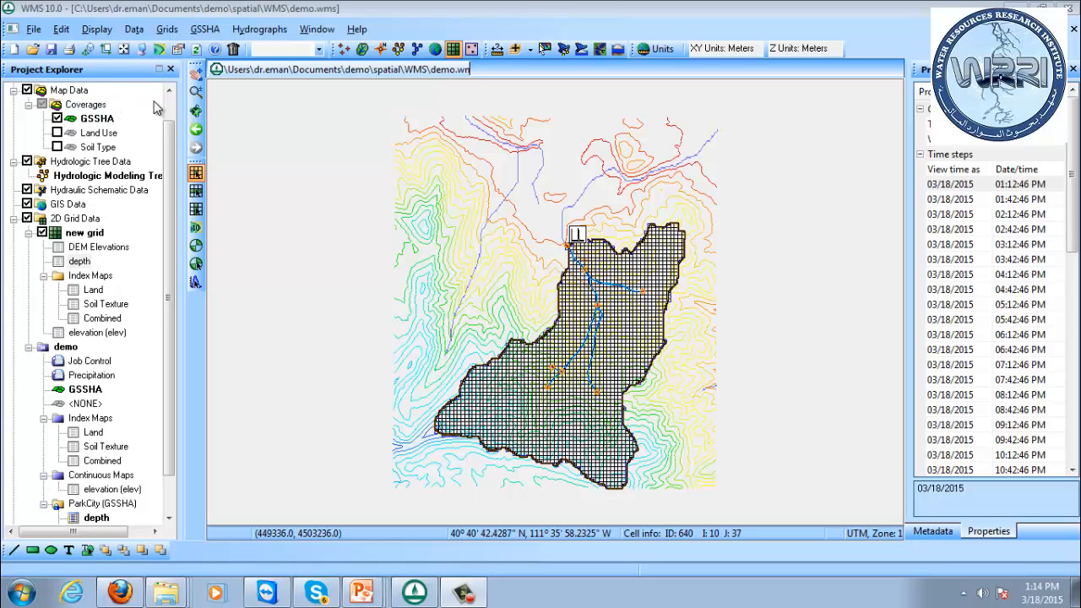
# Hide the ned_35172081 terrain layer and frame the 2D grid in the map window.
pyautogui.click(41, 104)
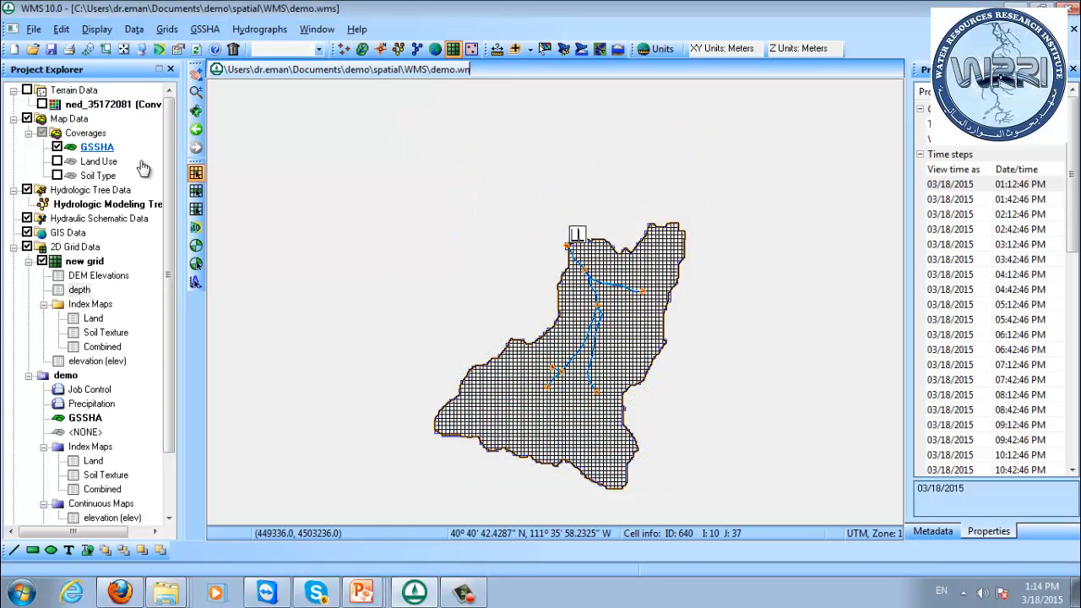
pyautogui.click(124, 49)
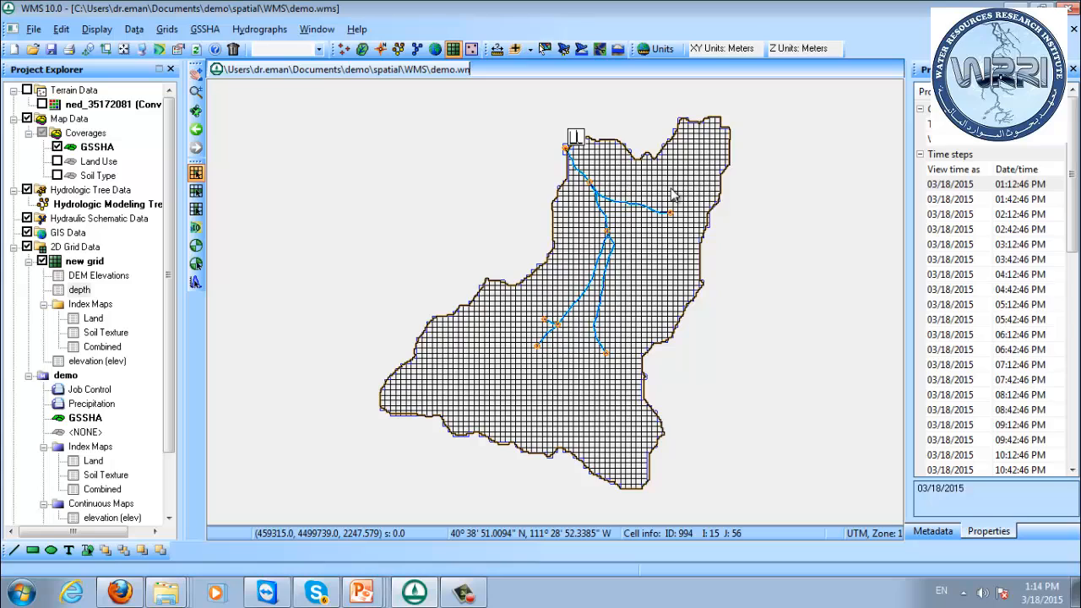
# Examine the depth results on the 2D grid by stepping through the time steps, starting from 03/18/2015 01:42:46 PM.
pyautogui.click(964, 201)
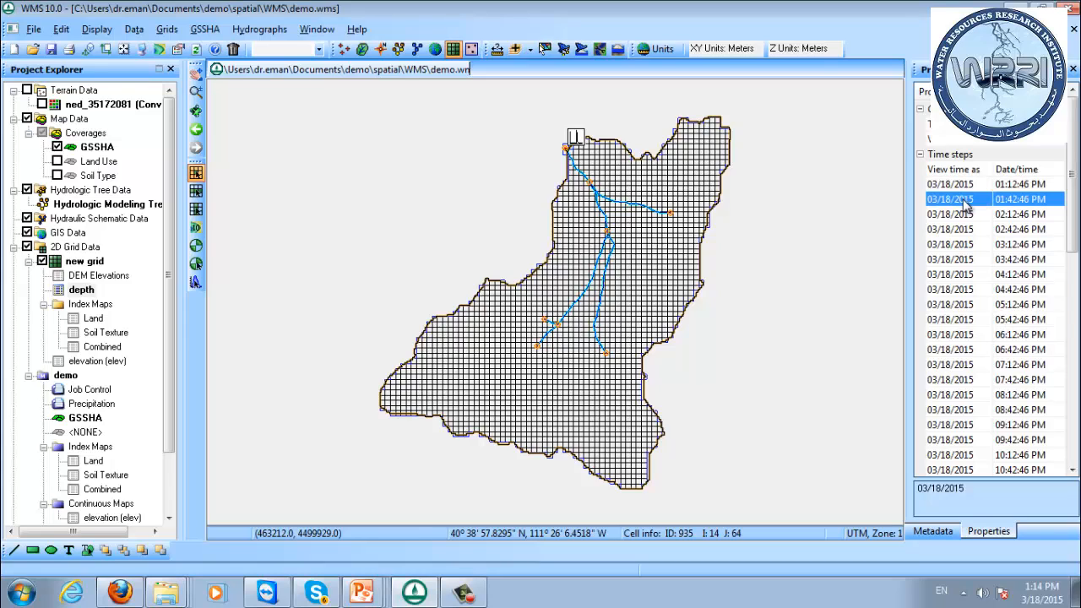
pyautogui.press('Down')
pyautogui.press('Down')
pyautogui.press('Down')
pyautogui.press('Down')
pyautogui.press('Down')
pyautogui.press('Down')
pyautogui.press('Down')
pyautogui.press('Down')
pyautogui.press('Down')
pyautogui.press('Down')
pyautogui.press('Down')
pyautogui.press('Down')
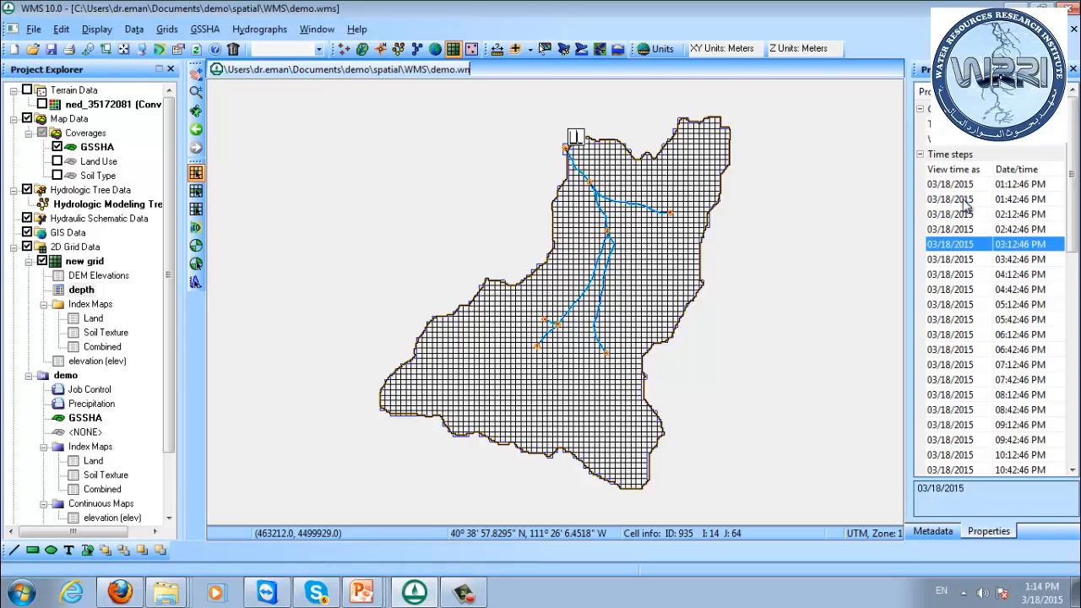
pyautogui.press('Down')
pyautogui.press('Down')
pyautogui.press('Down')
pyautogui.press('Down')
pyautogui.press('Down')
pyautogui.press('Down')
pyautogui.press('Down')
pyautogui.press('Down')
pyautogui.press('Down')
pyautogui.press('Down')
pyautogui.press('Down')
pyautogui.press('Down')
pyautogui.press('Down')
pyautogui.press('Down')
pyautogui.press('Down')
pyautogui.press('Down')
pyautogui.press('Down')
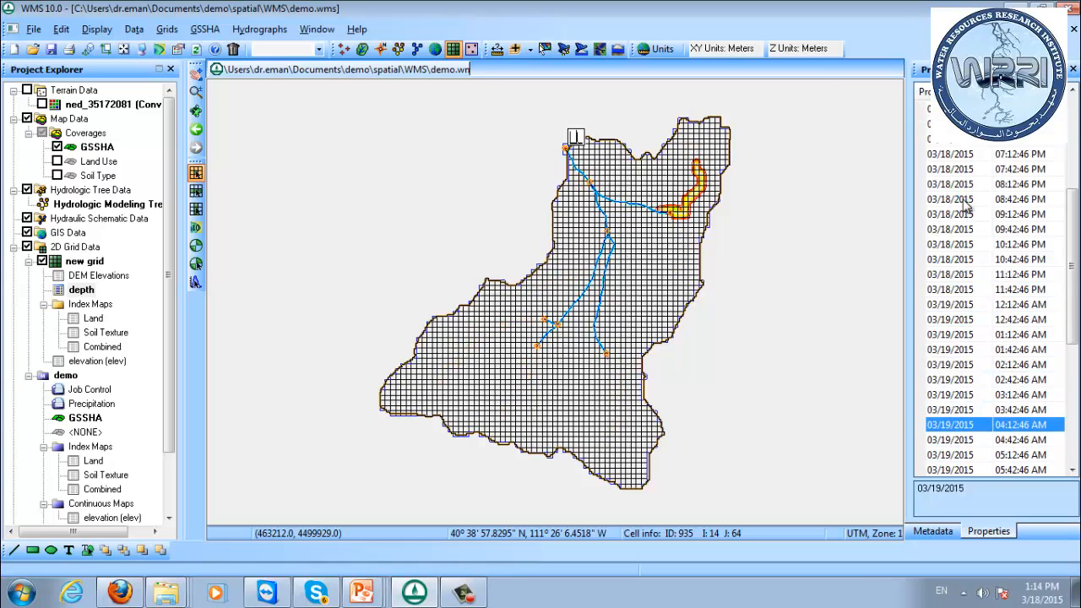
pyautogui.press('Up')
pyautogui.press('Up')
pyautogui.press('Up')
pyautogui.press('Up')
pyautogui.press('Up')
pyautogui.press('Up')
pyautogui.press('Up')
pyautogui.press('Up')
pyautogui.press('Up')
pyautogui.press('Up')
pyautogui.press('Up')
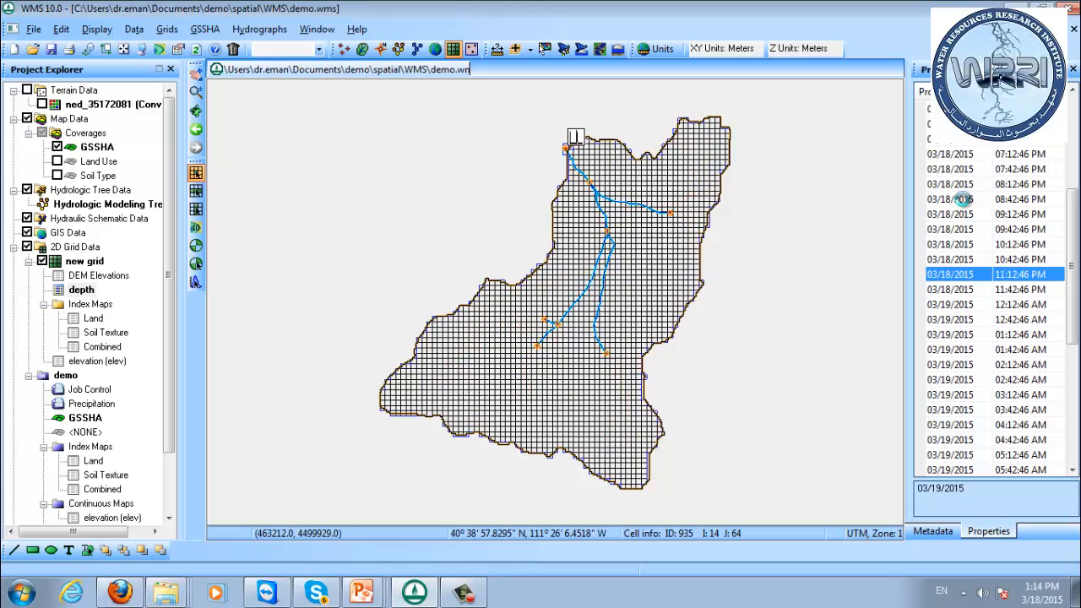
pyautogui.press('Down')
pyautogui.press('Down')
pyautogui.press('Down')
pyautogui.press('Down')
pyautogui.press('Down')
pyautogui.press('Down')
pyautogui.press('Down')
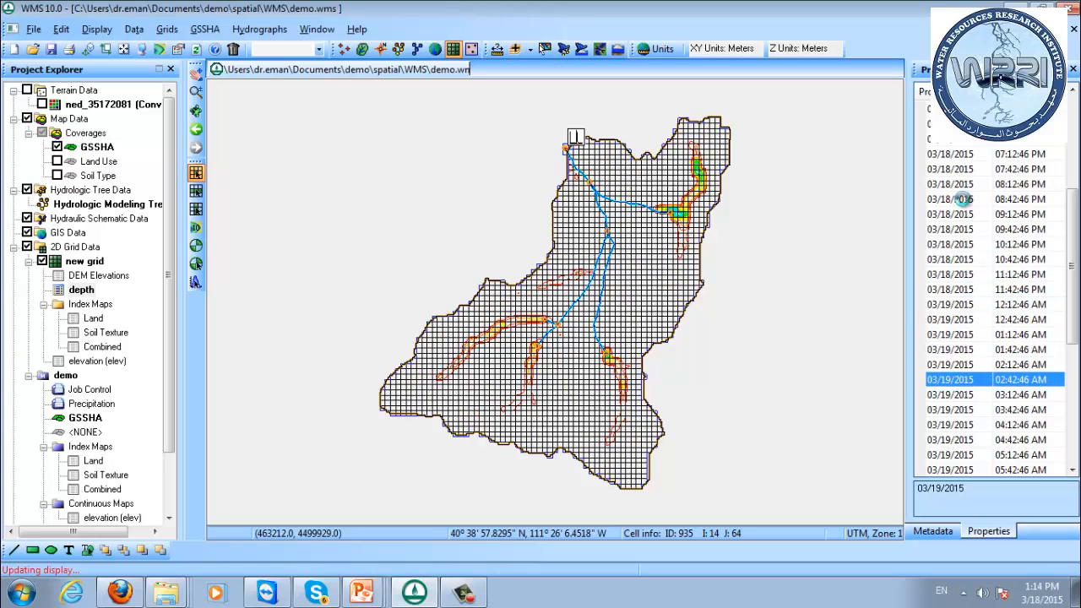
pyautogui.press('Up')
pyautogui.press('Up')
pyautogui.press('Down')
pyautogui.press('Down')
pyautogui.press('Down')
pyautogui.press('Down')
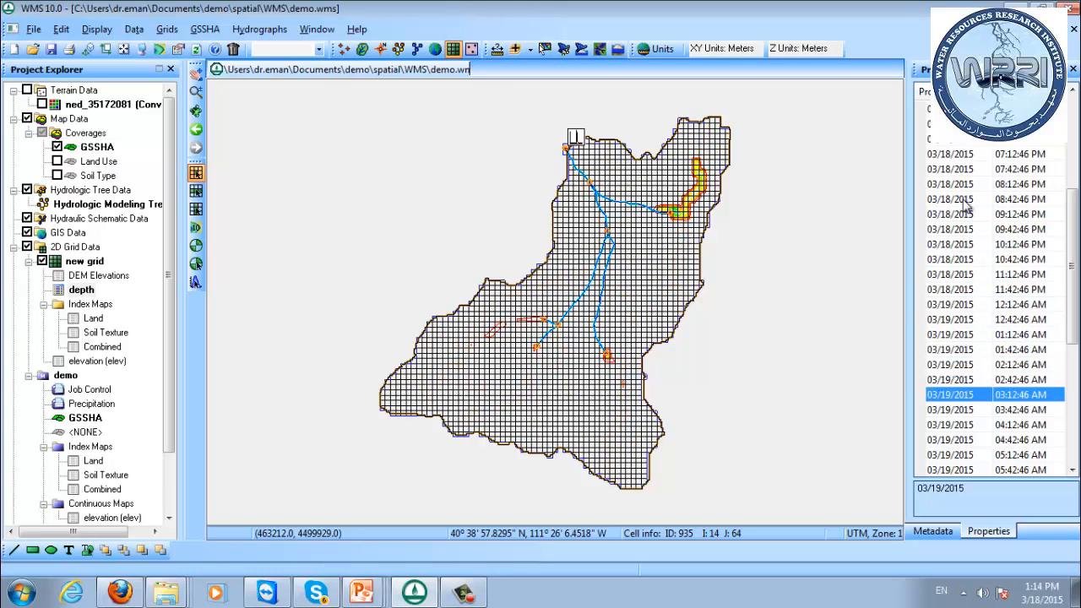
# View the flow versus time hydrograph at the watershed outlet, close its plot and deselect the hydrograph.
pyautogui.click(195, 281)
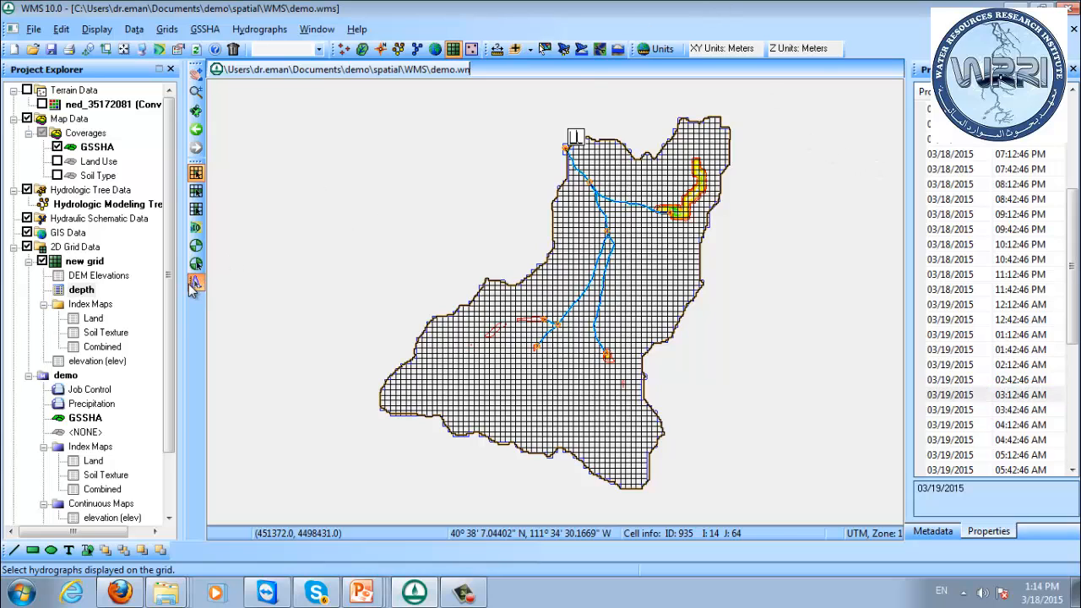
pyautogui.click(576, 139)
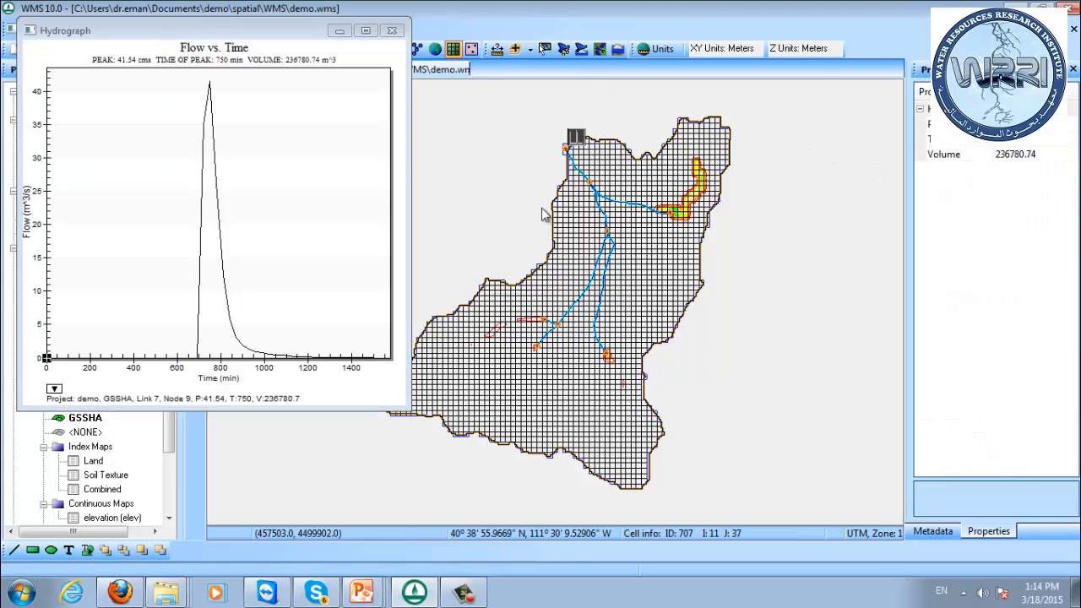
pyautogui.click(391, 31)
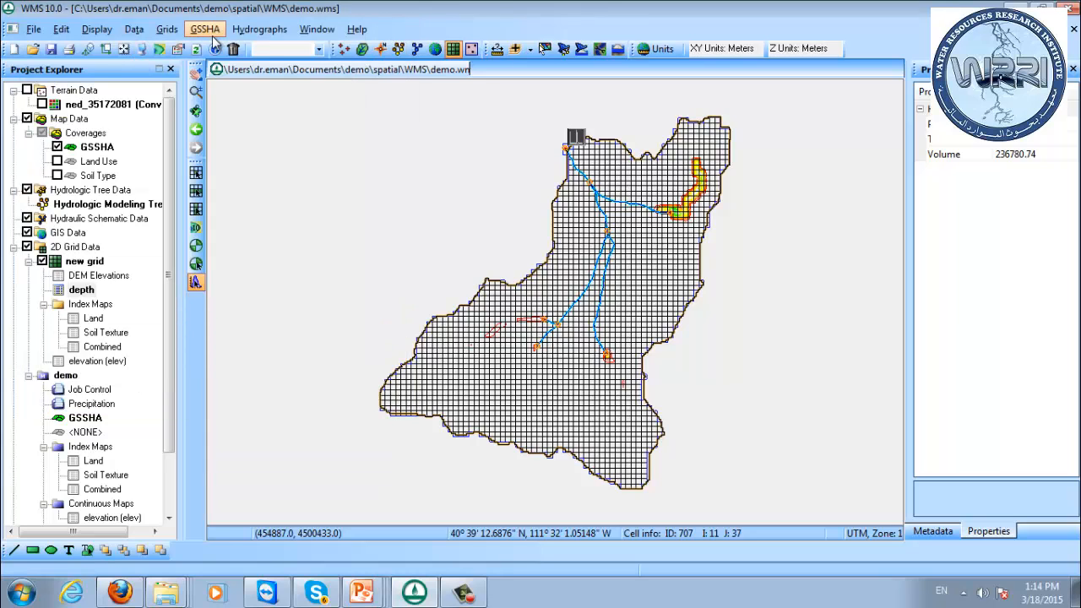
pyautogui.click(624, 110)
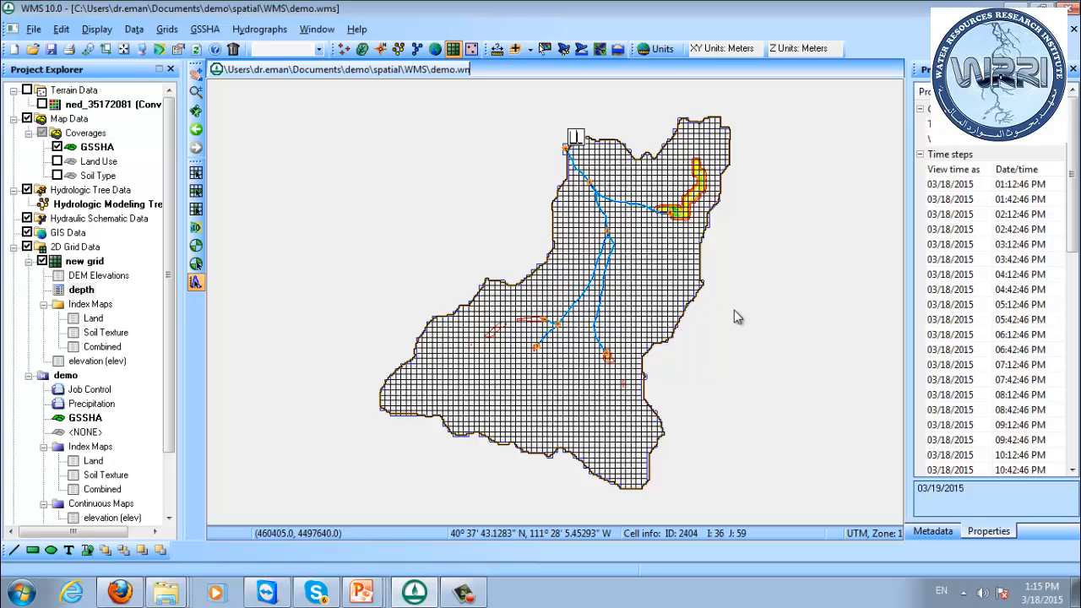
# Make the Land Use coverage active and display it over the grid.
pyautogui.click(93, 161)
pyautogui.click(56, 161)
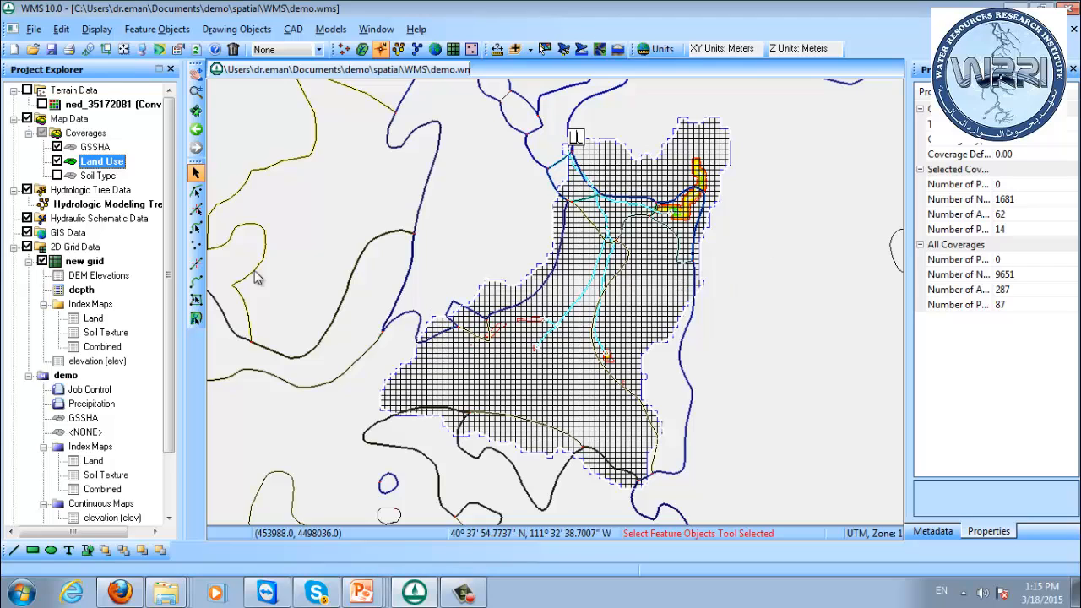
# Draw a feature arc in the Land Use coverage across the northern watershed, running from near the outlet to the eastern side.
pyautogui.click(196, 284)
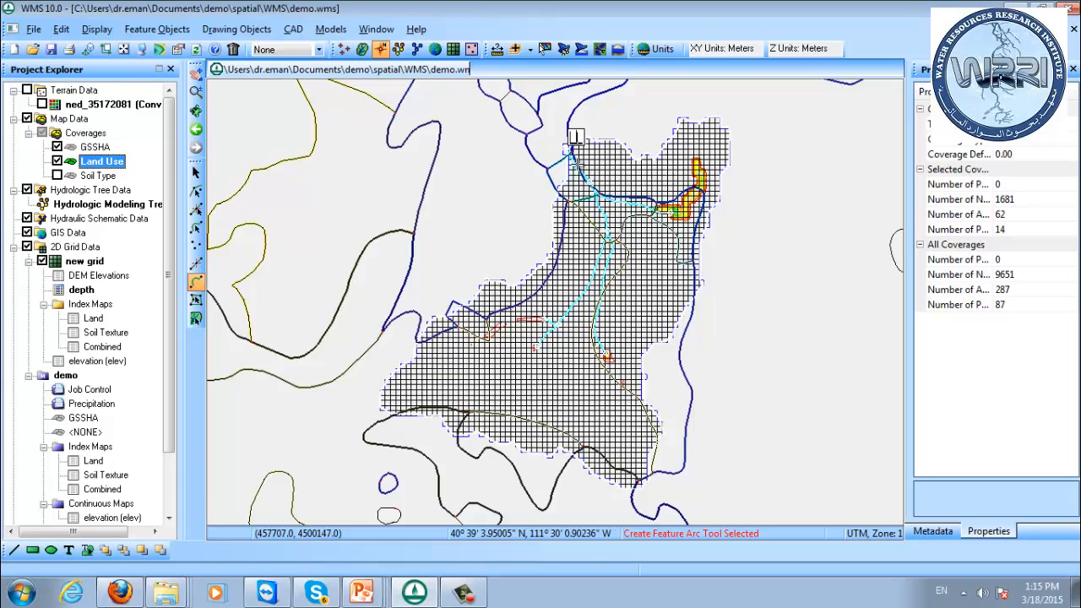
pyautogui.click(578, 165)
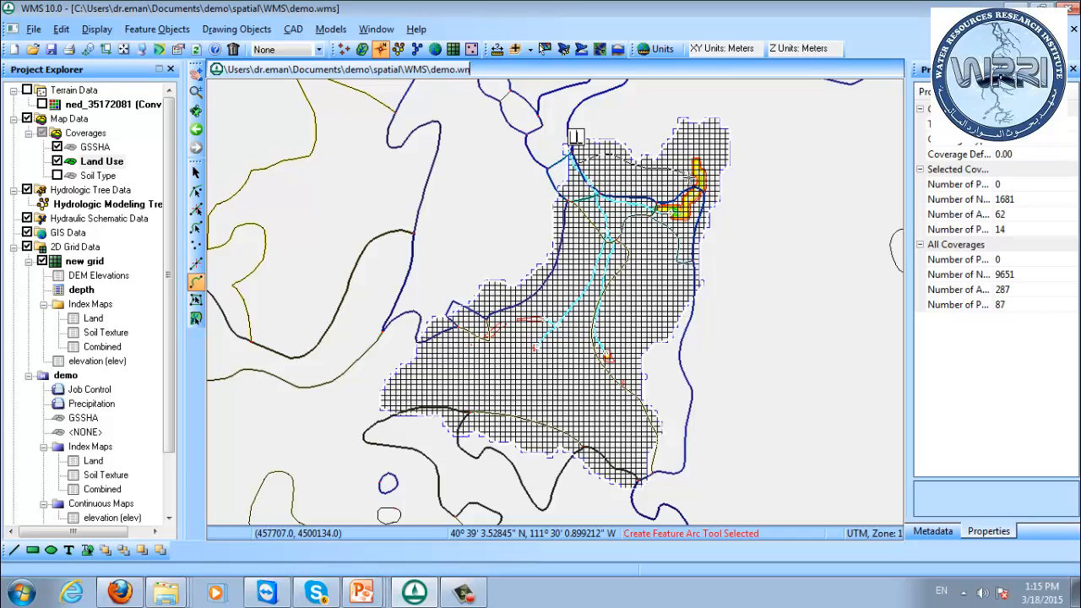
pyautogui.click(690, 186)
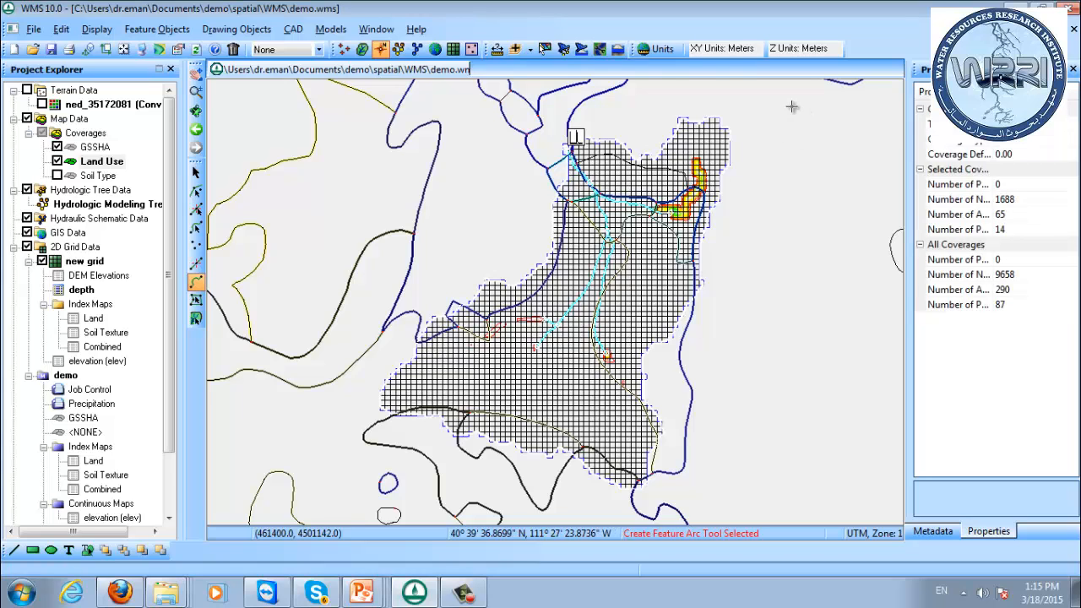
pyautogui.rightClick(100, 162)
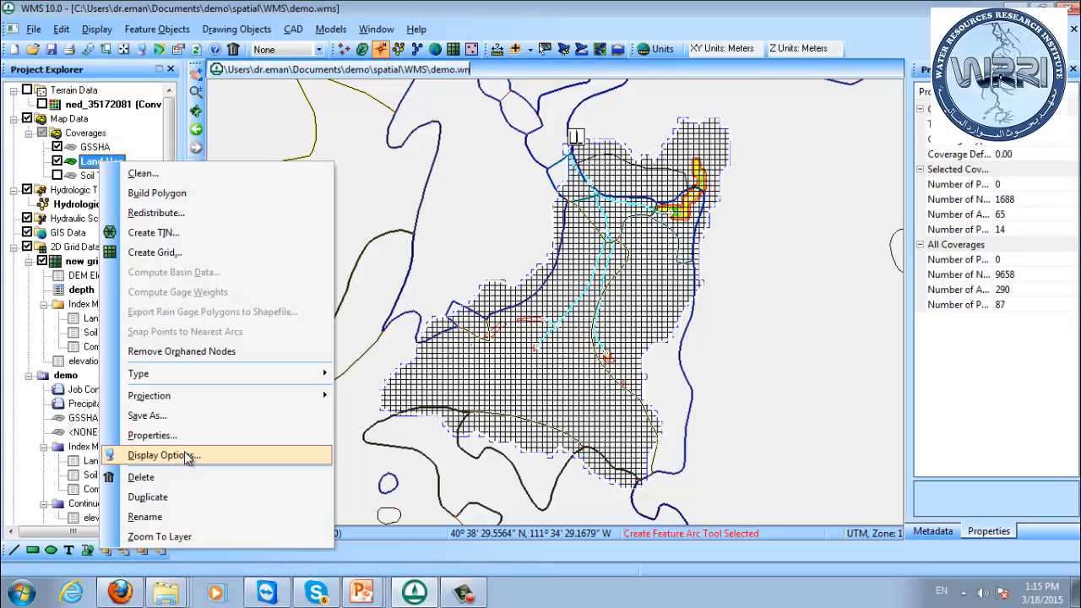
pyautogui.click(652, 2)
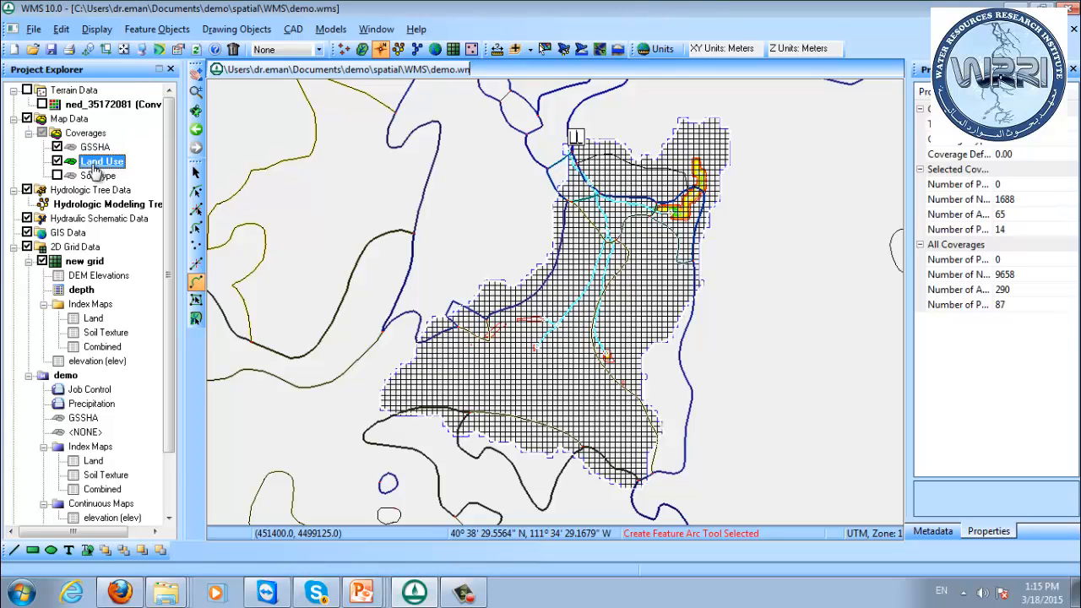
# Delete the newly drawn northern arc from the Land Use coverage.
pyautogui.click(196, 228)
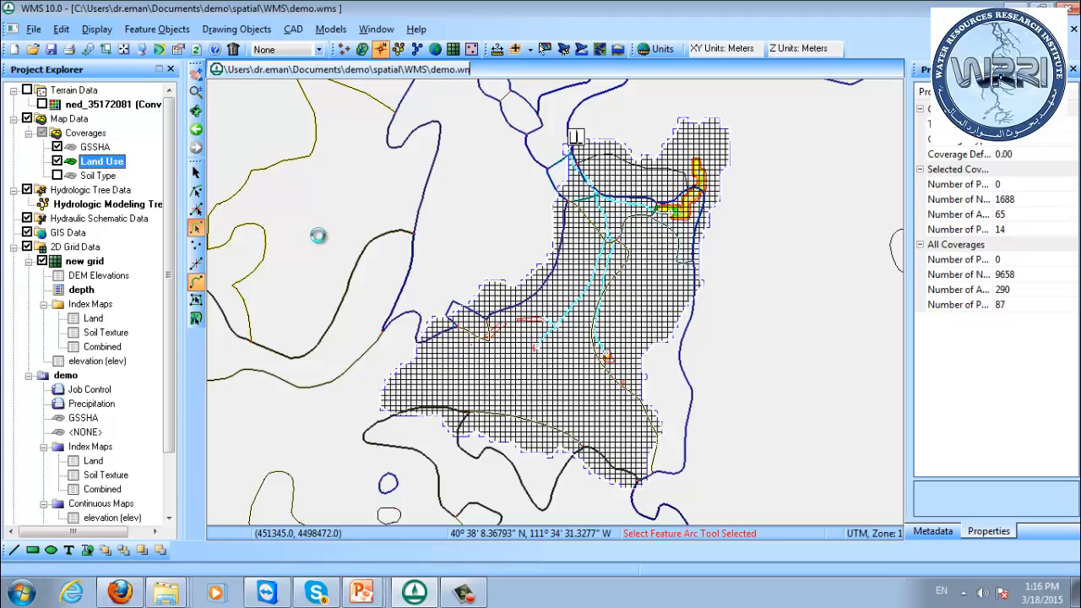
pyautogui.click(656, 173)
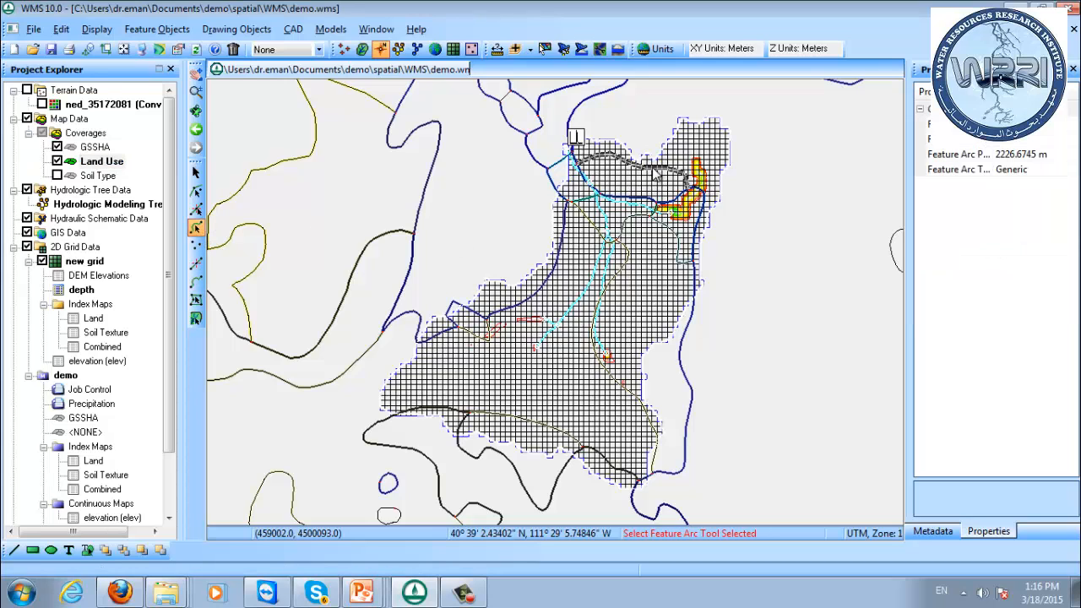
pyautogui.press('Delete')
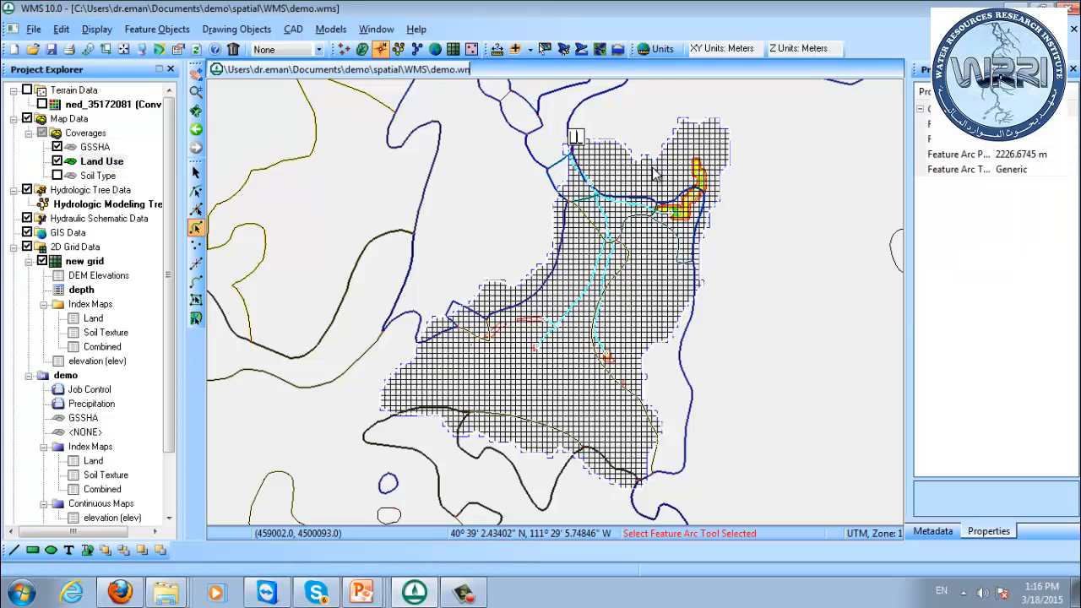
# Duplicate the Land Use coverage and make the copy the active coverage.
pyautogui.rightClick(89, 163)
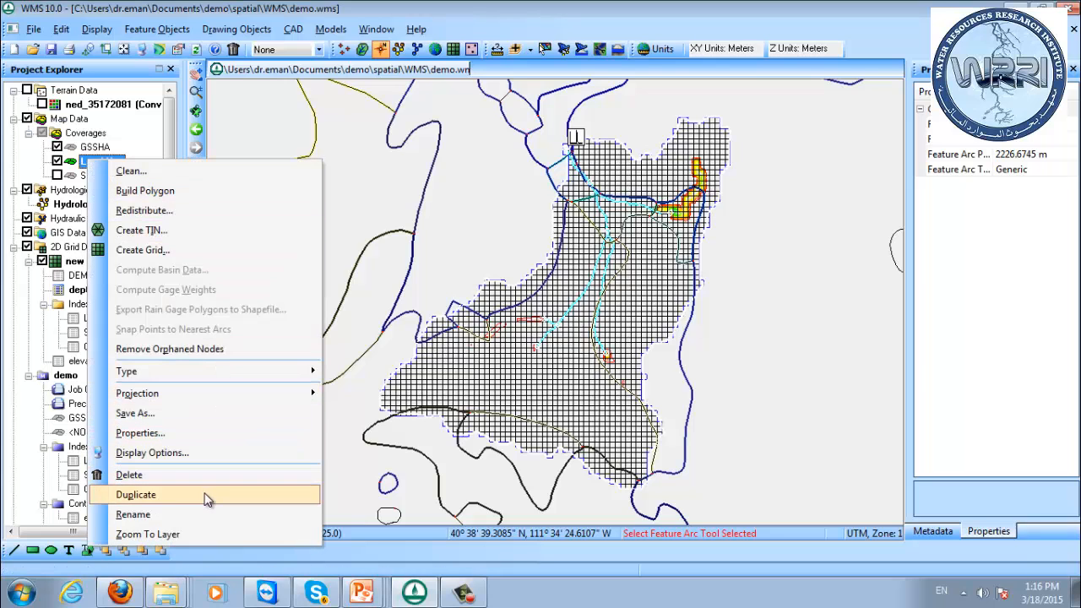
pyautogui.click(207, 498)
pyautogui.click(93, 190)
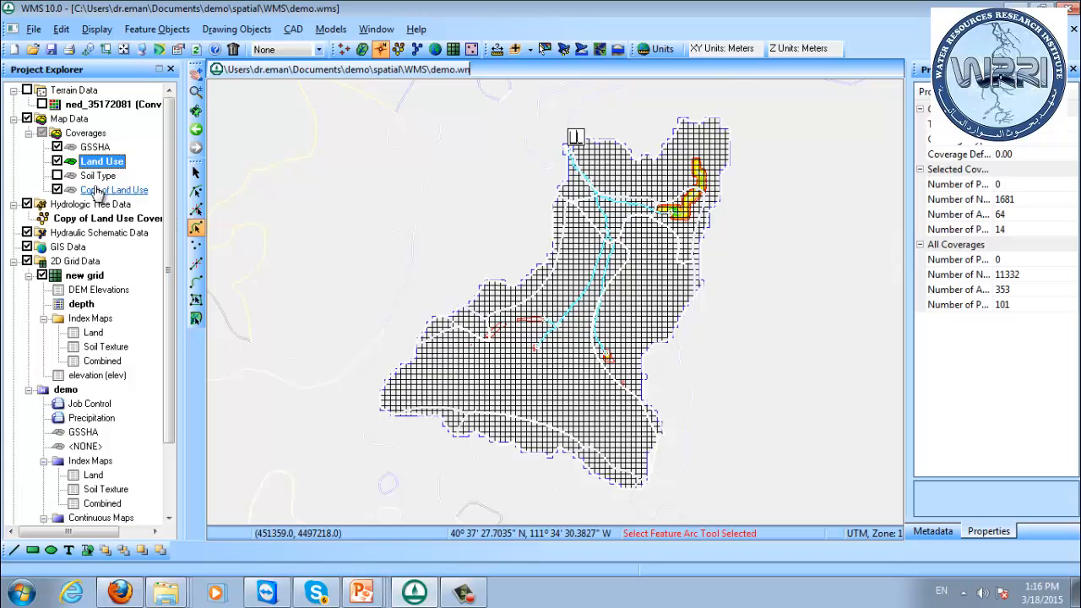
pyautogui.click(91, 191)
# Rename the copied land use coverage as Developed.
pyautogui.rightClick(92, 190)
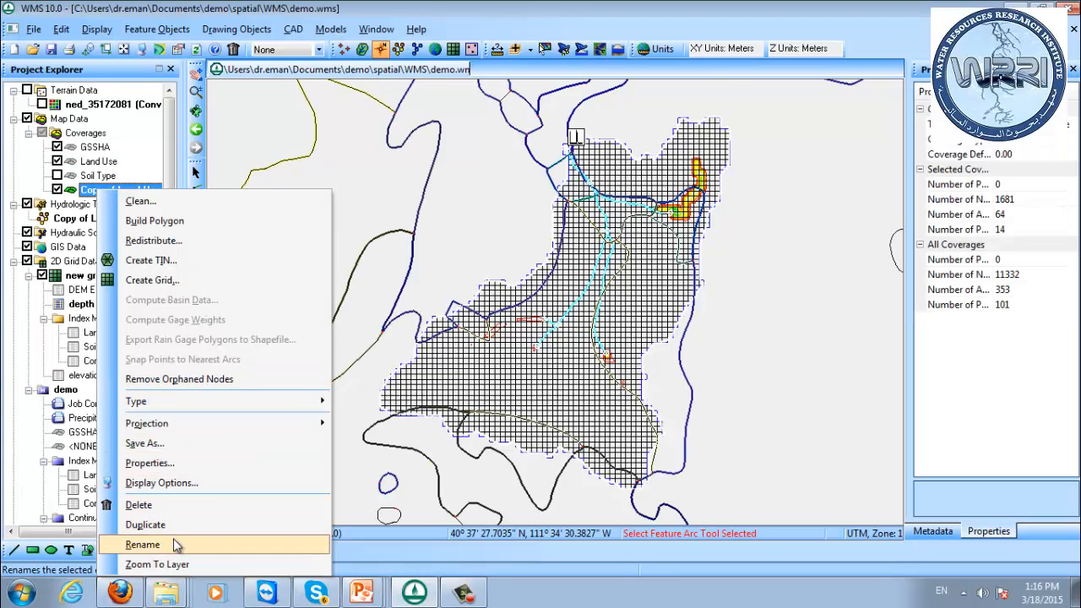
pyautogui.click(141, 545)
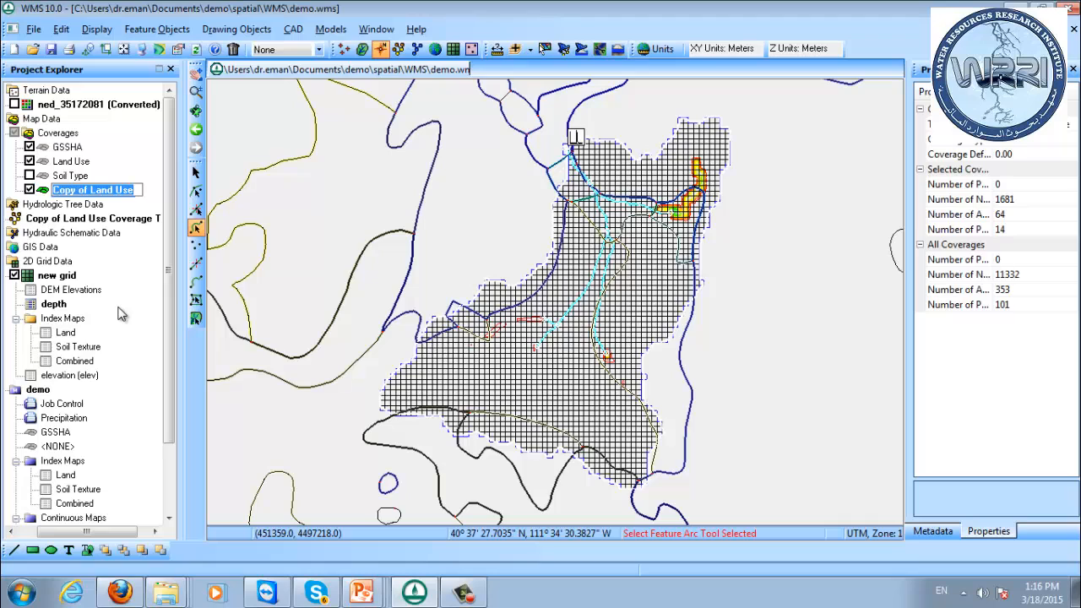
pyautogui.write('Devel')
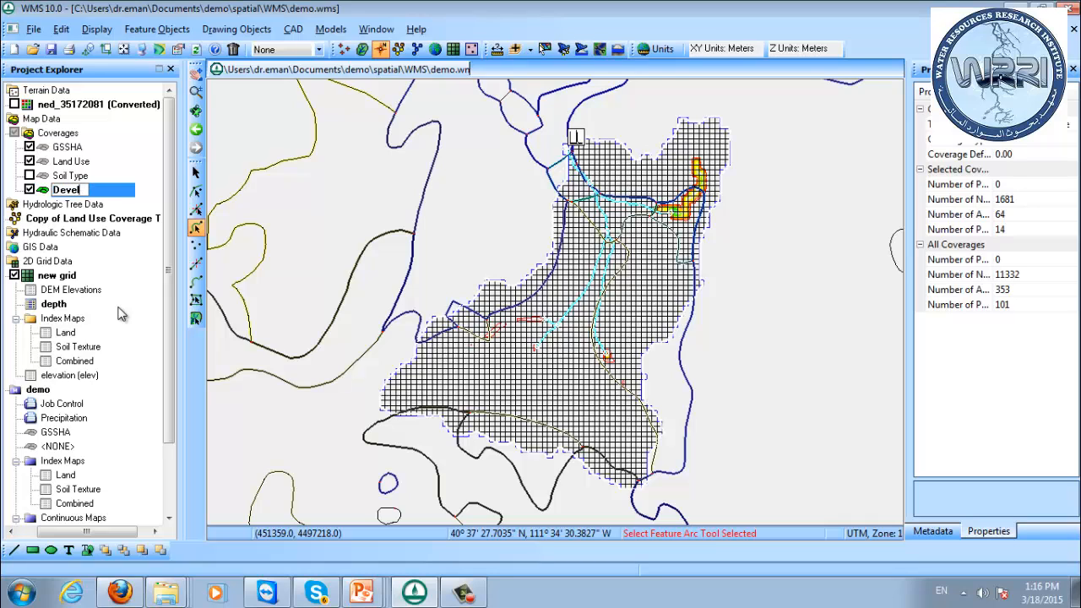
pyautogui.write('oped')
pyautogui.press('Return')
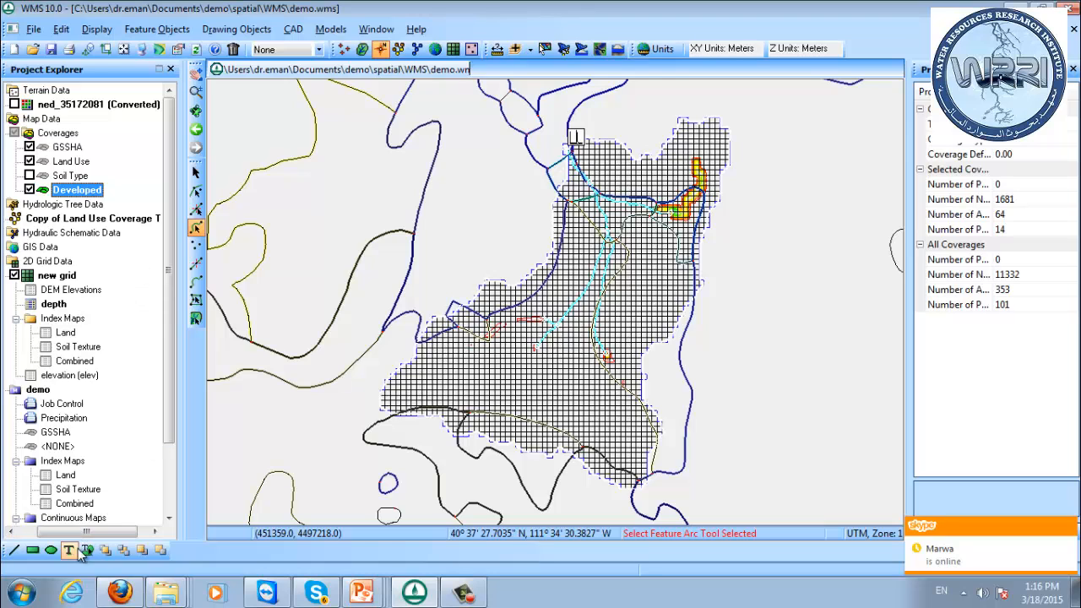
pyautogui.moveTo(83, 532); pyautogui.dragTo(59, 532)
pyautogui.rightClick(116, 196)
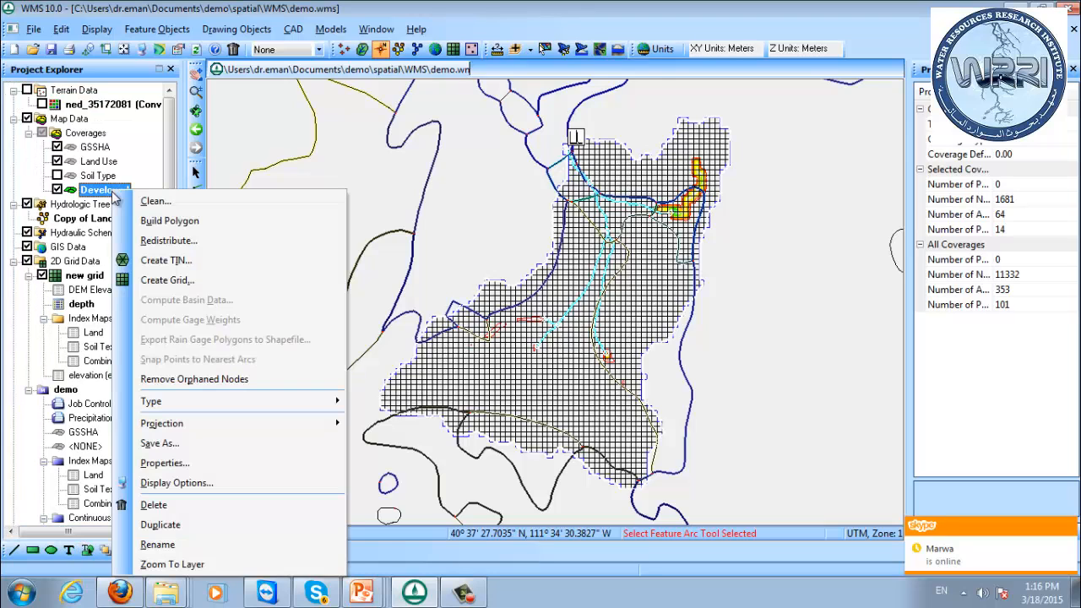
pyautogui.click(100, 193)
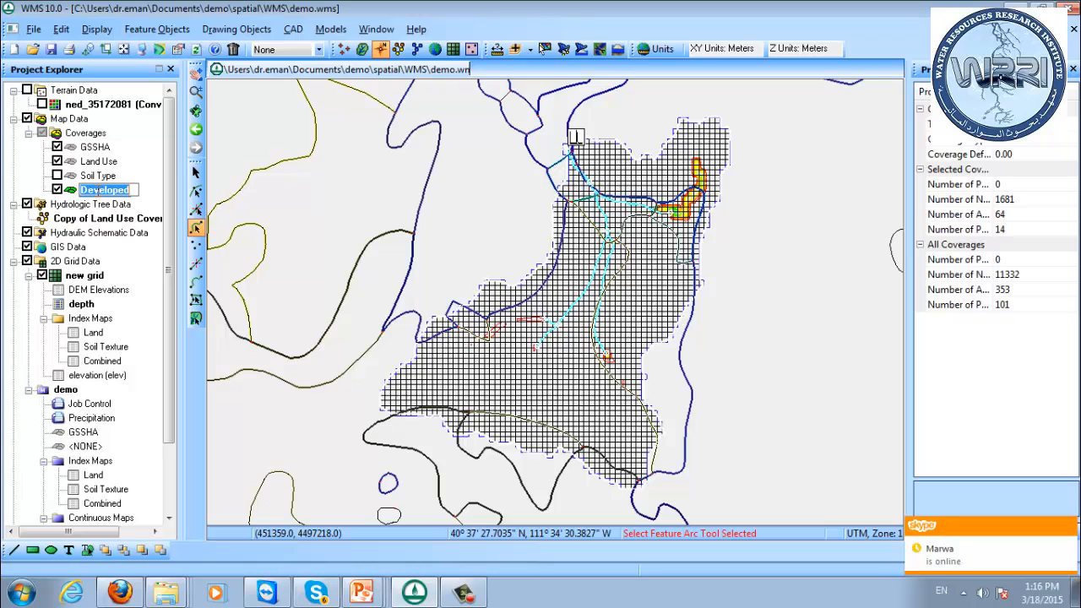
pyautogui.press('Return')
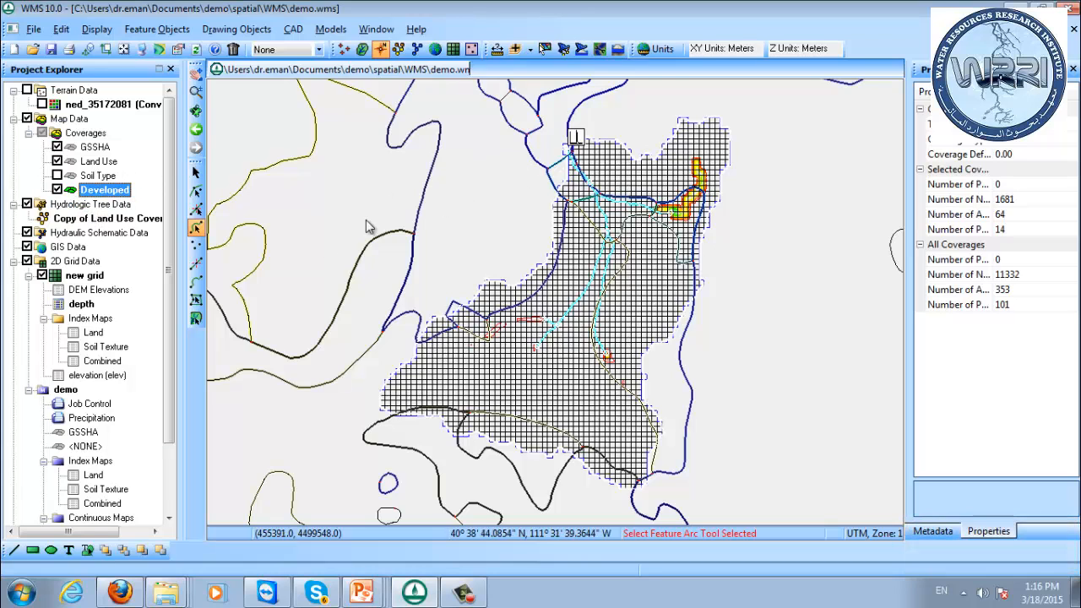
# Draw a feature arc in the Developed coverage across the northern watershed, from near the outlet to the eastern side.
pyautogui.click(196, 283)
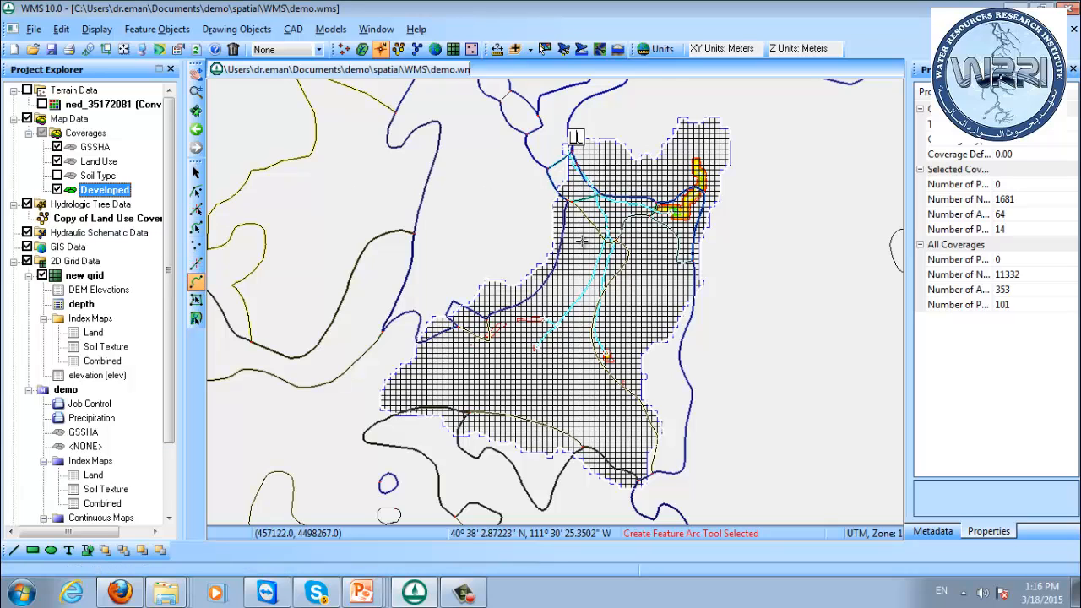
pyautogui.click(581, 160)
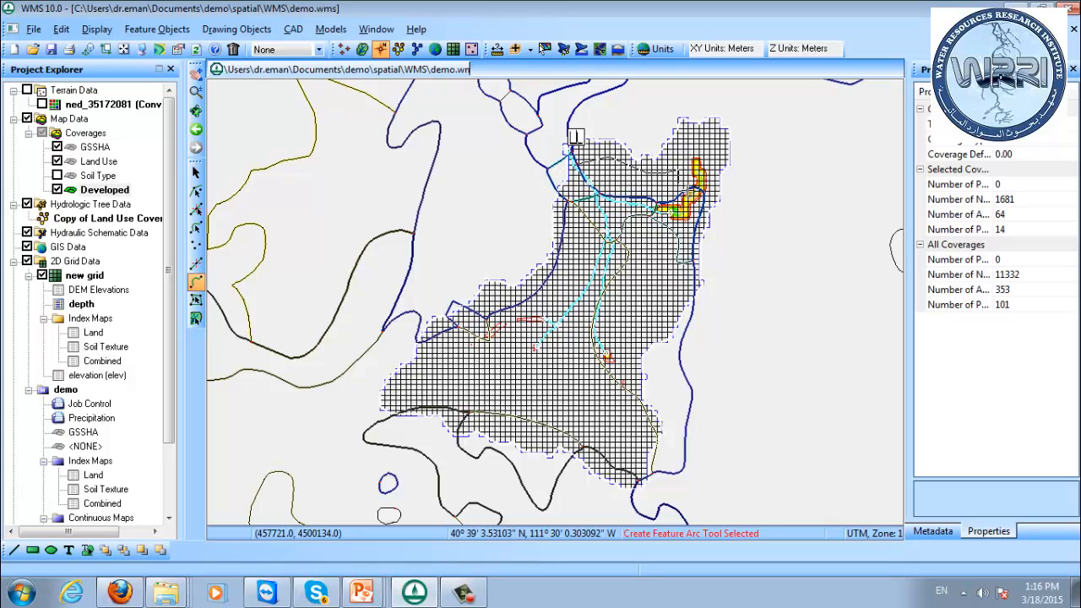
pyautogui.doubleClick(685, 187)
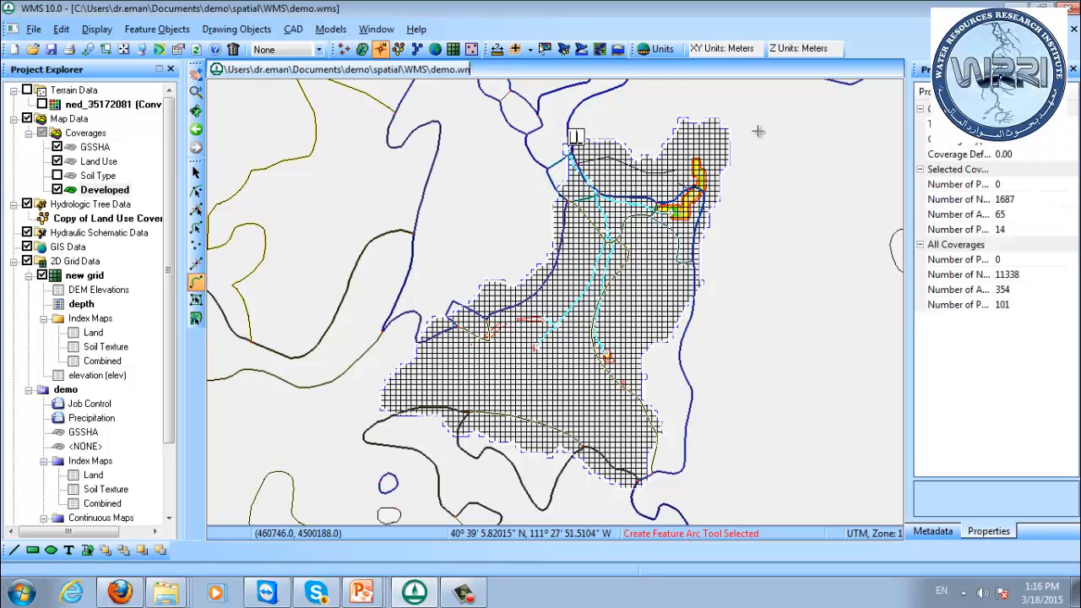
# Build polygons in the Developed coverage using all of its arcs.
pyautogui.rightClick(82, 194)
pyautogui.click(223, 217)
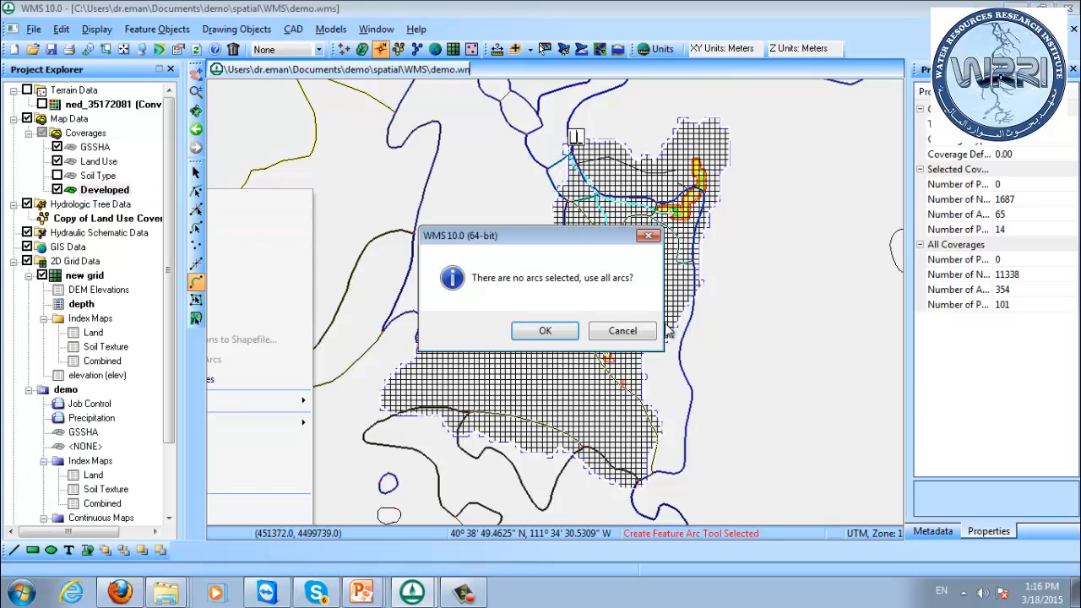
pyautogui.click(545, 330)
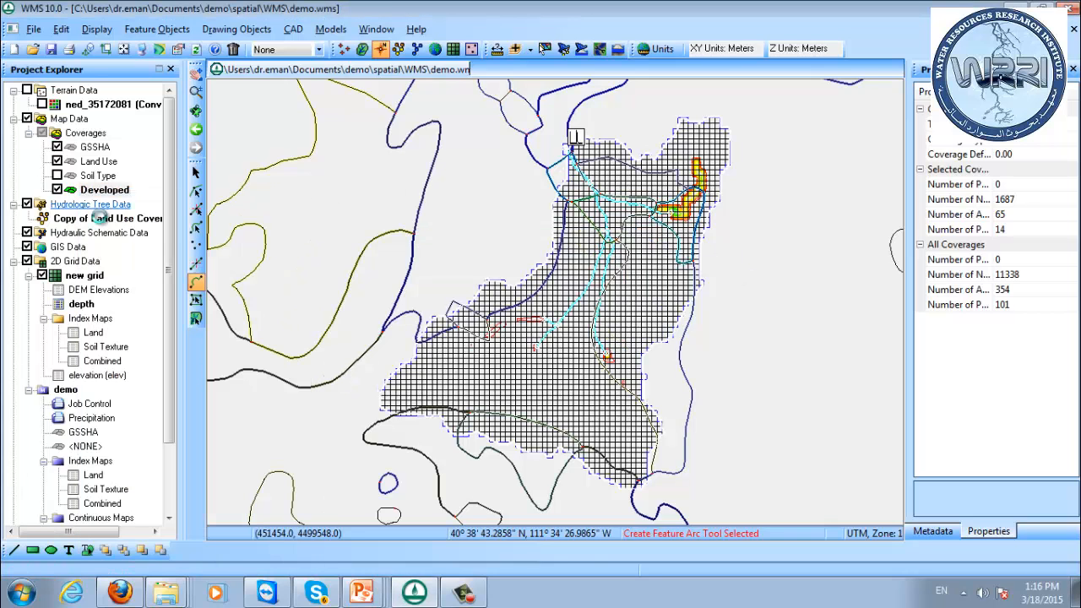
# Assign Land ID 11 to the new northern polygon in the Developed coverage and apply the land use mapping.
pyautogui.click(196, 300)
pyautogui.doubleClick(625, 184)
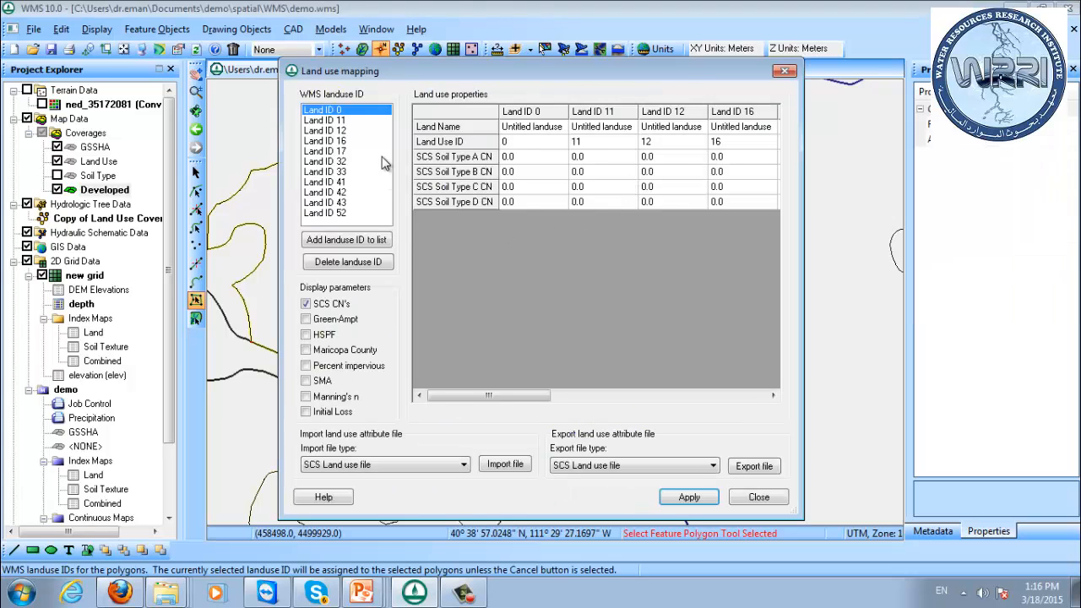
pyautogui.click(342, 121)
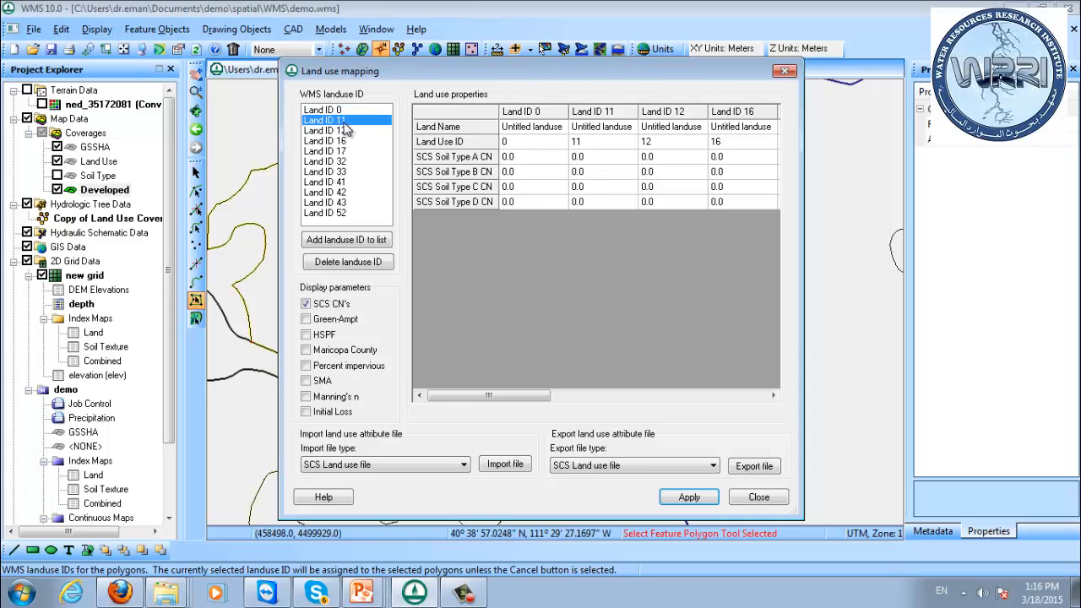
pyautogui.click(689, 496)
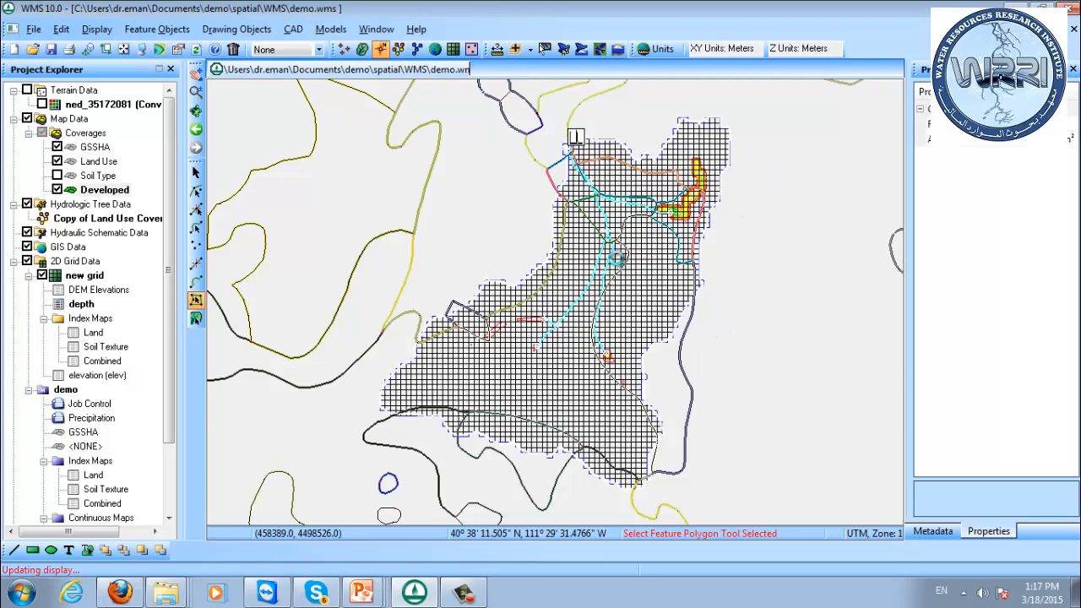
pyautogui.scroll(-1, 616, 268)
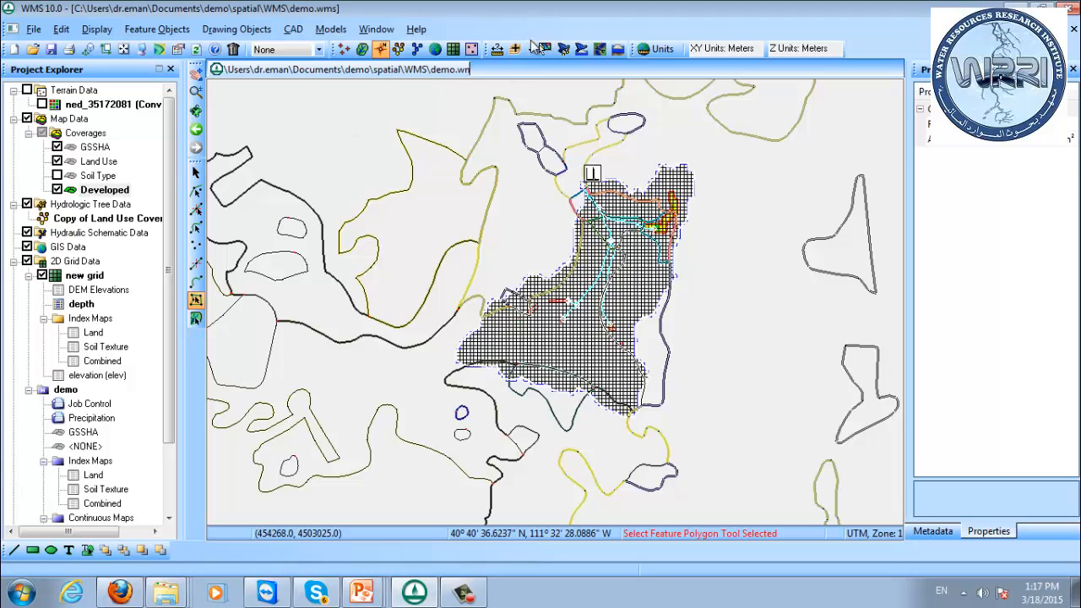
# In the GSSHA map tables, set the infiltration hydraulic conductivity of ID 4 to 0.1 cm/hr for the Combined index map.
pyautogui.click(452, 49)
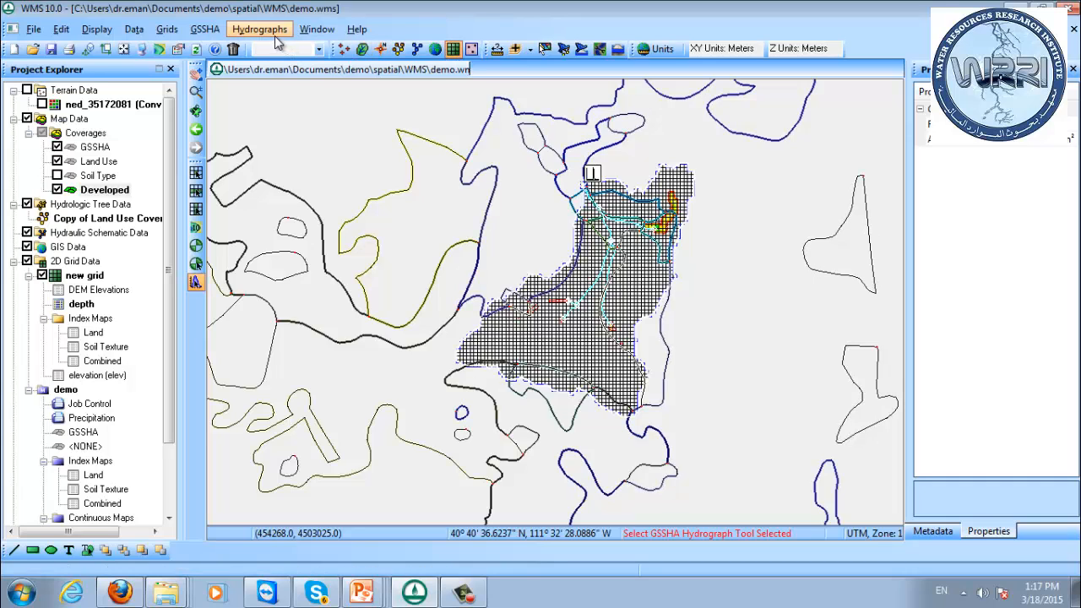
pyautogui.click(205, 31)
pyautogui.click(279, 215)
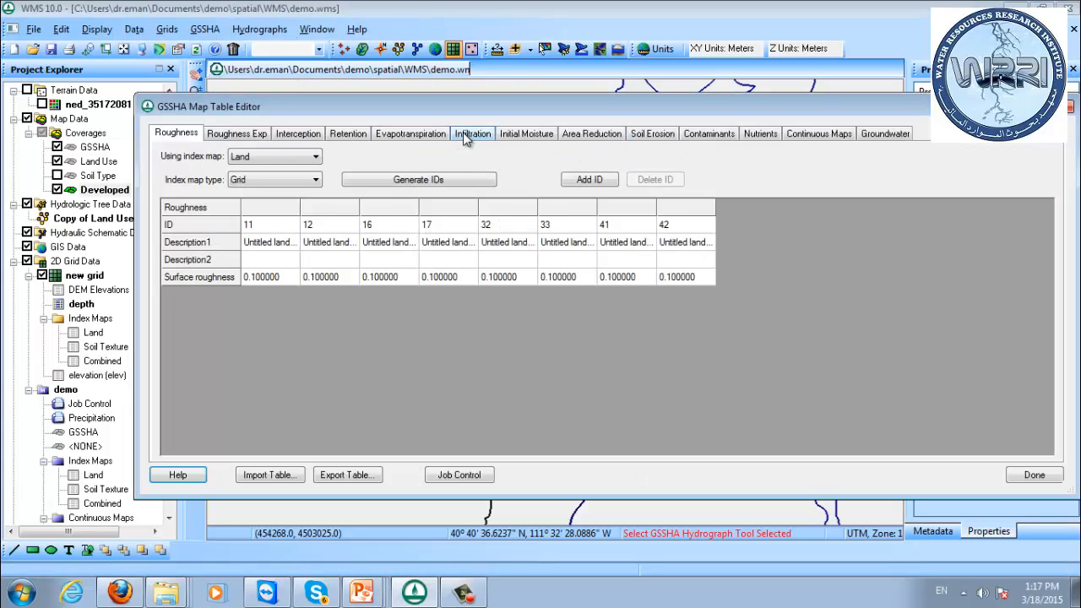
pyautogui.click(467, 135)
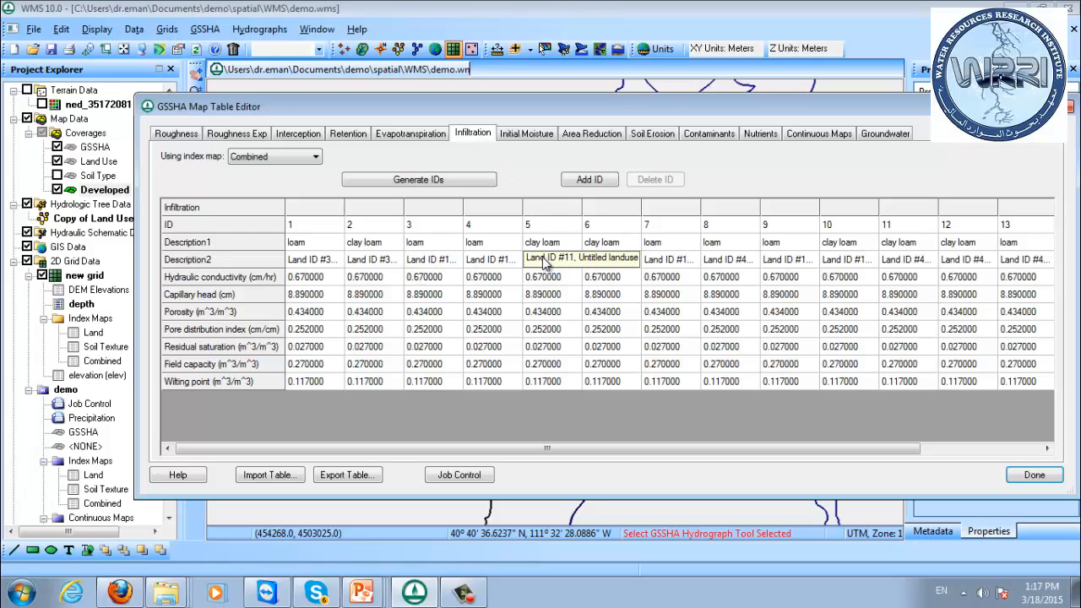
pyautogui.moveTo(491, 279); pyautogui.dragTo(499, 369)
pyautogui.moveTo(545, 277); pyautogui.dragTo(564, 386)
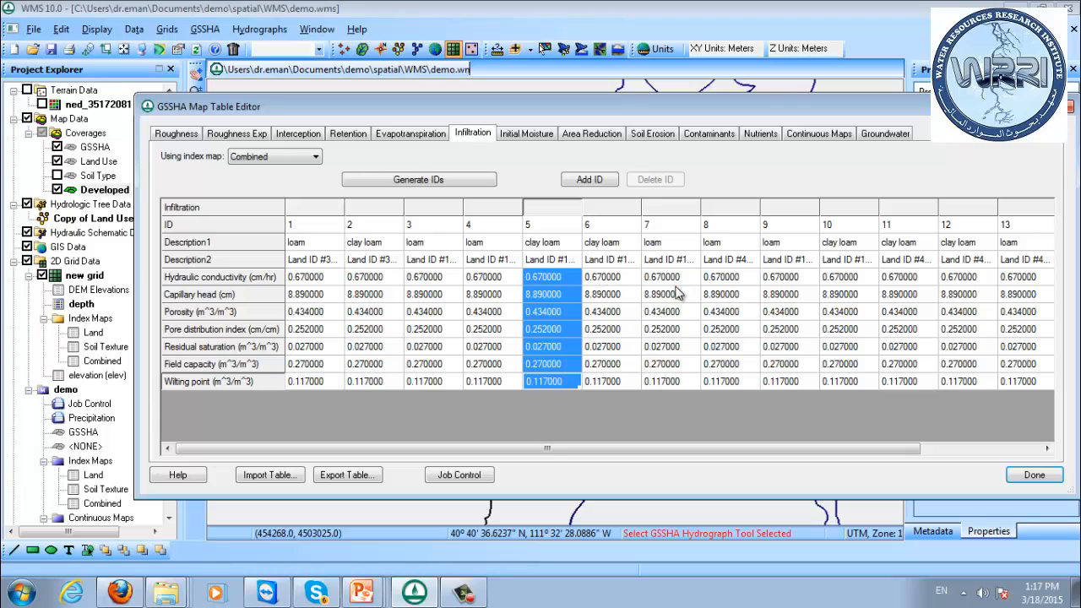
pyautogui.click(493, 282)
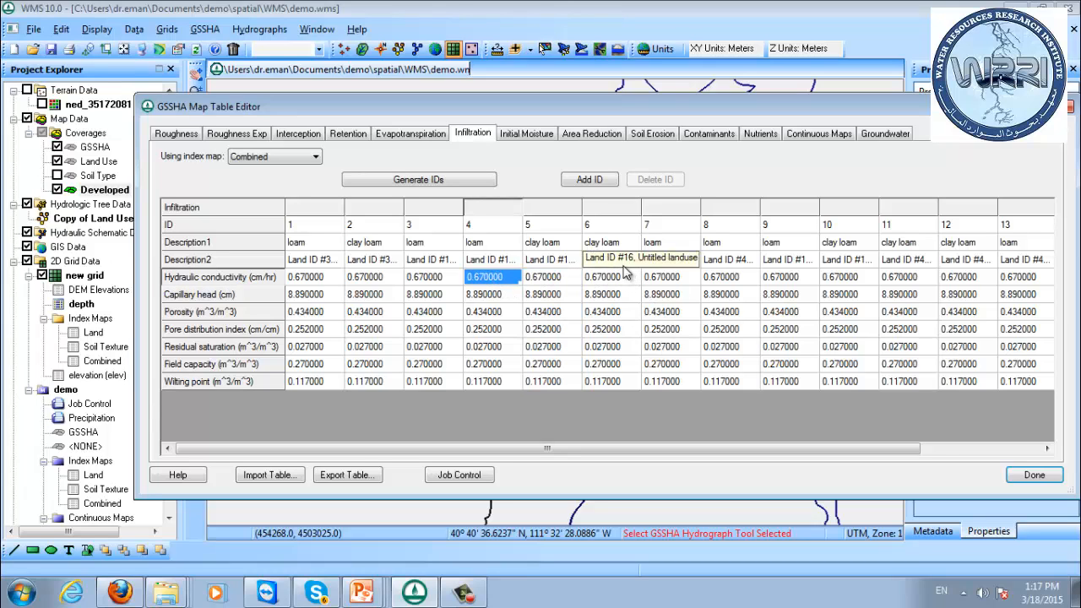
pyautogui.click(497, 298)
pyautogui.click(497, 282)
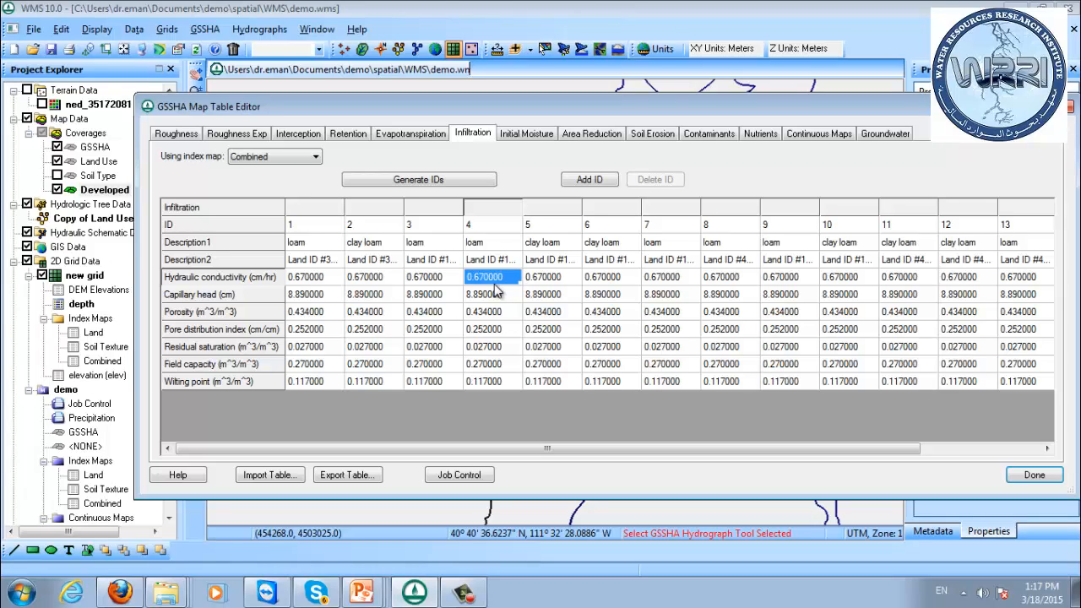
pyautogui.press('BackSpace')
pyautogui.write('.1')
pyautogui.press('Tab')
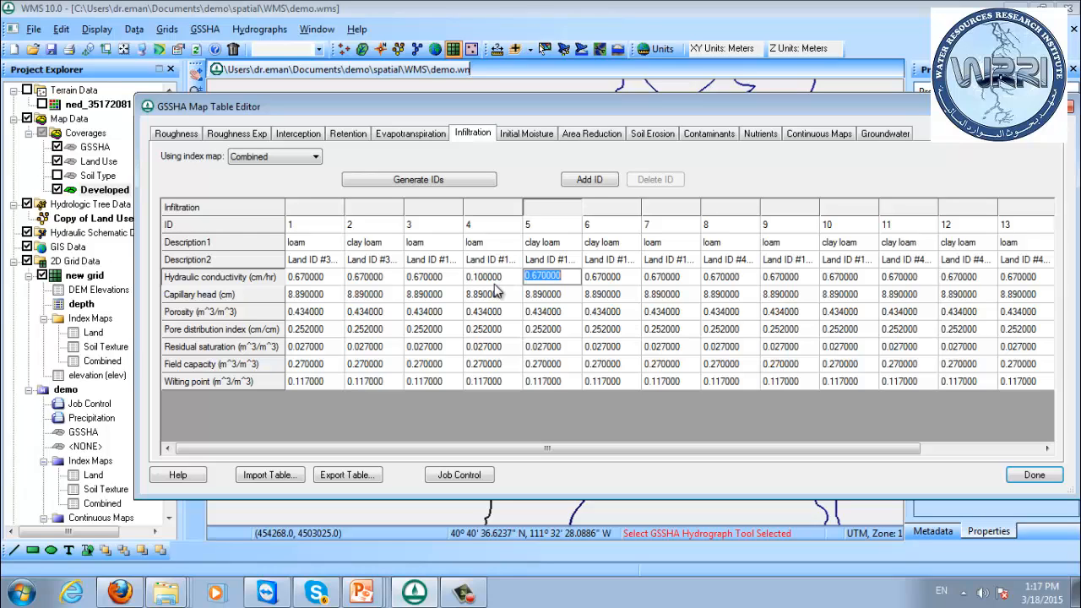
# Set the infiltration hydraulic conductivity of ID 5 to 0.1 cm/hr and close the map table editor.
pyautogui.press('BackSpace')
pyautogui.press('Return')
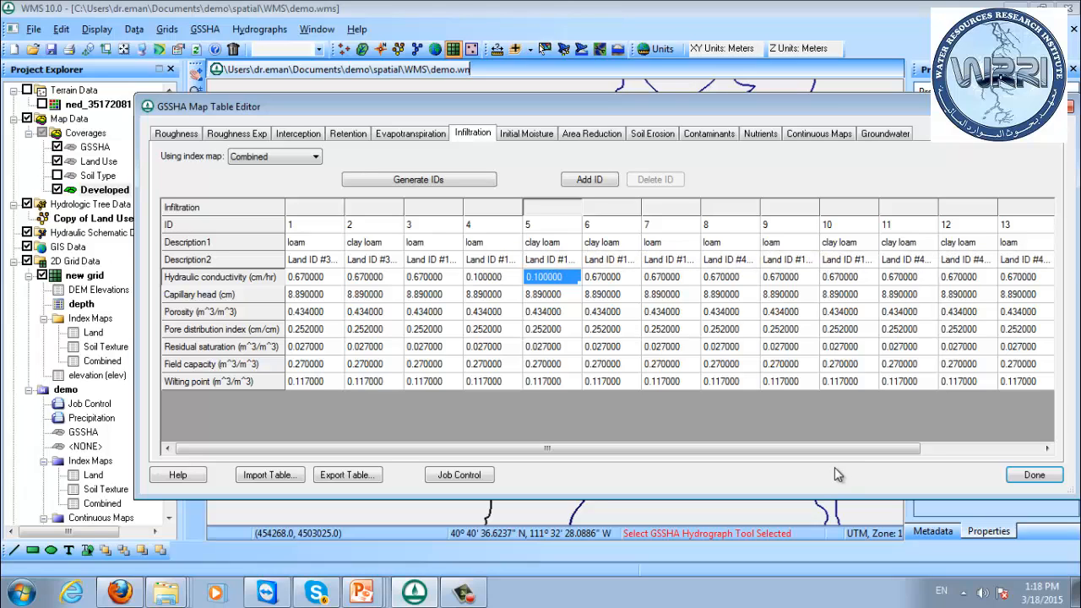
pyautogui.moveTo(841, 451); pyautogui.dragTo(948, 454)
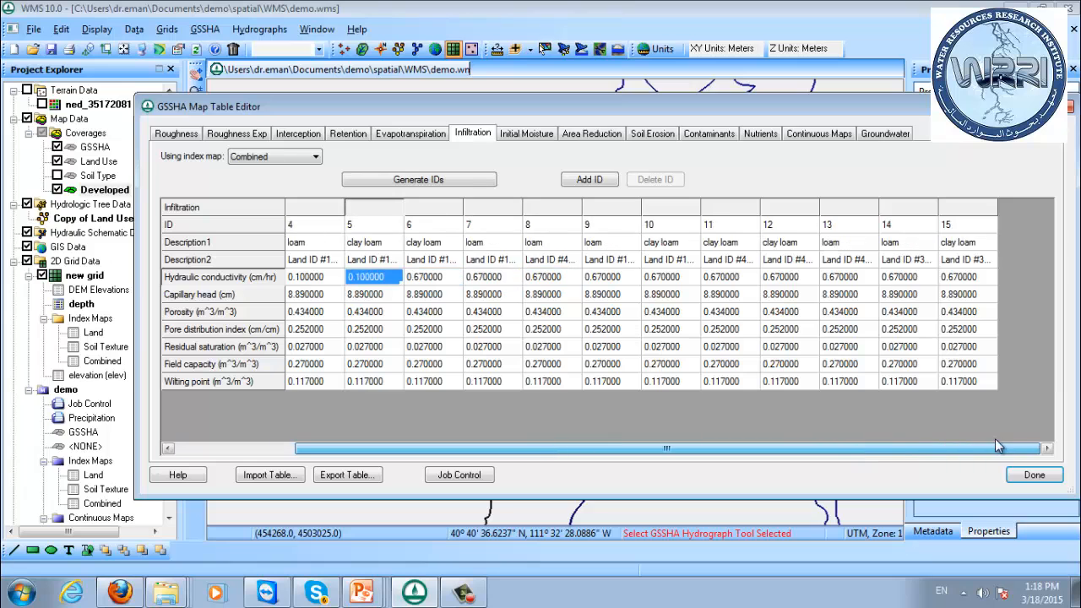
pyautogui.click(1033, 474)
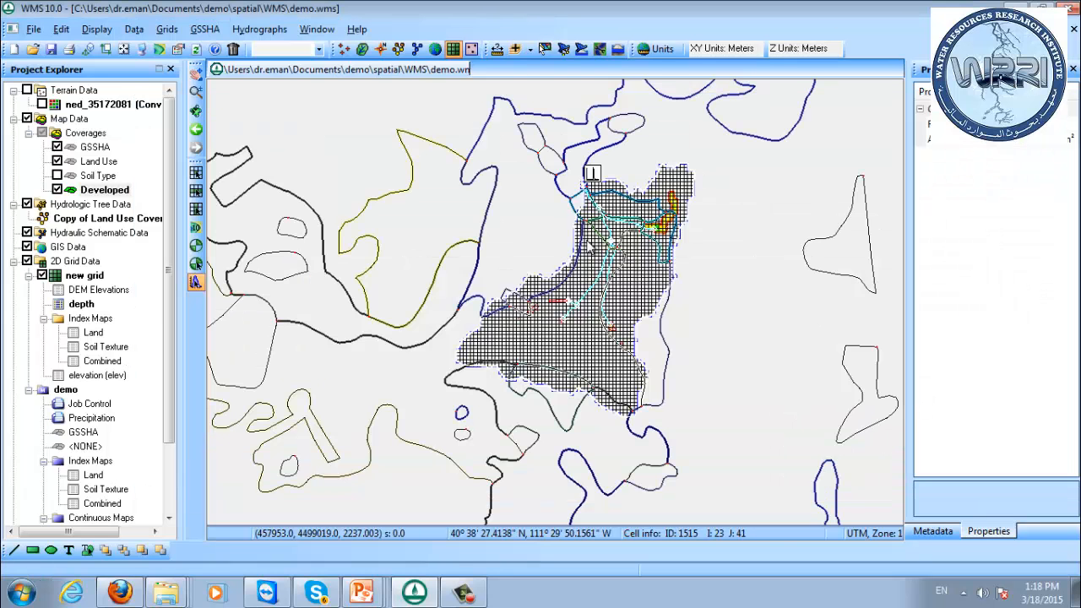
# Add a new GSSHA model under the 2D Grid Data.
pyautogui.moveTo(564, 270); pyautogui.dragTo(549, 227)
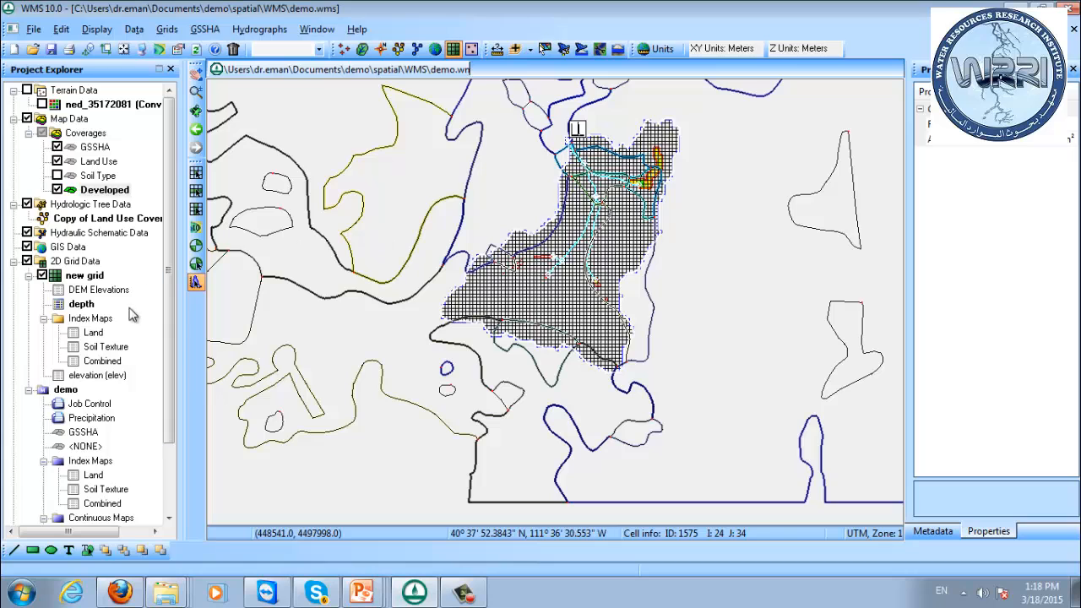
pyautogui.scroll(-2, 169, 409)
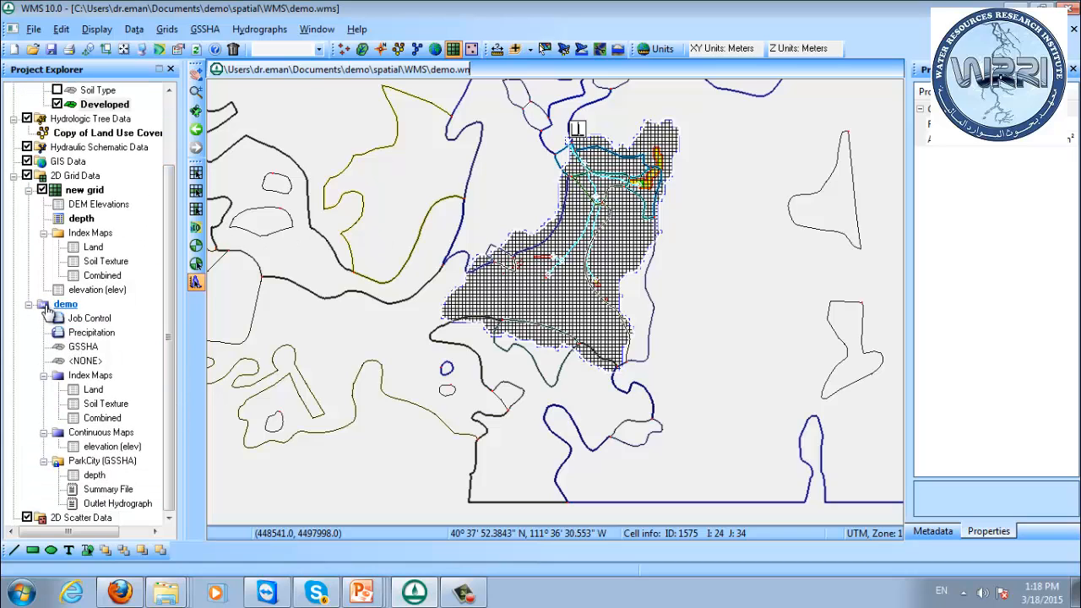
pyautogui.rightClick(48, 310)
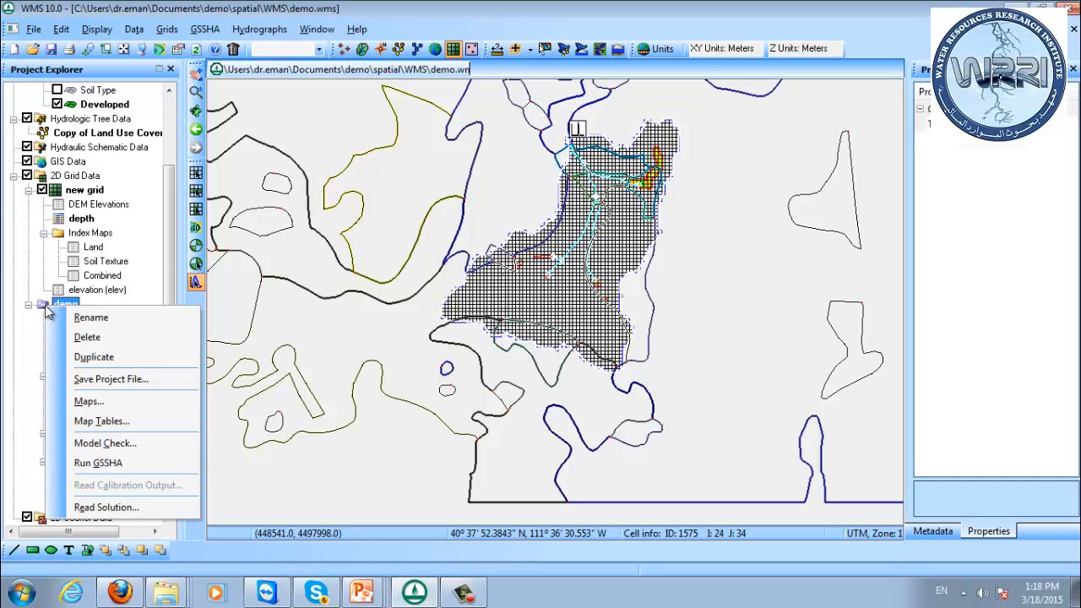
pyautogui.rightClick(64, 175)
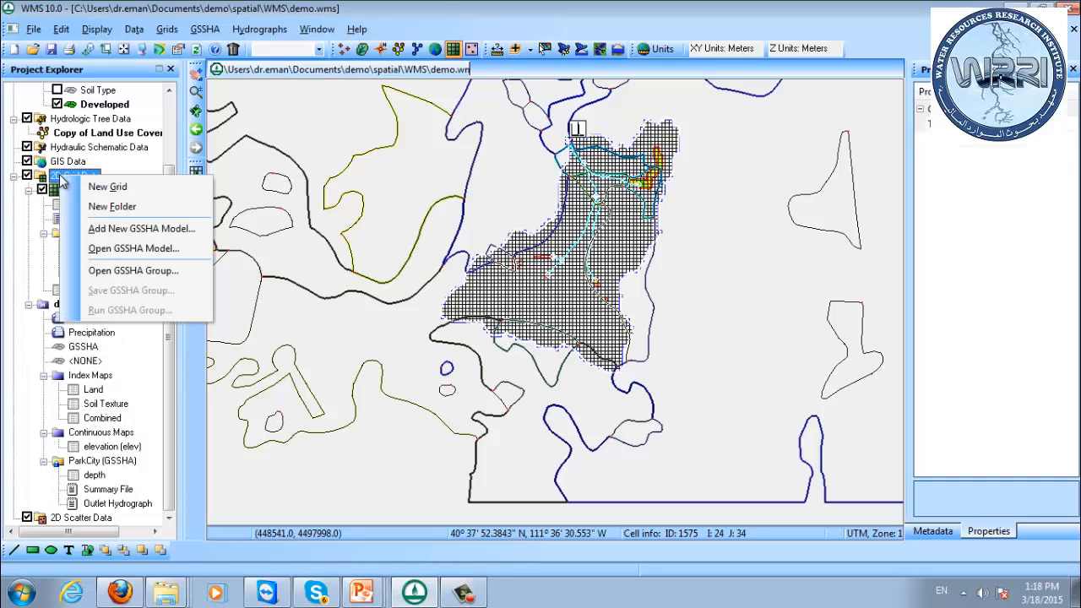
pyautogui.click(131, 239)
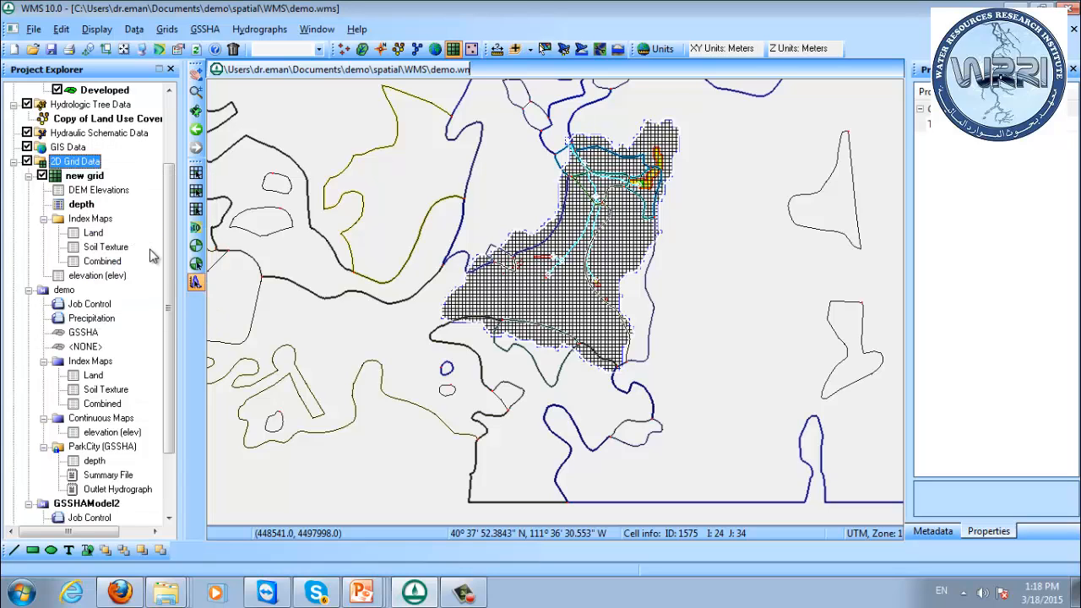
# Rename the newly added GSSHA model as PostDevelopment.
pyautogui.scroll(-2, 176, 325)
pyautogui.scroll(-1, 175, 325)
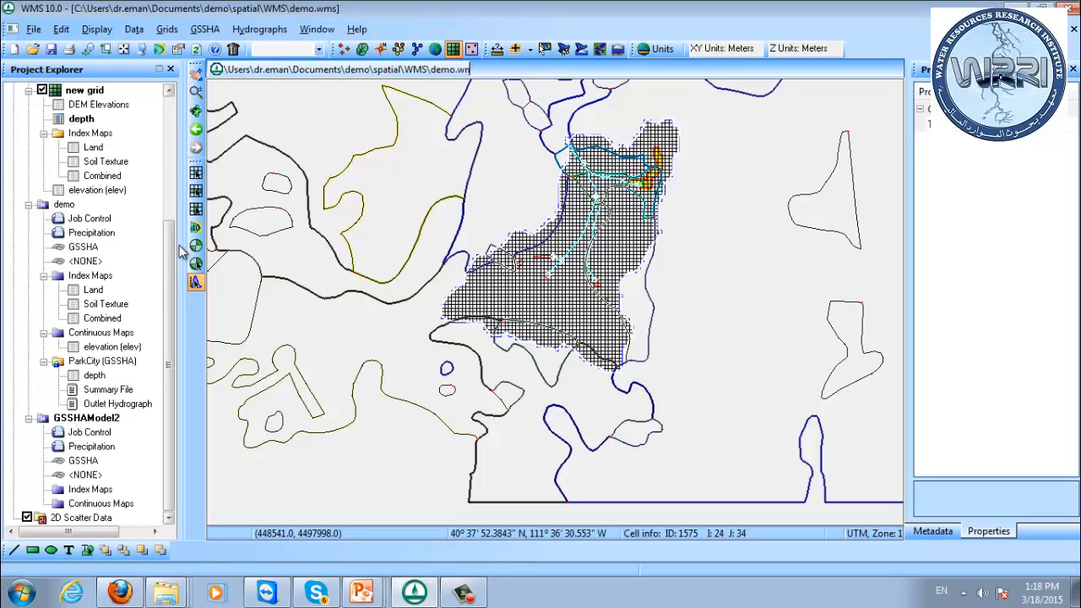
pyautogui.rightClick(85, 419)
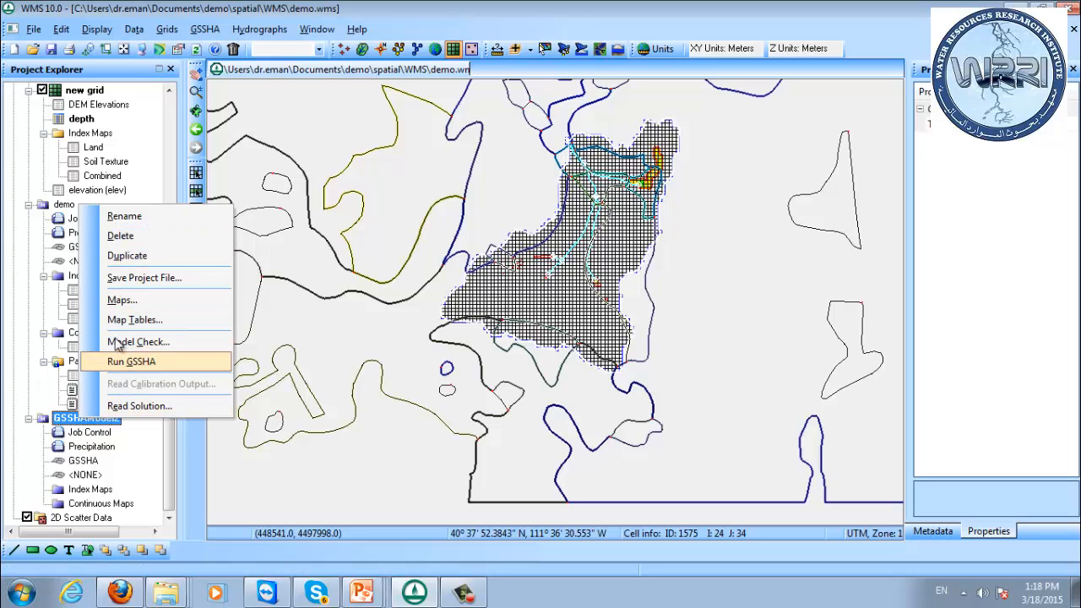
pyautogui.click(124, 218)
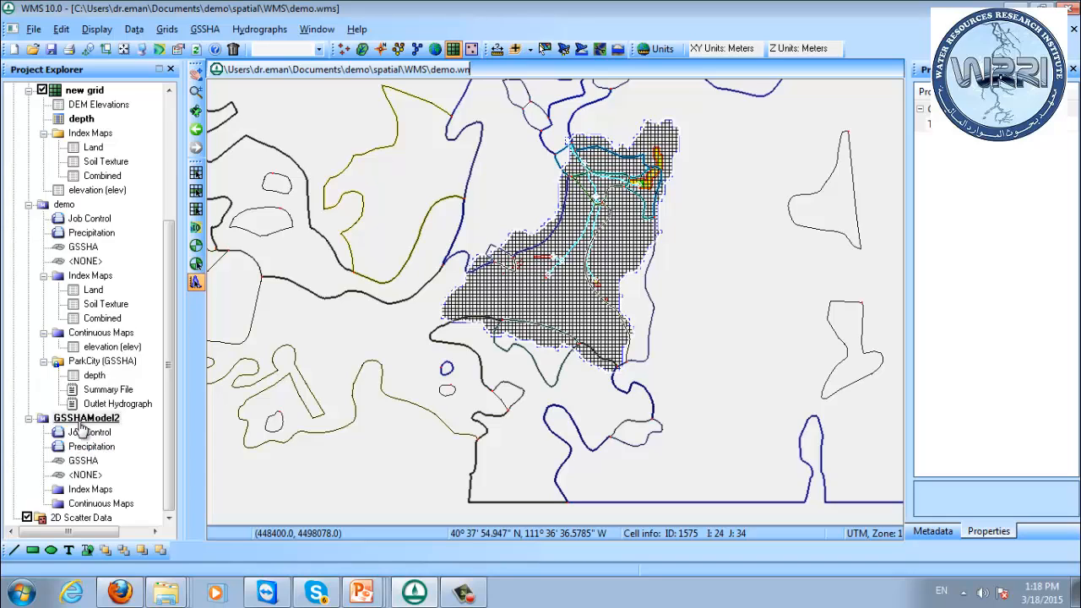
pyautogui.click(47, 423)
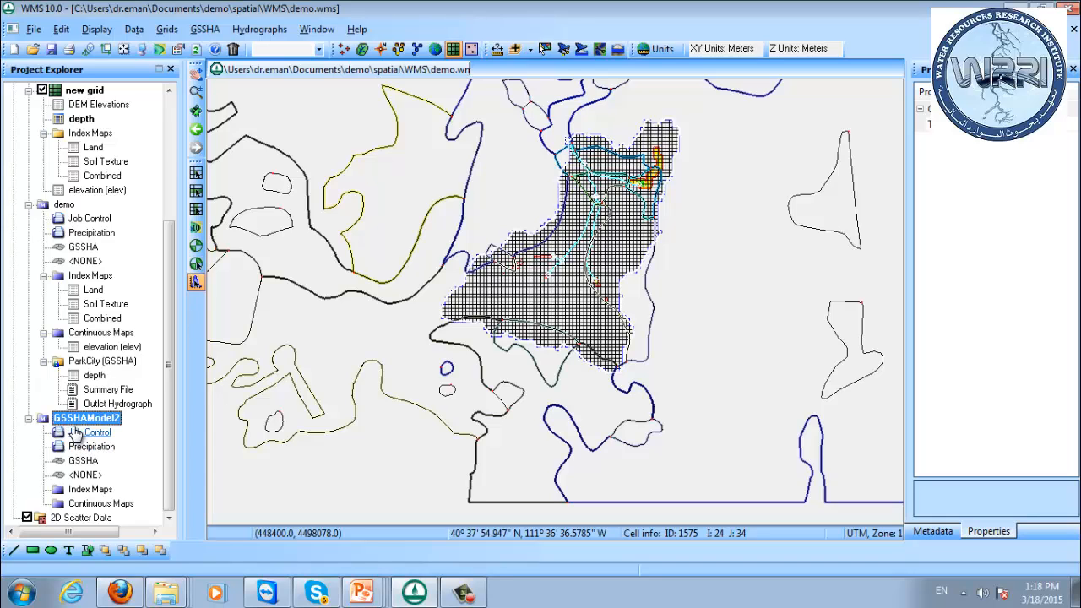
pyautogui.press('F2')
pyautogui.write('P')
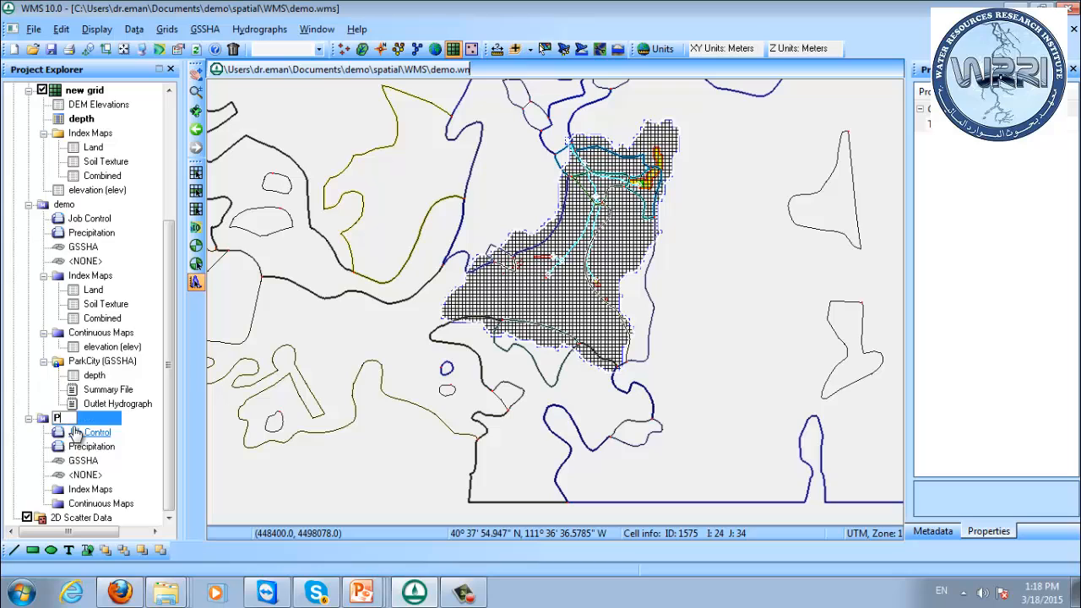
pyautogui.write('ost')
pyautogui.click(75, 432)
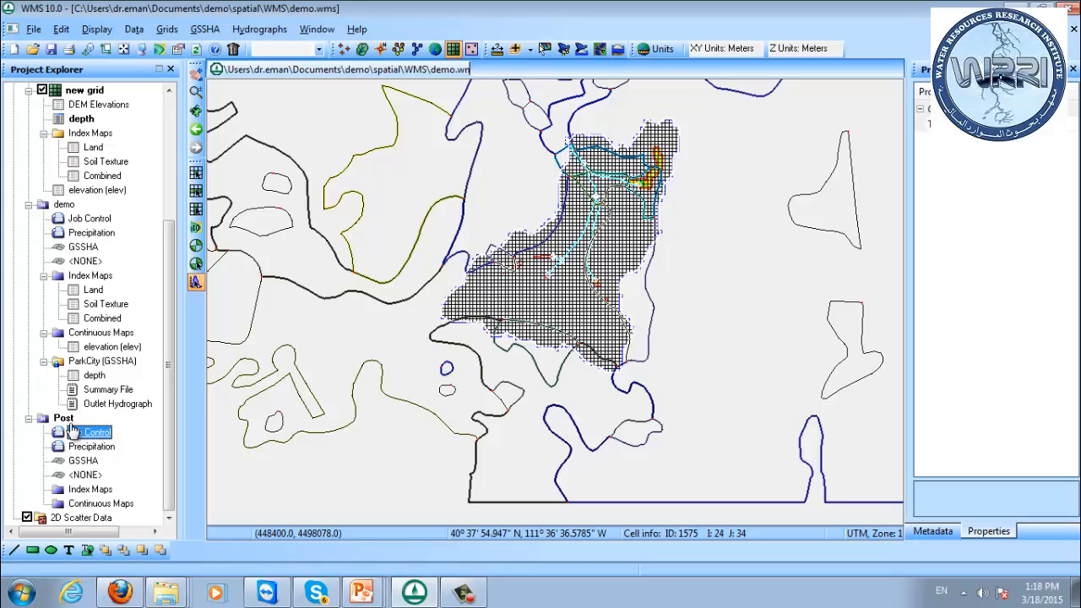
pyautogui.click(51, 420)
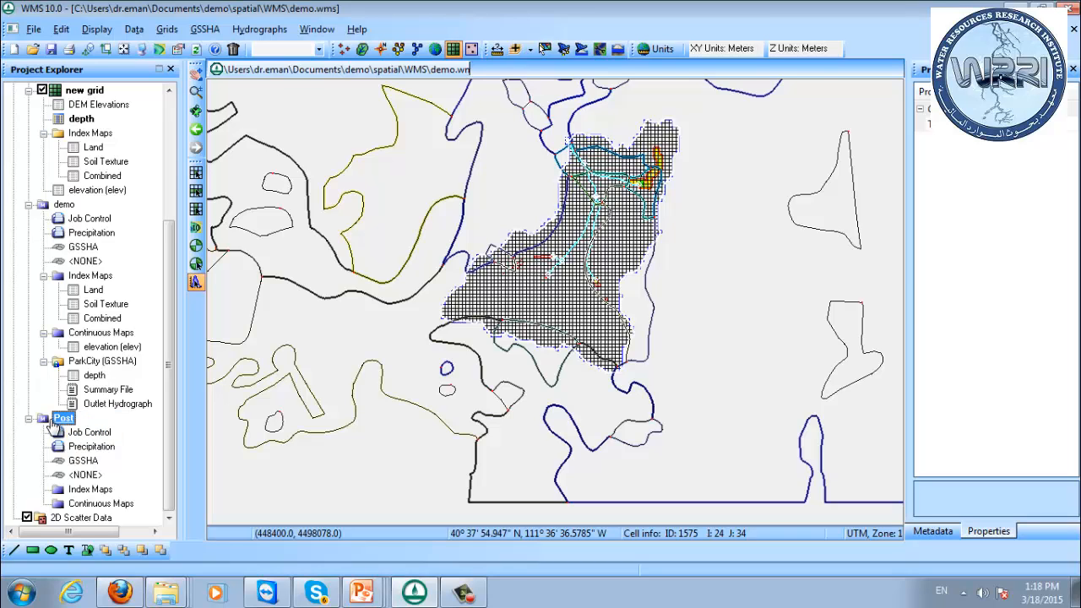
pyautogui.click(59, 419)
pyautogui.write('Developmen')
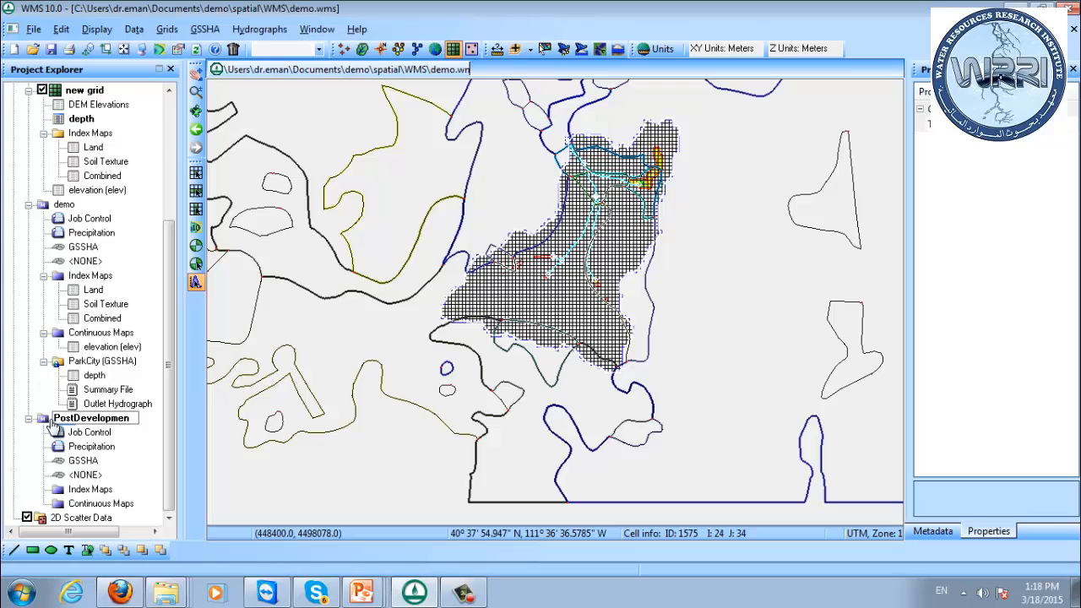
pyautogui.write('t')
pyautogui.press('Return')
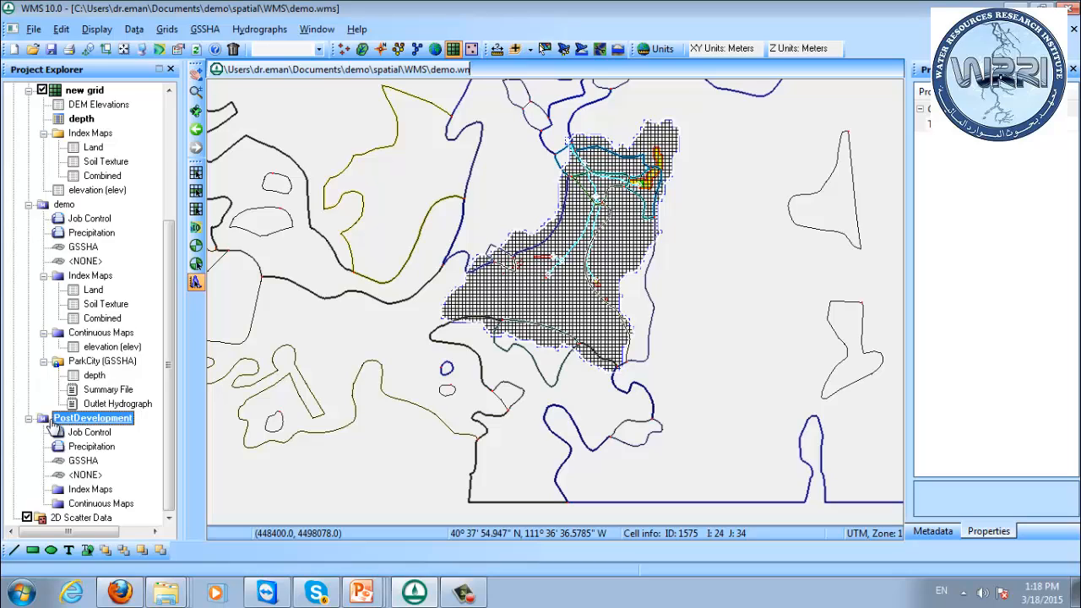
# Look through the PostDevelopment model's precipitation, GSSHA coverage and index map entries in the project tree.
pyautogui.click(91, 448)
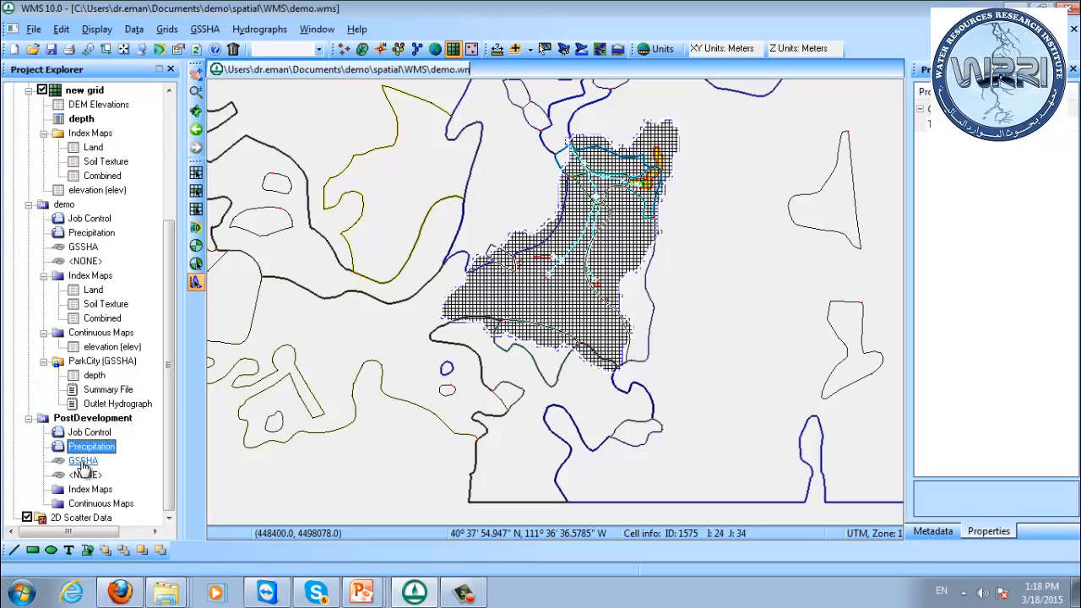
pyautogui.click(84, 463)
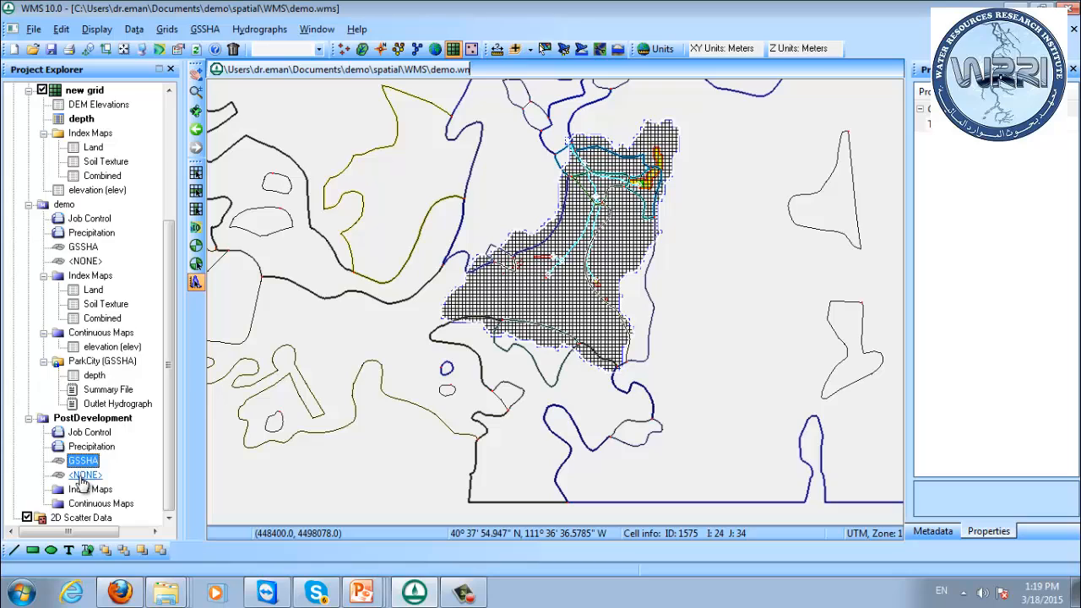
pyautogui.click(82, 492)
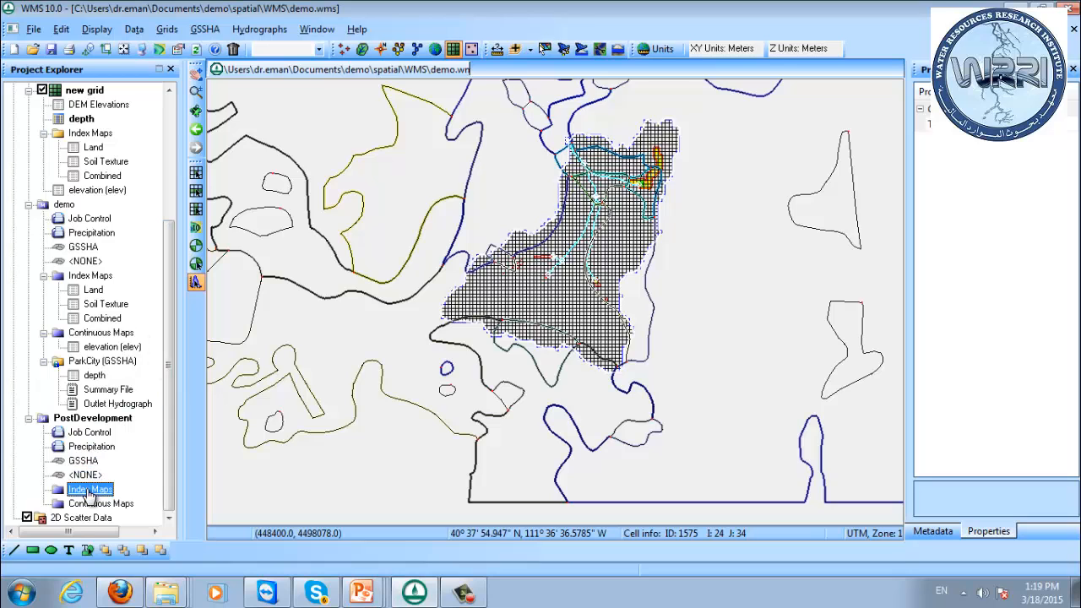
pyautogui.moveTo(168, 272)
pyautogui.mouseDown()
pyautogui.moveTo(172, 244)
pyautogui.moveTo(174, 287)
pyautogui.mouseUp()
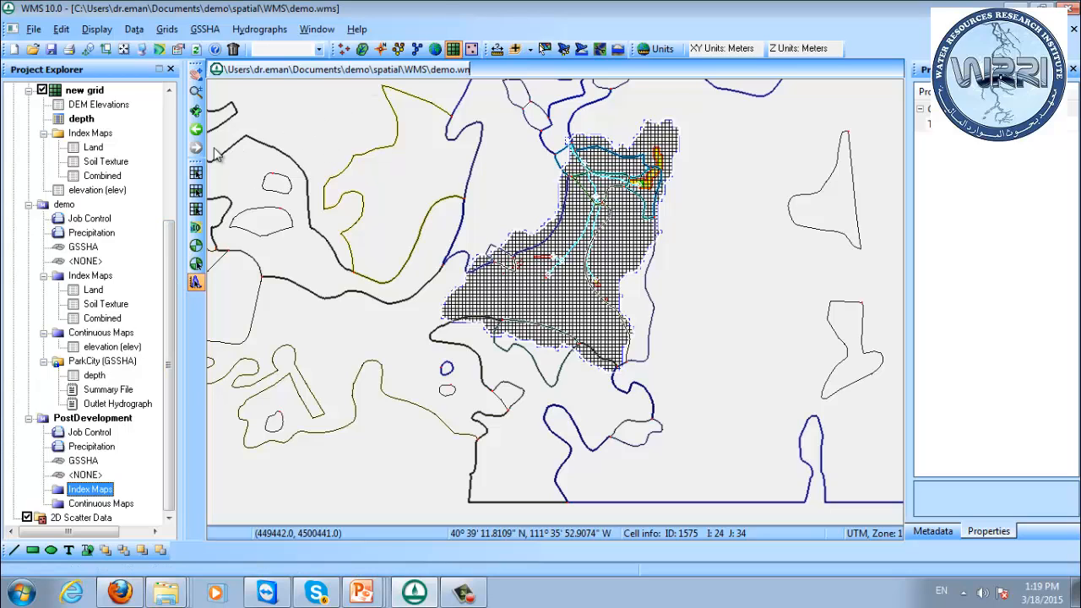
pyautogui.scroll(5, 174, 127)
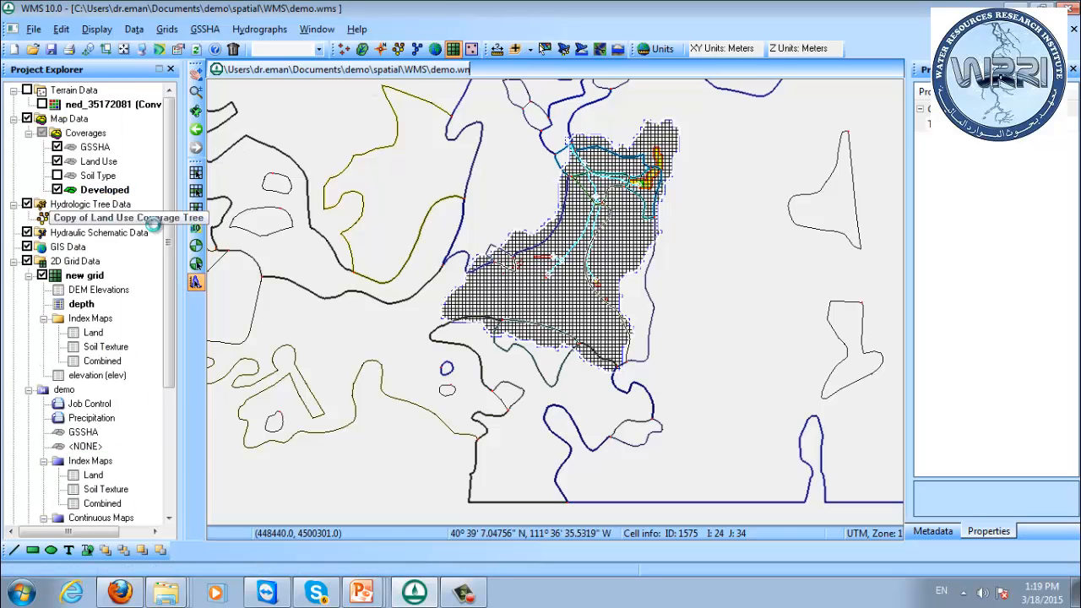
pyautogui.scroll(-5, 154, 222)
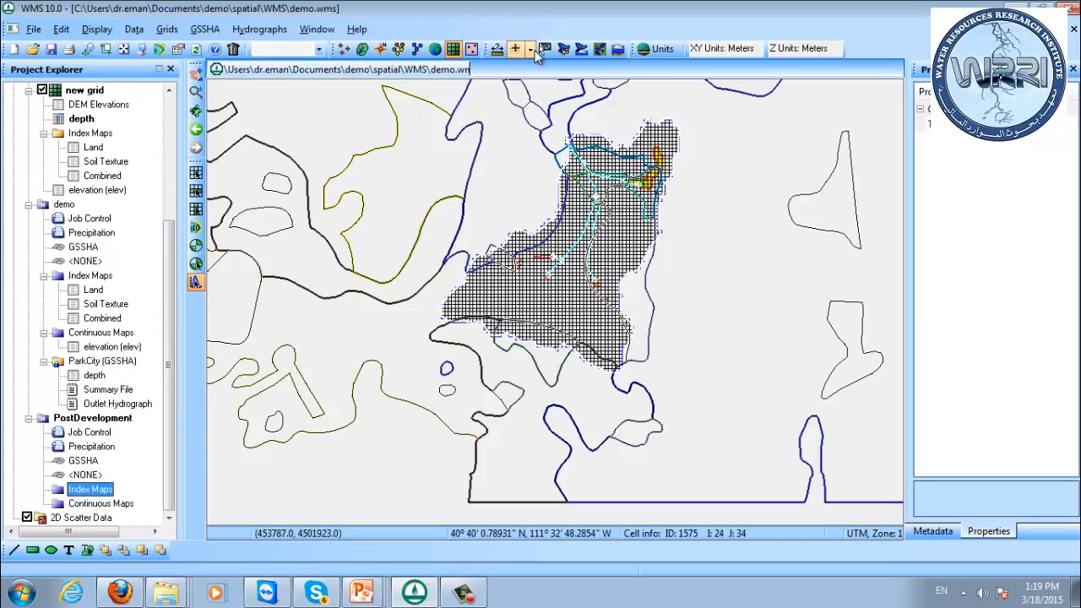
# Create an index map named NewLandUse from the Developed coverage's Id attribute and close the GSSHA Maps dialog.
pyautogui.click(203, 31)
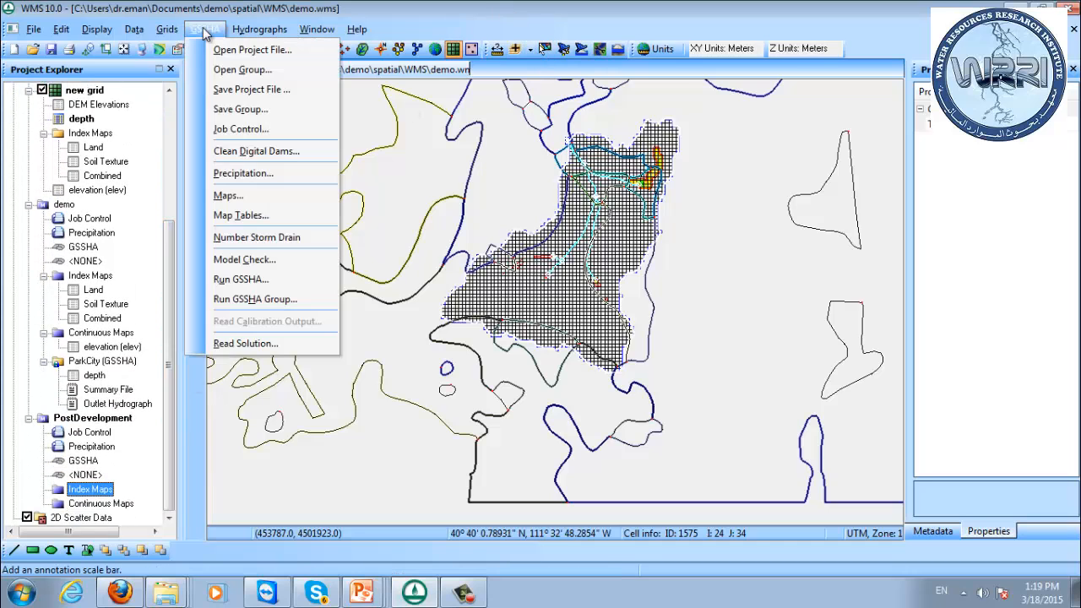
pyautogui.click(248, 196)
pyautogui.moveTo(511, 152); pyautogui.dragTo(781, 147)
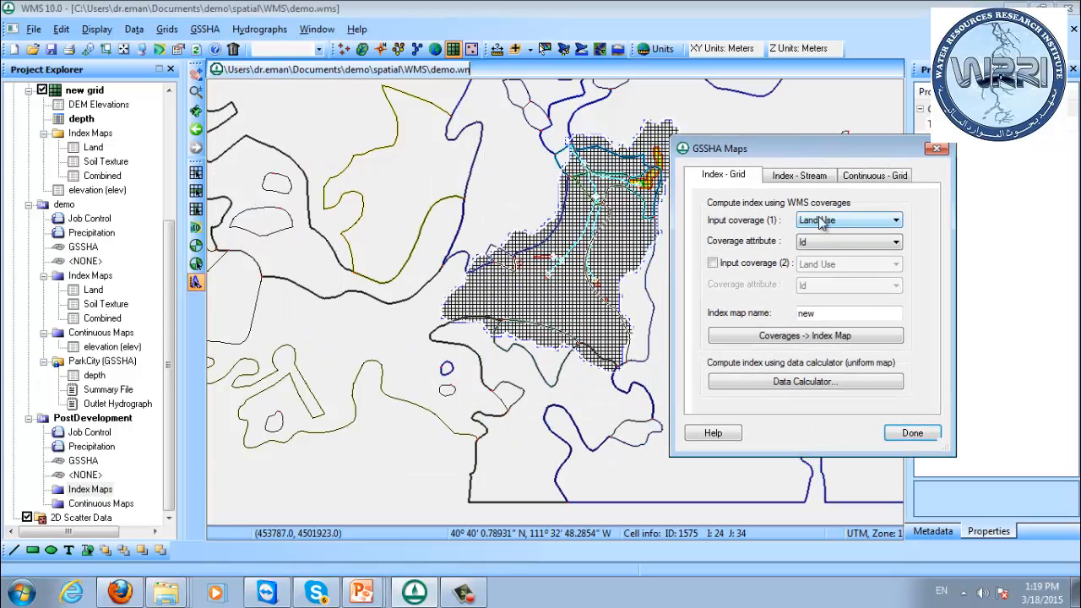
pyautogui.click(840, 221)
pyautogui.click(840, 251)
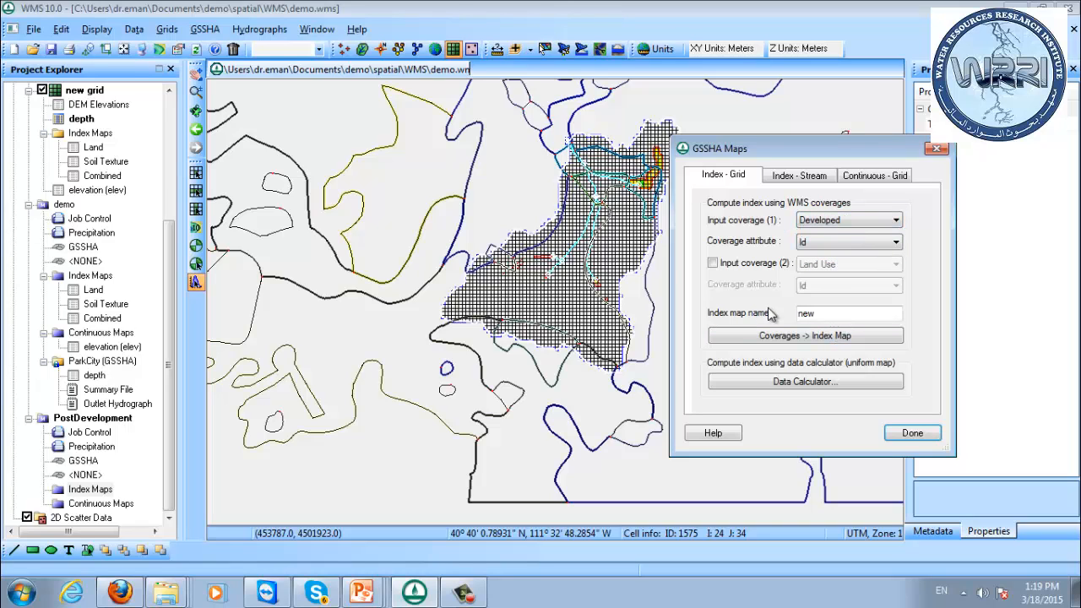
pyautogui.moveTo(821, 312); pyautogui.dragTo(748, 311)
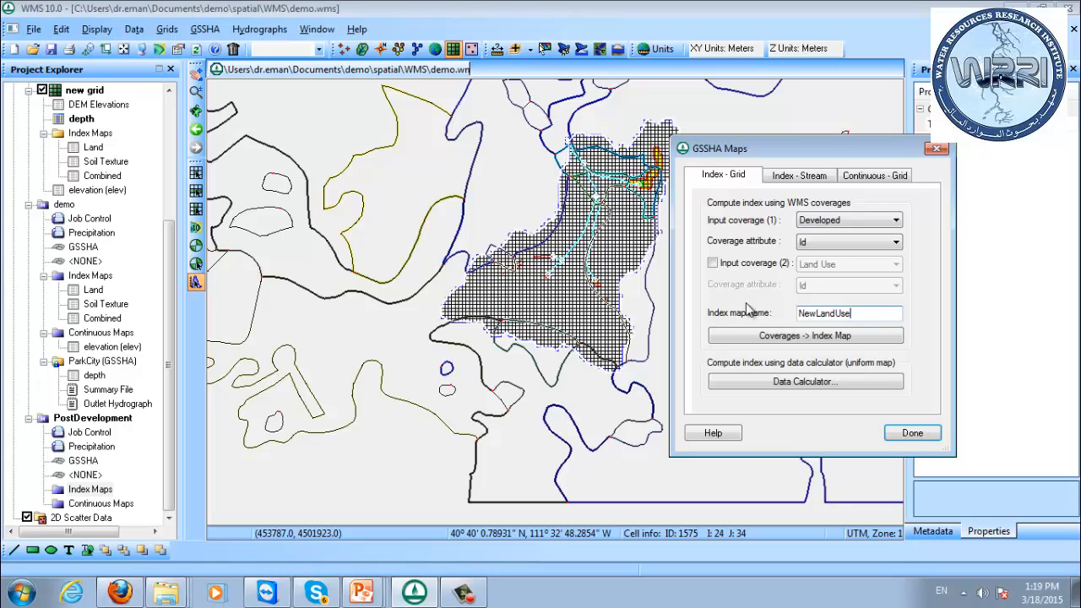
pyautogui.click(802, 338)
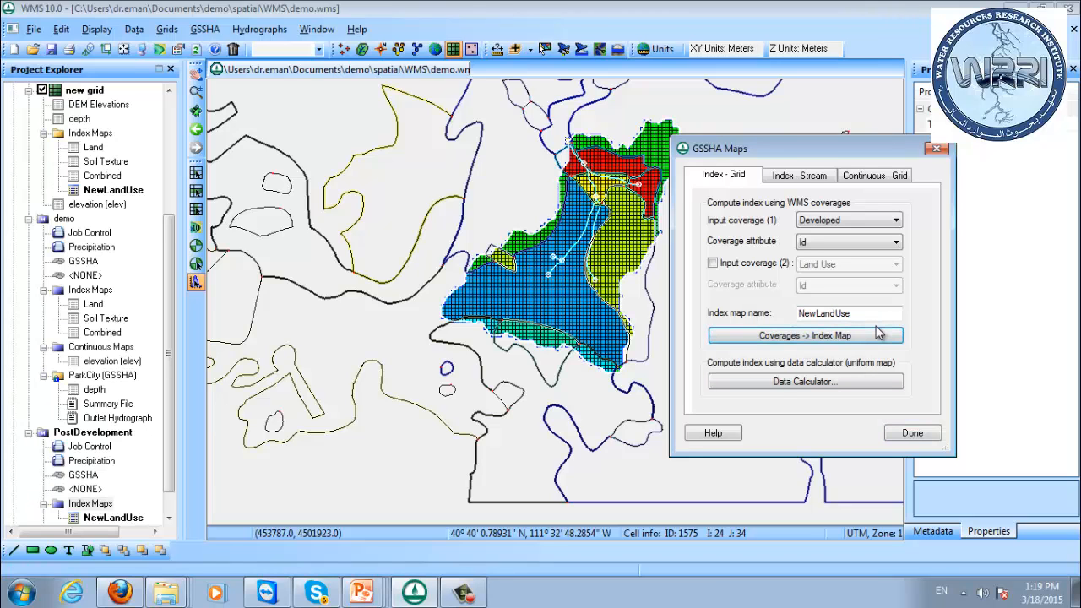
pyautogui.moveTo(781, 149); pyautogui.dragTo(880, 171)
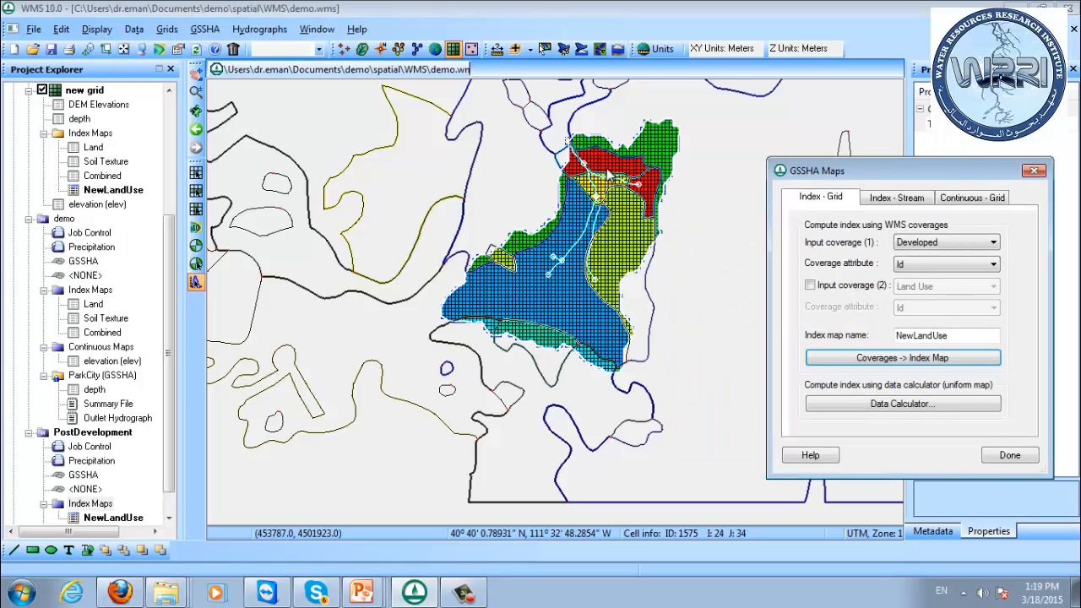
pyautogui.click(1010, 454)
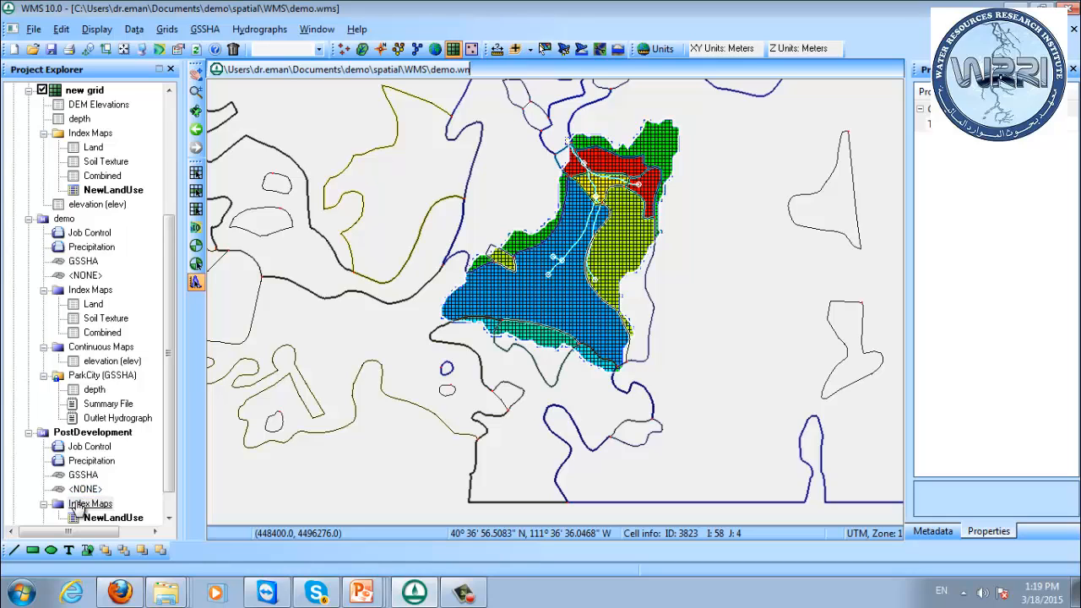
# Create an index map named NewCombined from the Developed coverage's Id and the Soil Type coverage's Texture, then close the GSSHA Maps dialog.
pyautogui.moveTo(170, 301); pyautogui.dragTo(177, 273)
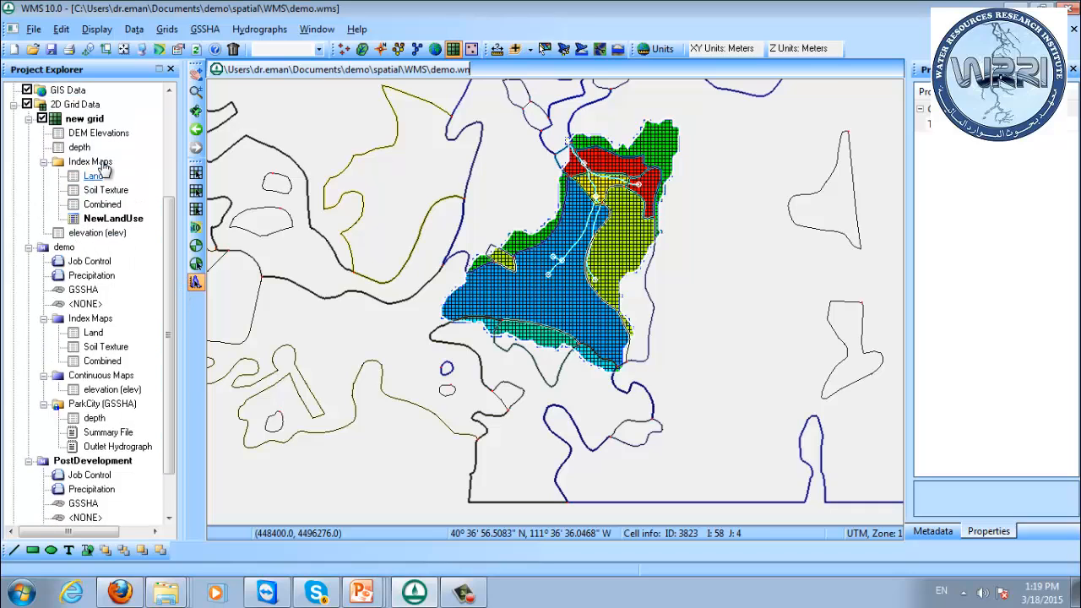
pyautogui.click(205, 29)
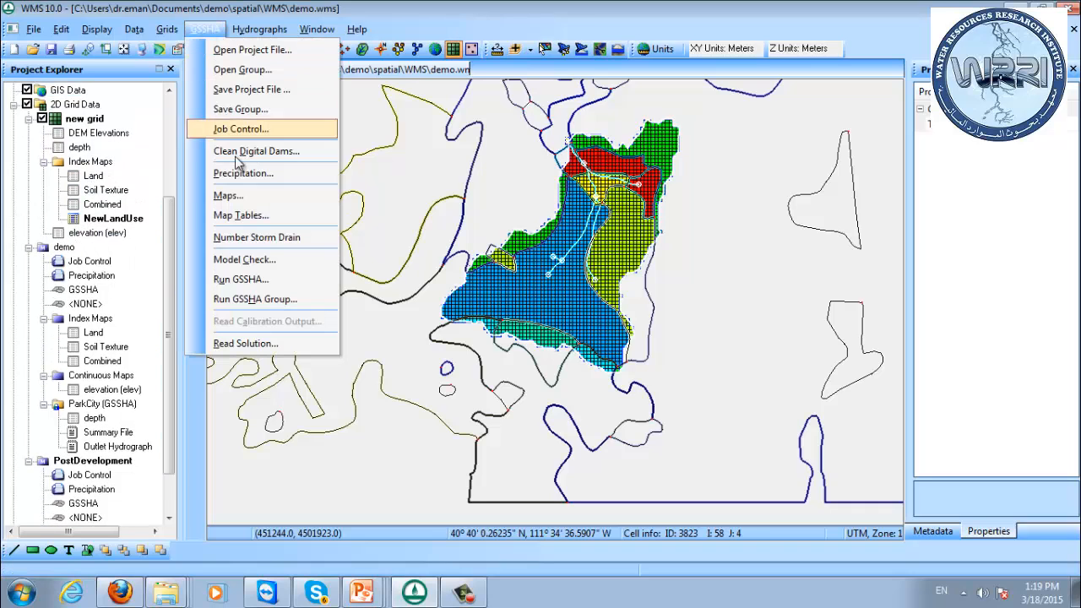
pyautogui.click(223, 196)
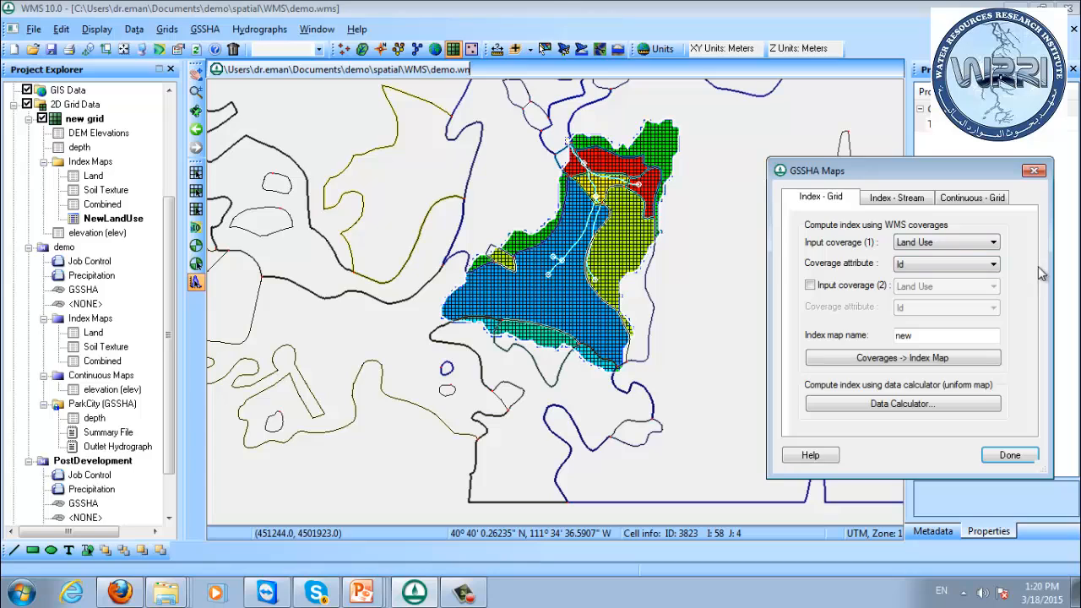
pyautogui.click(929, 242)
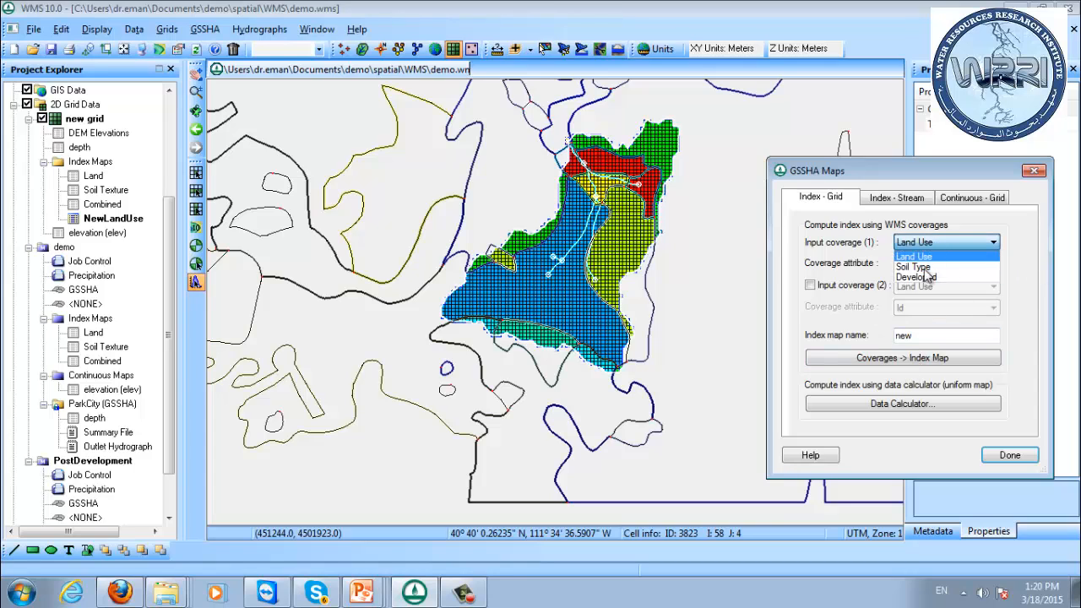
pyautogui.click(933, 279)
pyautogui.click(854, 285)
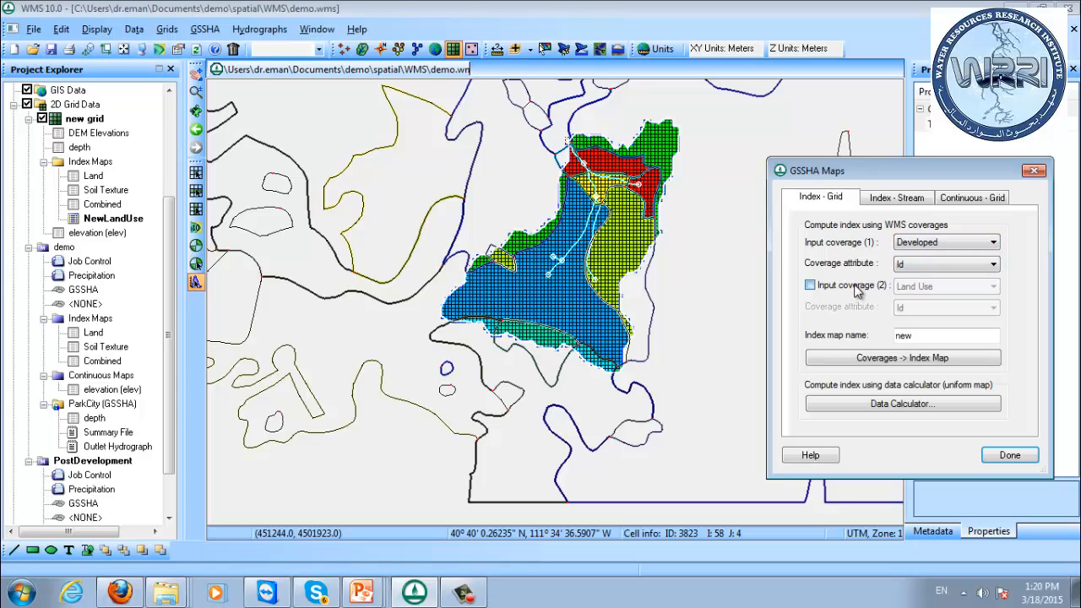
pyautogui.click(946, 286)
pyautogui.click(935, 312)
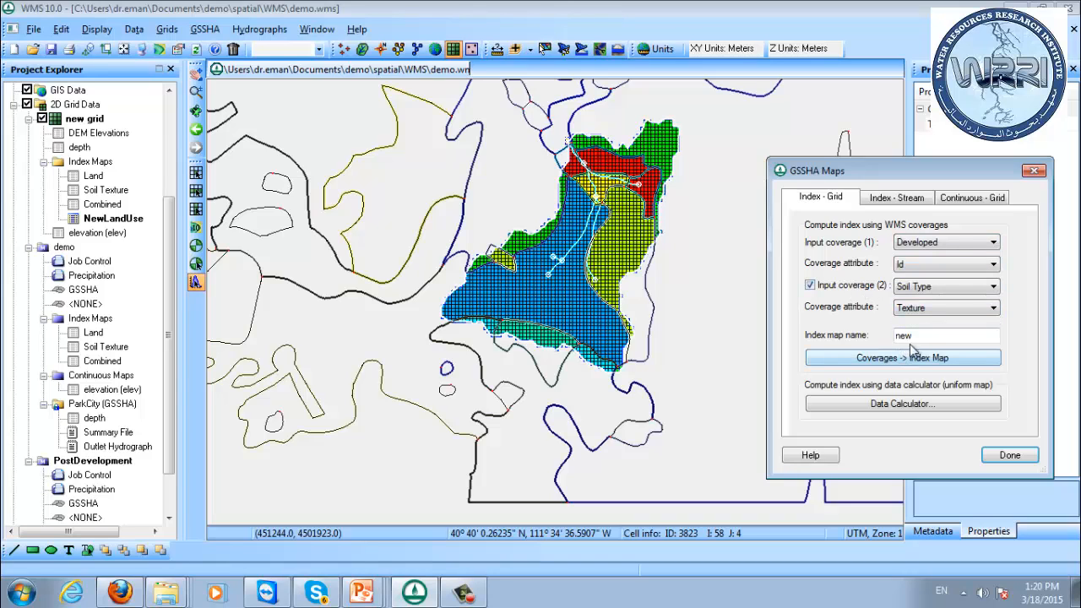
pyautogui.moveTo(914, 336); pyautogui.dragTo(815, 334)
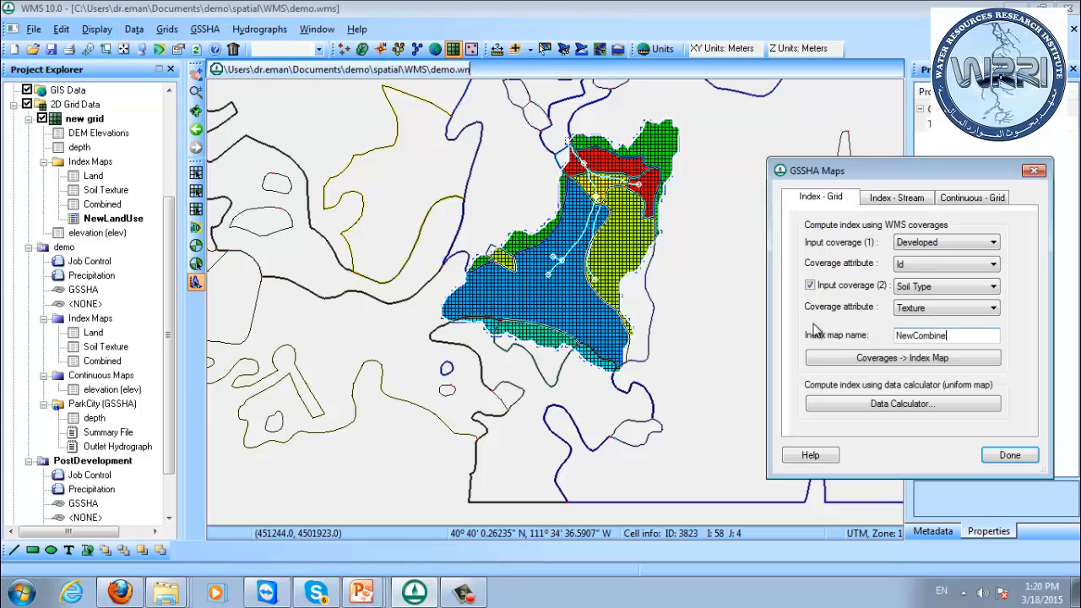
pyautogui.click(925, 358)
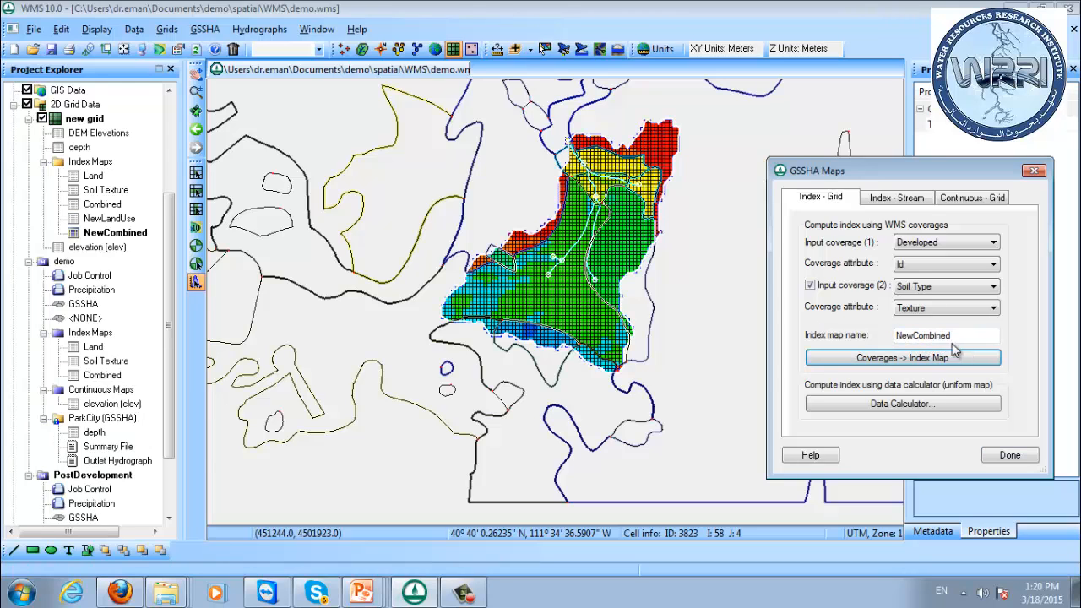
pyautogui.click(1009, 455)
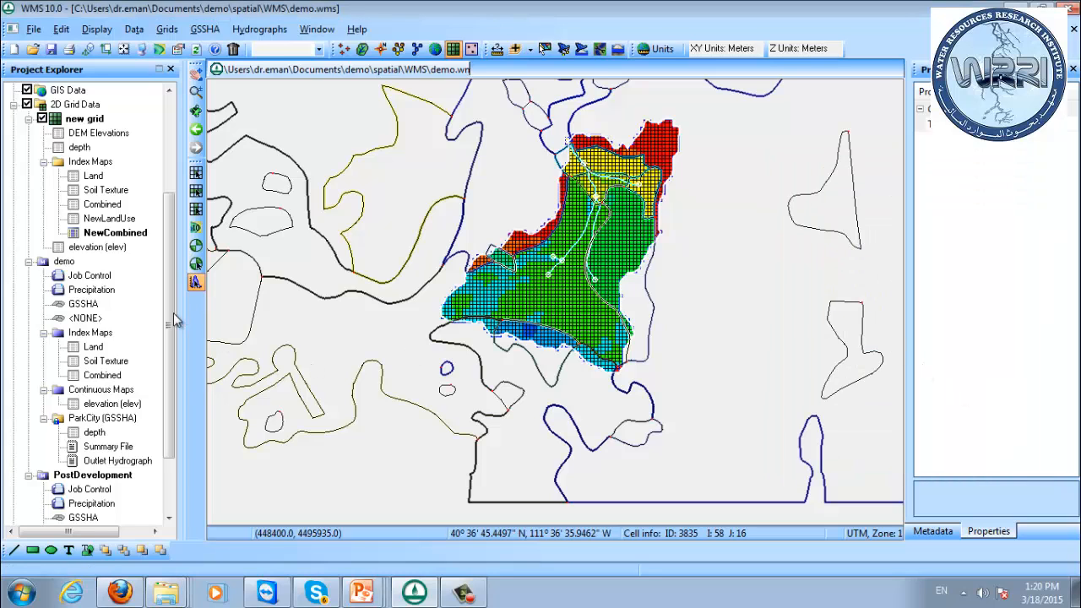
# Display PostDevelopment's NewLandUse and NewCombined index maps on the grid to compare them.
pyautogui.scroll(-1, 167, 355)
pyautogui.scroll(-1, 165, 364)
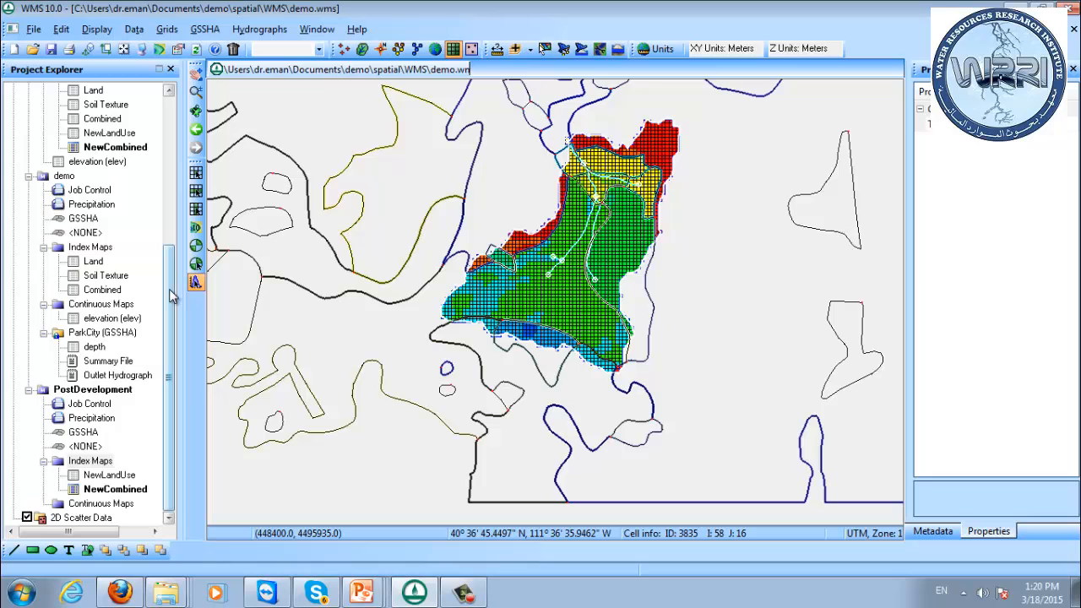
pyautogui.click(100, 477)
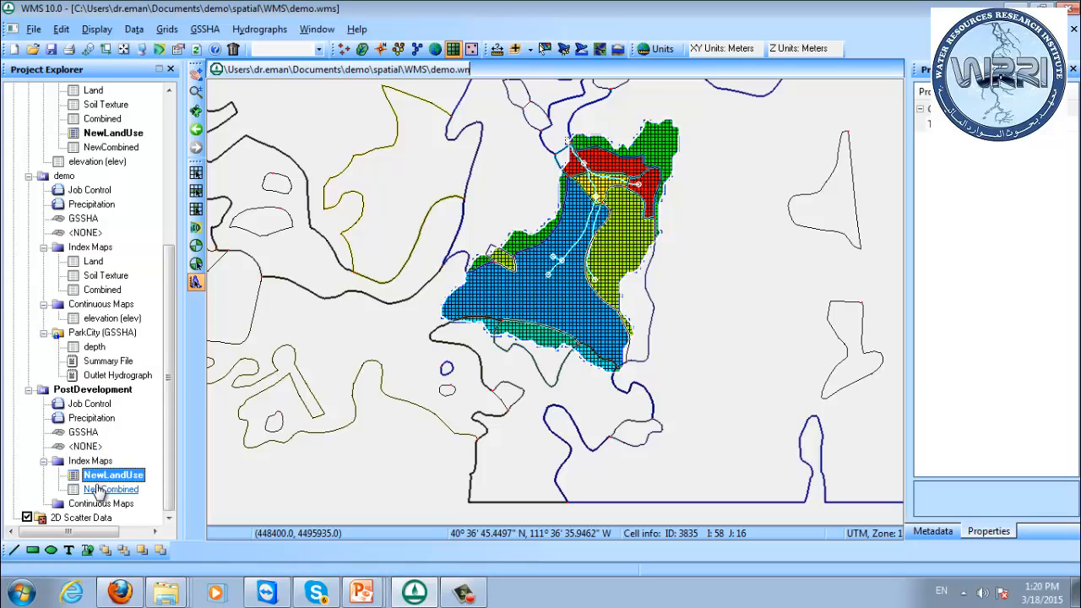
pyautogui.click(96, 490)
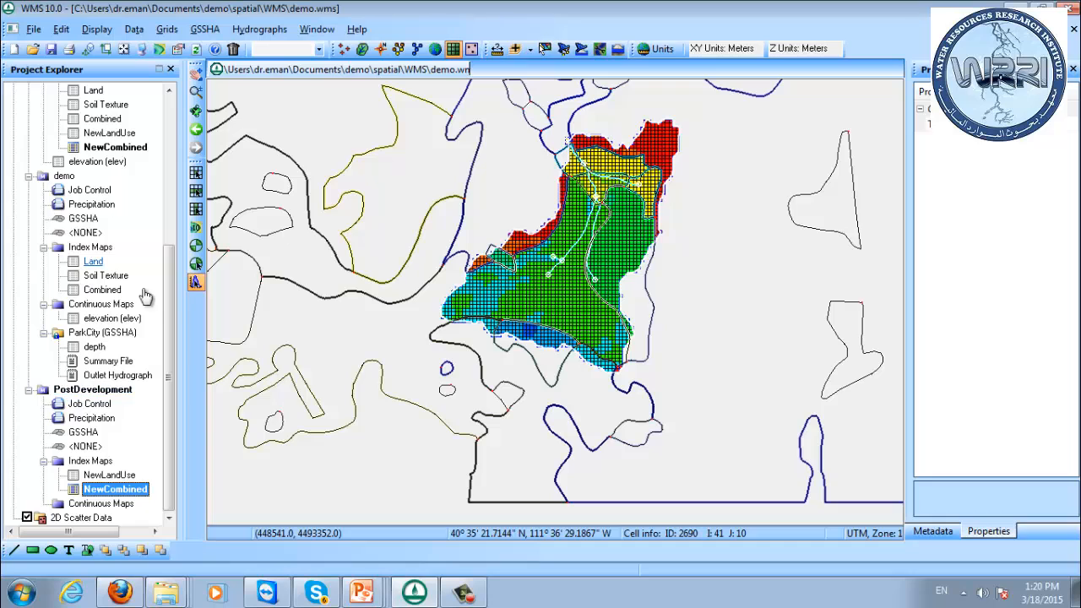
pyautogui.moveTo(166, 301); pyautogui.dragTo(169, 309)
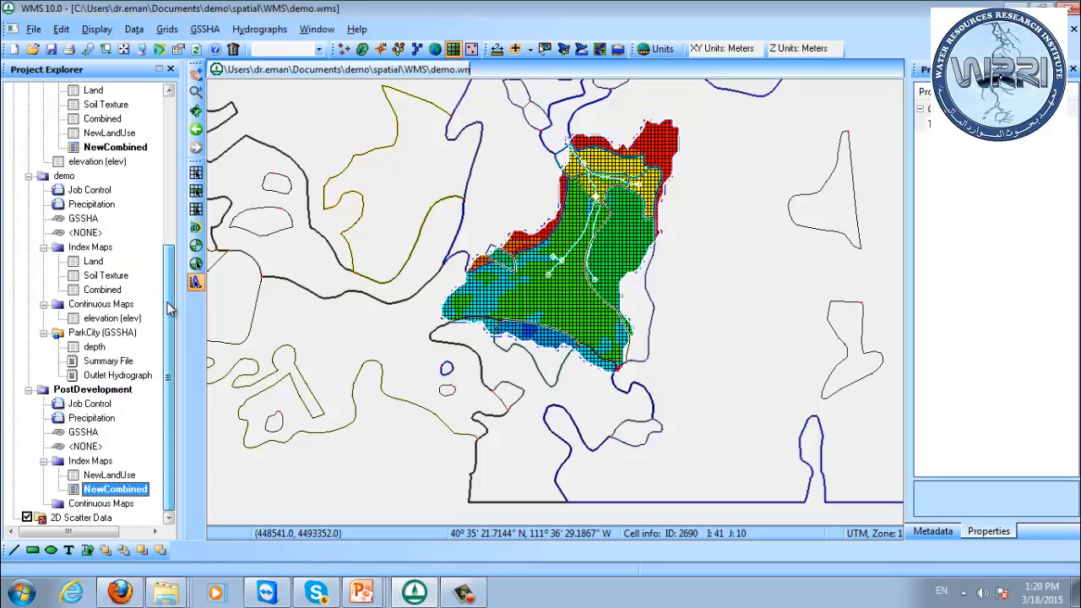
# Assign the existing Soil Texture index map to the PostDevelopment model.
pyautogui.rightClick(95, 461)
pyautogui.moveTo(116, 470)
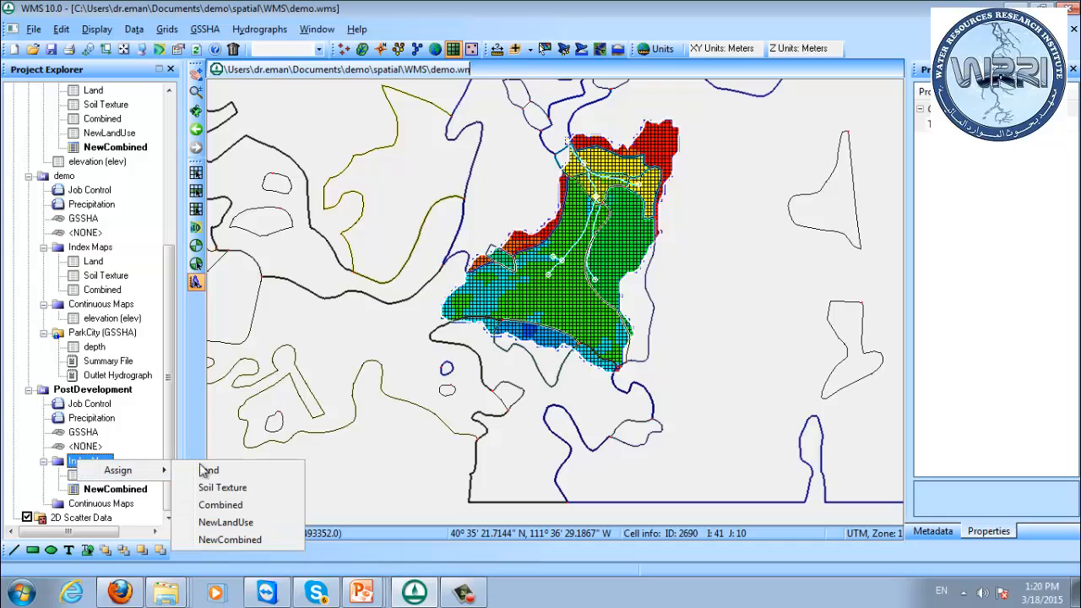
pyautogui.click(252, 489)
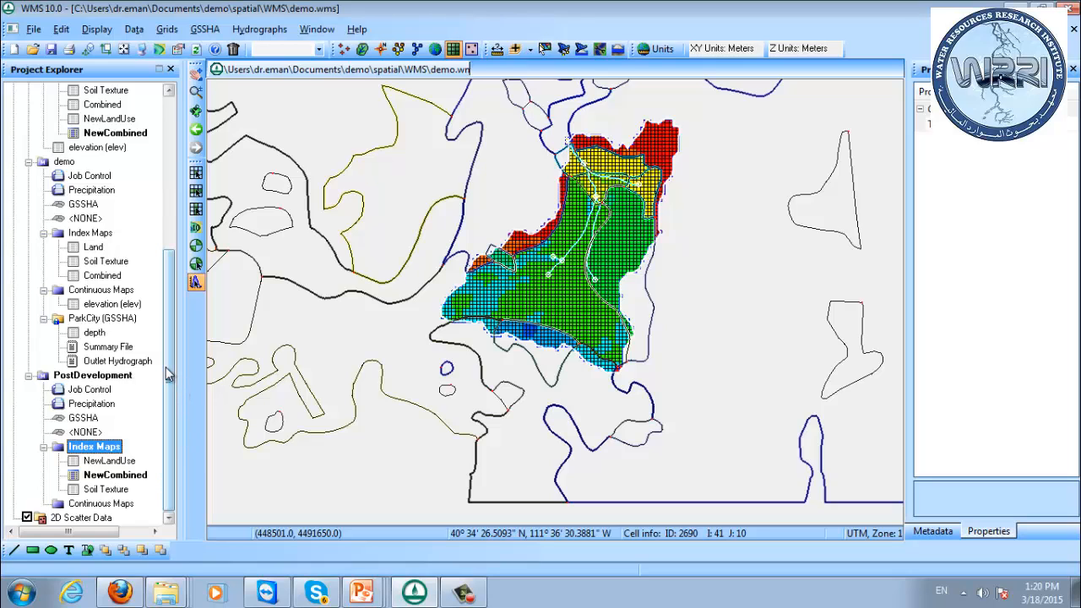
# Open the GSSHA map tables of the PostDevelopment model.
pyautogui.rightClick(76, 378)
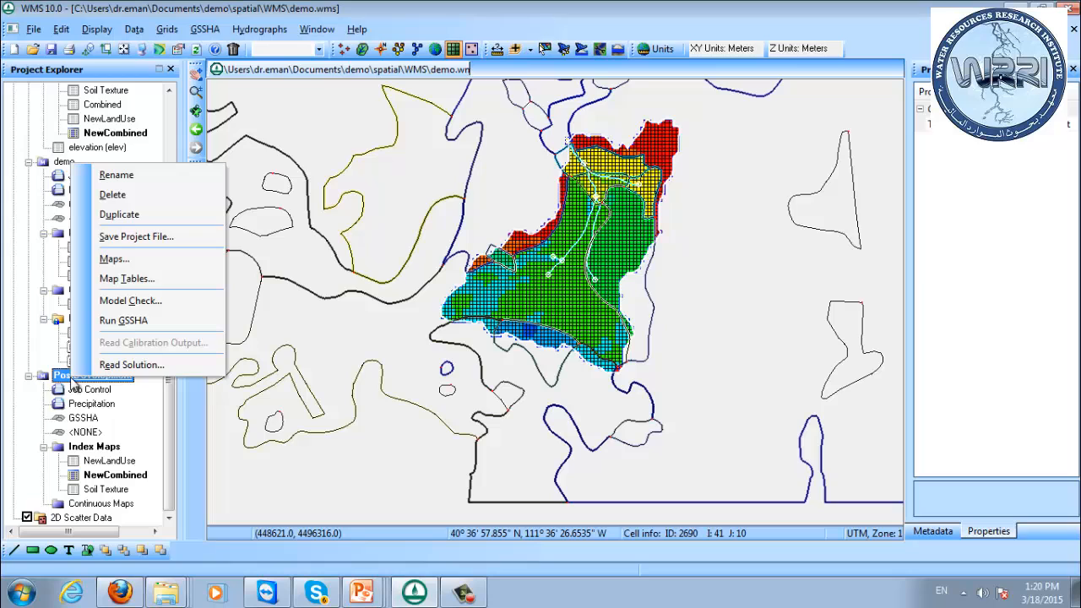
pyautogui.click(124, 278)
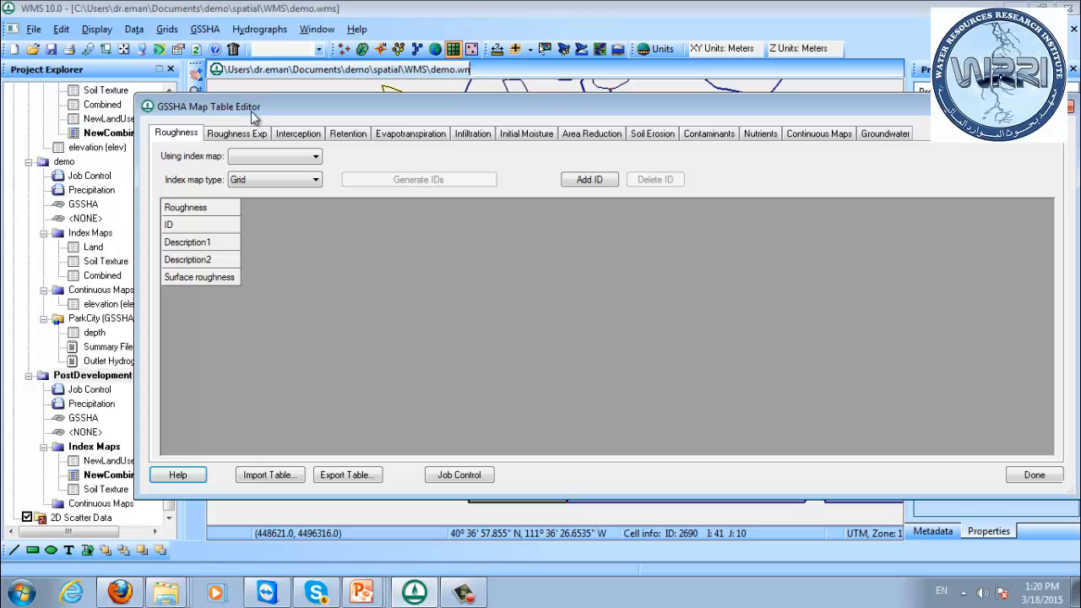
pyautogui.click(278, 157)
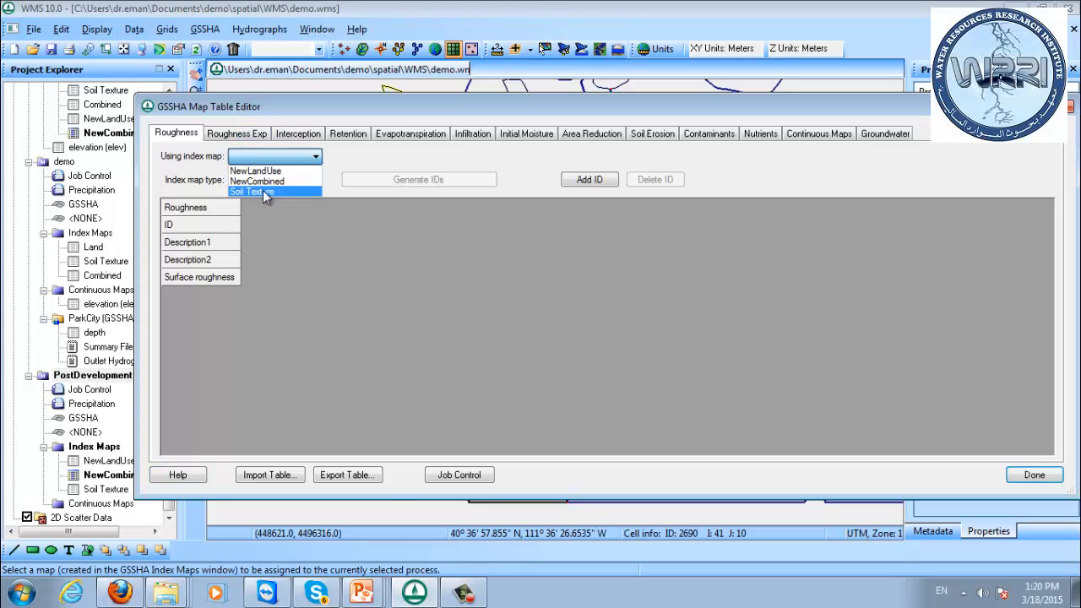
pyautogui.click(263, 190)
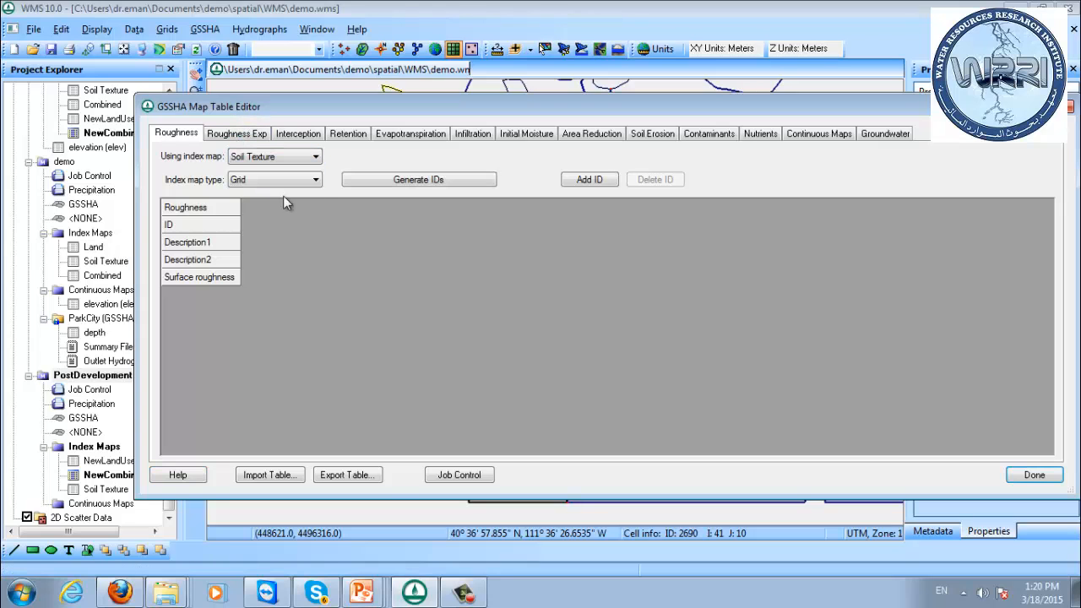
pyautogui.click(409, 181)
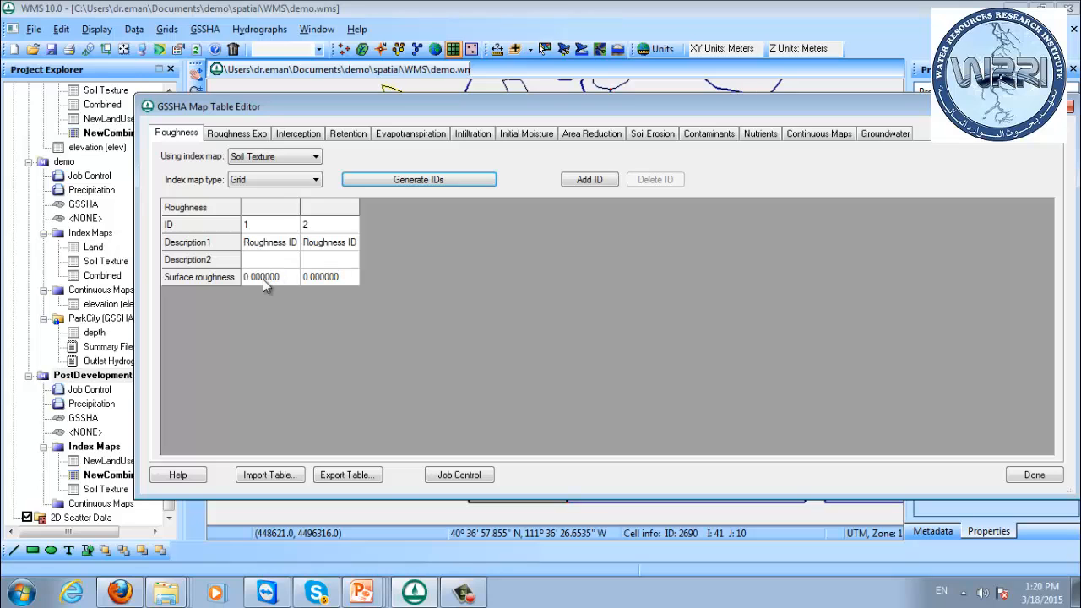
# Set the roughness table to use the NewLandUse index map and generate its IDs, replacing the existing ones.
pyautogui.click(269, 156)
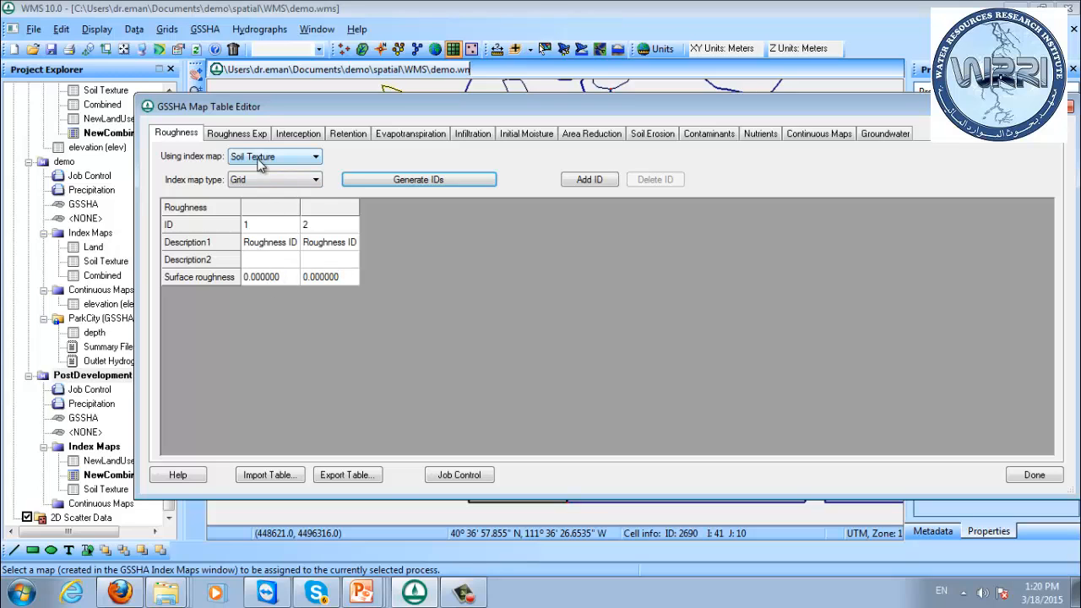
pyautogui.click(263, 172)
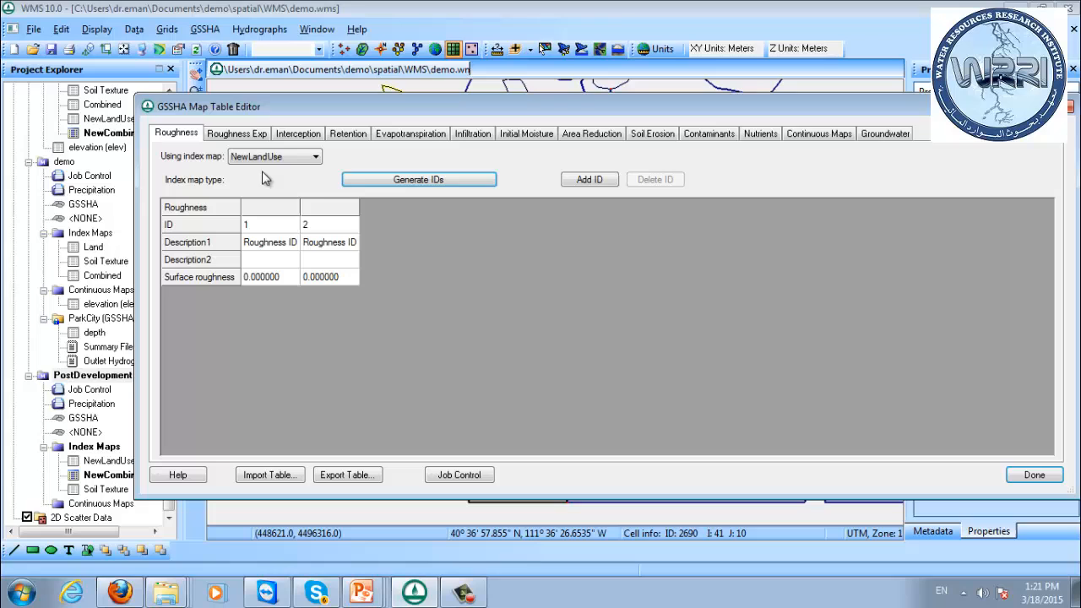
pyautogui.click(386, 178)
pyautogui.click(612, 332)
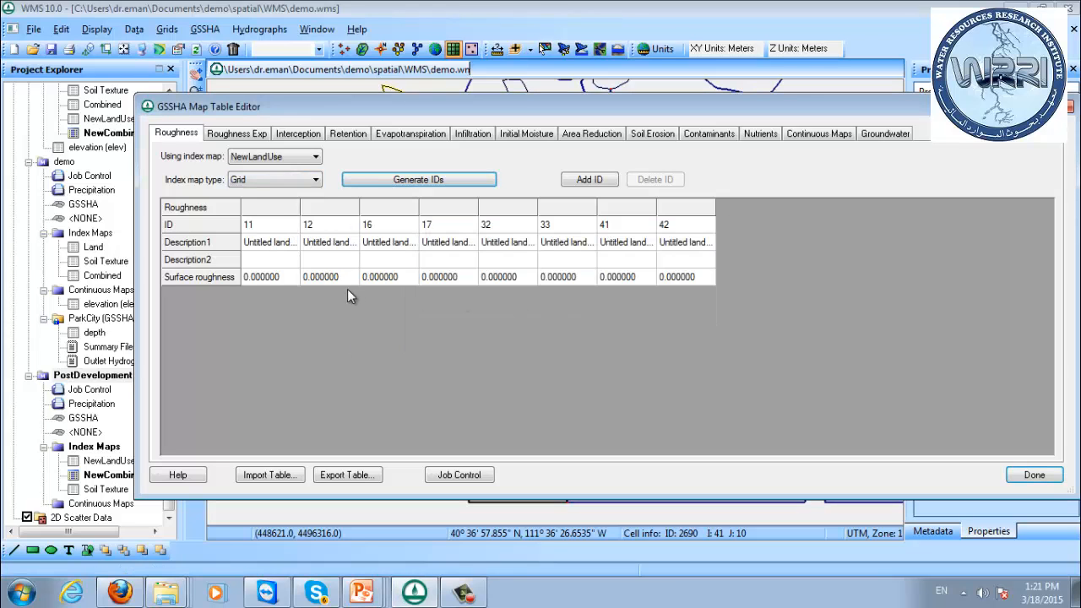
# Set the surface roughness to 0.1 for all eight land use IDs from 11 to 42.
pyautogui.click(268, 283)
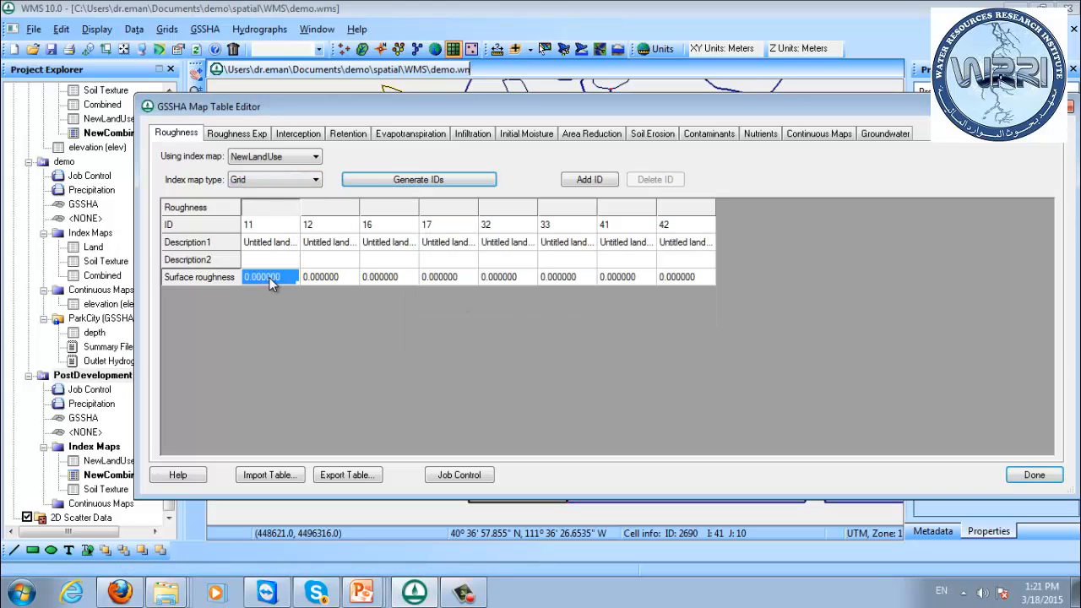
pyautogui.press('BackSpace')
pyautogui.click(315, 275)
pyautogui.click(282, 284)
pyautogui.click(315, 279)
pyautogui.write('0.100000')
pyautogui.click(382, 278)
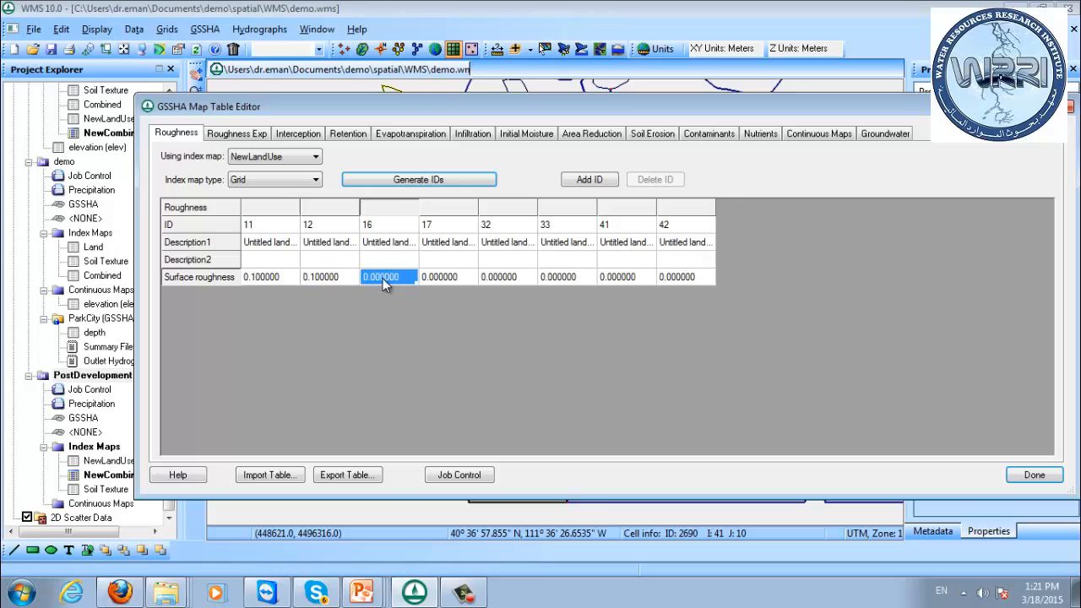
pyautogui.write('0.100000')
pyautogui.click(439, 277)
pyautogui.write('0.100000')
pyautogui.click(497, 279)
pyautogui.write('0.100000')
pyautogui.click(553, 279)
pyautogui.write('0.100000')
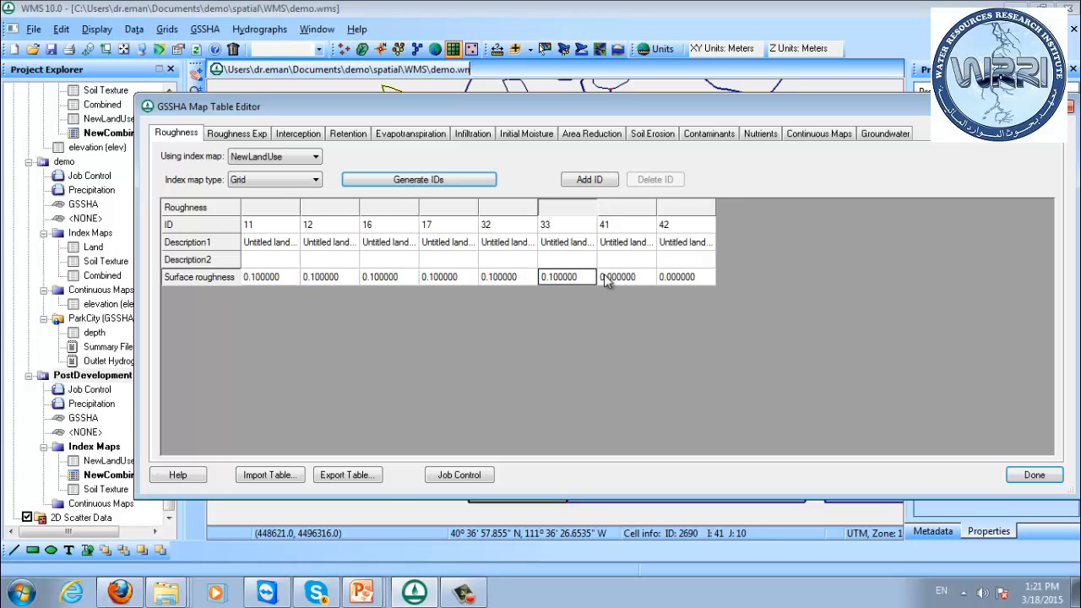
pyautogui.click(610, 279)
pyautogui.hotkey('ctrl', 'v')
pyautogui.click(679, 279)
pyautogui.hotkey('ctrl', 'v')
pyautogui.click(684, 259)
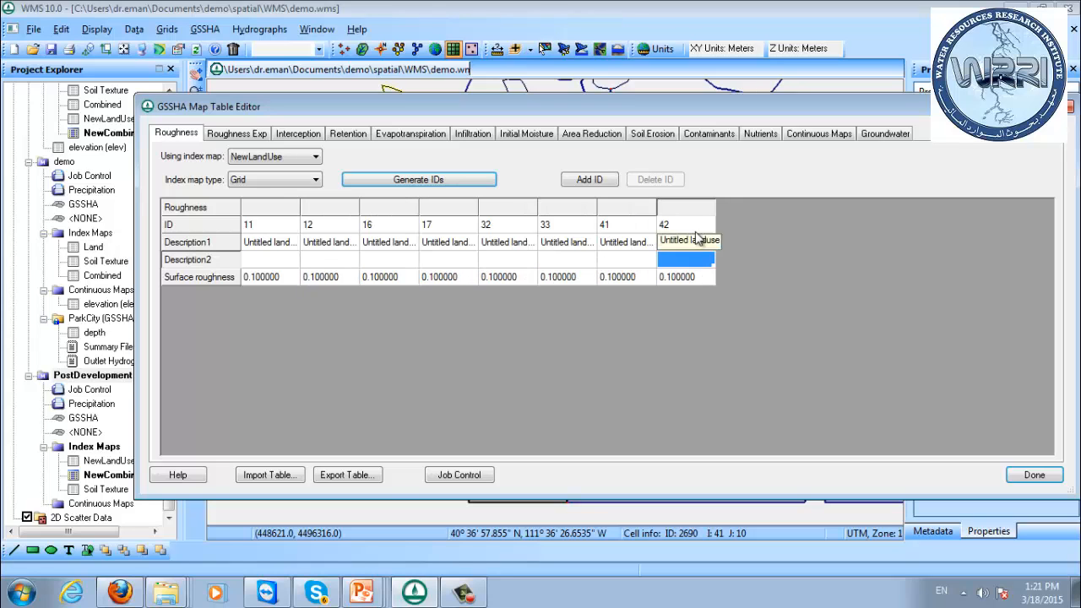
# Turn on the infiltration option in the PostDevelopment model's job control so its infiltration table can be filled in.
pyautogui.click(471, 135)
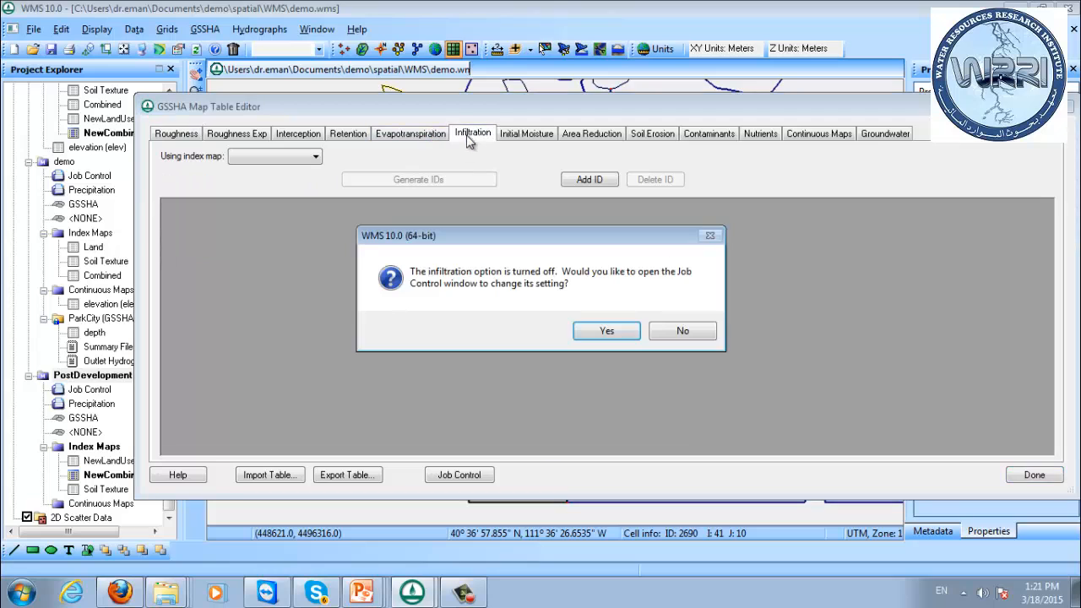
pyautogui.click(606, 331)
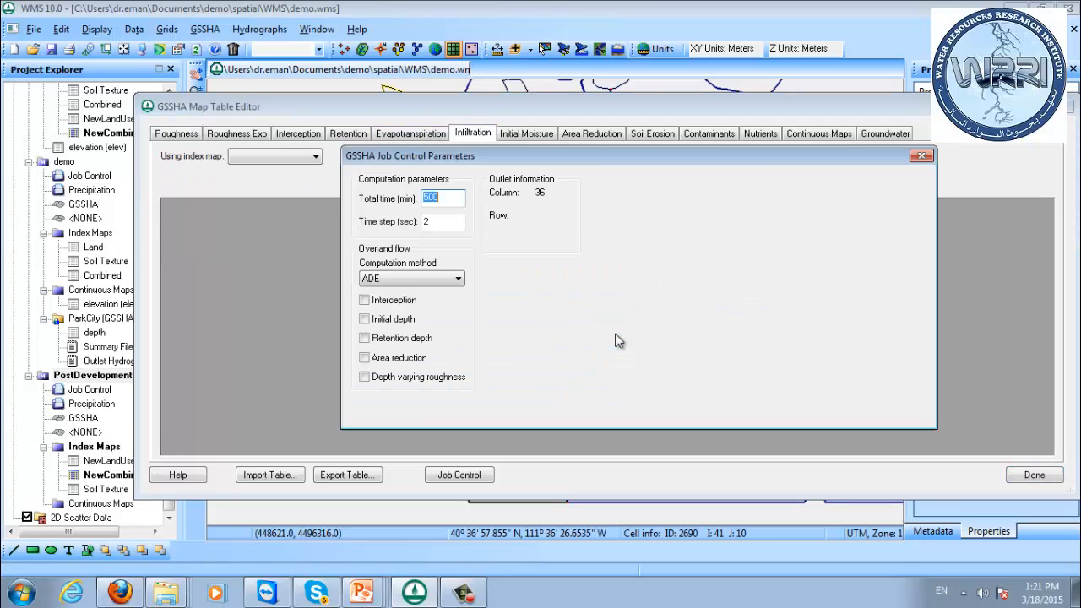
pyautogui.click(621, 218)
pyautogui.click(834, 409)
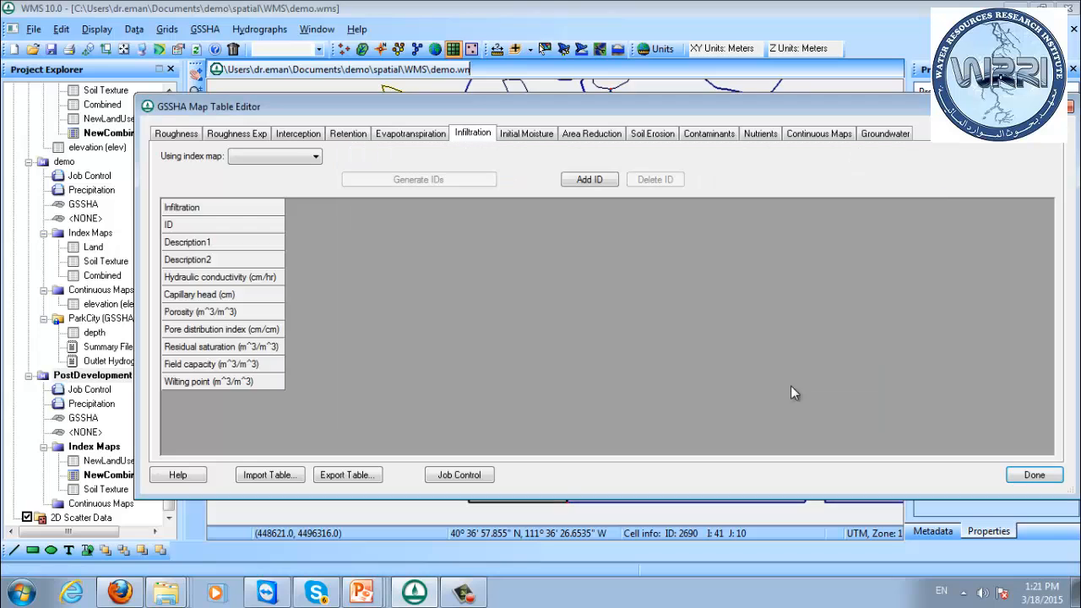
# Assign the NewCombined index map to the infiltration table, generate its IDs and close the map tables.
pyautogui.click(264, 157)
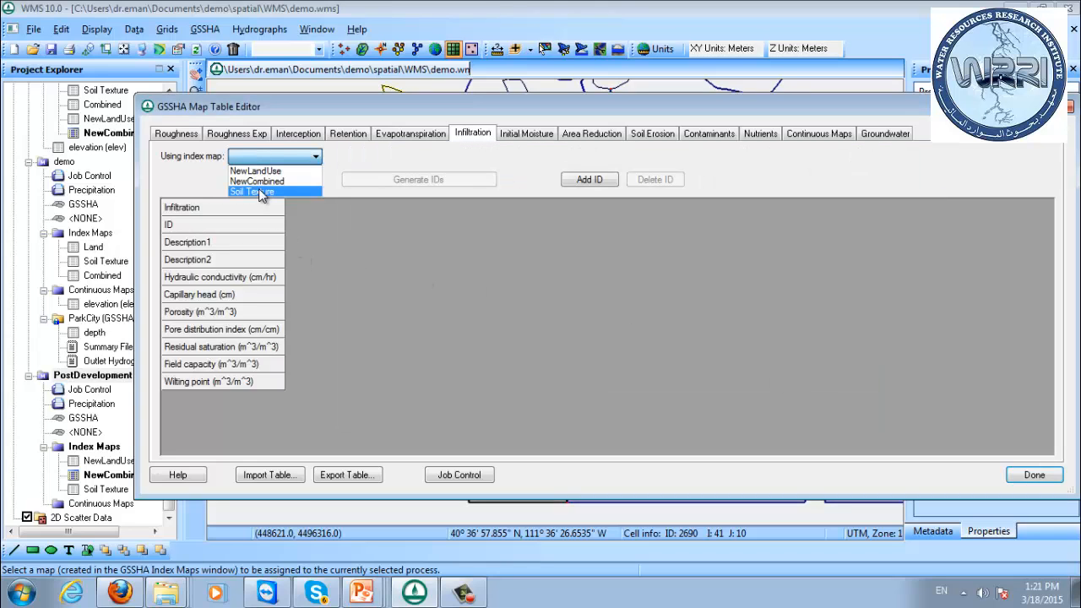
pyautogui.click(262, 181)
pyautogui.click(362, 184)
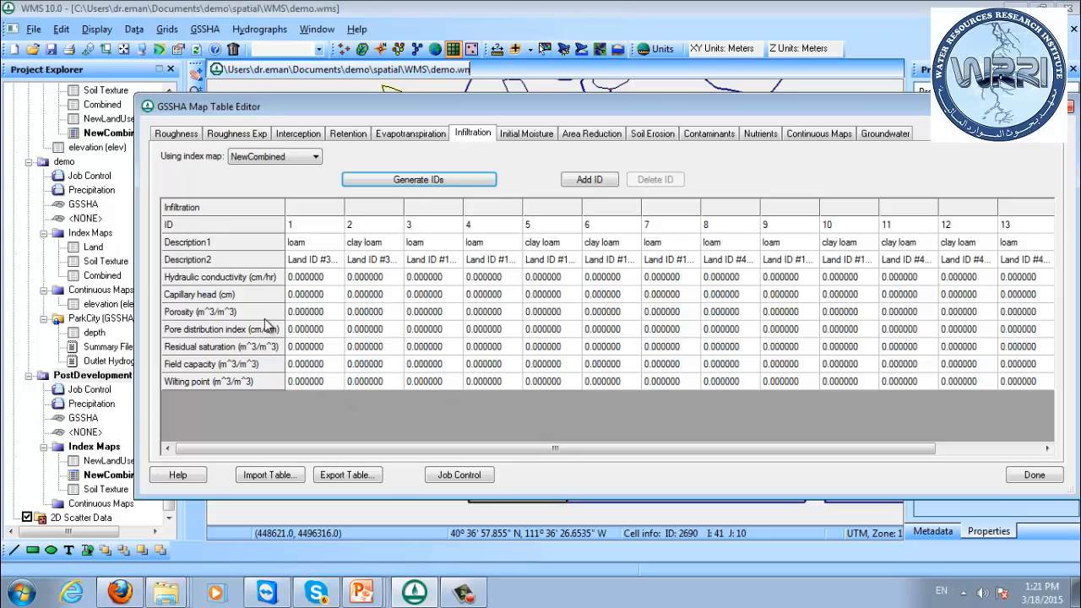
pyautogui.click(1029, 478)
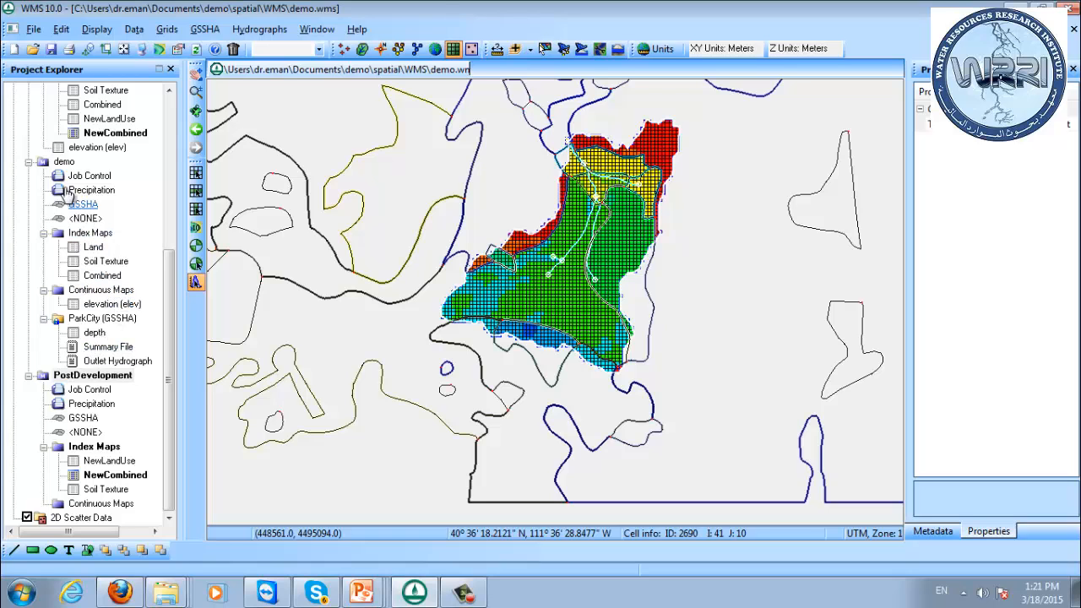
# Export the demo model's map tables to gssha.cmt in the WMS folder and close its map table editor.
pyautogui.click(62, 164)
pyautogui.moveTo(170, 283); pyautogui.dragTo(171, 259)
pyautogui.rightClick(63, 205)
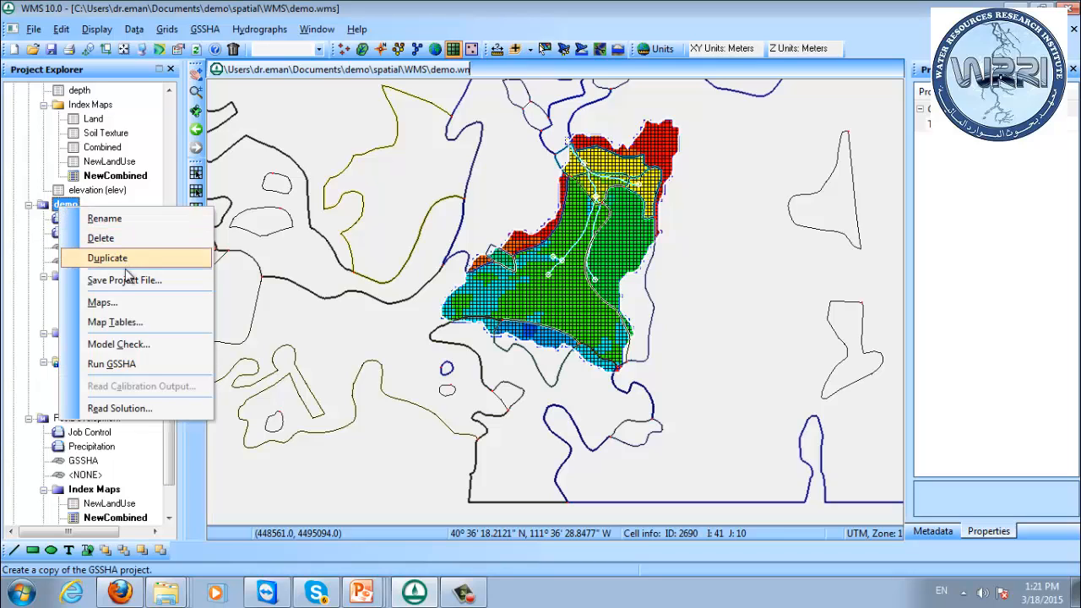
pyautogui.click(127, 327)
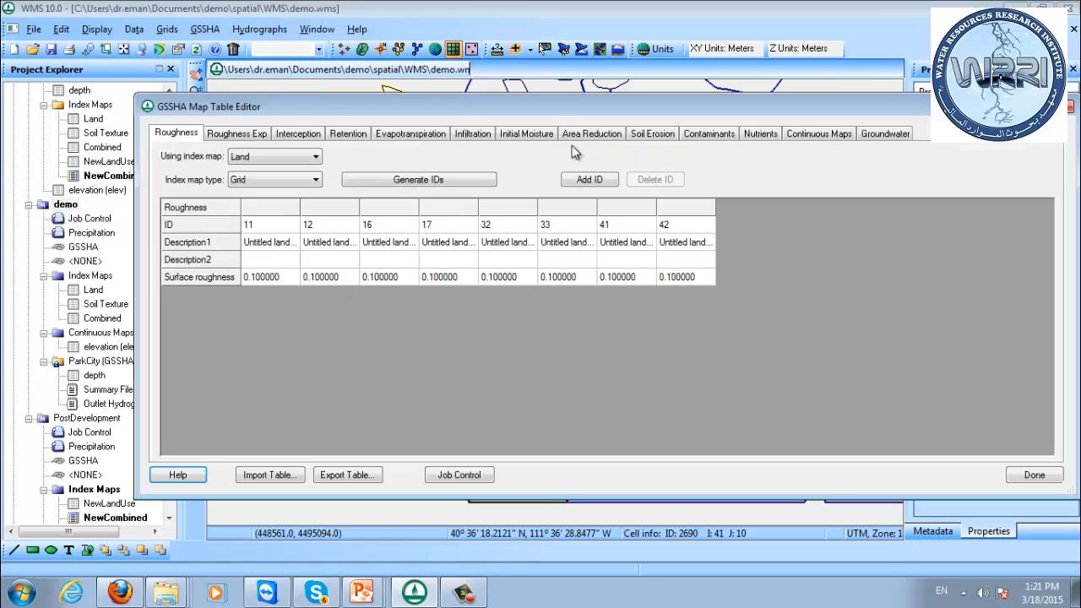
pyautogui.click(522, 136)
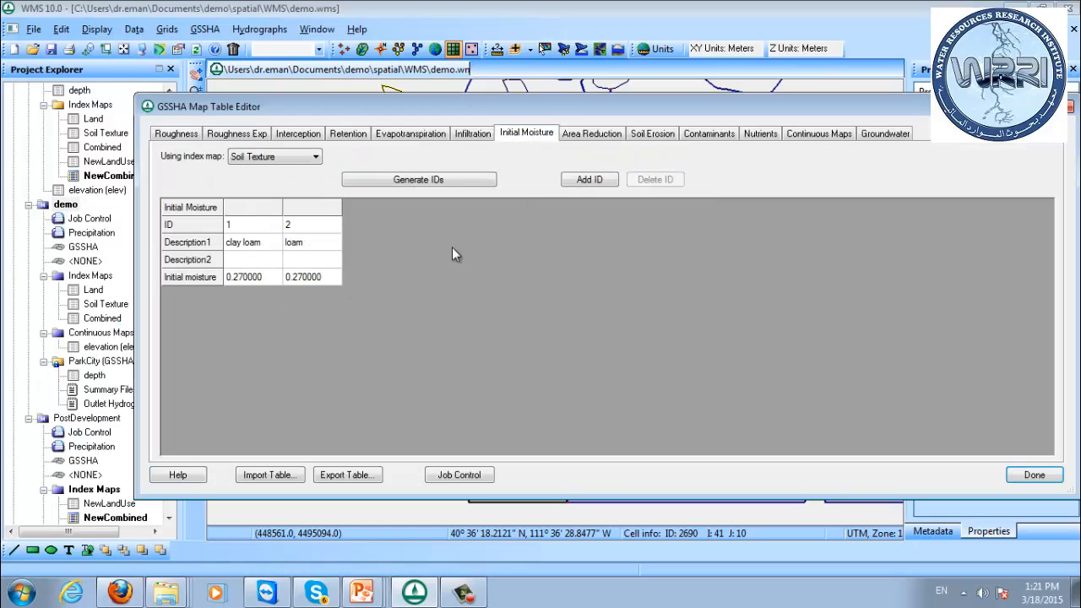
pyautogui.click(473, 134)
pyautogui.click(349, 475)
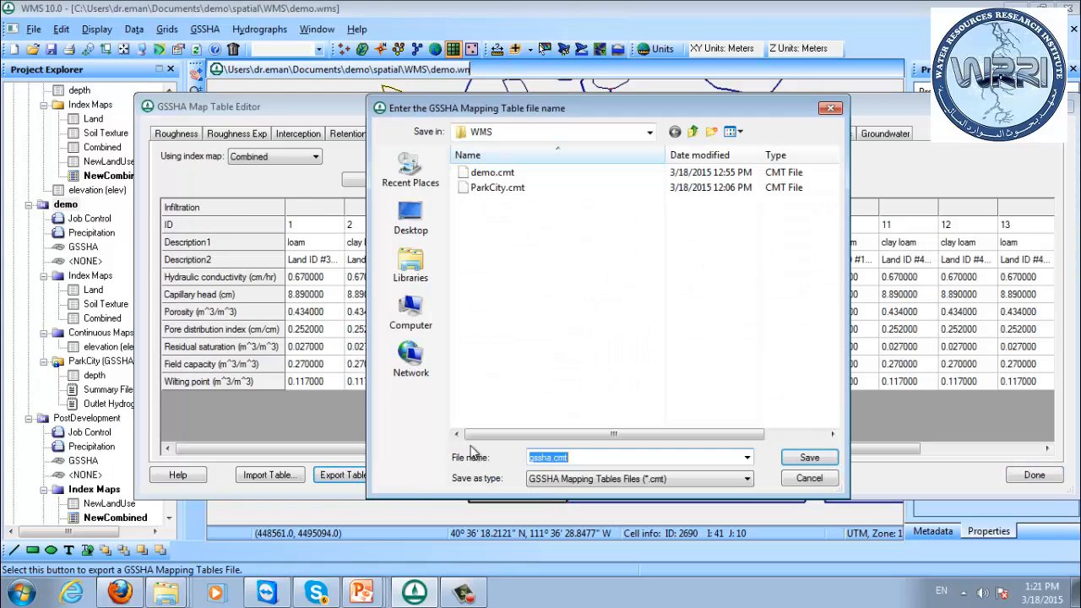
pyautogui.click(809, 461)
pyautogui.click(1029, 477)
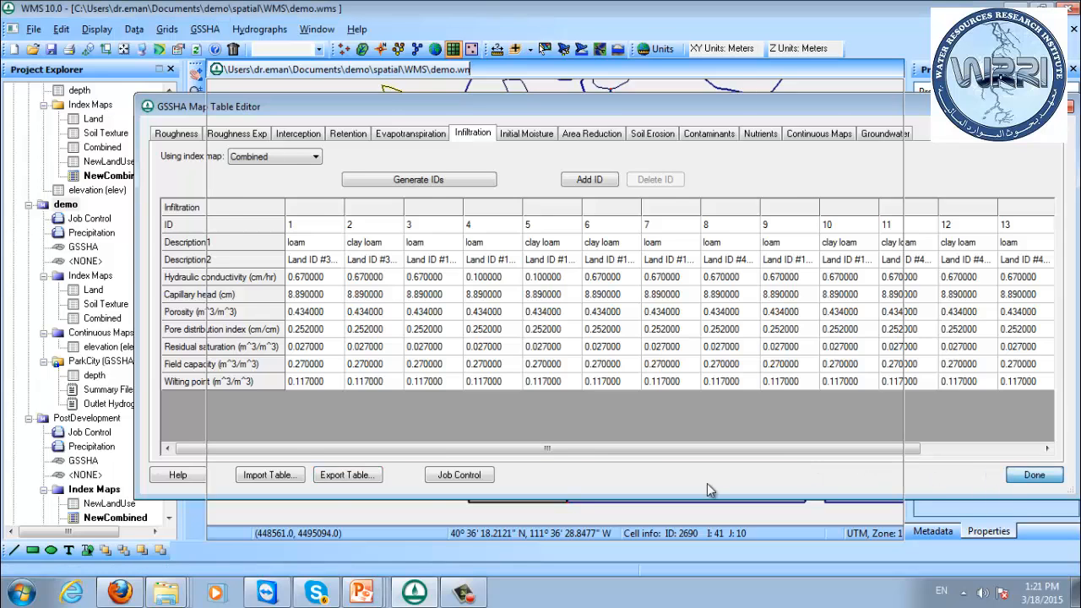
# Import gssha.cmt into the PostDevelopment model's map tables and check the infiltration values across all NewCombined IDs.
pyautogui.scroll(-1, 173, 406)
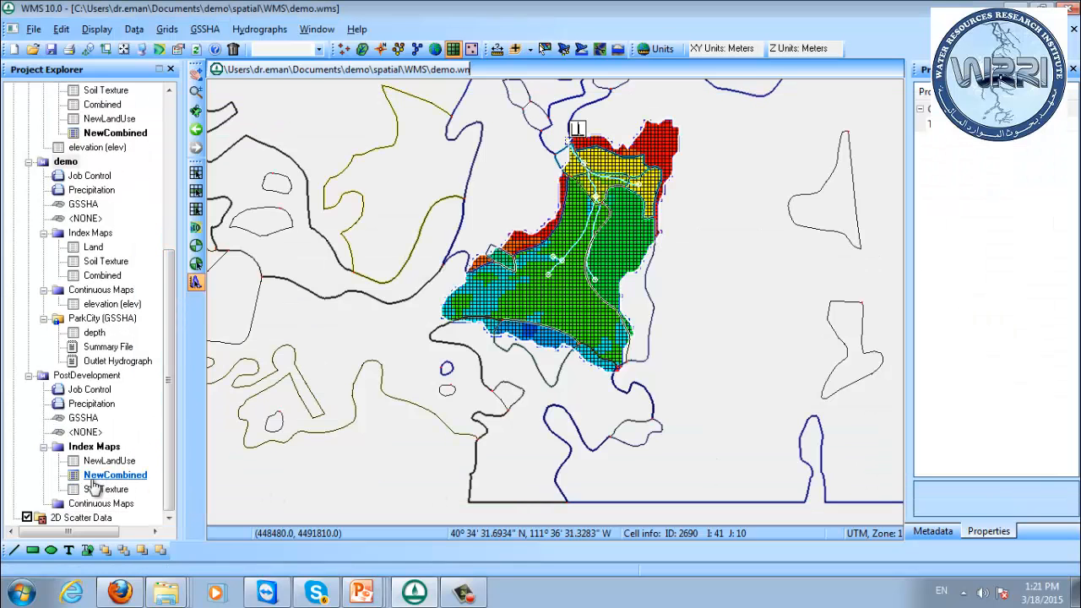
pyautogui.rightClick(73, 376)
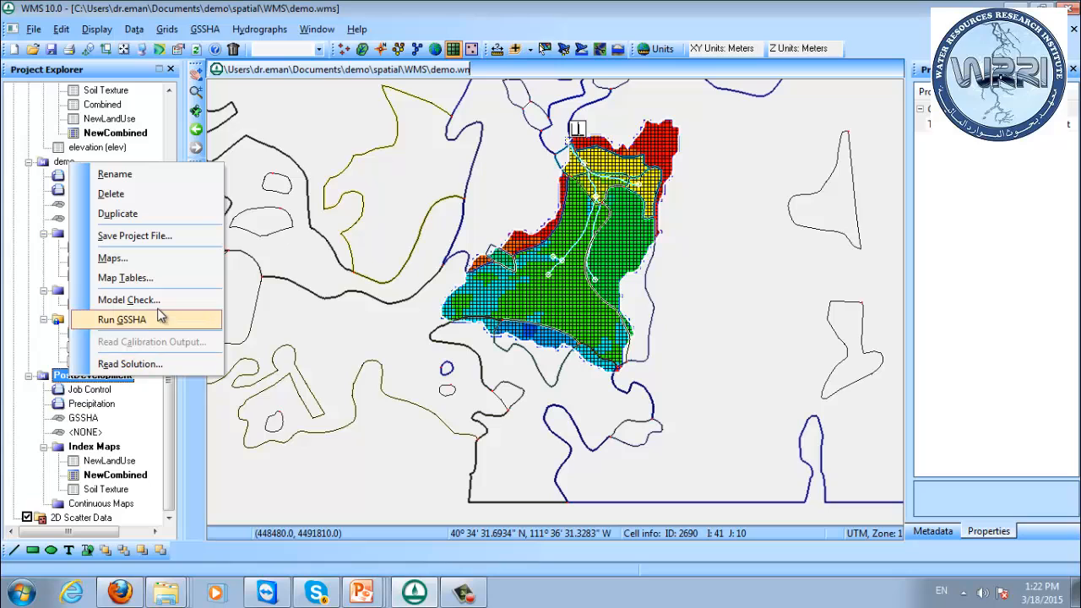
pyautogui.click(144, 278)
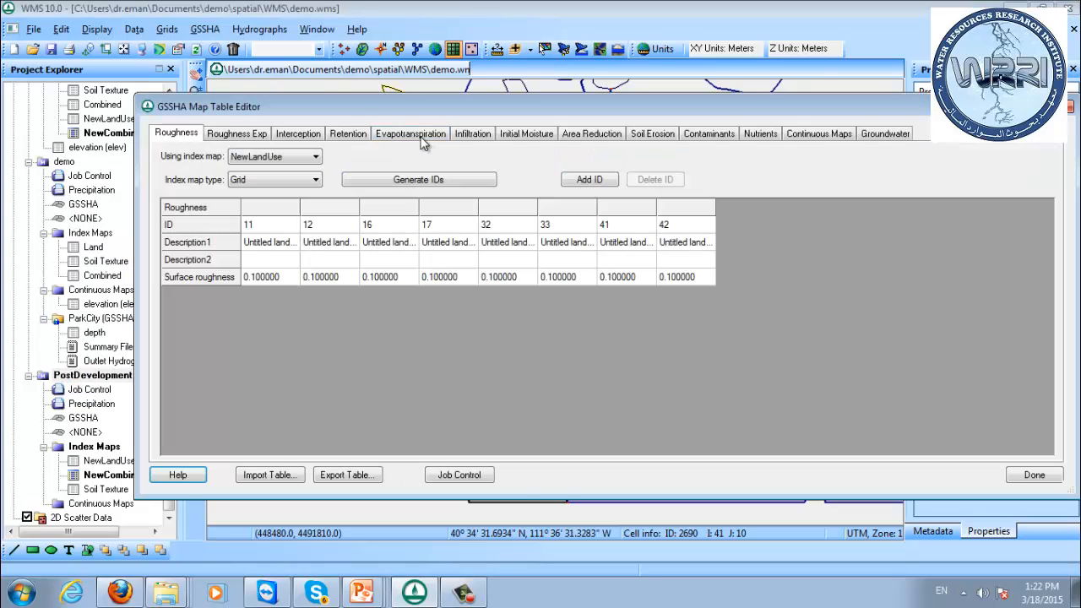
pyautogui.click(266, 478)
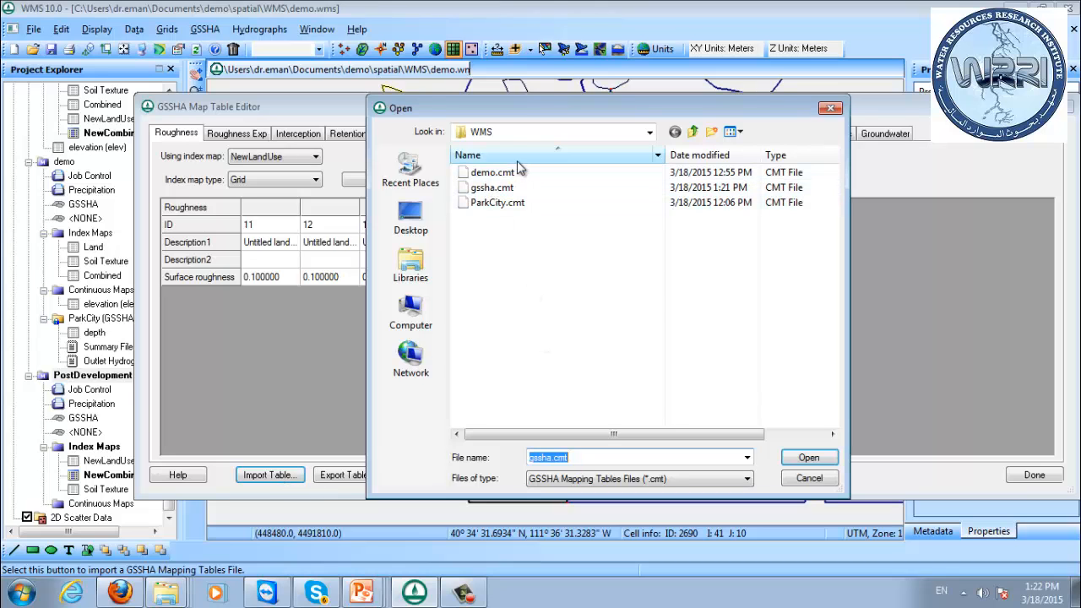
pyautogui.moveTo(504, 114); pyautogui.dragTo(559, 113)
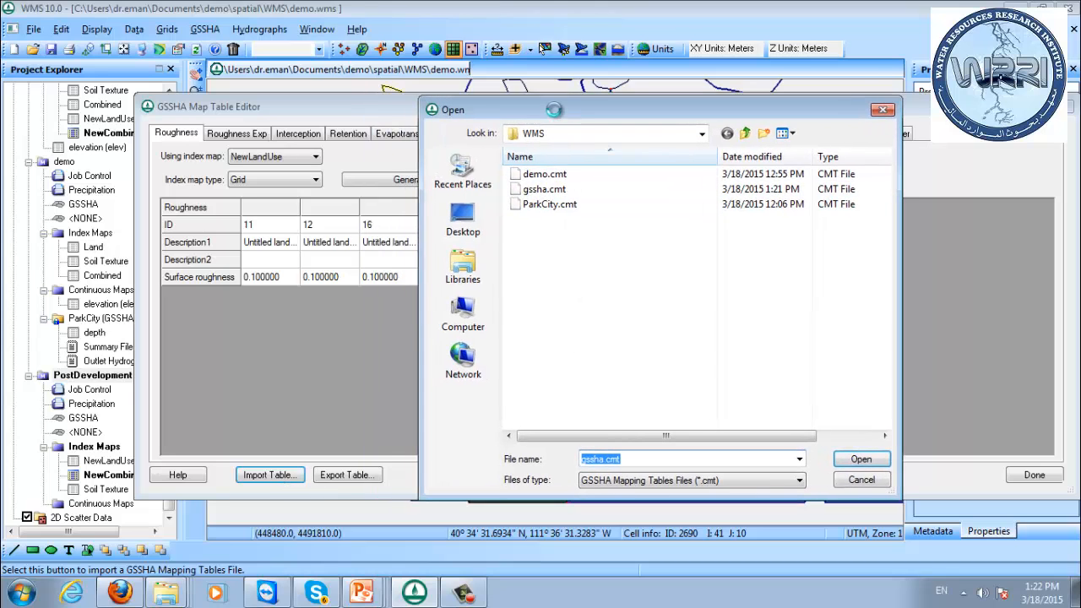
pyautogui.doubleClick(553, 188)
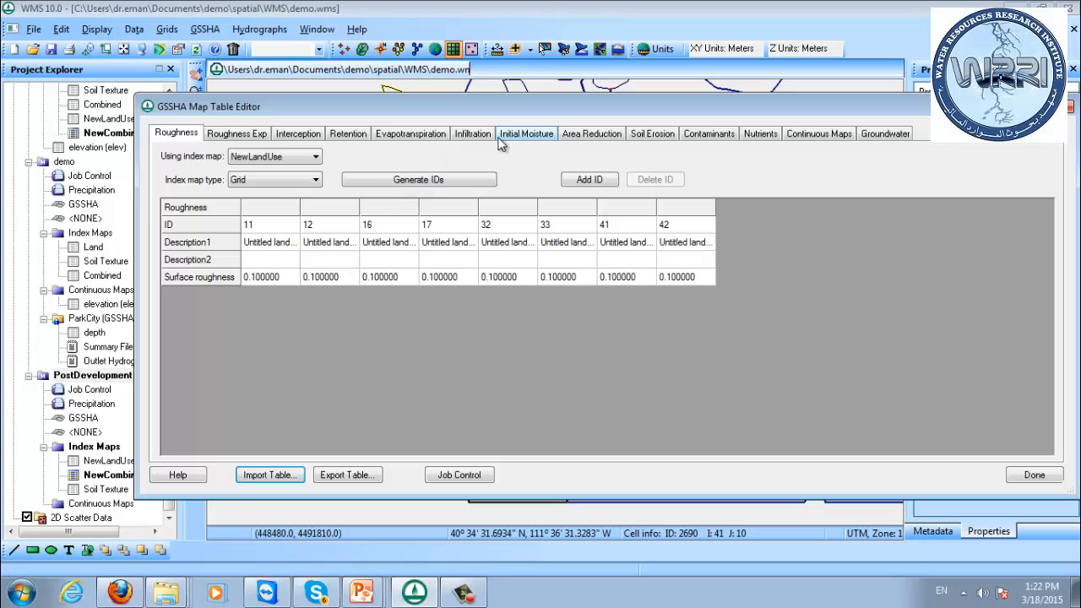
pyautogui.click(477, 137)
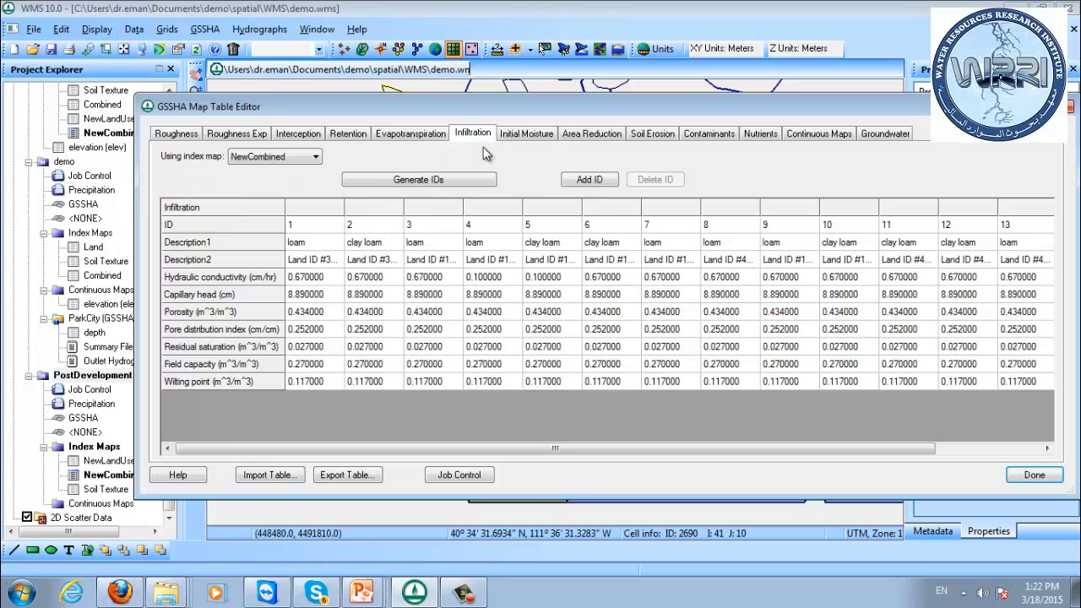
pyautogui.click(488, 280)
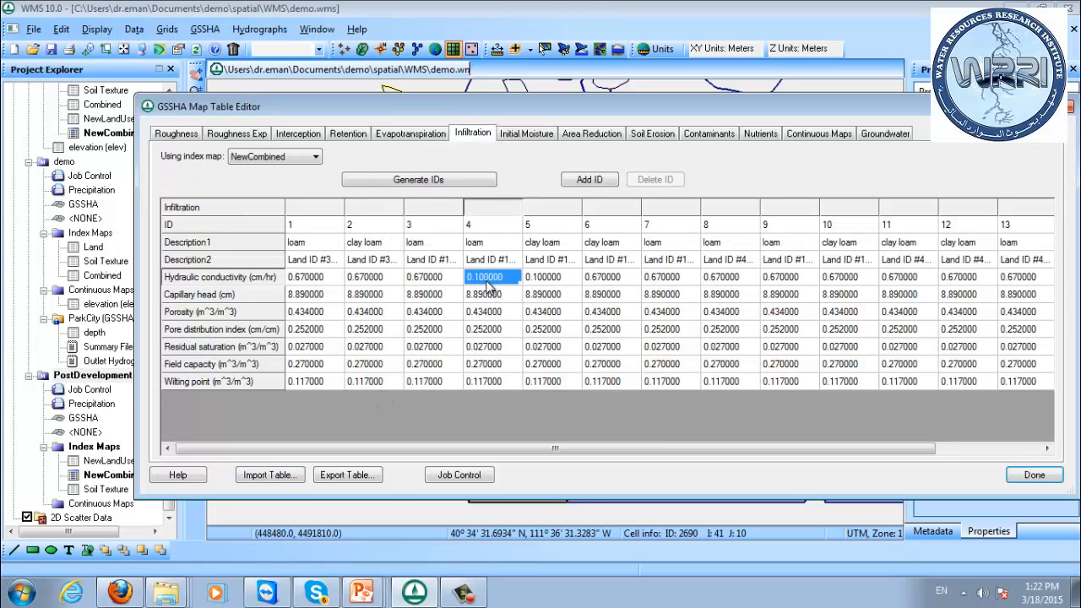
pyautogui.moveTo(569, 448); pyautogui.dragTo(715, 456)
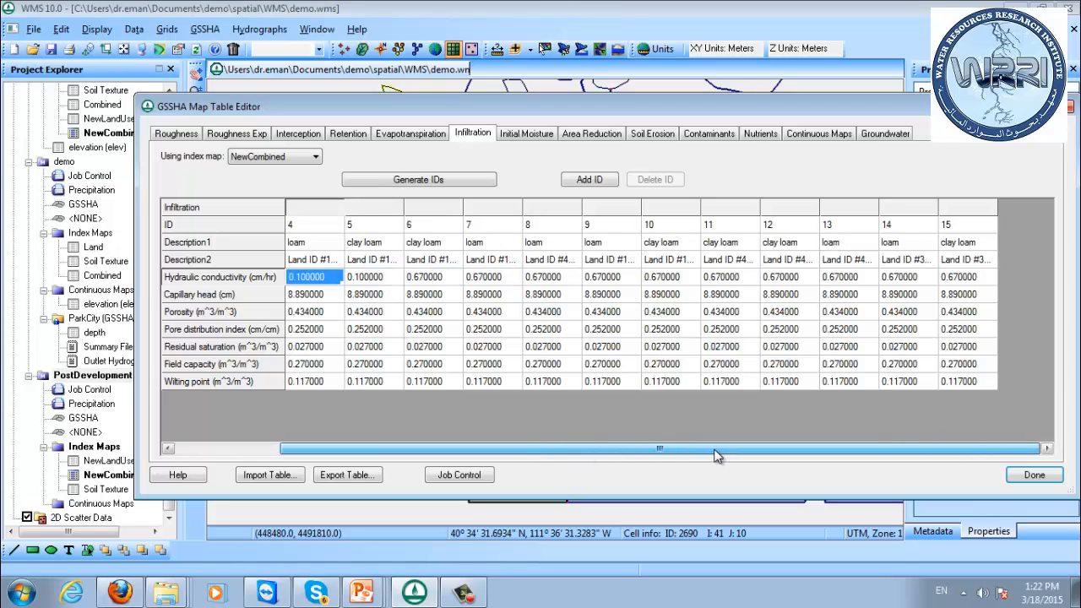
# Assign the Soil Texture index map to the initial moisture table and generate its IDs.
pyautogui.click(529, 135)
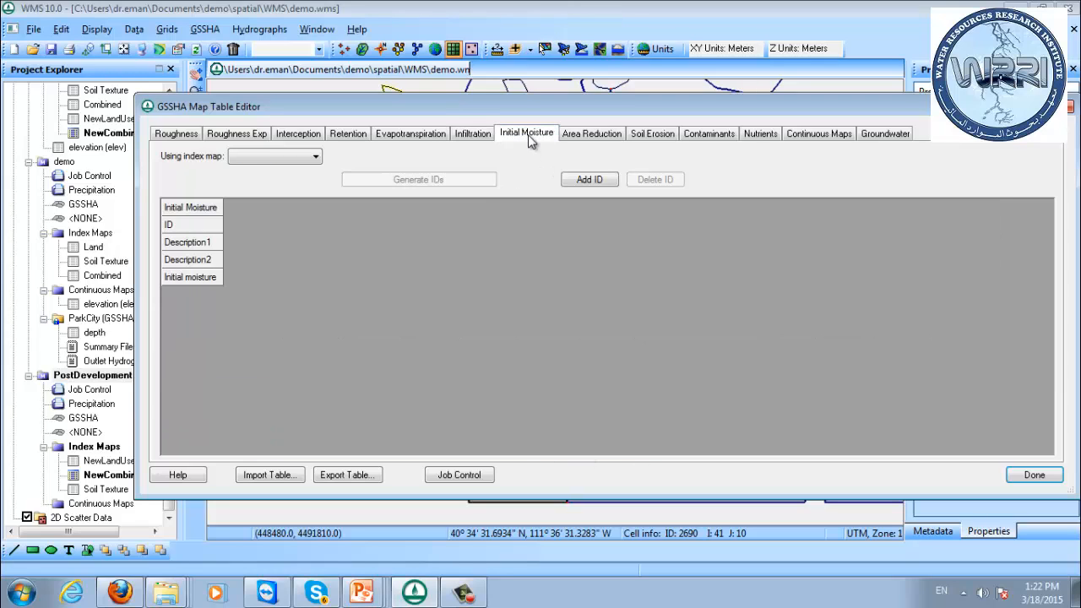
pyautogui.click(275, 156)
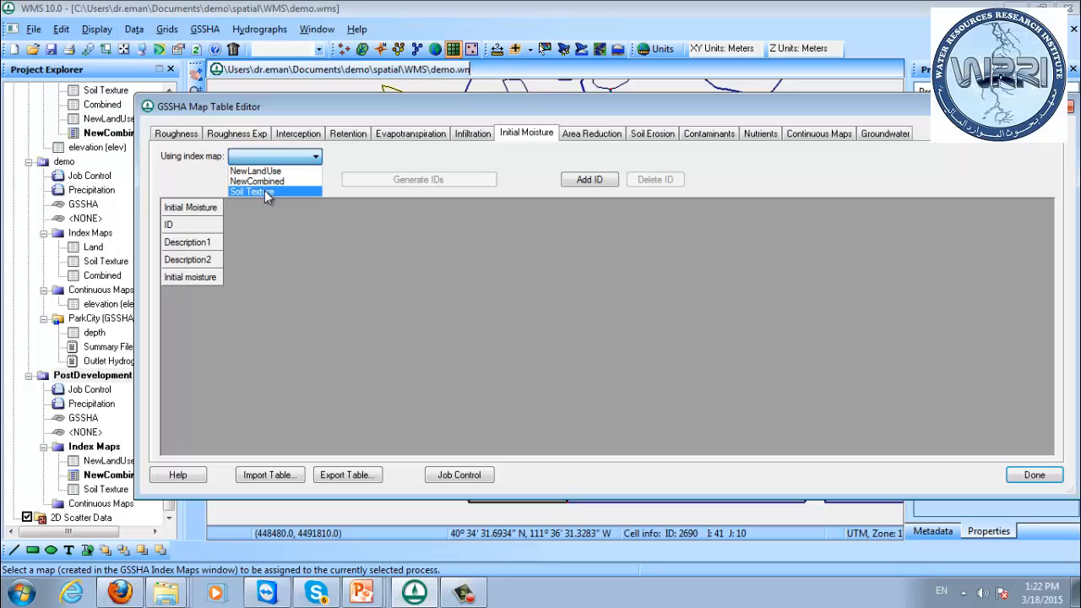
pyautogui.click(265, 190)
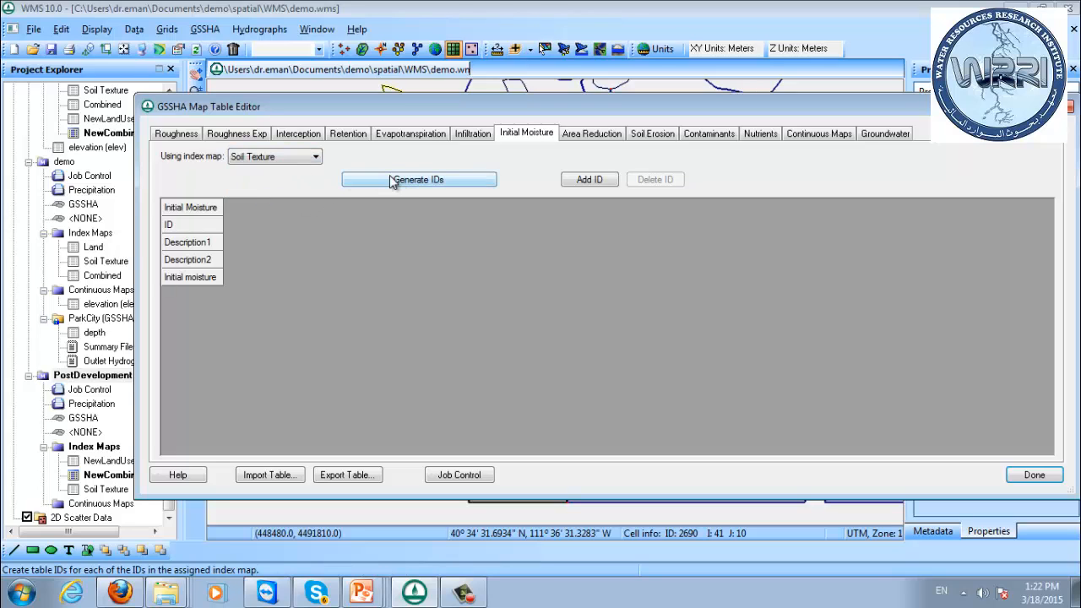
pyautogui.click(395, 181)
# Enter an initial moisture of 0.27, matching the infiltration table's field capacity, for the Soil Texture IDs and close the map tables.
pyautogui.click(251, 277)
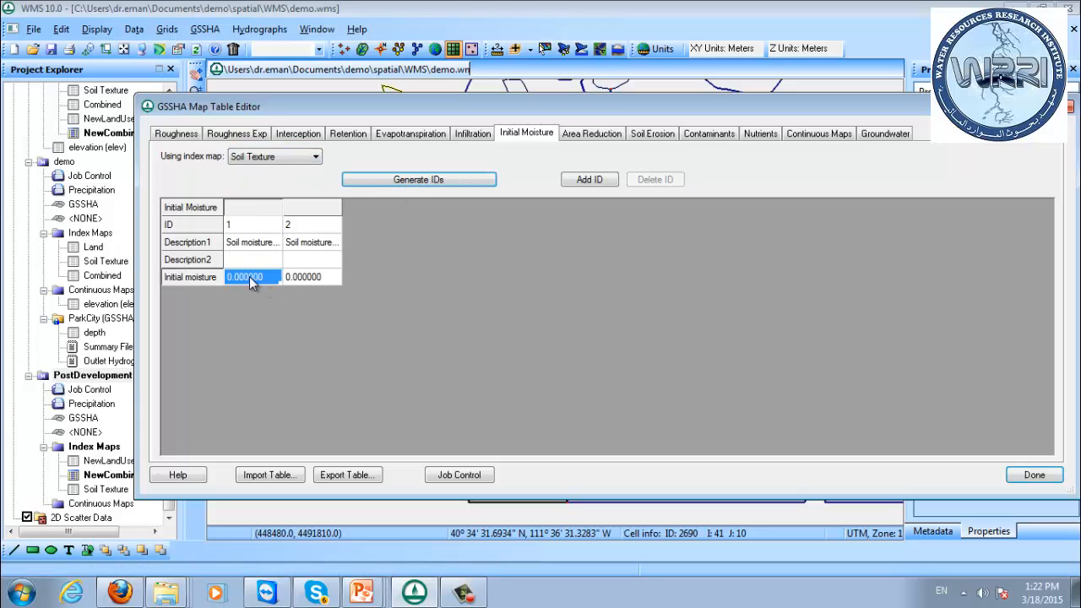
pyautogui.click(474, 134)
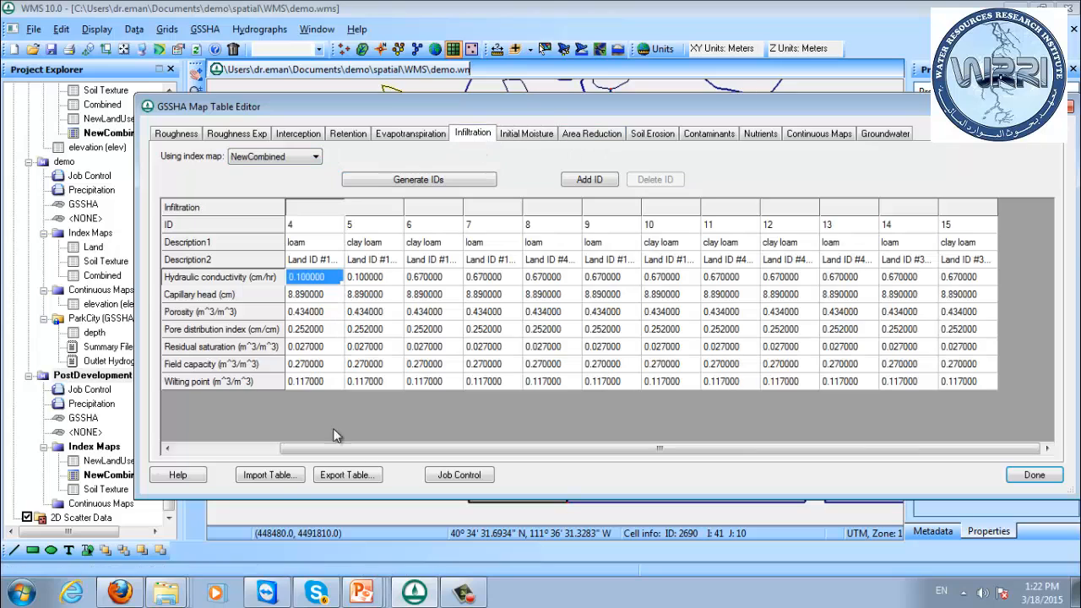
pyautogui.click(313, 365)
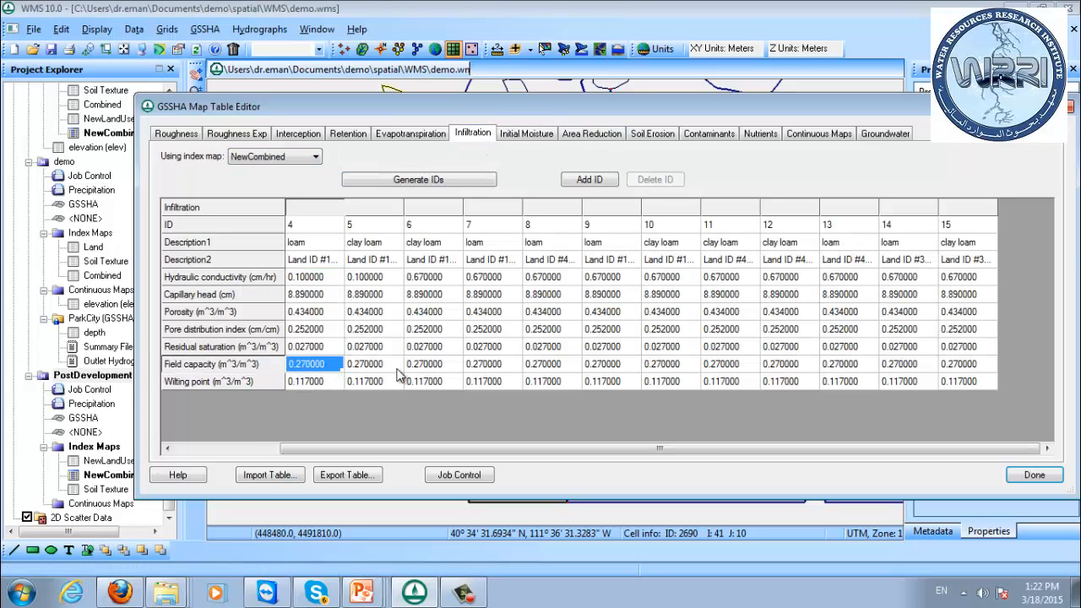
pyautogui.click(527, 136)
pyautogui.click(305, 279)
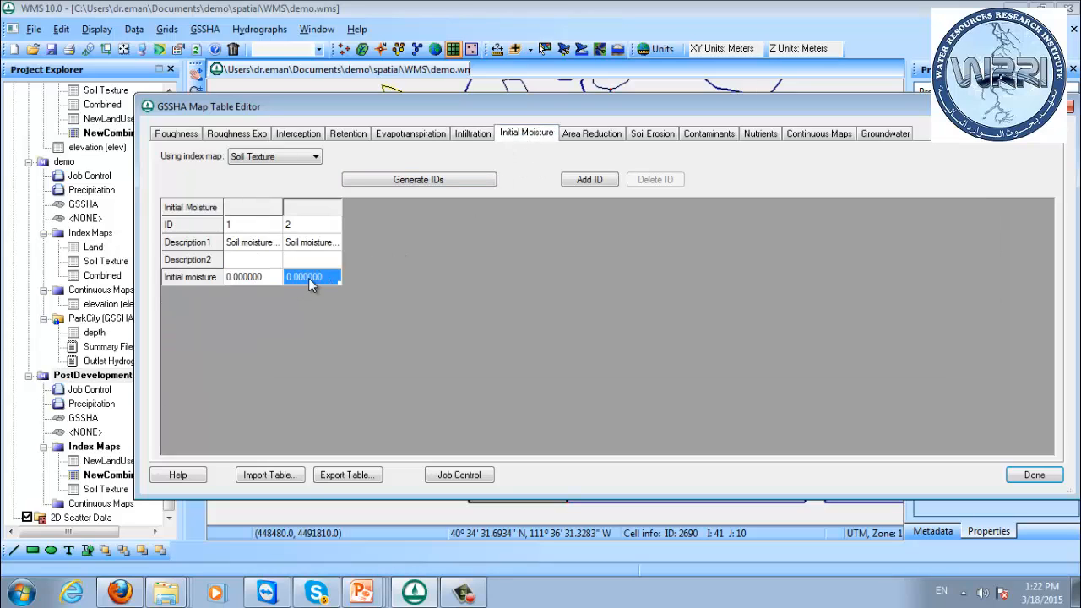
pyautogui.click(267, 283)
pyautogui.write('0.27')
pyautogui.click(298, 277)
pyautogui.click(1034, 476)
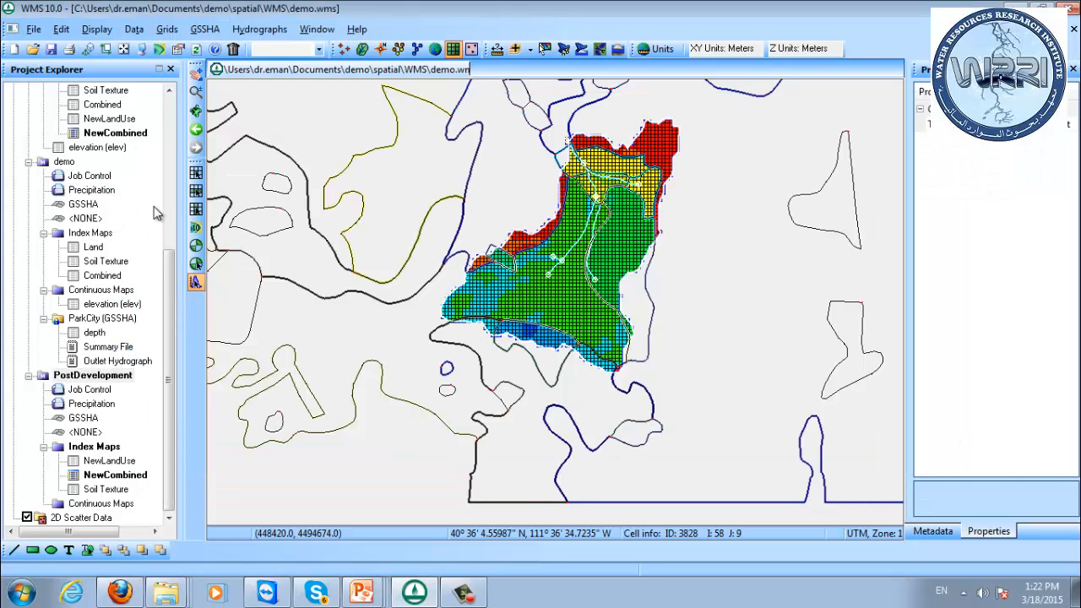
# Start saving a GSSHA group from the 2D grid data and include the demo and PostDevelopment projects.
pyautogui.moveTo(166, 265); pyautogui.dragTo(167, 150)
pyautogui.rightClick(76, 206)
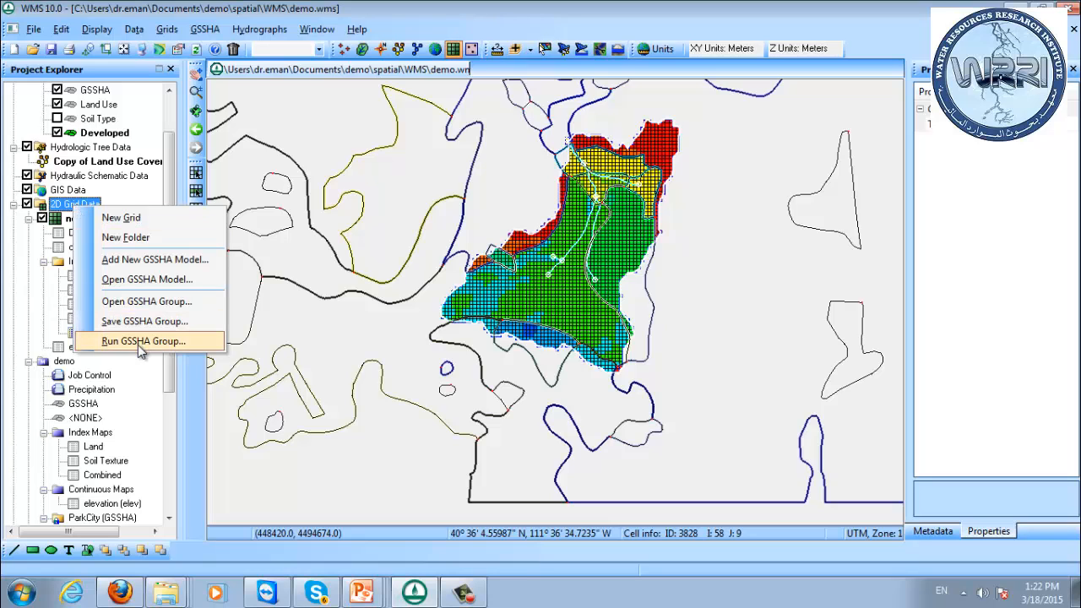
pyautogui.click(145, 322)
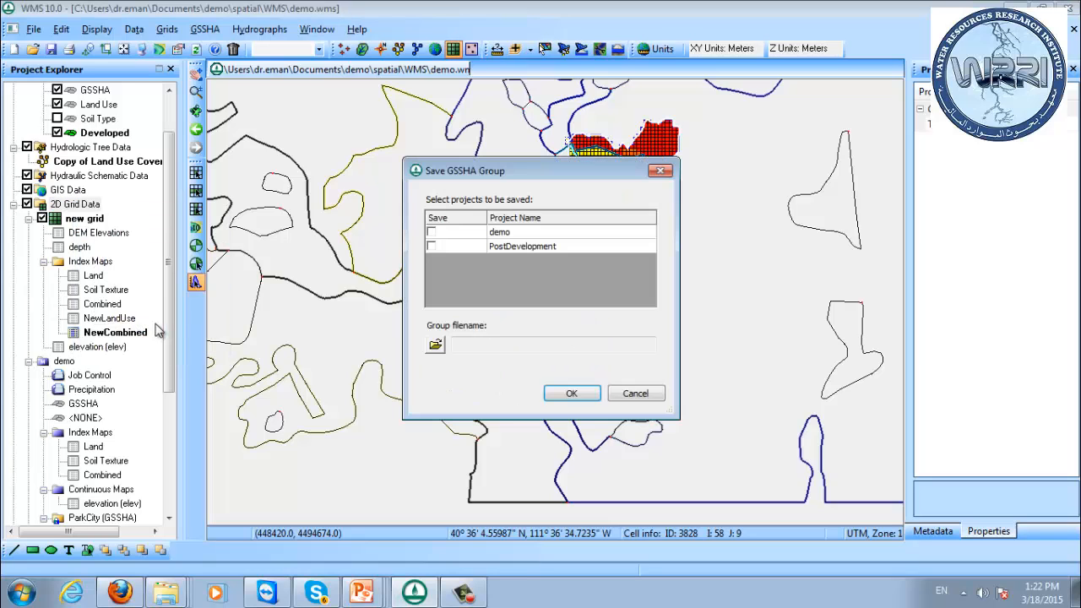
pyautogui.click(431, 233)
pyautogui.click(430, 245)
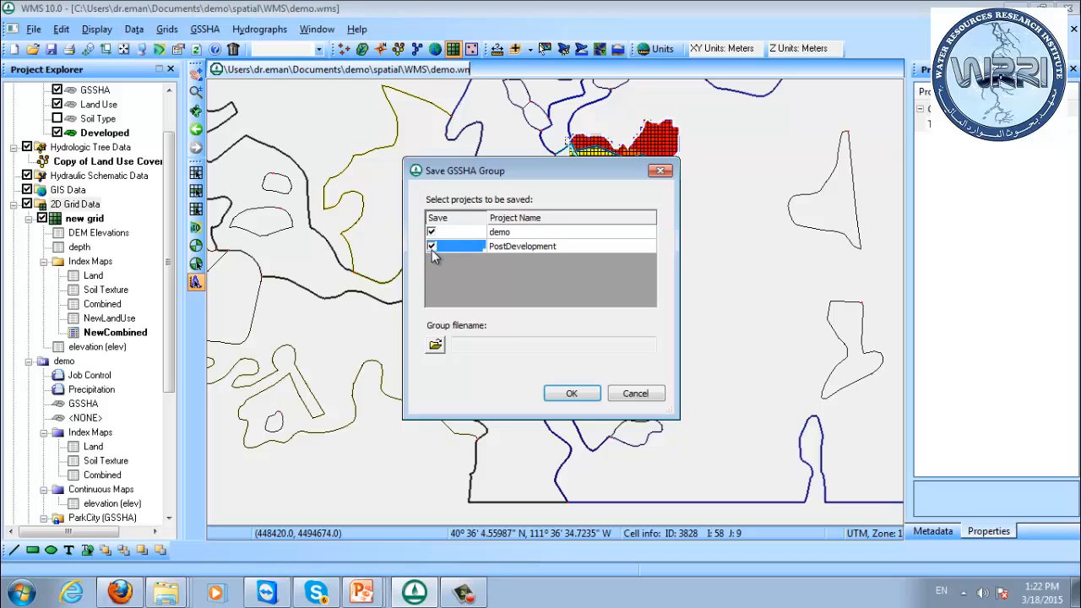
# Set the group filename to ParkCityGroup.ggp in the WMS folder and check the resulting path.
pyautogui.click(435, 344)
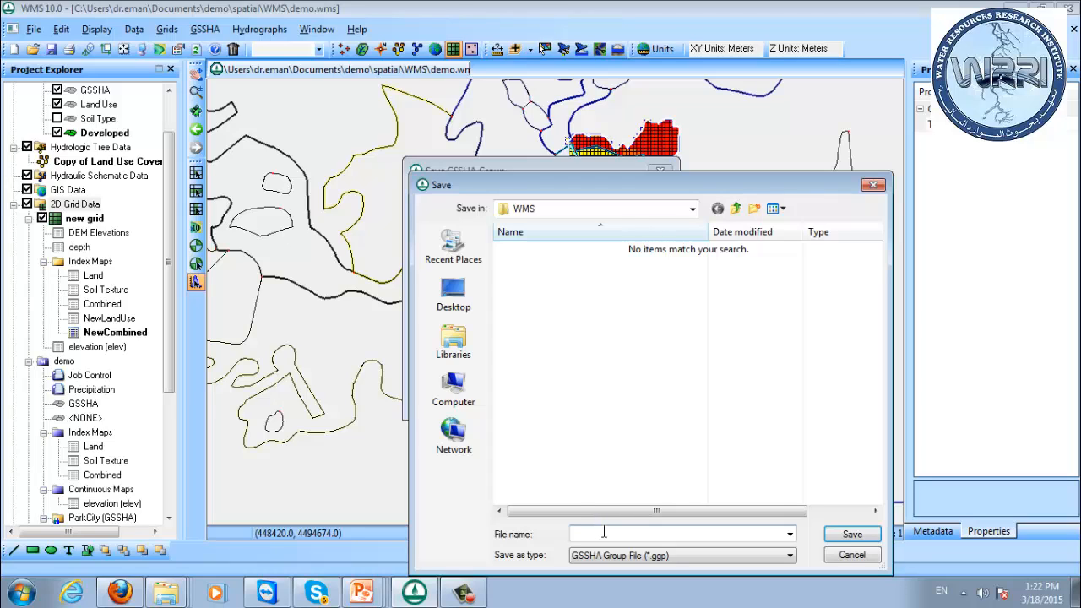
pyautogui.write('ParkCity')
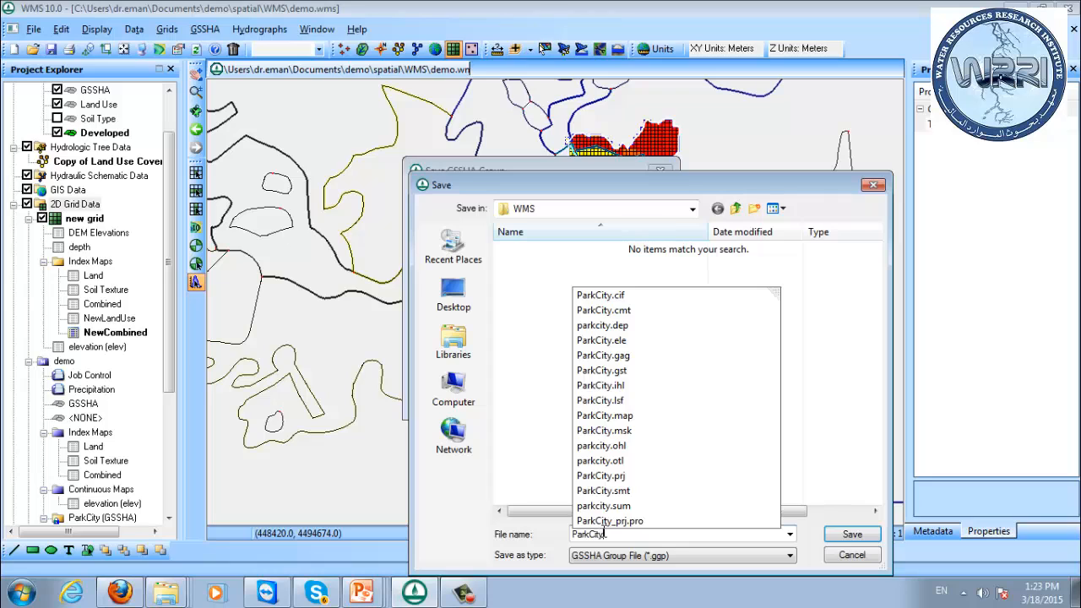
pyautogui.write('Group')
pyautogui.press('Return')
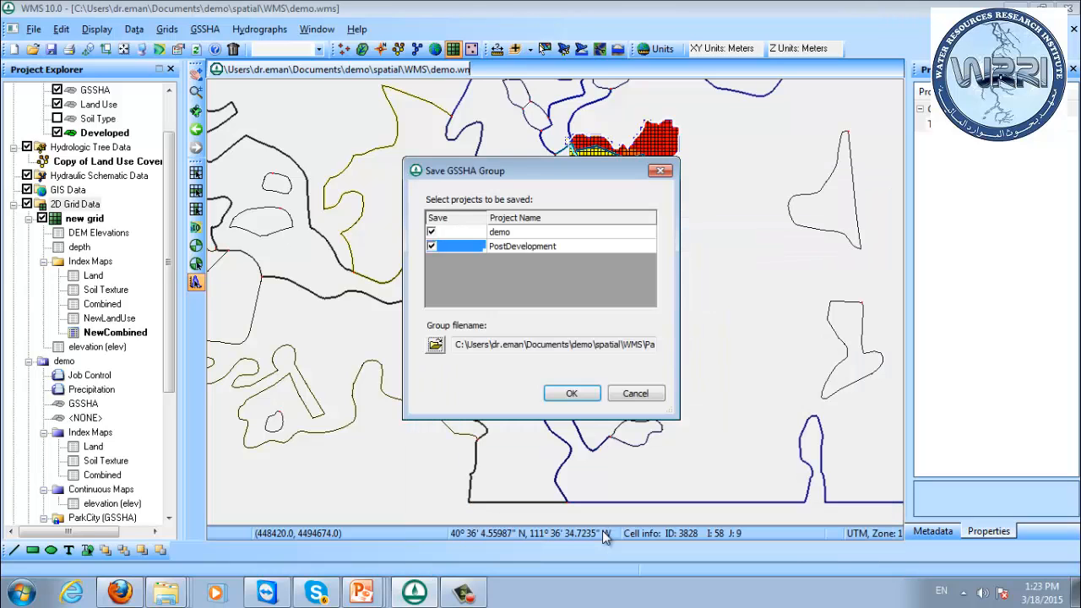
pyautogui.moveTo(617, 349); pyautogui.dragTo(689, 369)
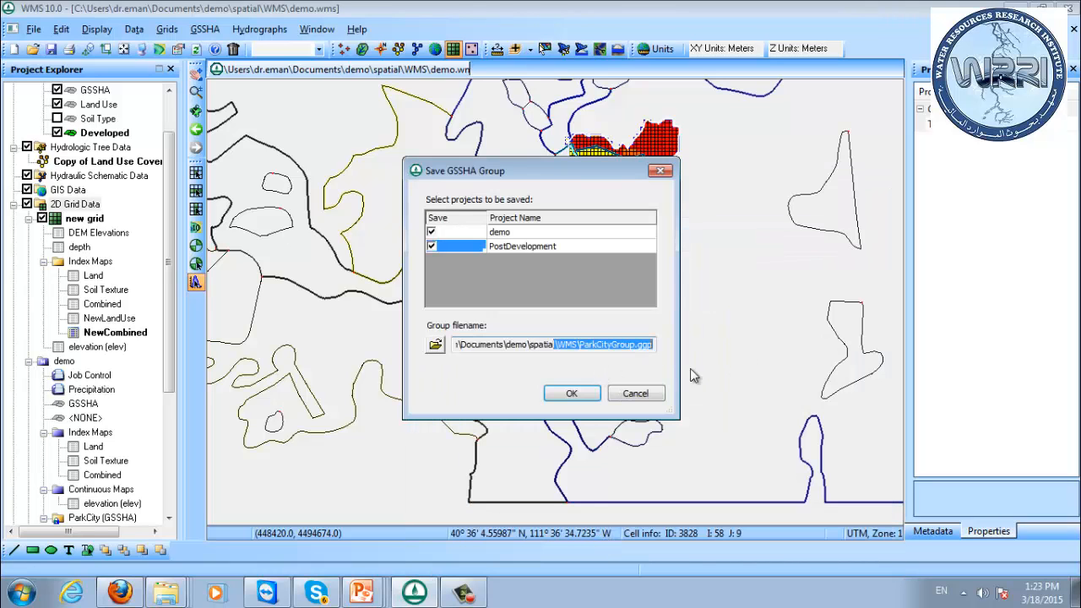
# Save the demo and PostDevelopment projects as the GSSHA group.
pyautogui.click(576, 395)
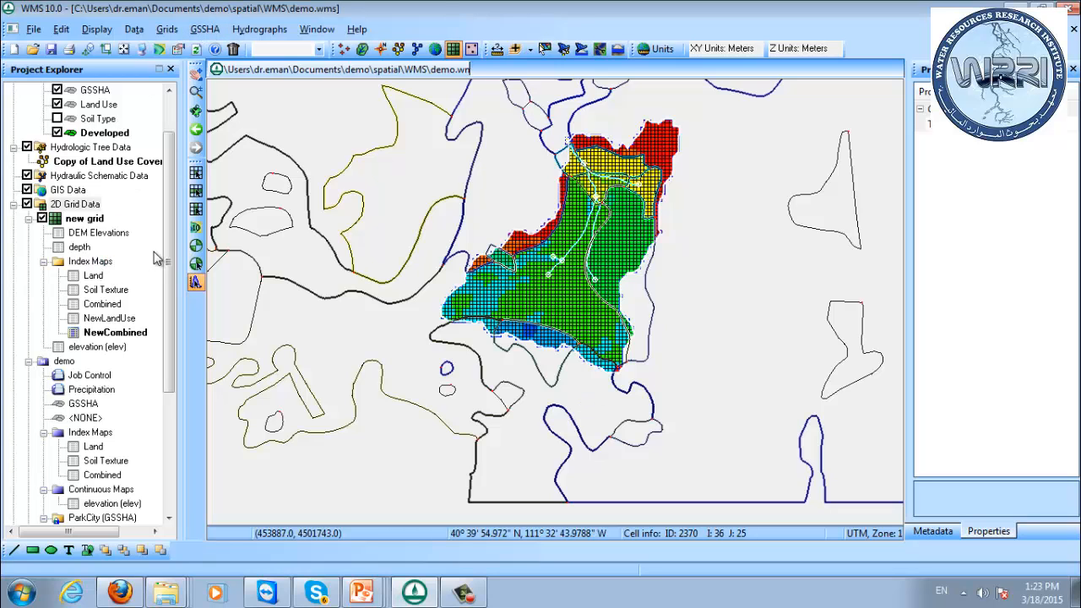
# Try to run GSSHA for the PostDevelopment project with the default run options and read its solution.
pyautogui.moveTo(173, 259); pyautogui.dragTo(173, 373)
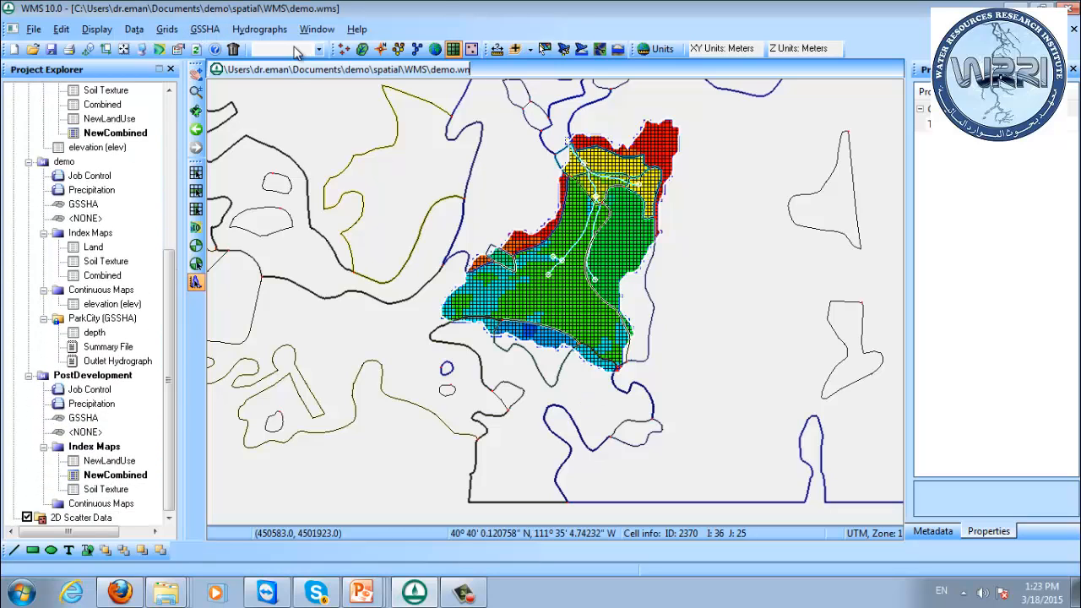
pyautogui.click(170, 245)
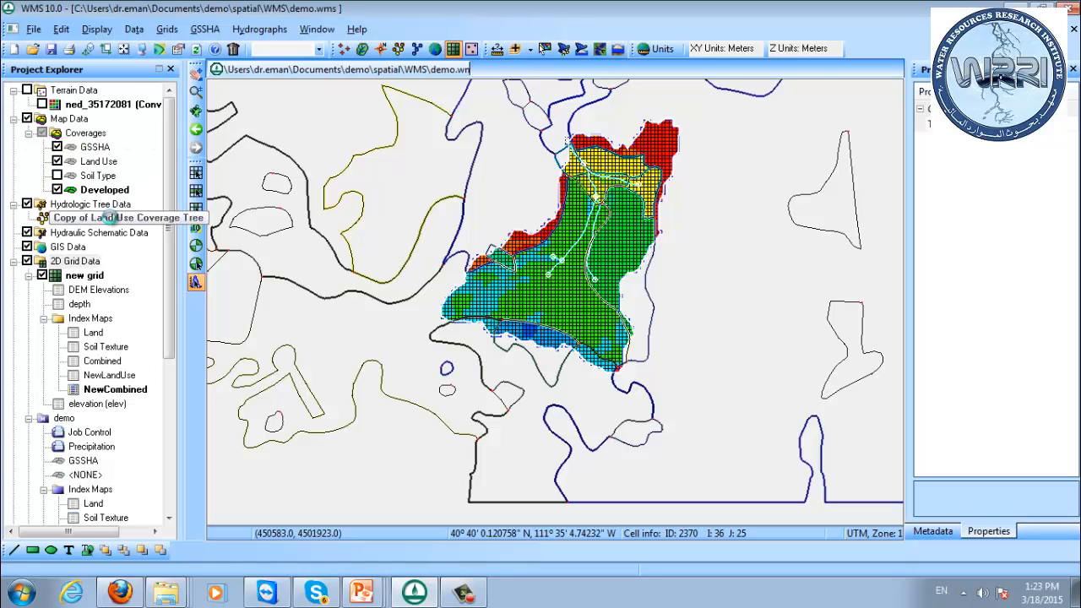
pyautogui.scroll(-6, 84, 371)
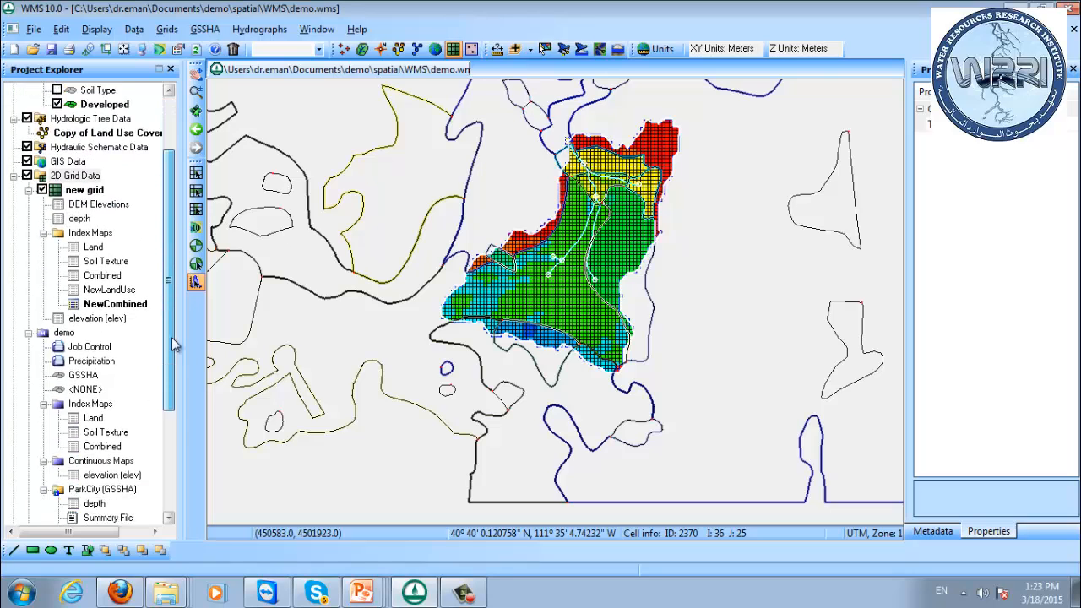
pyautogui.rightClick(76, 382)
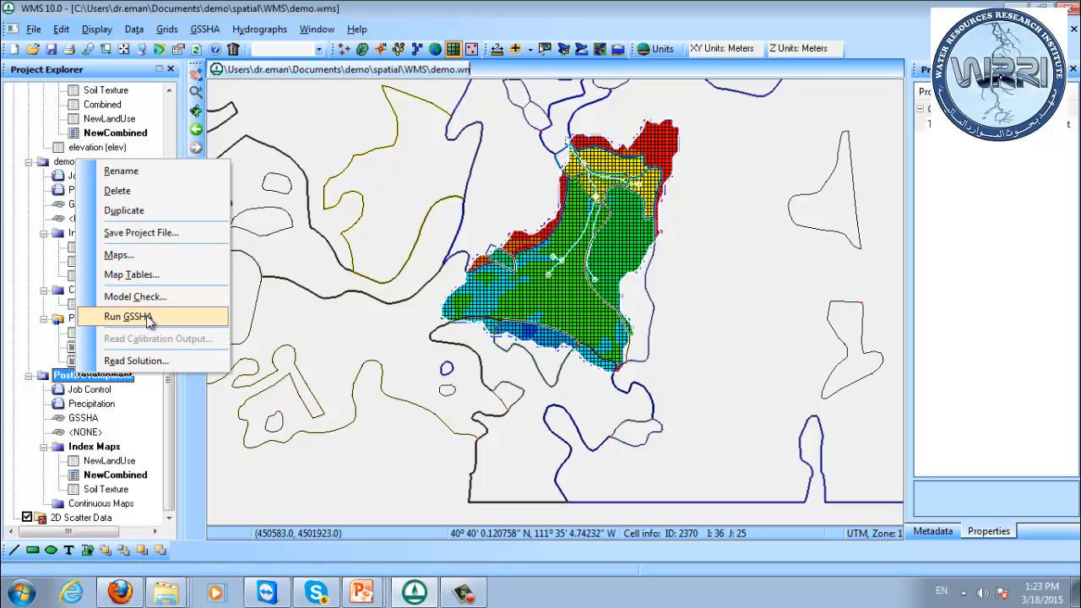
pyautogui.click(127, 317)
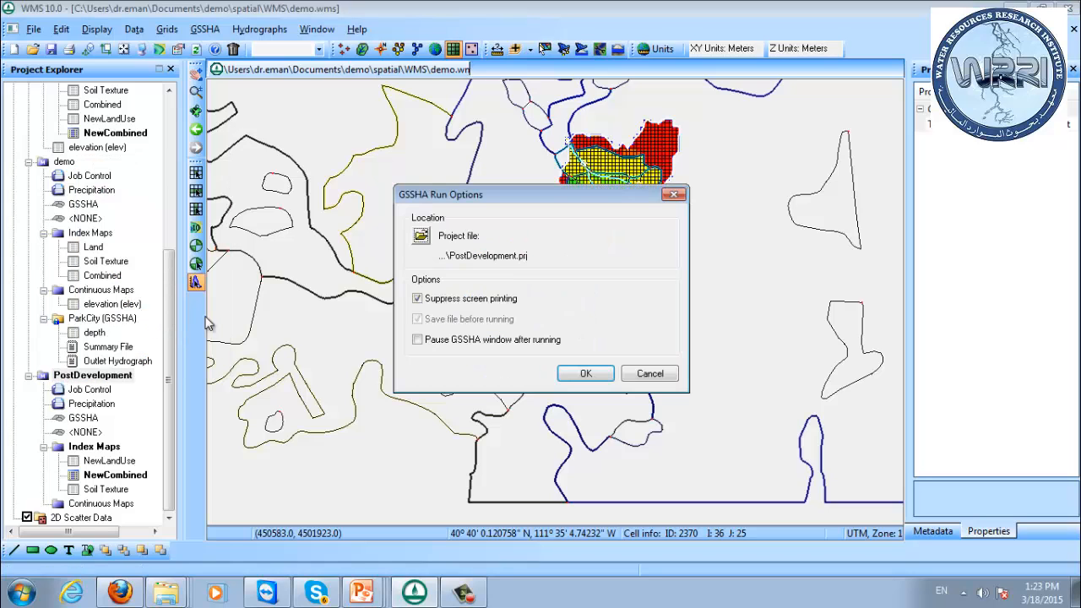
pyautogui.click(585, 373)
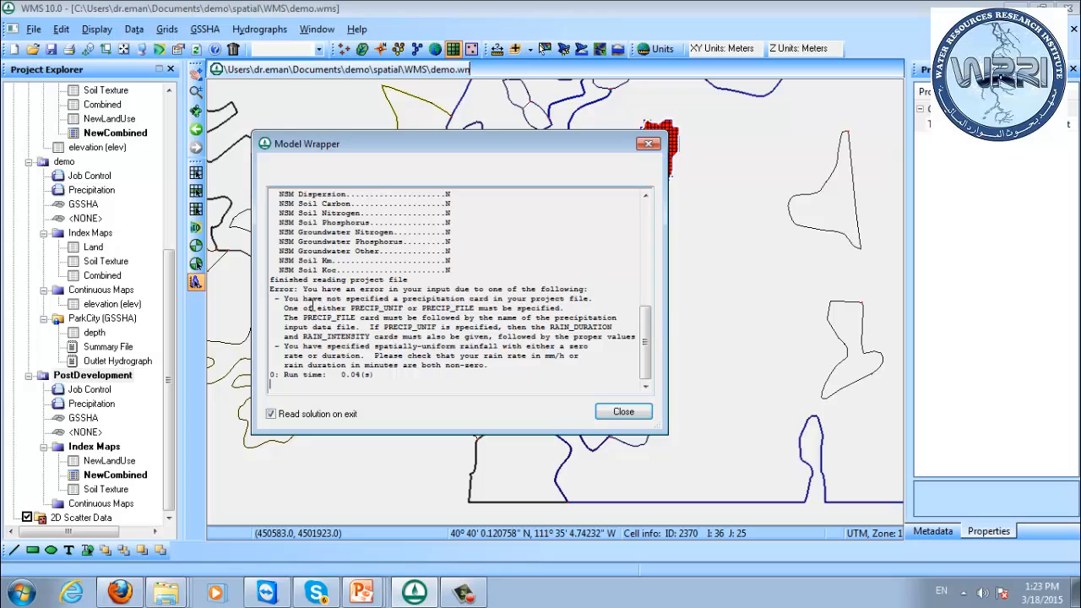
pyautogui.click(631, 412)
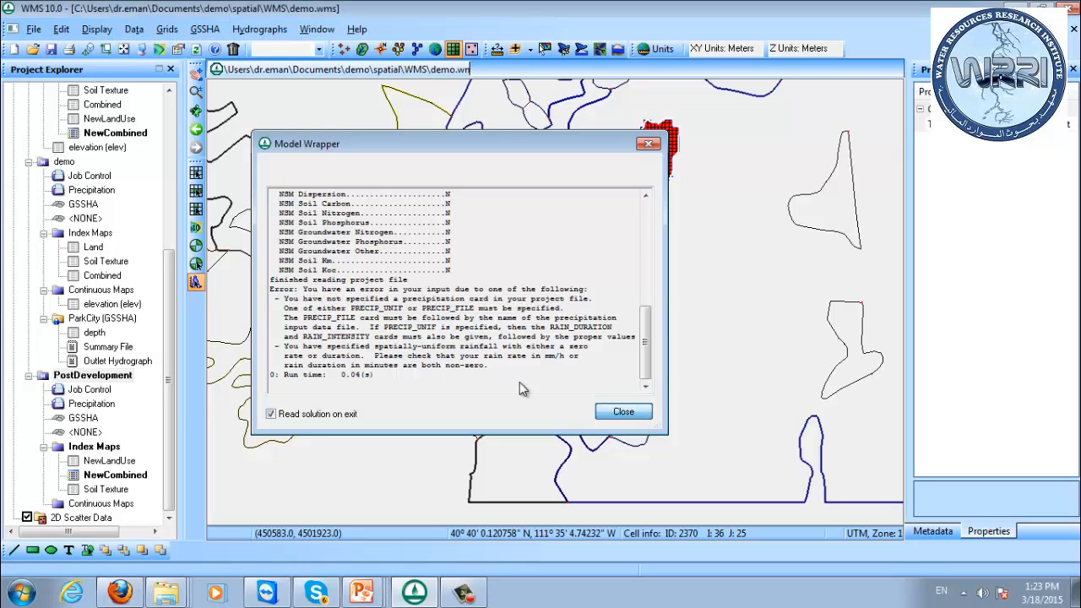
pyautogui.click(689, 335)
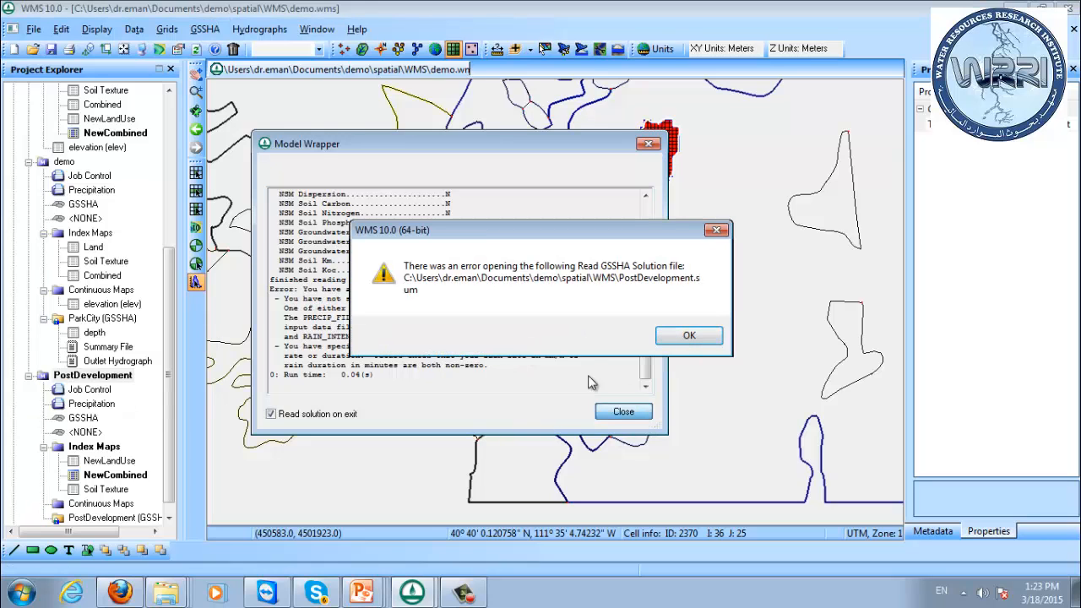
pyautogui.click(689, 336)
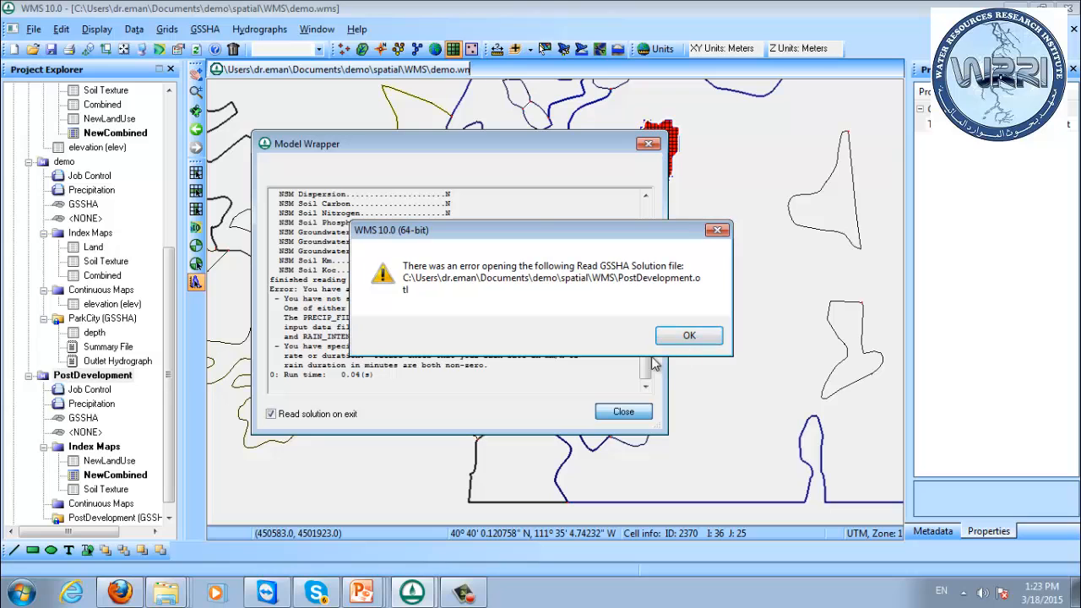
pyautogui.click(688, 337)
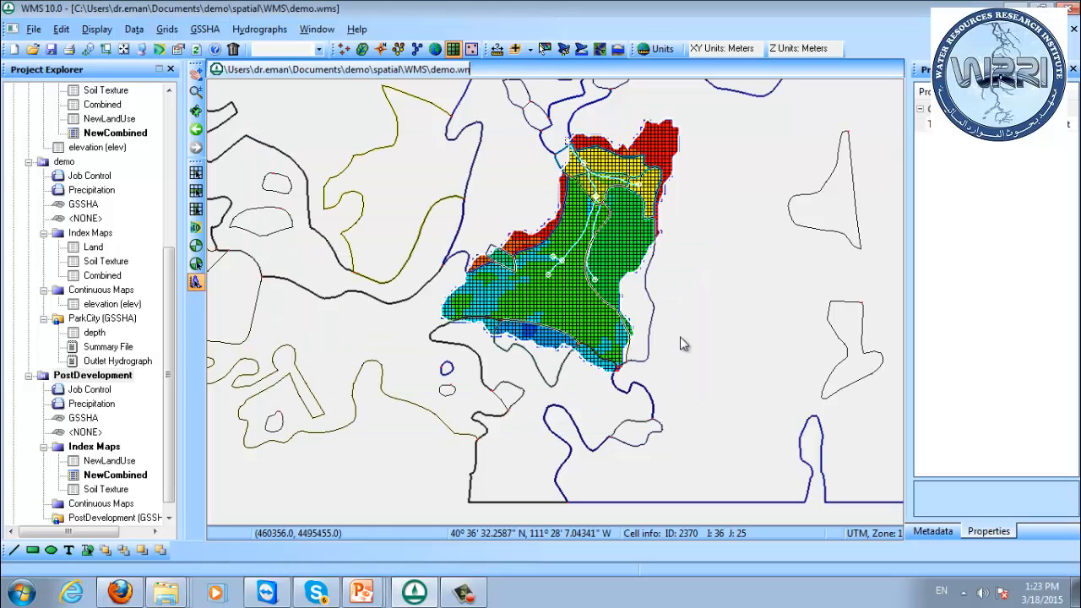
# Check the precipitation settings of the PostDevelopment project and close them without changes.
pyautogui.rightClick(85, 378)
pyautogui.rightClick(90, 404)
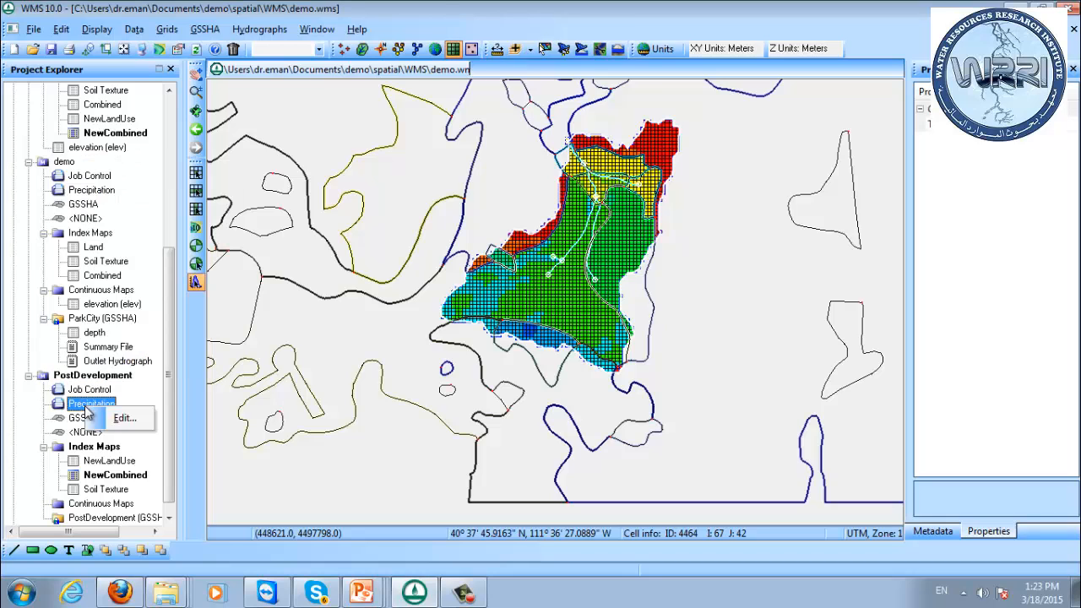
pyautogui.click(122, 418)
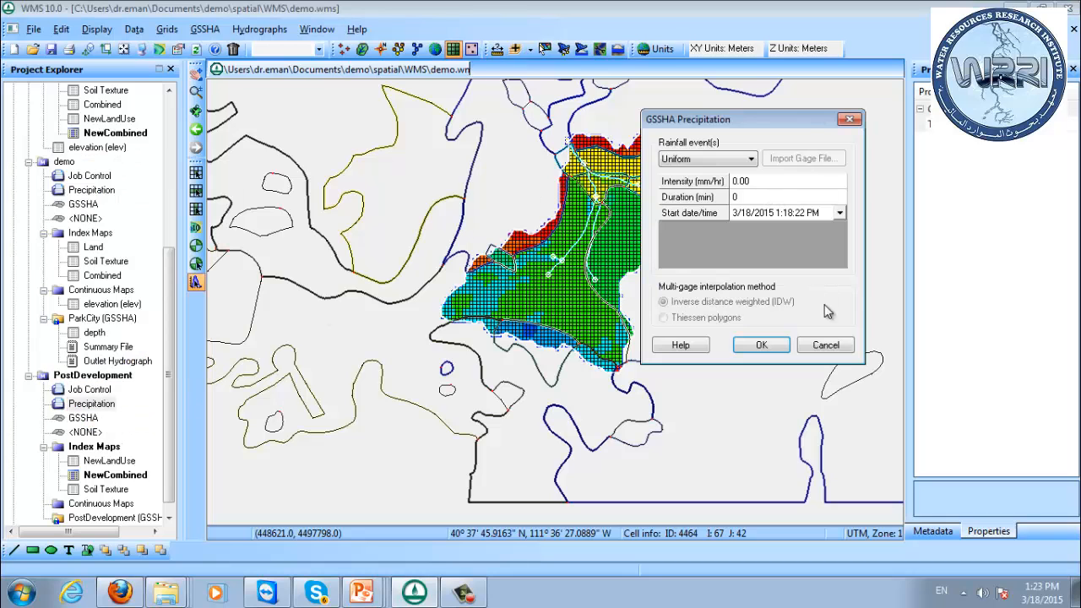
pyautogui.click(825, 345)
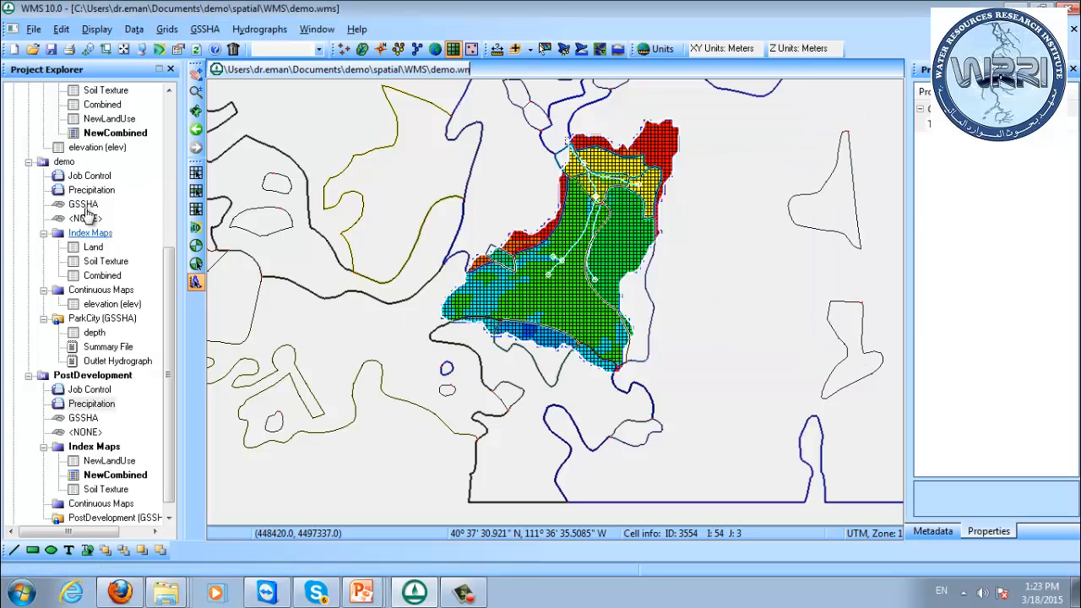
# Check the rainfall type, average depth and start time in the demo project's precipitation settings without changing them.
pyautogui.rightClick(52, 167)
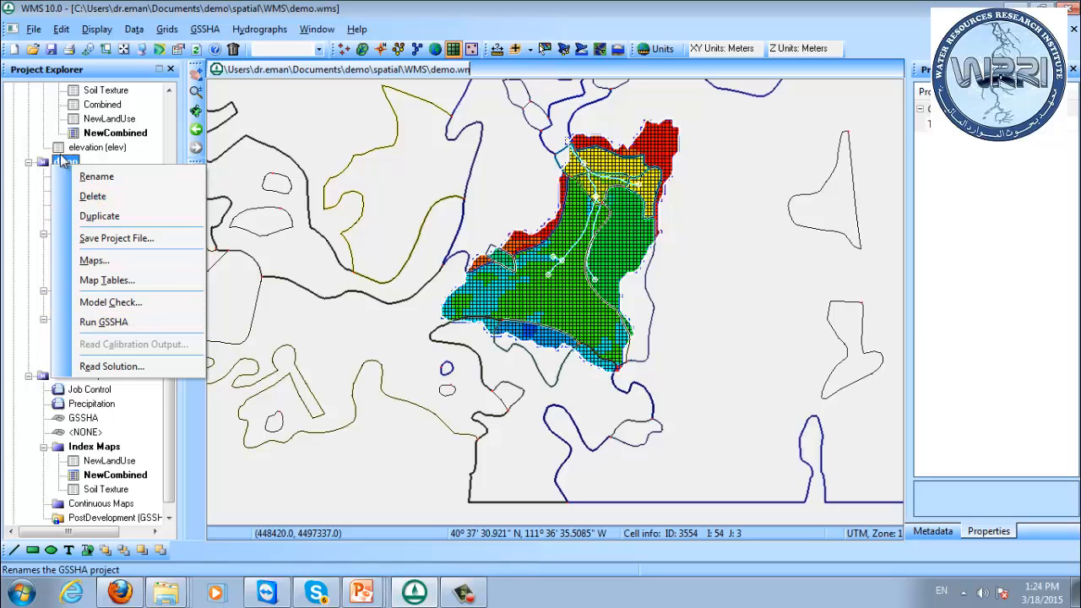
pyautogui.press('Escape')
pyautogui.rightClick(91, 191)
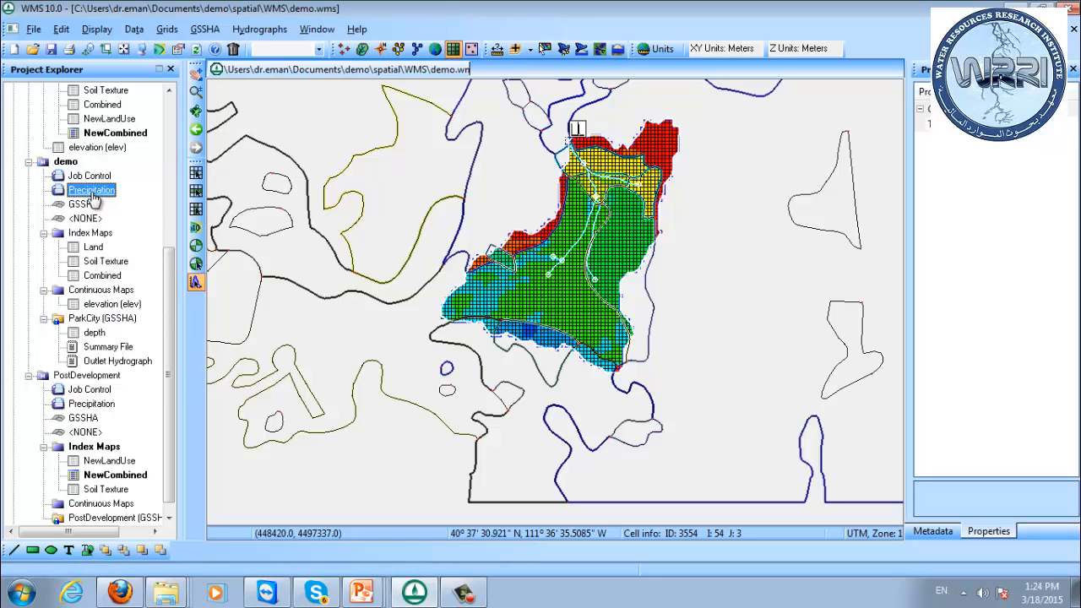
pyautogui.click(127, 205)
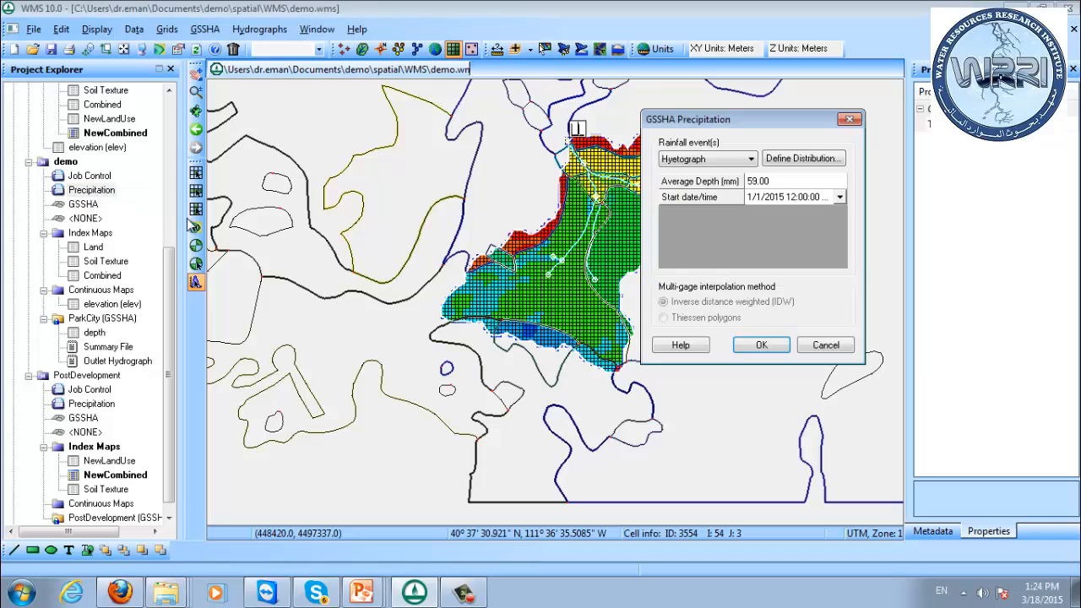
pyautogui.click(789, 184)
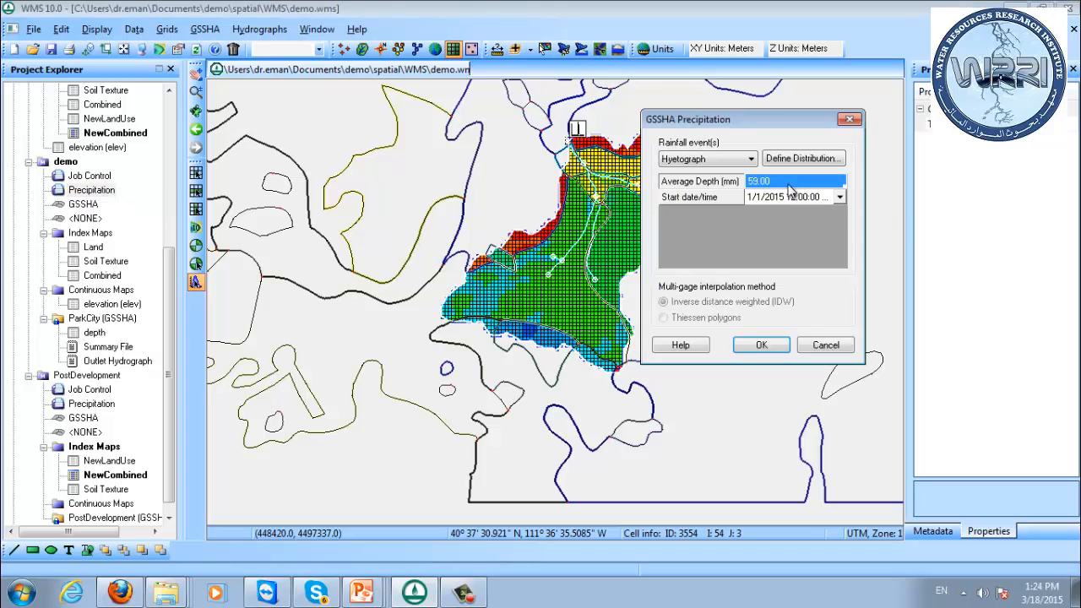
pyautogui.click(827, 345)
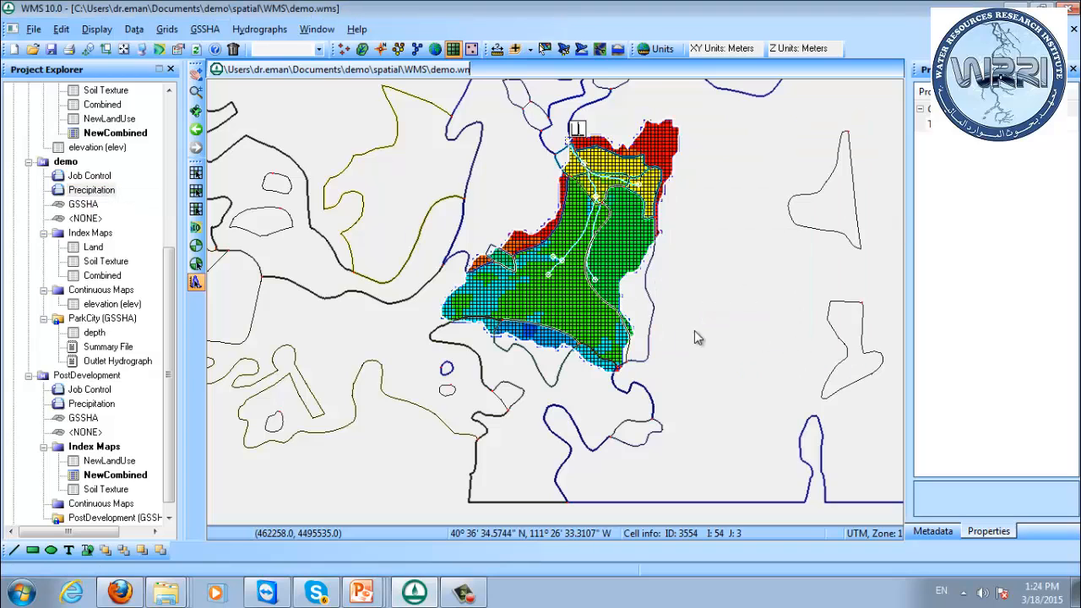
# Set the PostDevelopment project's rainfall event to Hyetograph with an average depth of 59 mm.
pyautogui.rightClick(81, 377)
pyautogui.rightClick(84, 404)
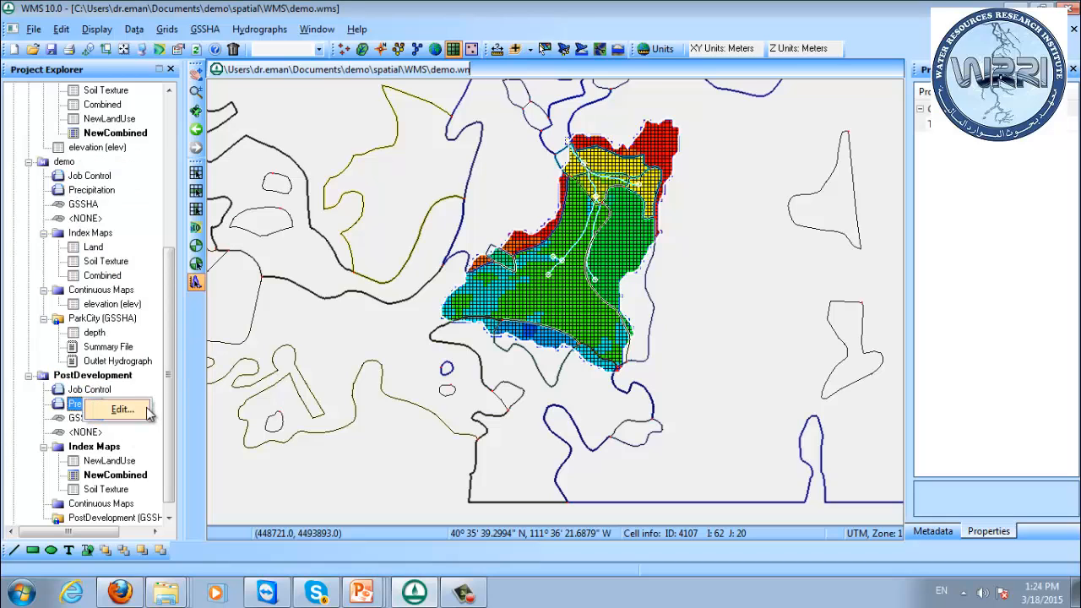
pyautogui.click(135, 409)
pyautogui.click(748, 162)
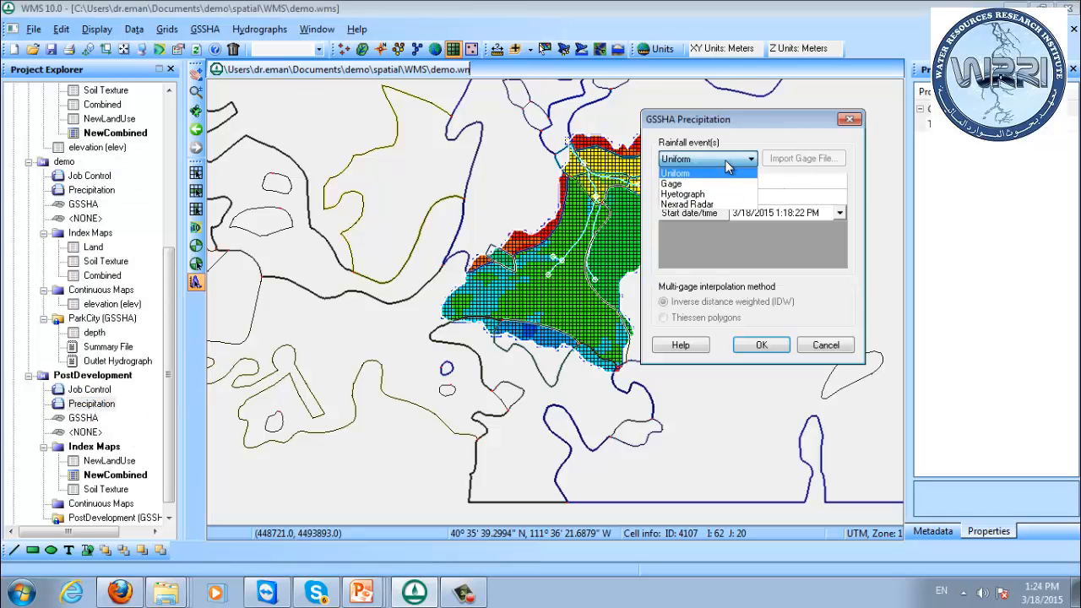
pyautogui.click(728, 193)
pyautogui.click(777, 184)
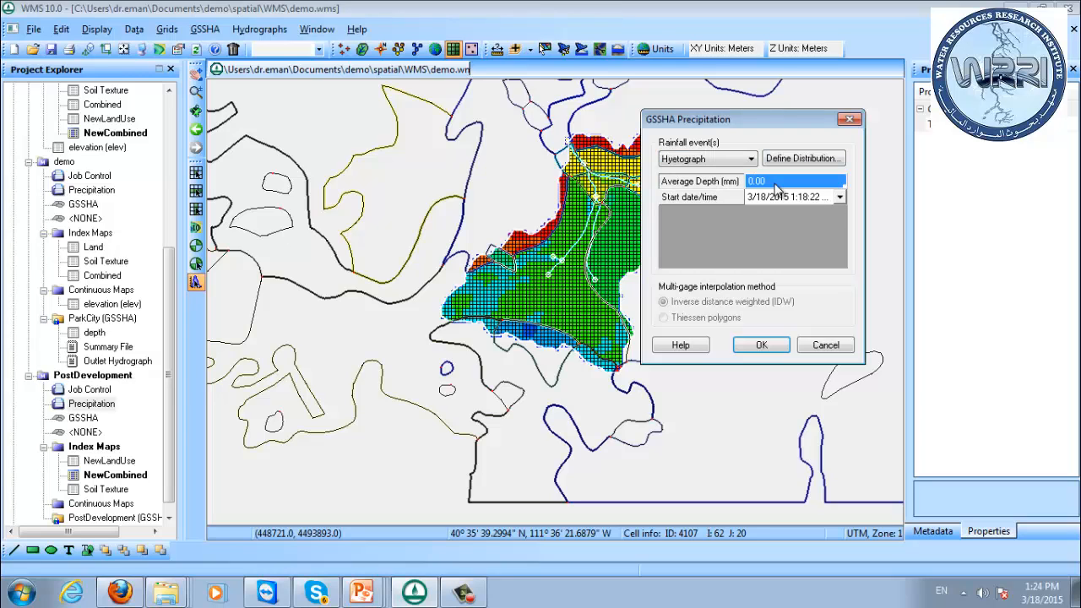
pyautogui.write('59')
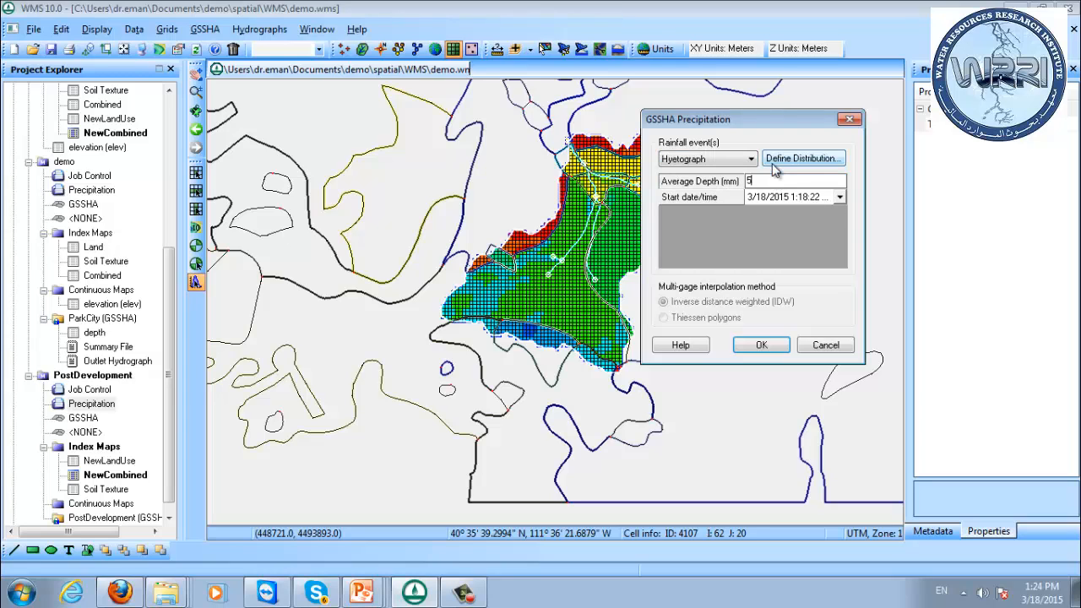
pyautogui.click(796, 199)
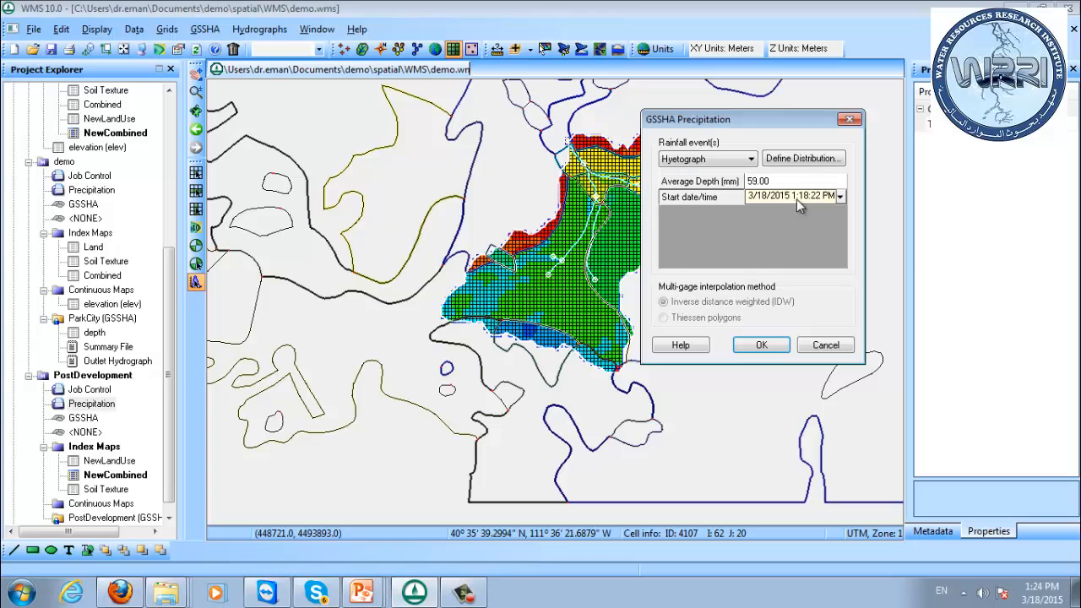
# Define the hyetograph distribution with the typeII-24hour curve and accept the PostDevelopment precipitation settings.
pyautogui.click(802, 158)
pyautogui.click(894, 341)
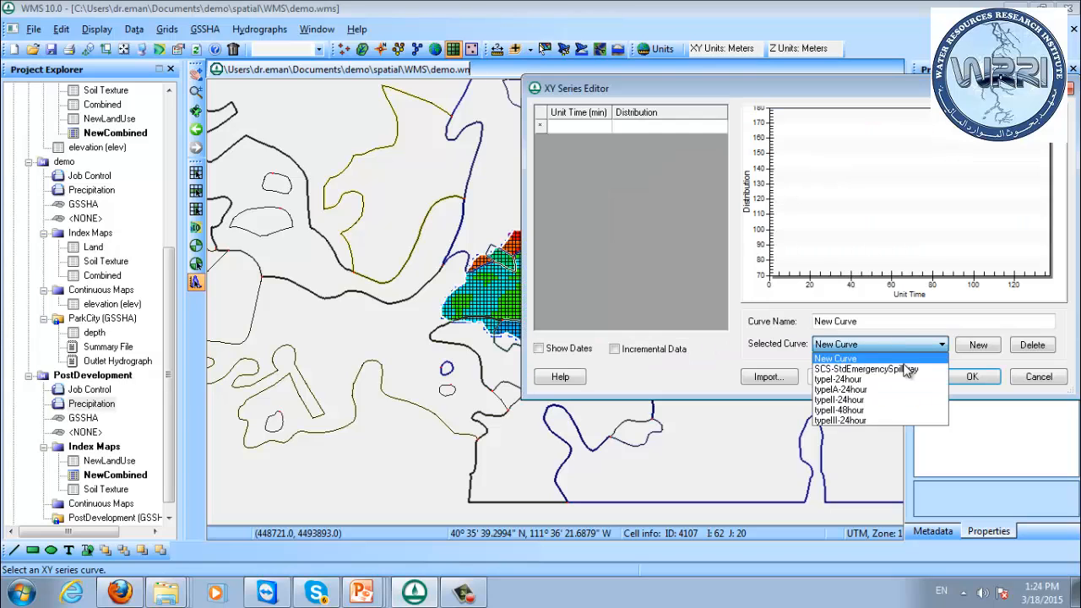
pyautogui.click(914, 399)
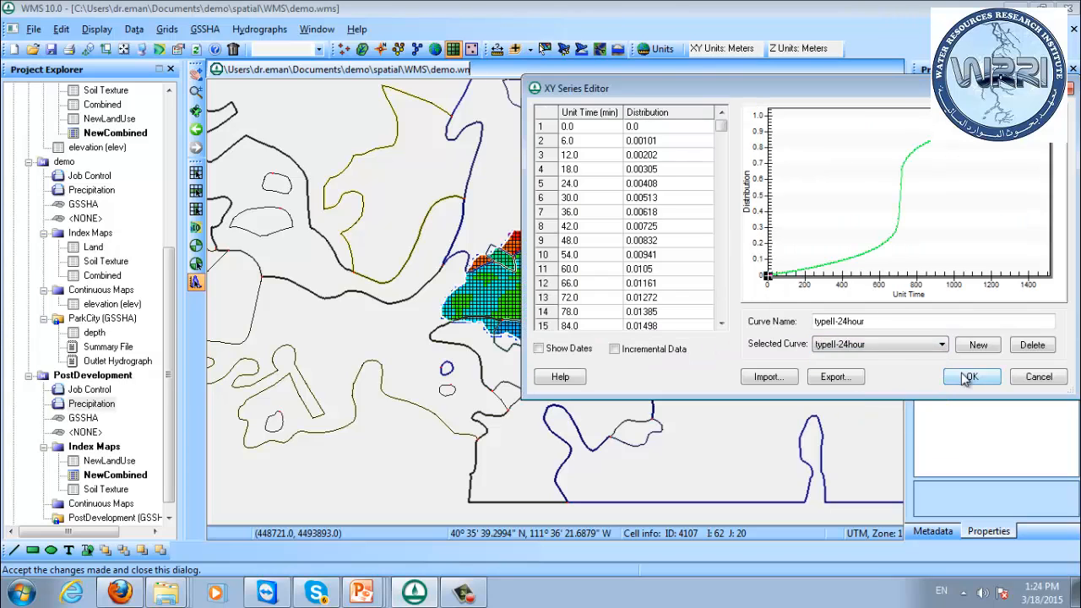
pyautogui.click(972, 377)
pyautogui.click(762, 346)
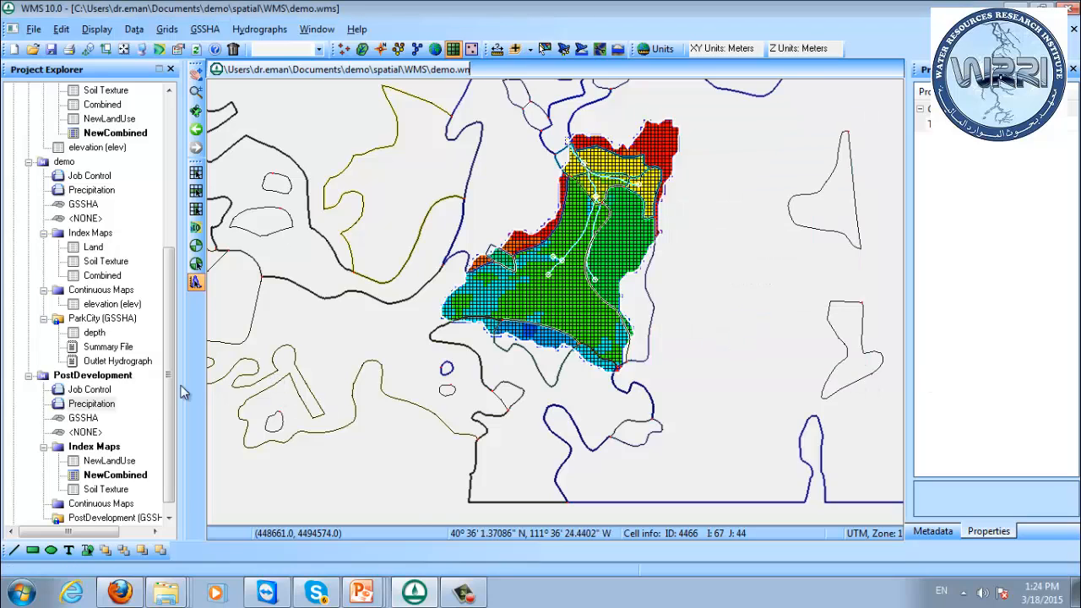
# Run GSSHA for the PostDevelopment project with the default run options and close the model run to load its solution.
pyautogui.moveTo(166, 405); pyautogui.dragTo(169, 424)
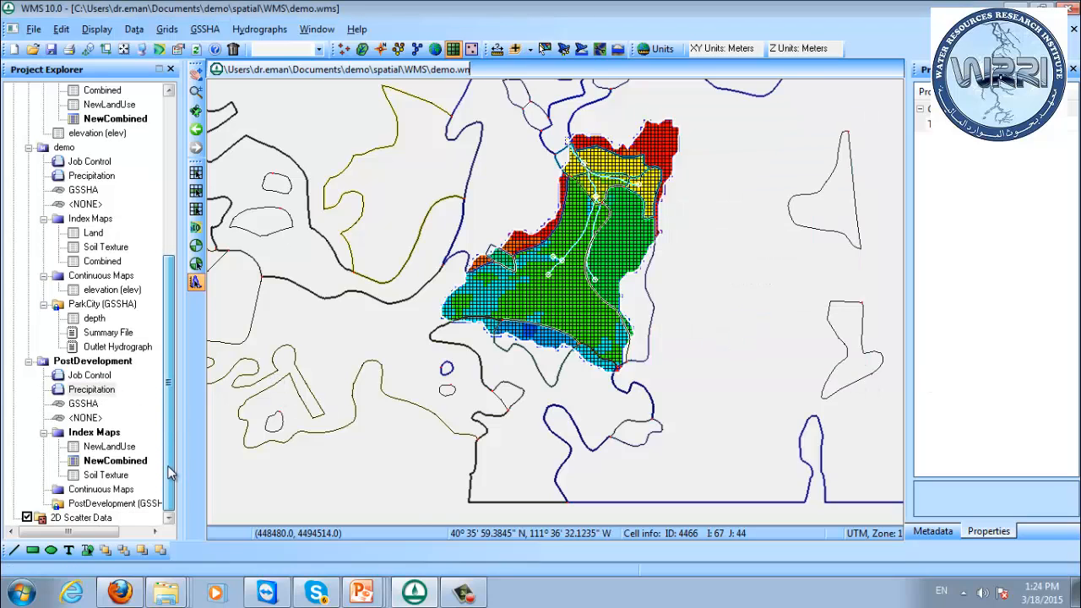
pyautogui.rightClick(115, 362)
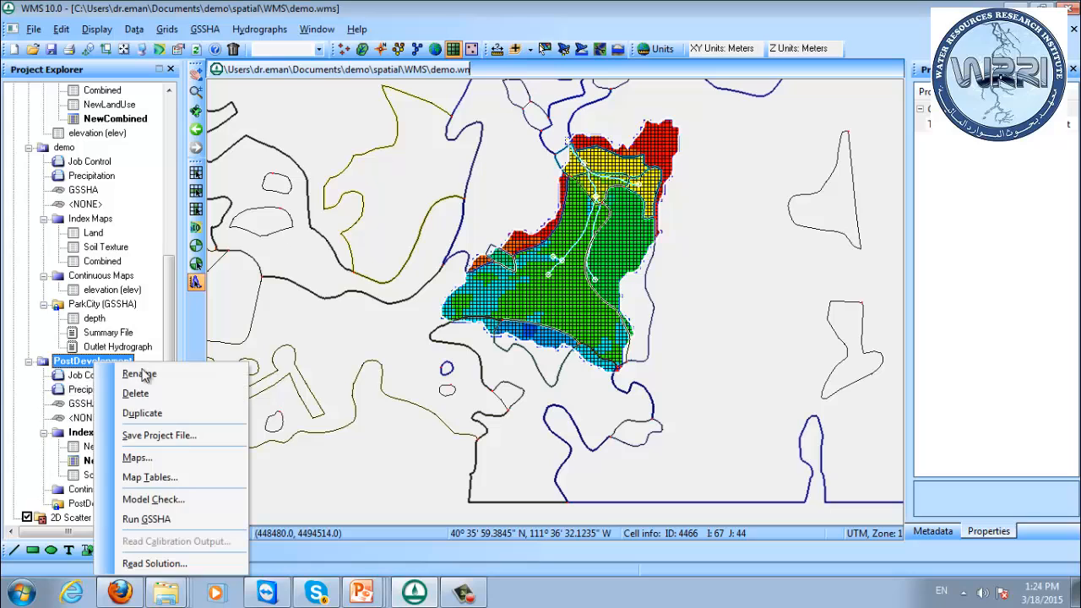
pyautogui.click(184, 519)
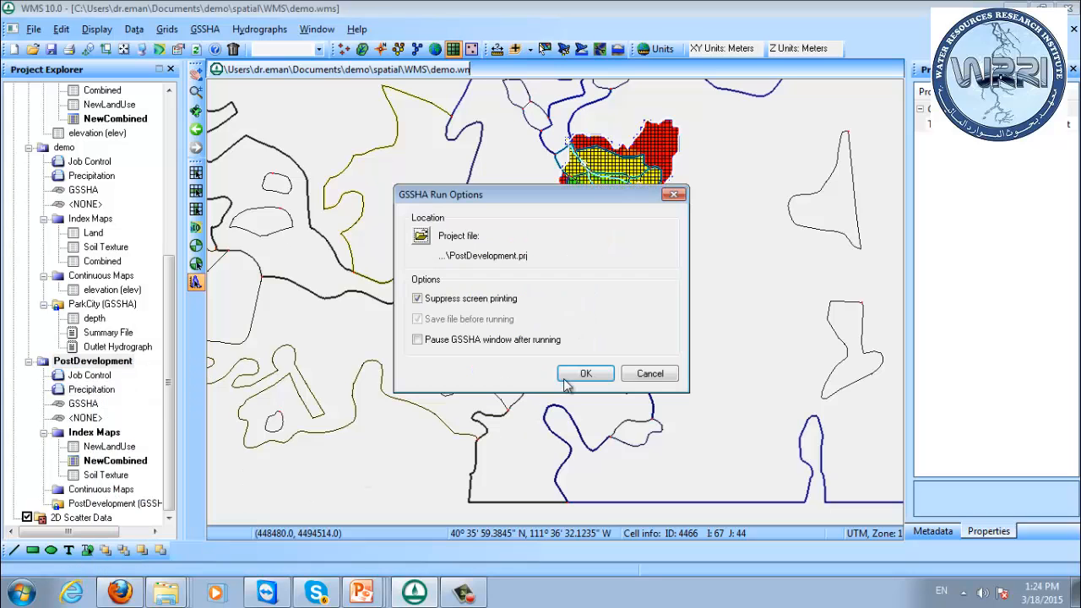
pyautogui.click(578, 376)
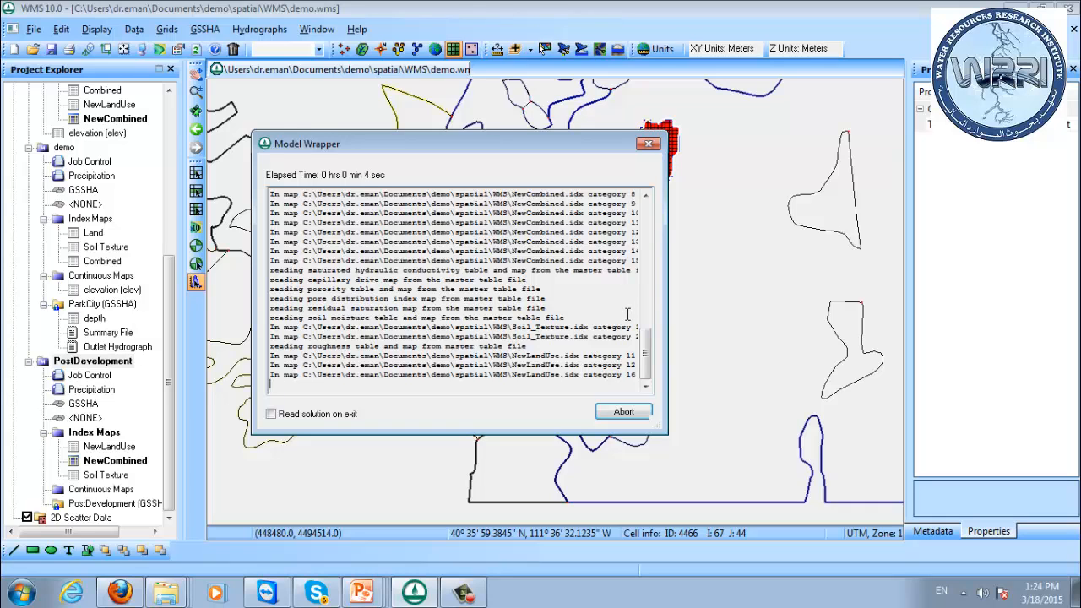
pyautogui.click(623, 411)
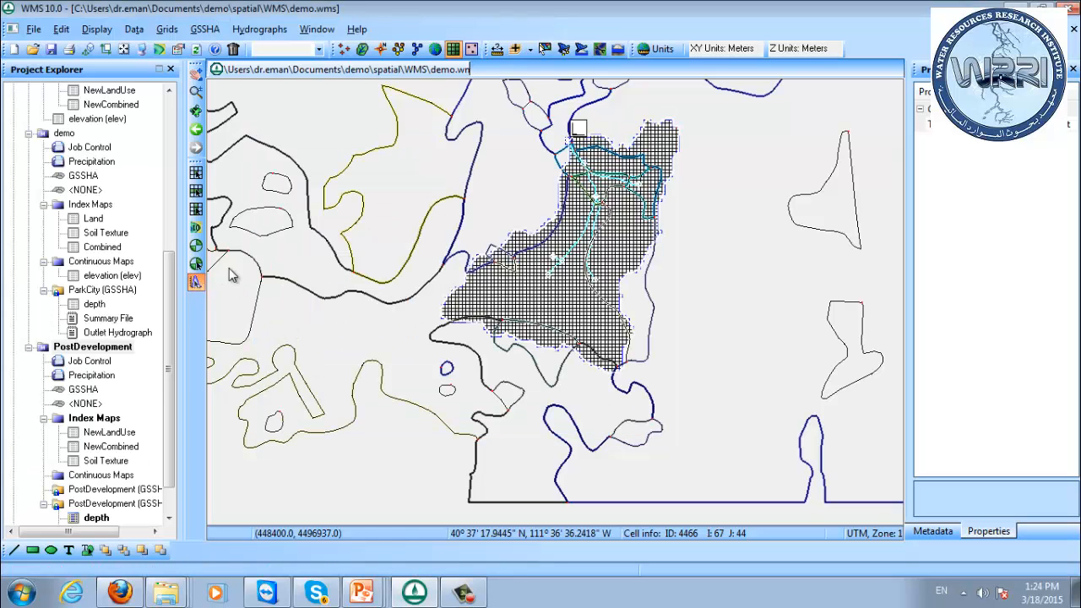
# View the PostDevelopment outlet hydrograph at the watershed outlet and close its plot.
pyautogui.click(578, 129)
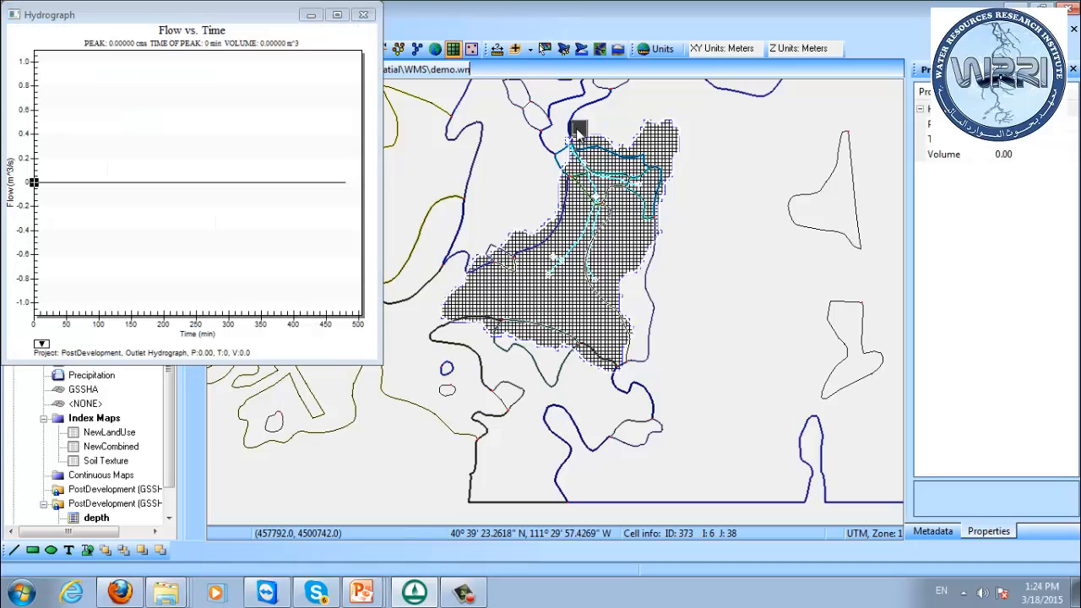
pyautogui.click(364, 16)
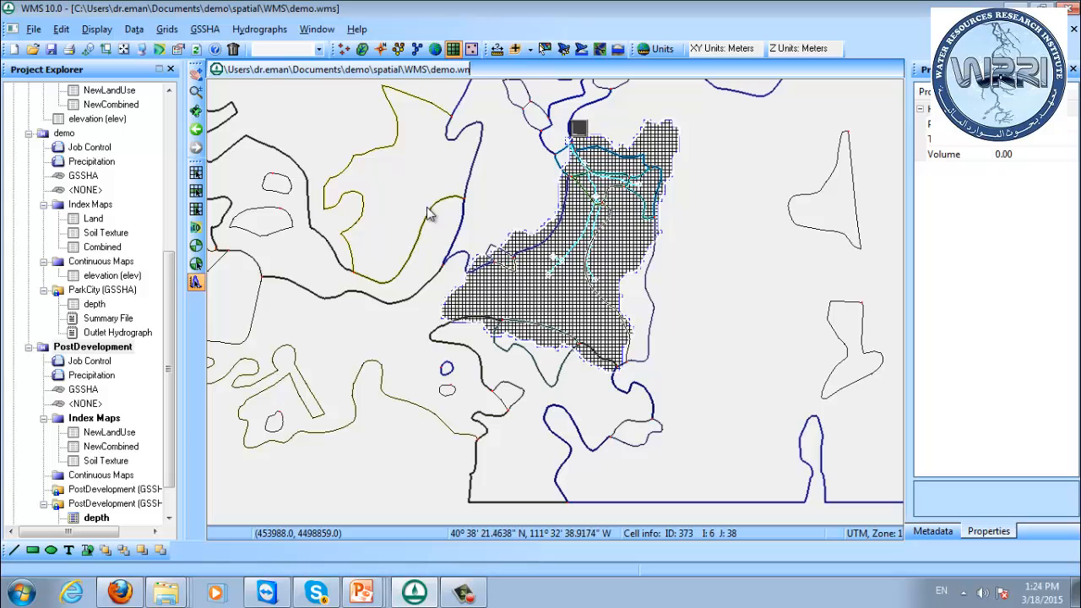
pyautogui.scroll(-3, 452, 243)
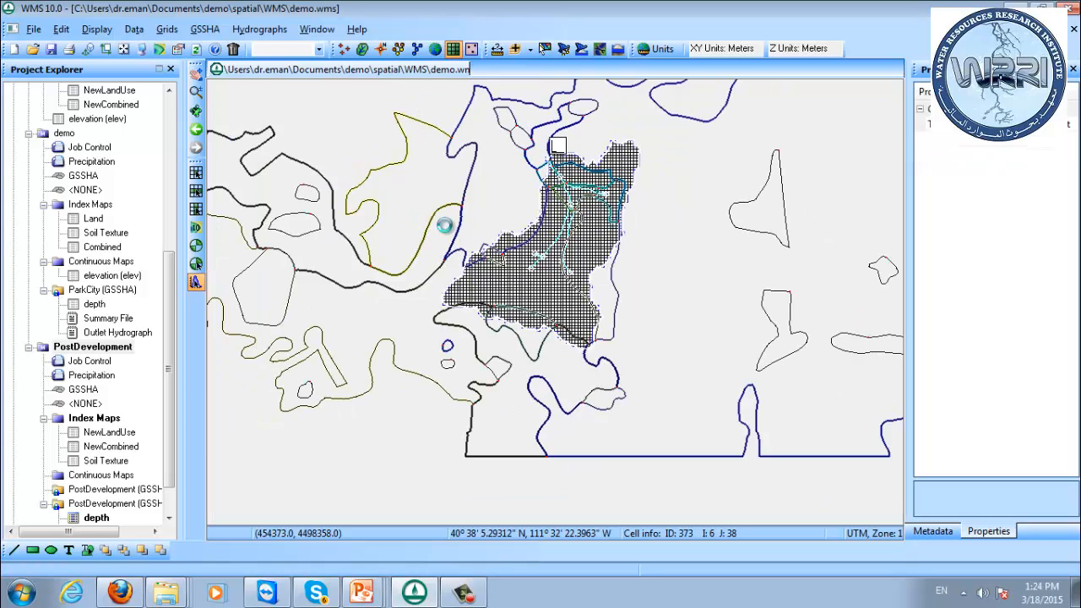
# Duplicate the demo GSSHA project.
pyautogui.moveTo(171, 319); pyautogui.dragTo(184, 303)
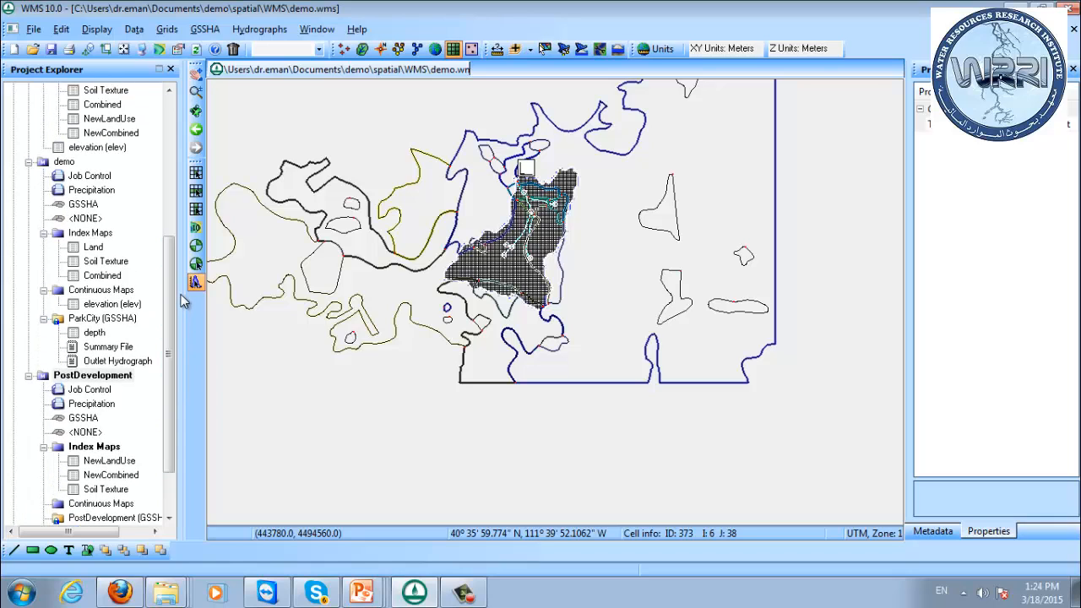
pyautogui.click(54, 164)
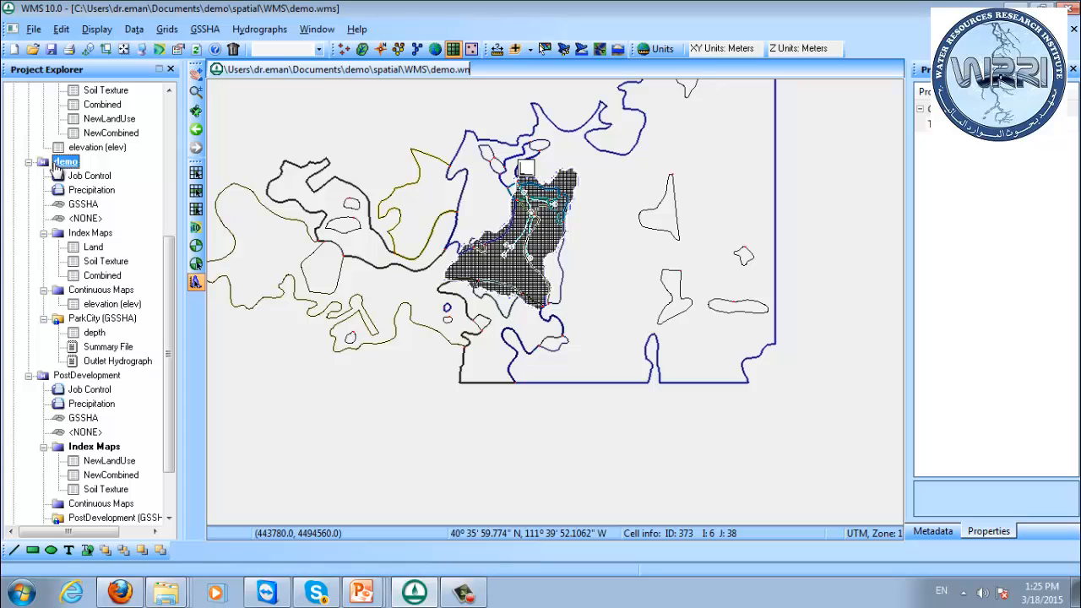
pyautogui.rightClick(57, 168)
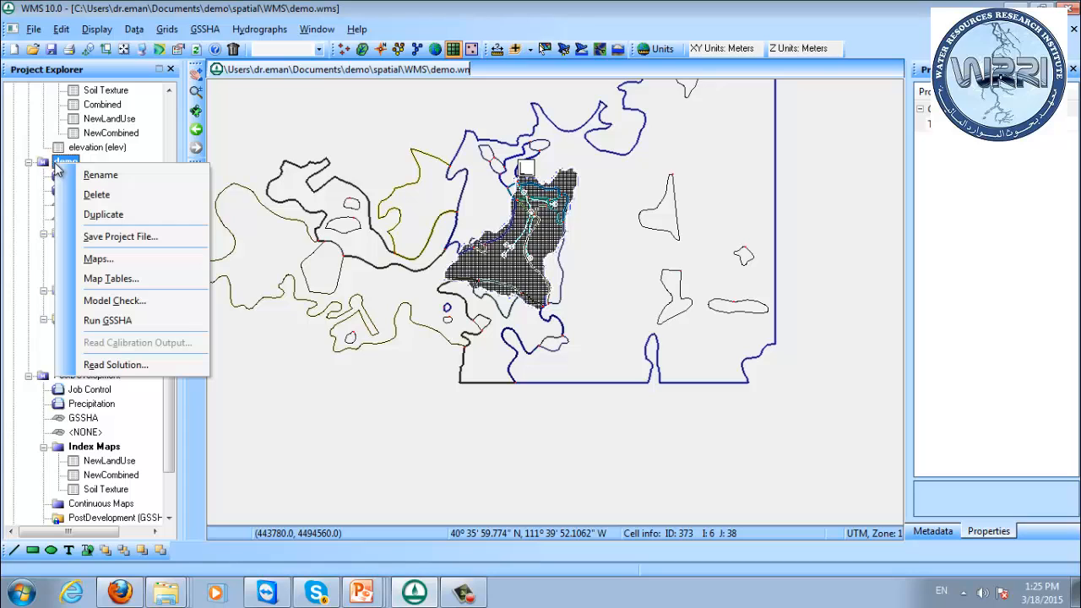
pyautogui.click(118, 215)
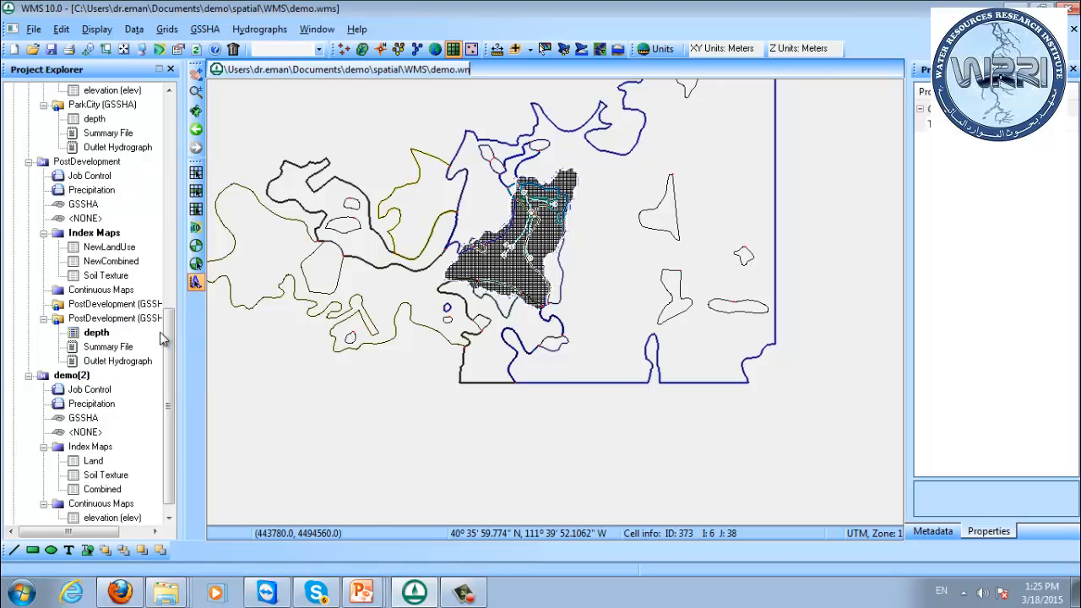
# Hide the Developed coverage in the map data.
pyautogui.moveTo(170, 331); pyautogui.dragTo(173, 342)
pyautogui.click(67, 361)
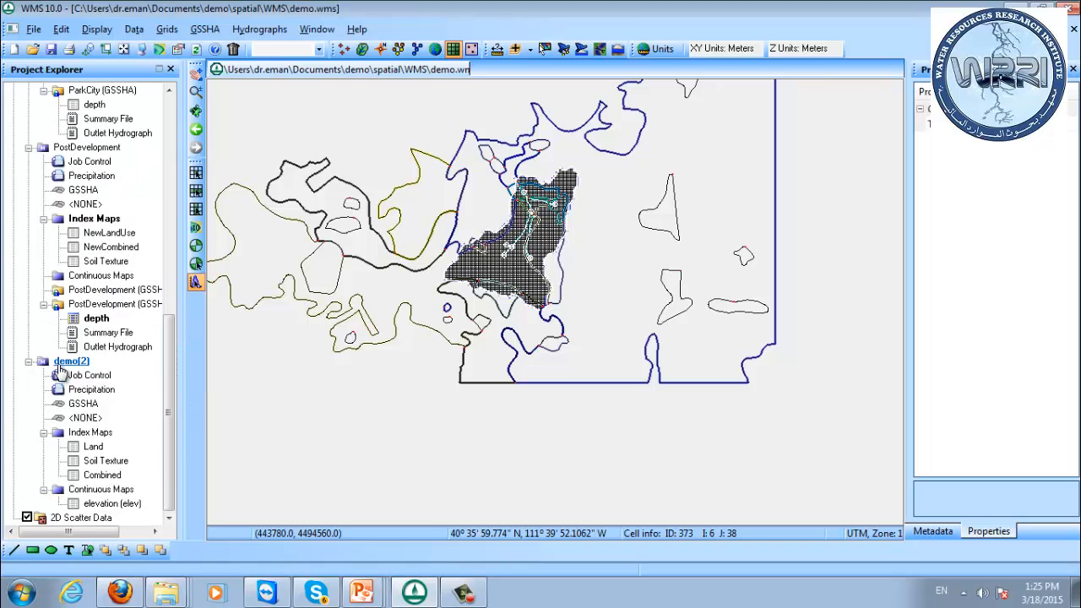
pyautogui.rightClick(72, 361)
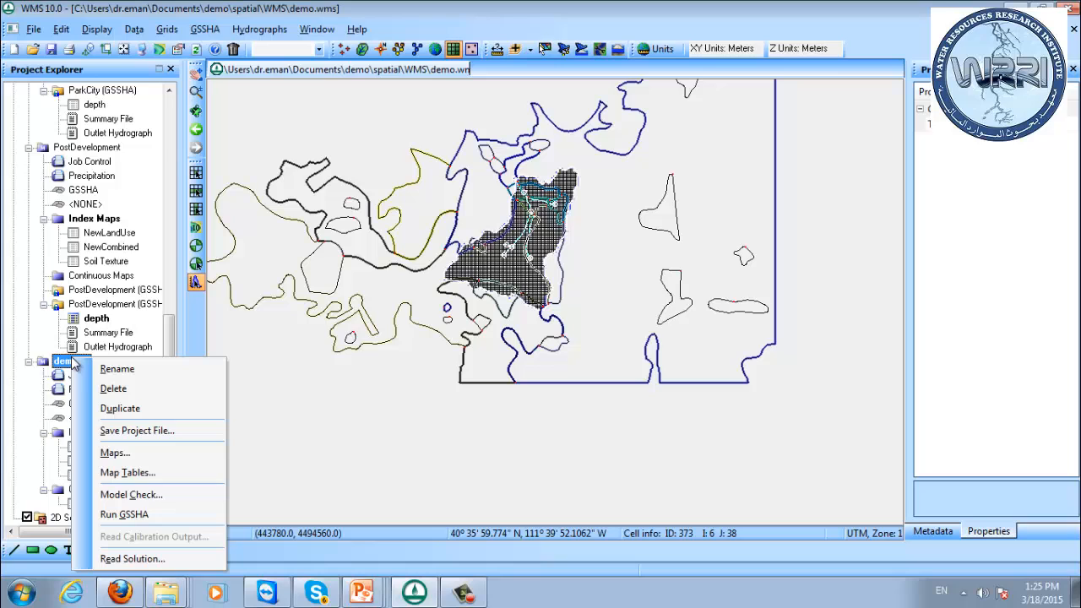
pyautogui.click(177, 121)
pyautogui.scroll(10, 152, 121)
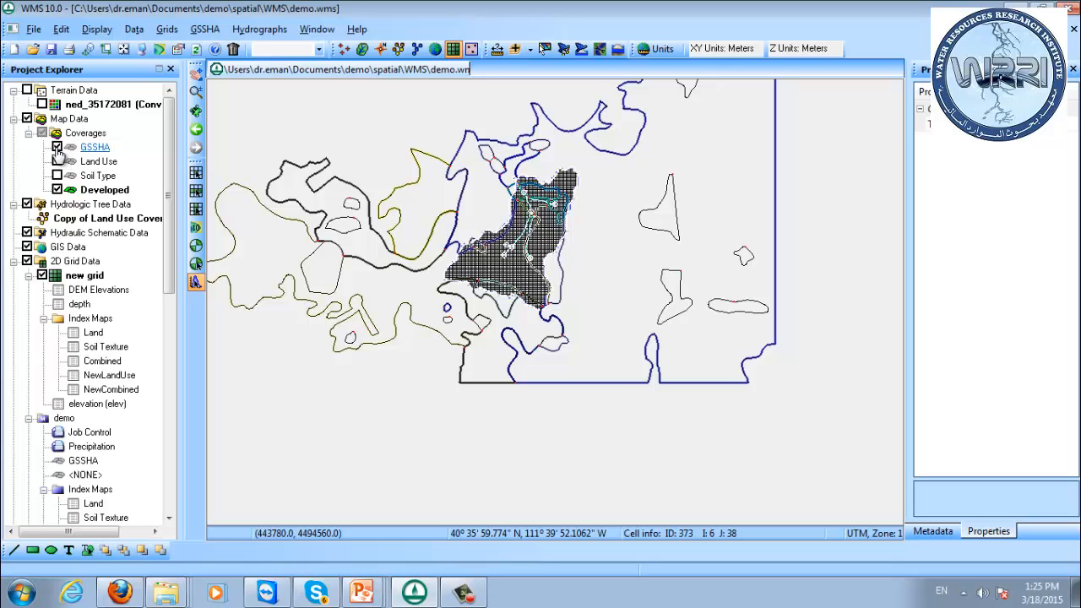
pyautogui.click(56, 189)
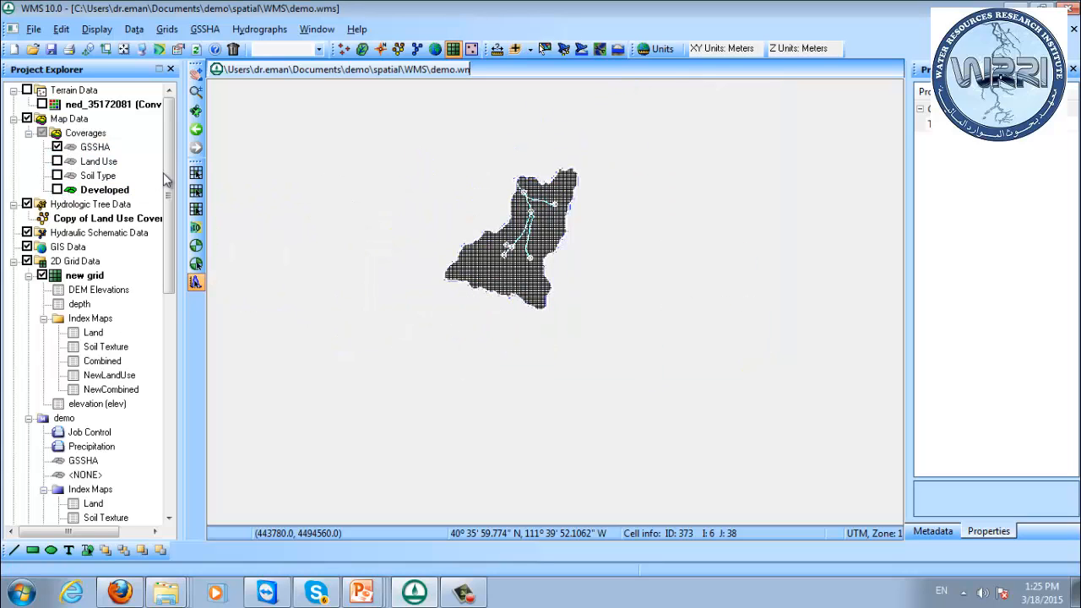
# Rename the duplicated project demo(2) as DetBasin.
pyautogui.moveTo(167, 180); pyautogui.dragTo(227, 400)
pyautogui.click(73, 361)
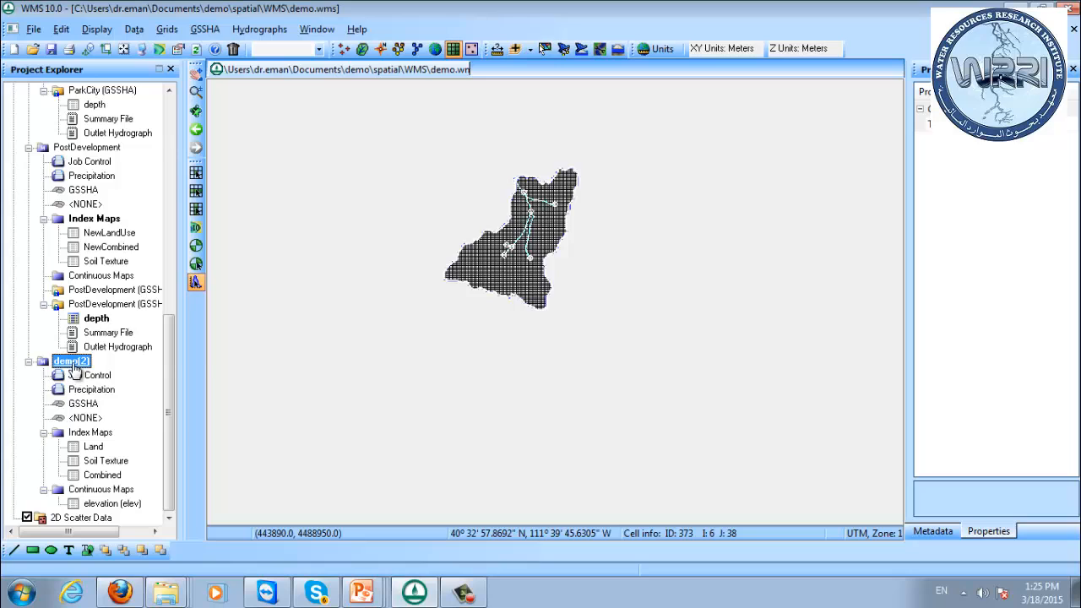
pyautogui.rightClick(73, 361)
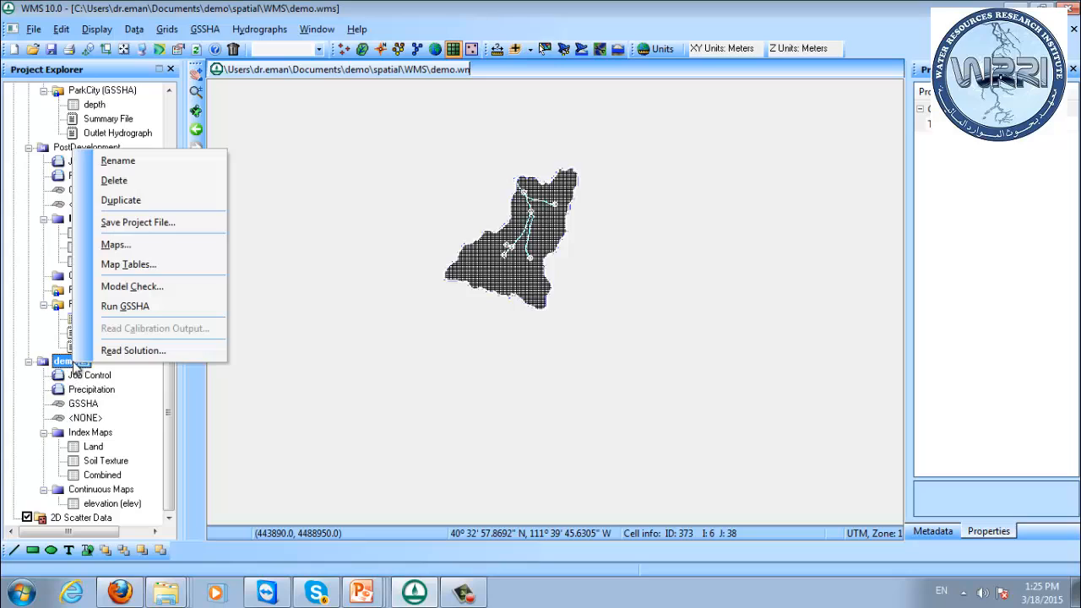
pyautogui.click(120, 161)
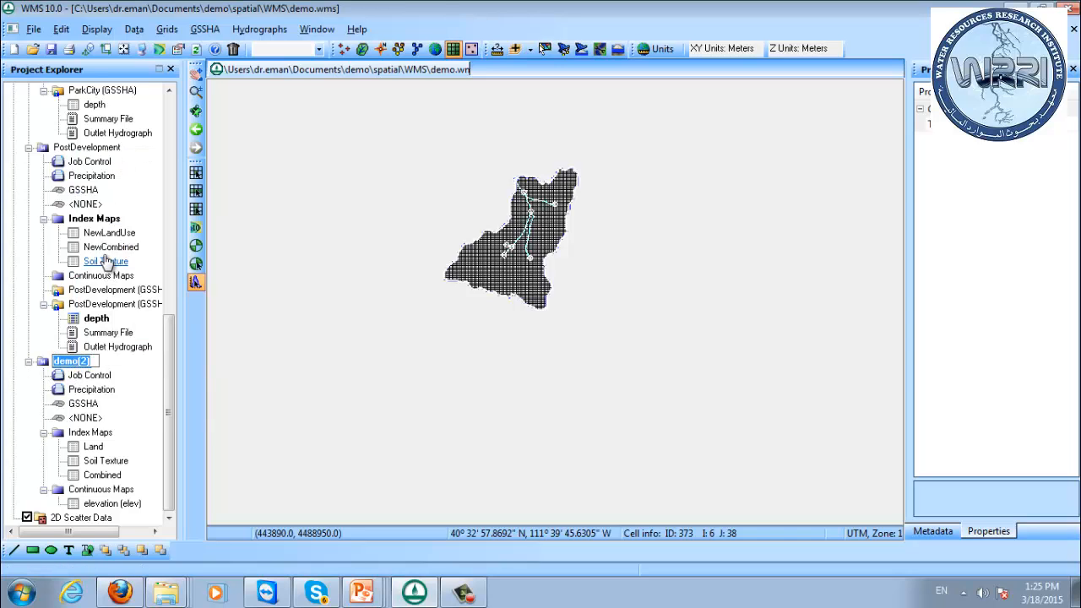
pyautogui.write('DetBasin')
pyautogui.press('Return')
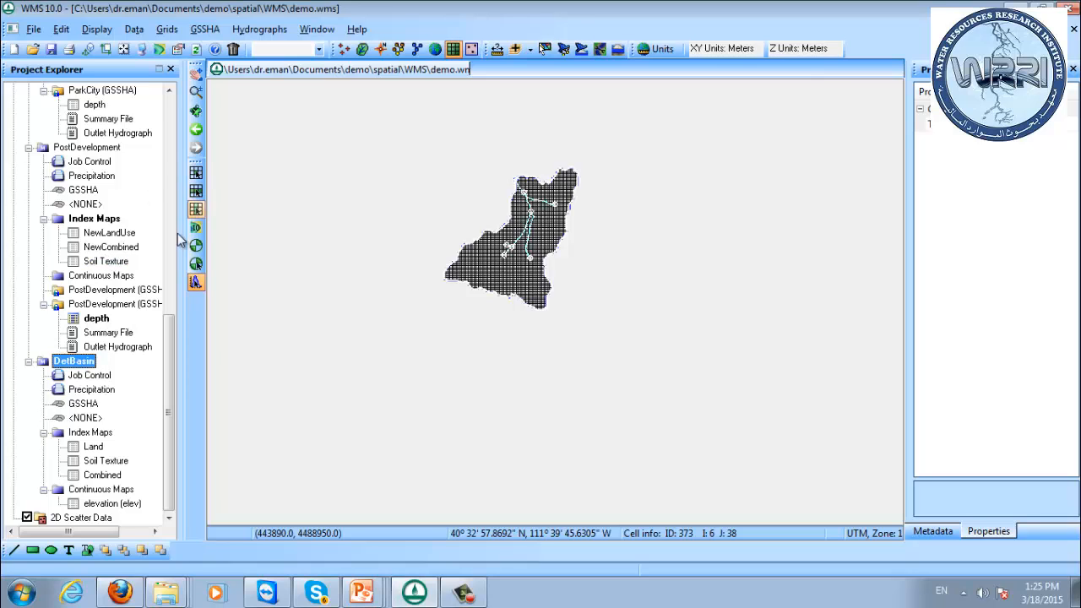
# Delete the PostDevelopment GSSHA project.
pyautogui.moveTo(169, 332)
pyautogui.mouseDown()
pyautogui.moveTo(173, 268)
pyautogui.moveTo(173, 331)
pyautogui.mouseUp()
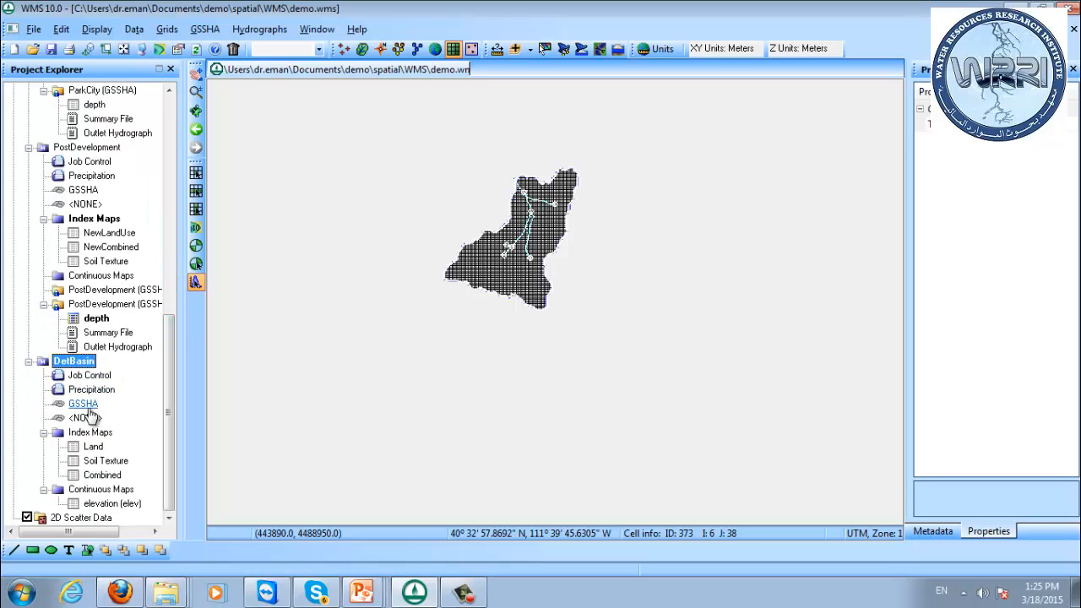
pyautogui.rightClick(74, 147)
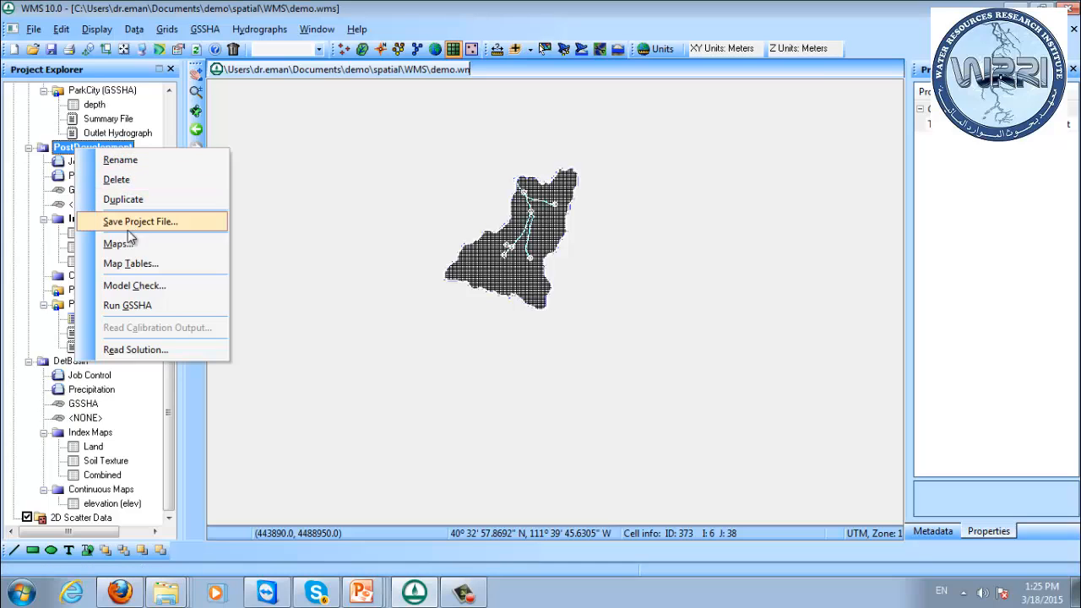
pyautogui.click(148, 180)
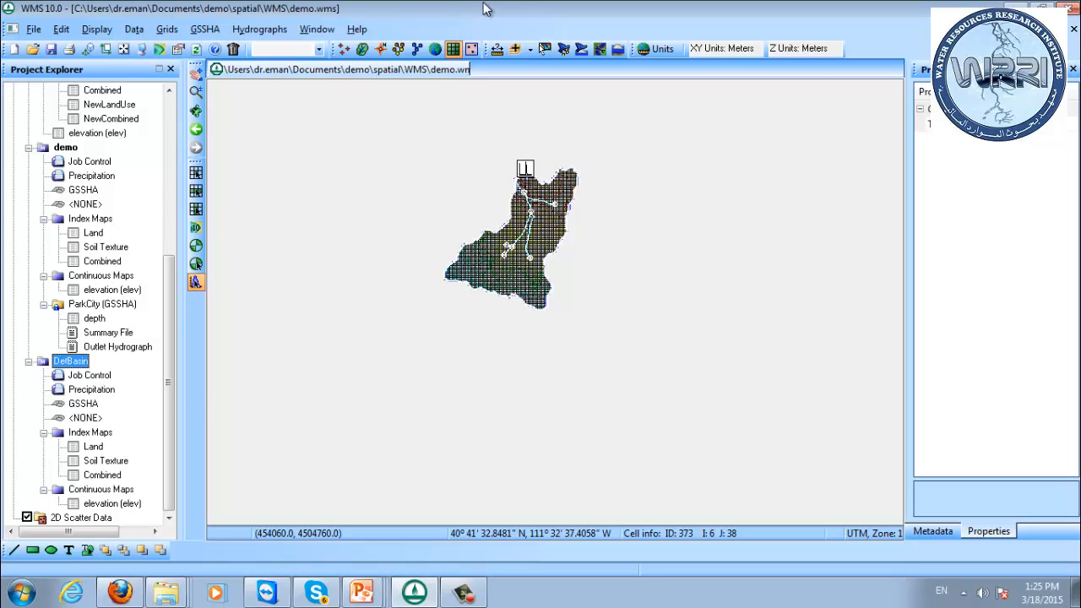
# Duplicate the GSSHA coverage in the map data.
pyautogui.click(380, 51)
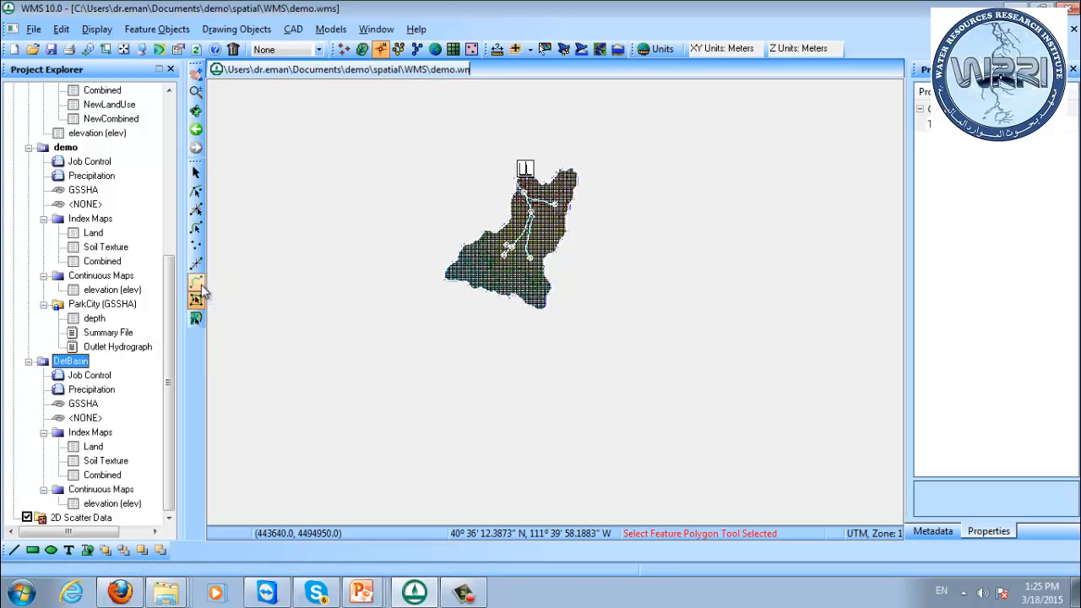
pyautogui.click(83, 403)
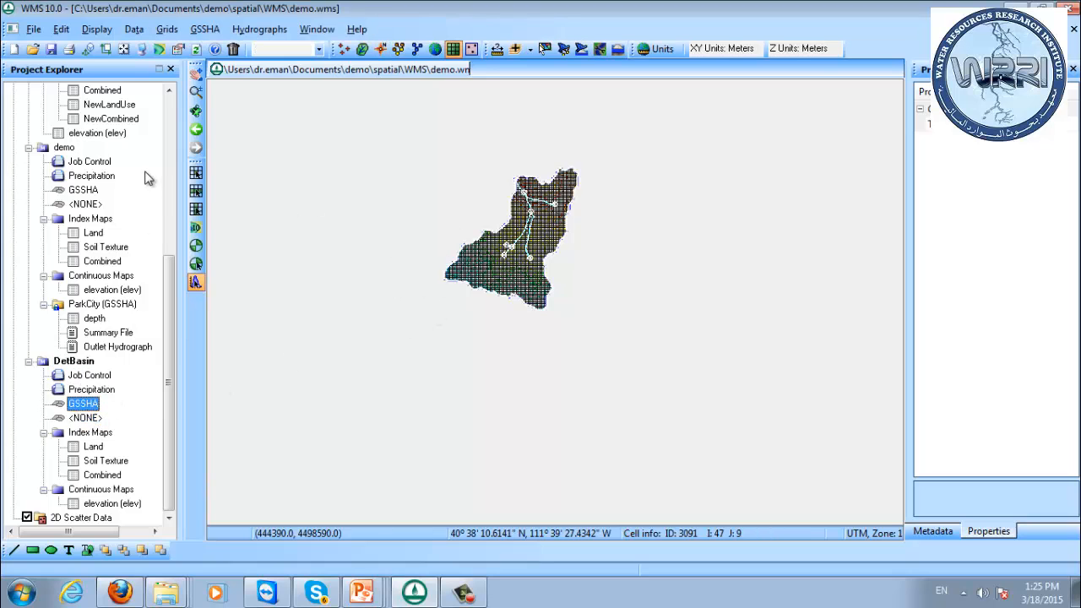
pyautogui.moveTo(169, 306); pyautogui.dragTo(172, 150)
pyautogui.click(97, 150)
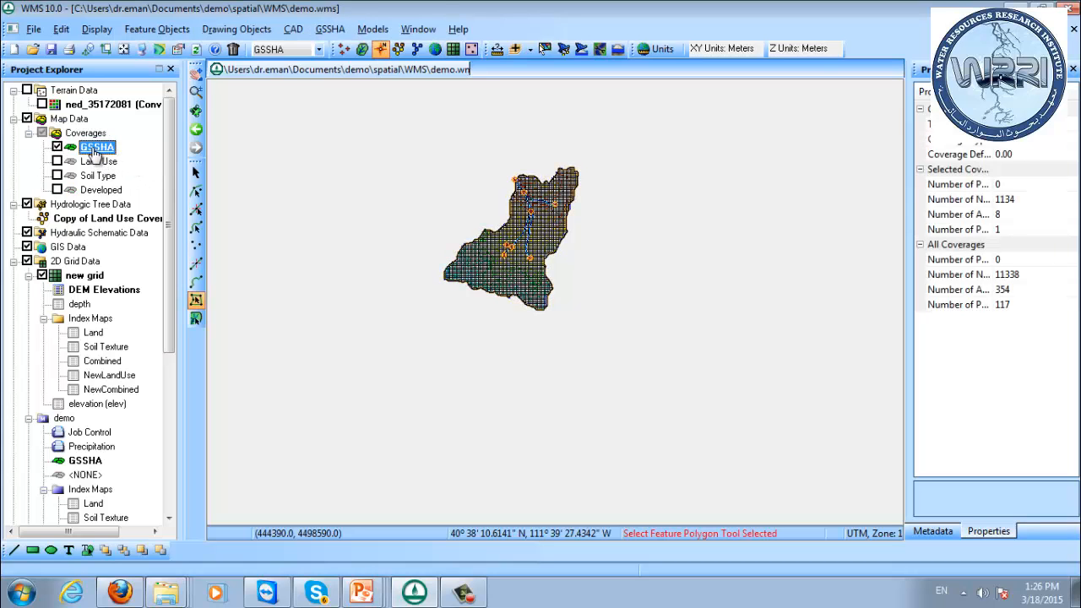
pyautogui.rightClick(95, 152)
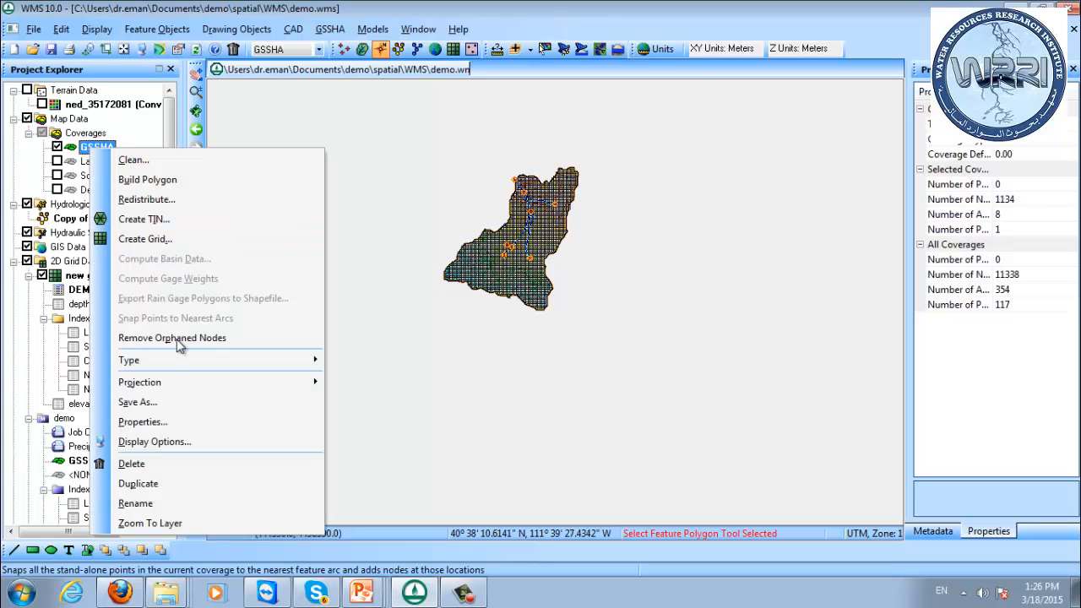
pyautogui.click(183, 483)
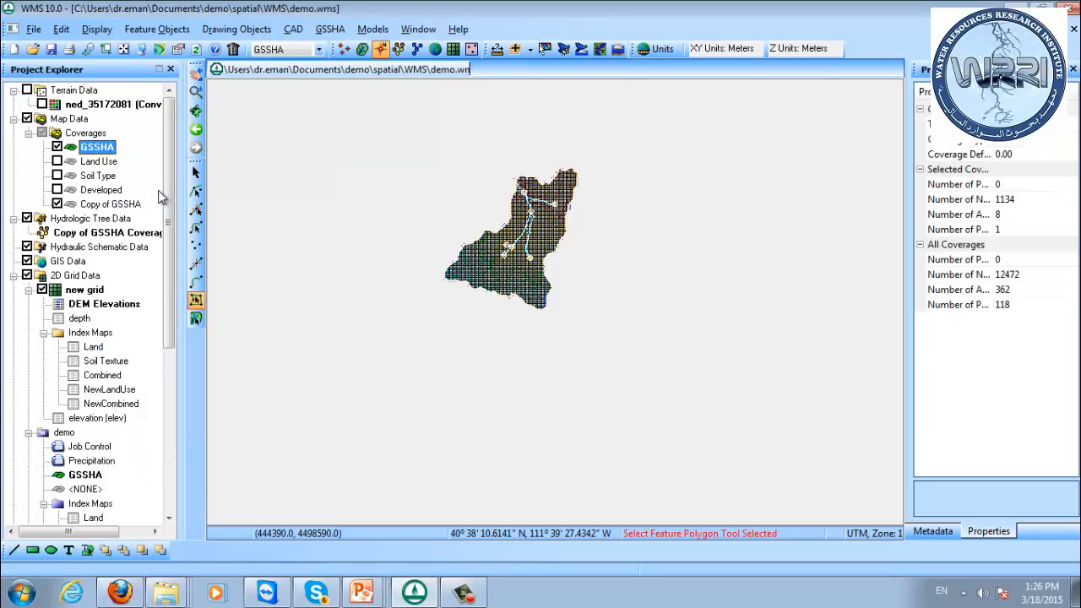
# Rename the copied GSSHA coverage as GsshaDB.
pyautogui.click(114, 204)
pyautogui.rightClick(116, 207)
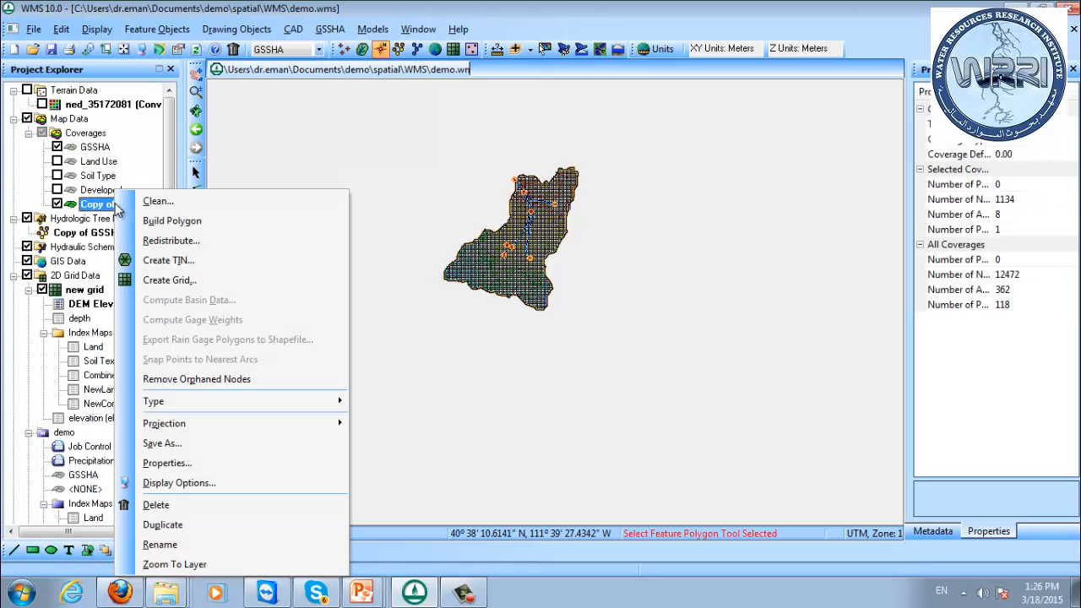
pyautogui.click(105, 210)
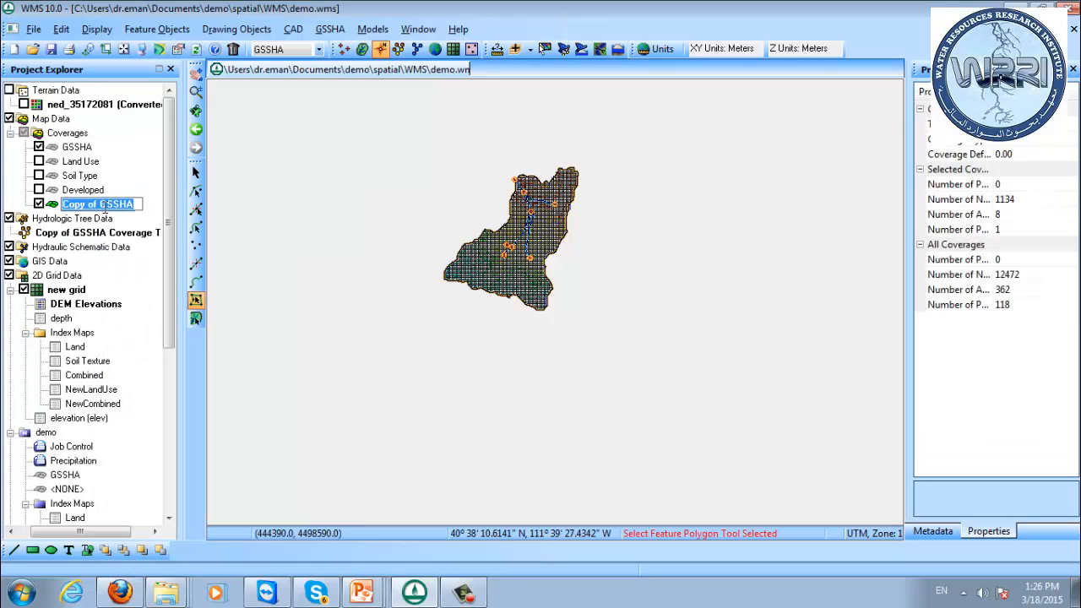
pyautogui.write('GsshaDB')
pyautogui.press('Return')
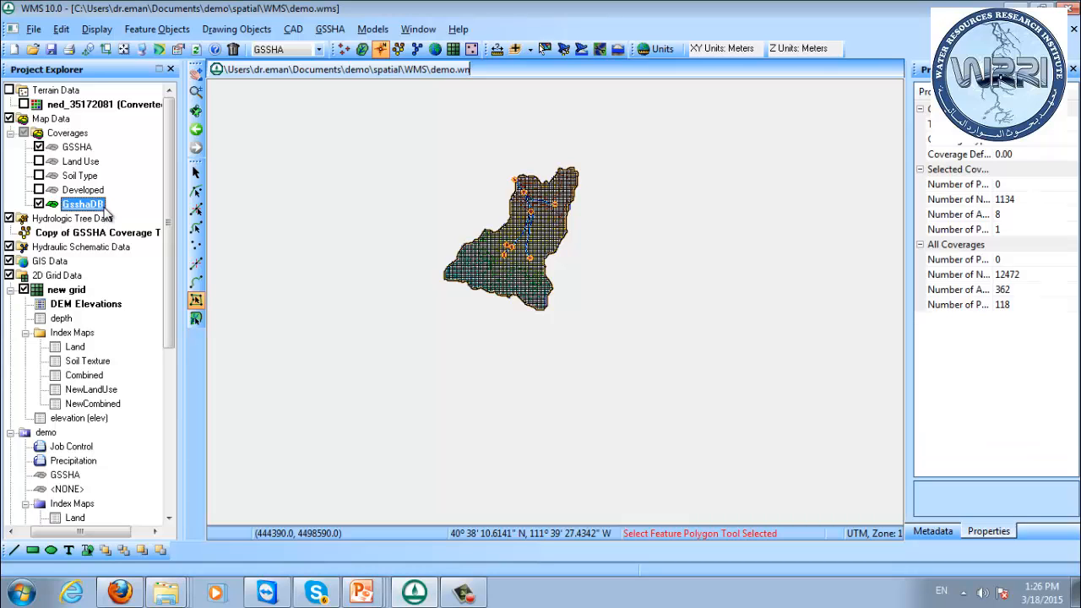
# Assign the GsshaDB coverage to the DetBasin project in place of GSSHA and make it the active coverage.
pyautogui.moveTo(100, 531); pyautogui.dragTo(84, 531)
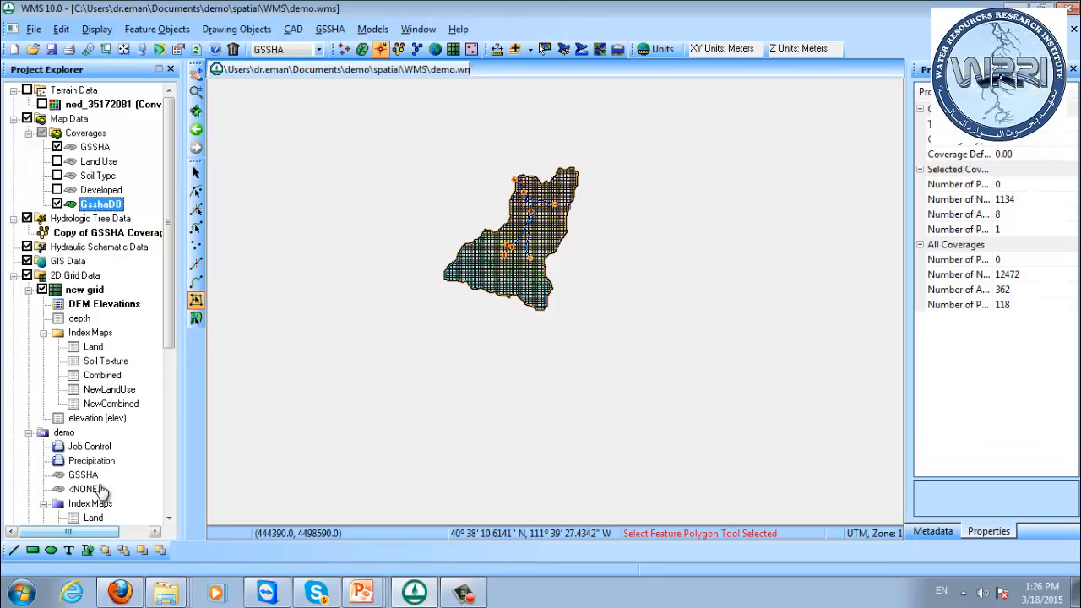
pyautogui.moveTo(172, 296); pyautogui.dragTo(169, 463)
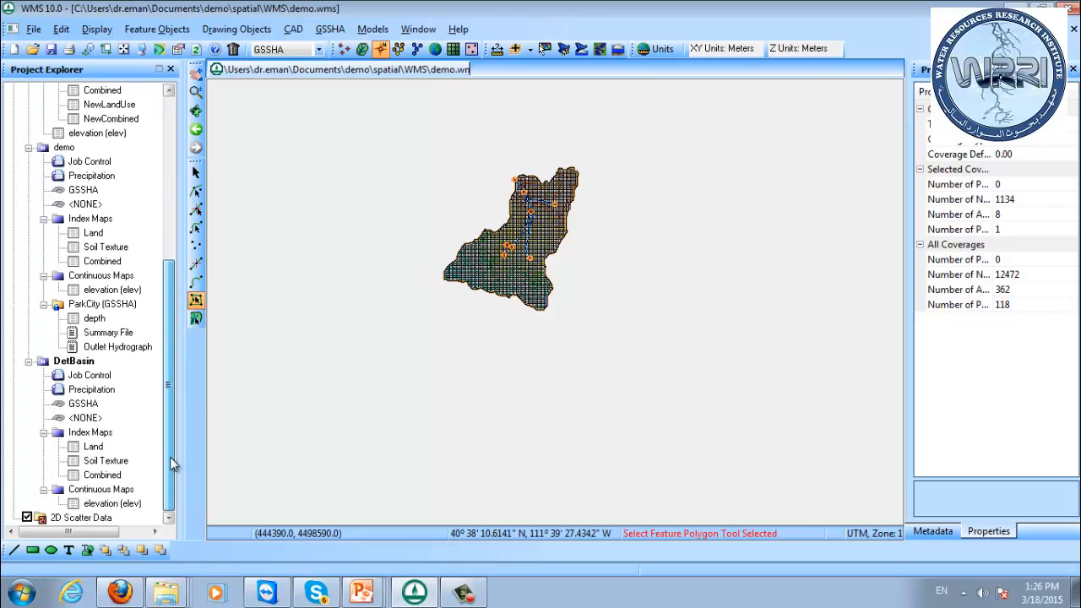
pyautogui.rightClick(84, 405)
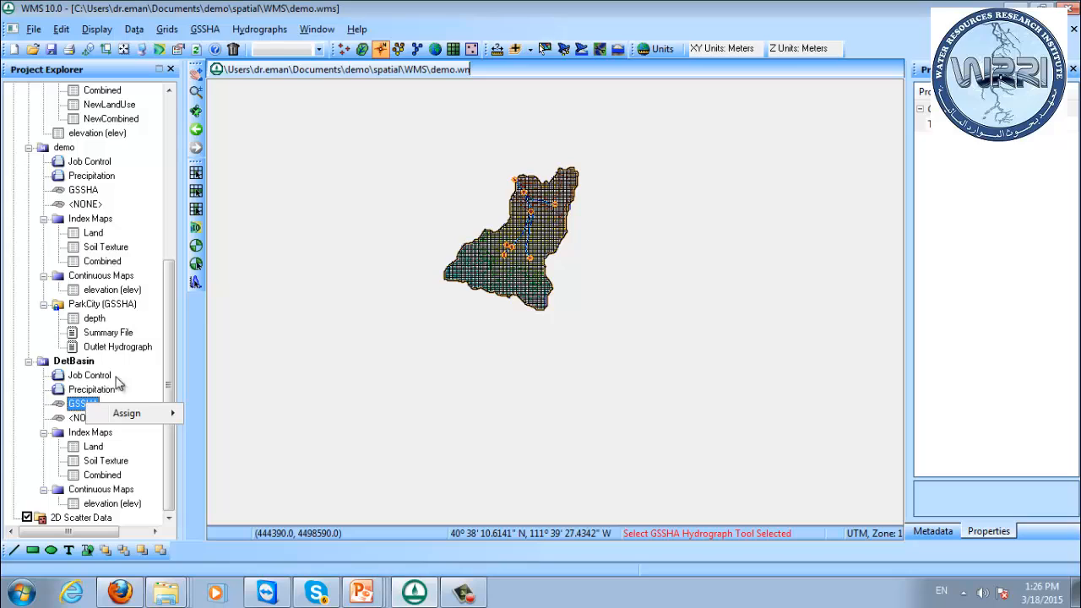
pyautogui.moveTo(135, 415)
pyautogui.click(224, 431)
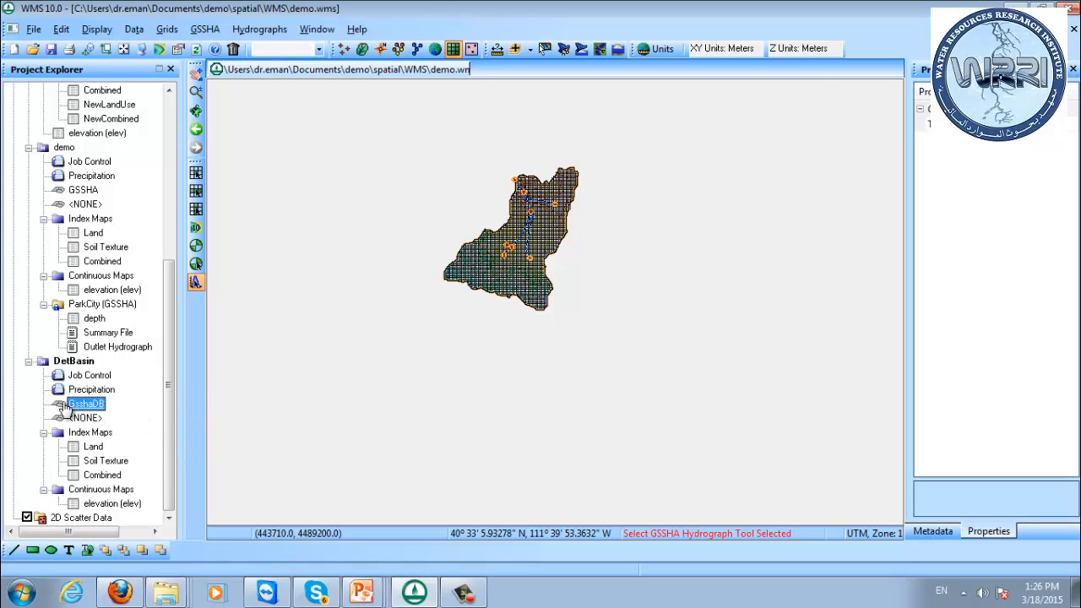
pyautogui.click(64, 405)
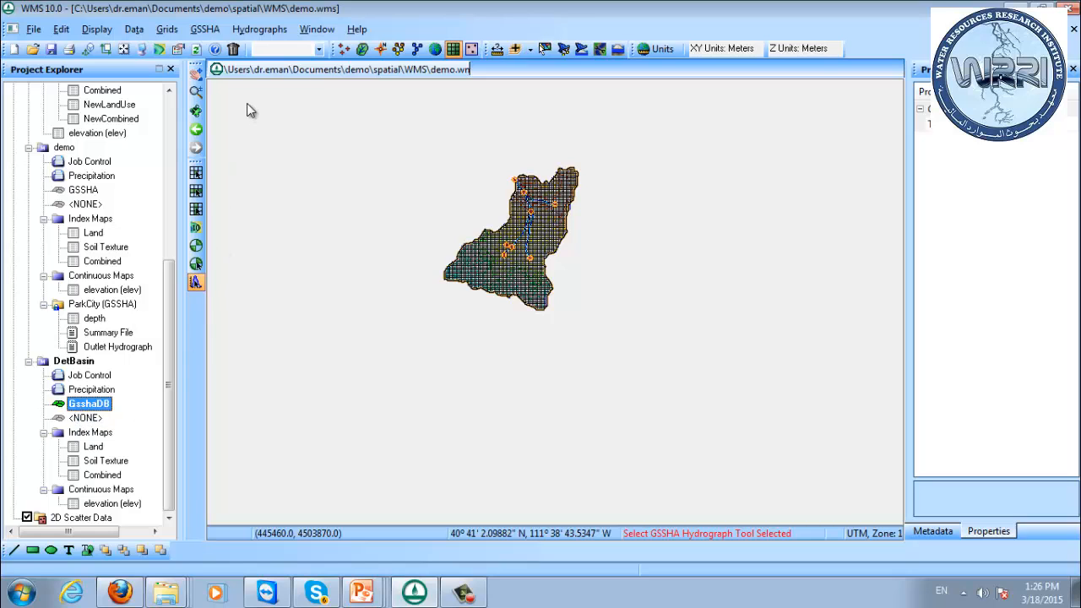
# Create a feature node on the main stream arc, between the junction of the two southern branches and the junction nearer the outlet.
pyautogui.click(381, 49)
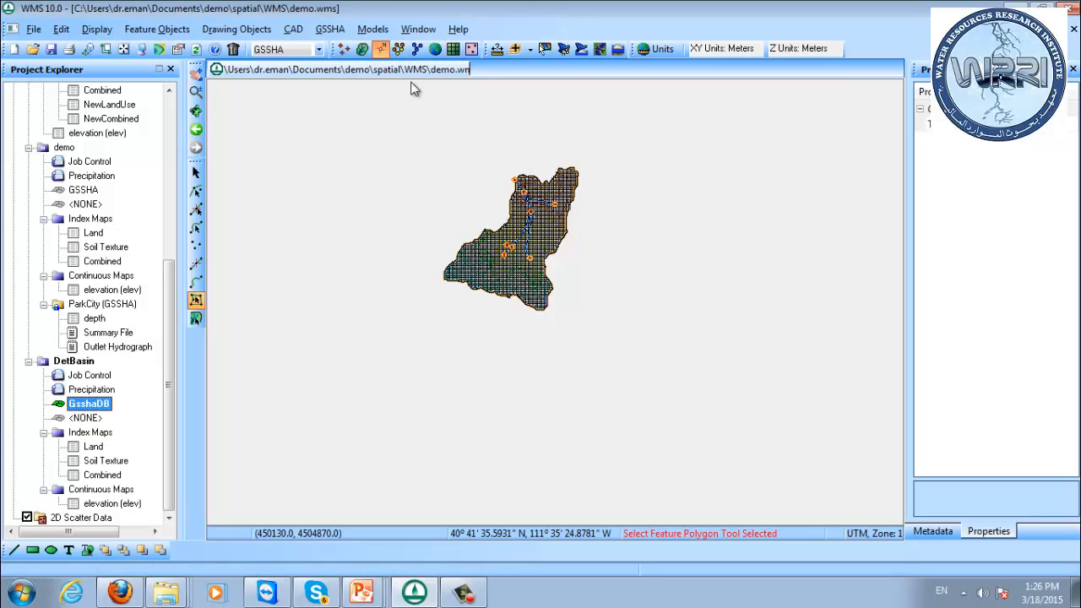
pyautogui.click(196, 192)
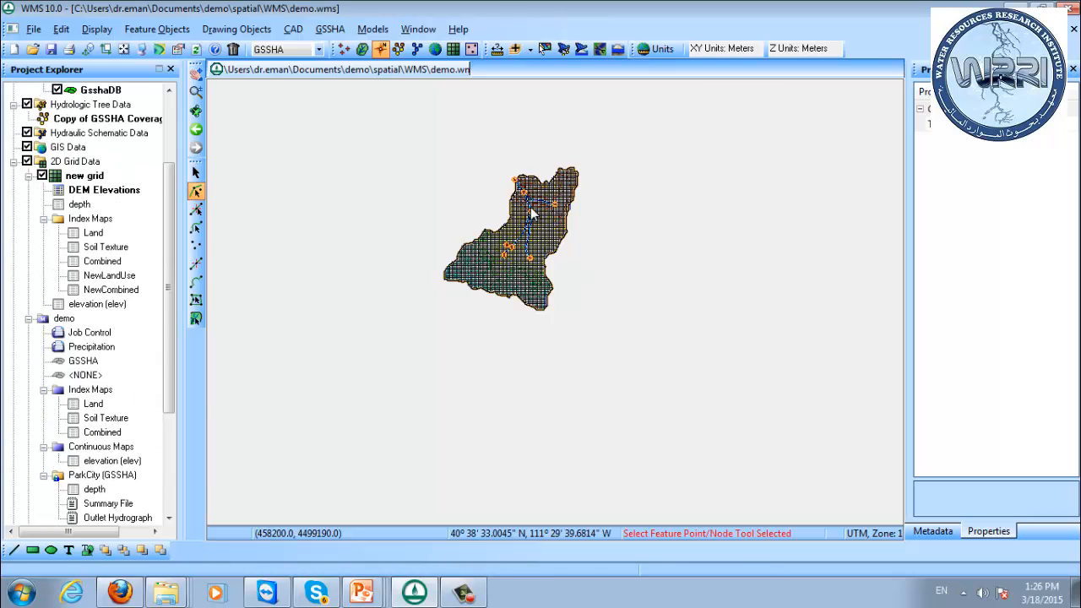
pyautogui.scroll(5, 535, 217)
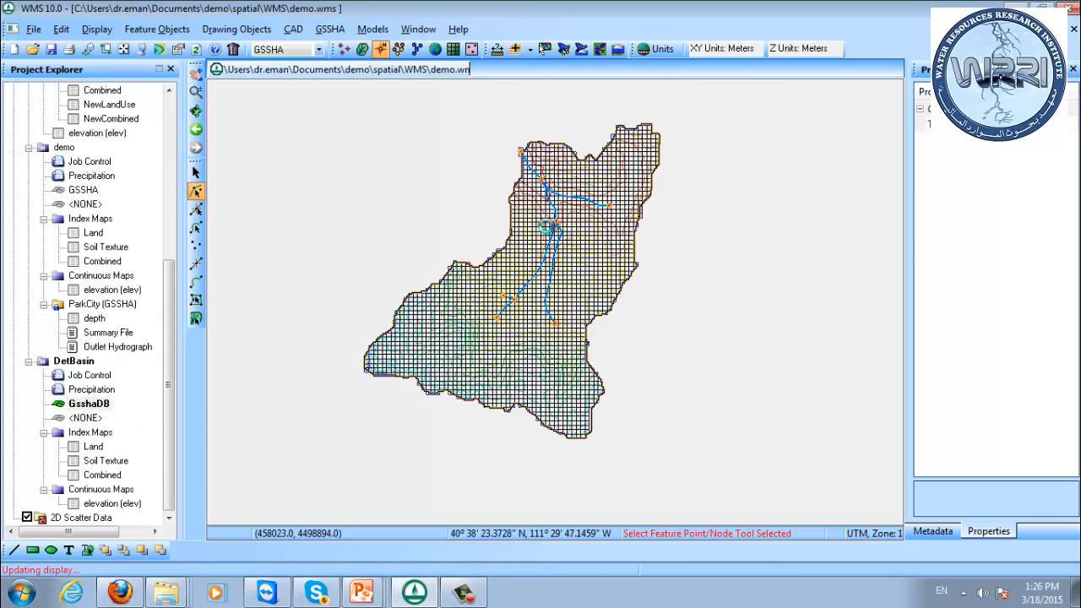
pyautogui.scroll(2, 571, 228)
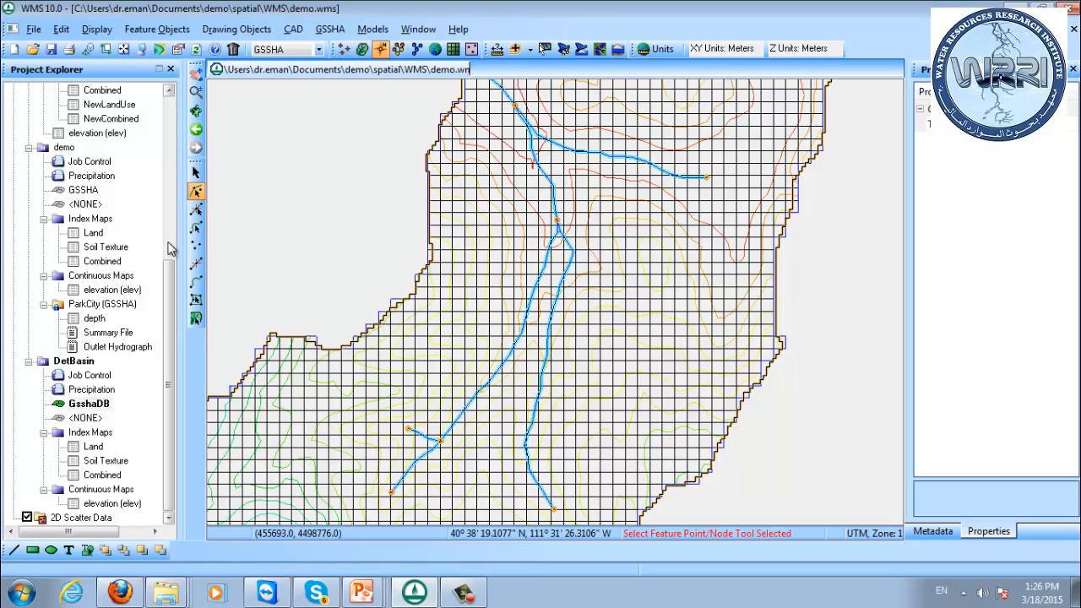
pyautogui.click(196, 245)
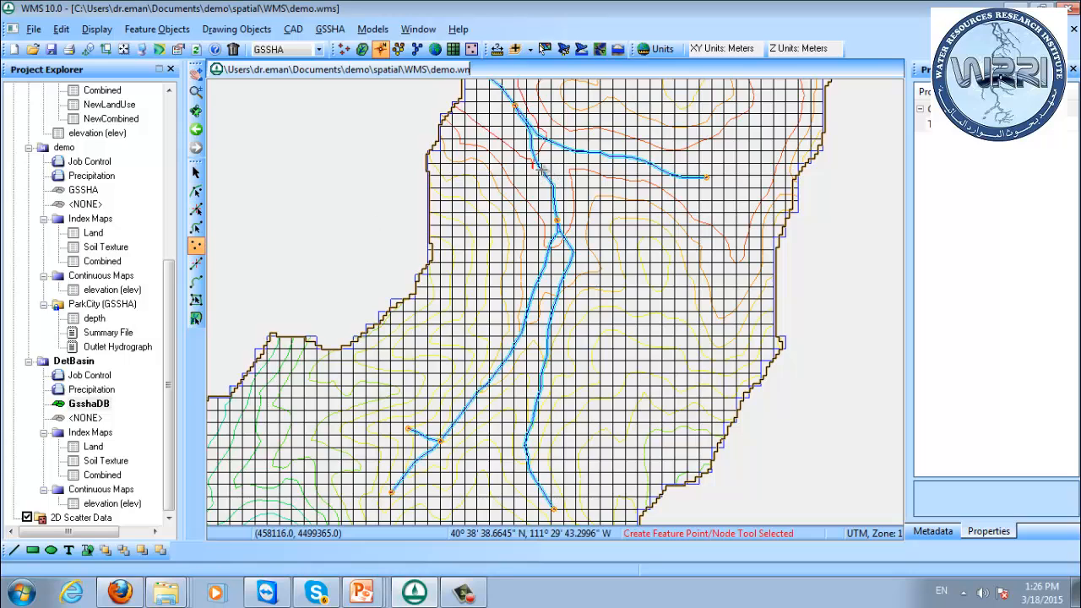
pyautogui.click(543, 171)
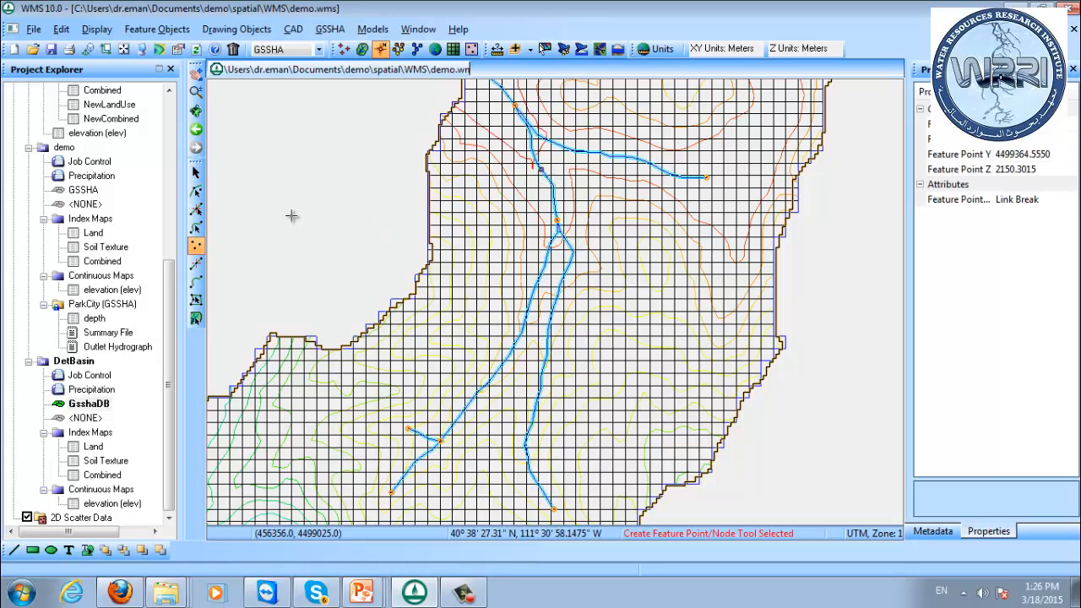
pyautogui.click(196, 191)
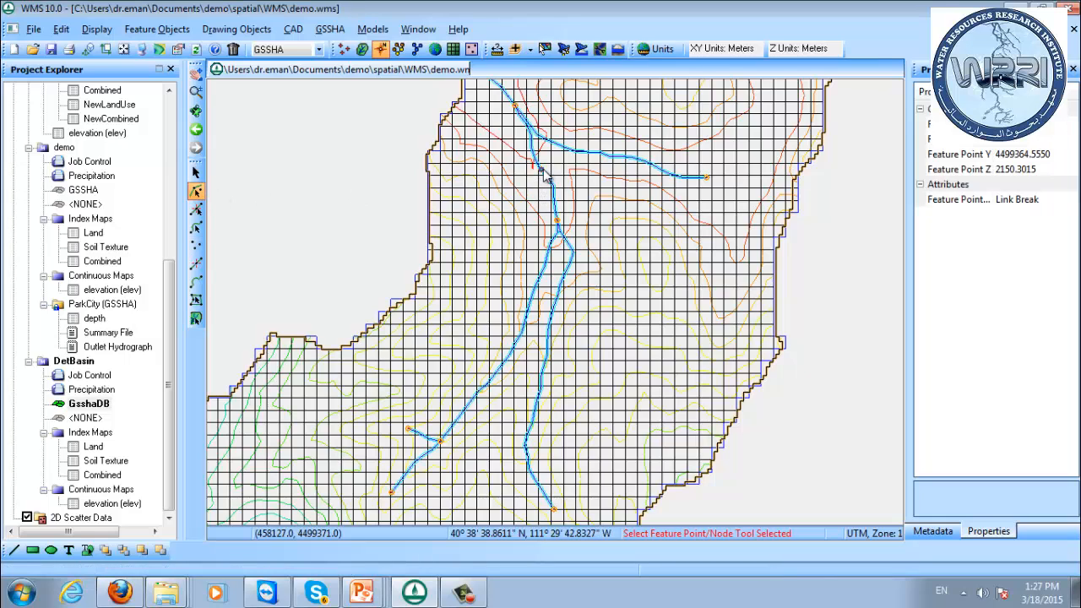
# Add a detention basin as a hydraulic structure on the new node of the main stream arc.
pyautogui.doubleClick(545, 173)
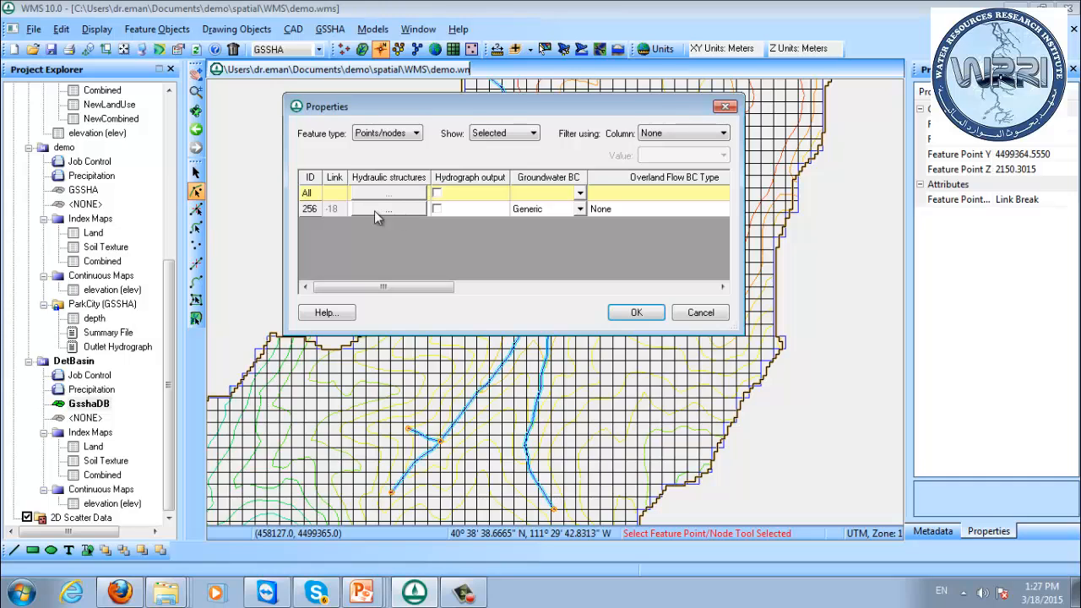
pyautogui.click(389, 209)
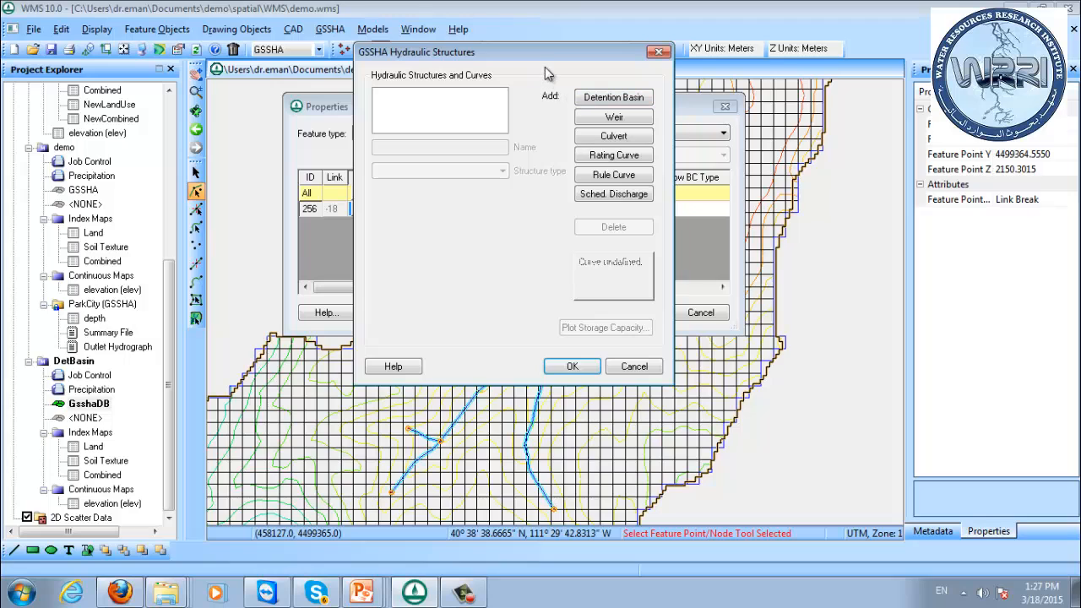
pyautogui.moveTo(544, 61); pyautogui.dragTo(608, 82)
pyautogui.click(688, 117)
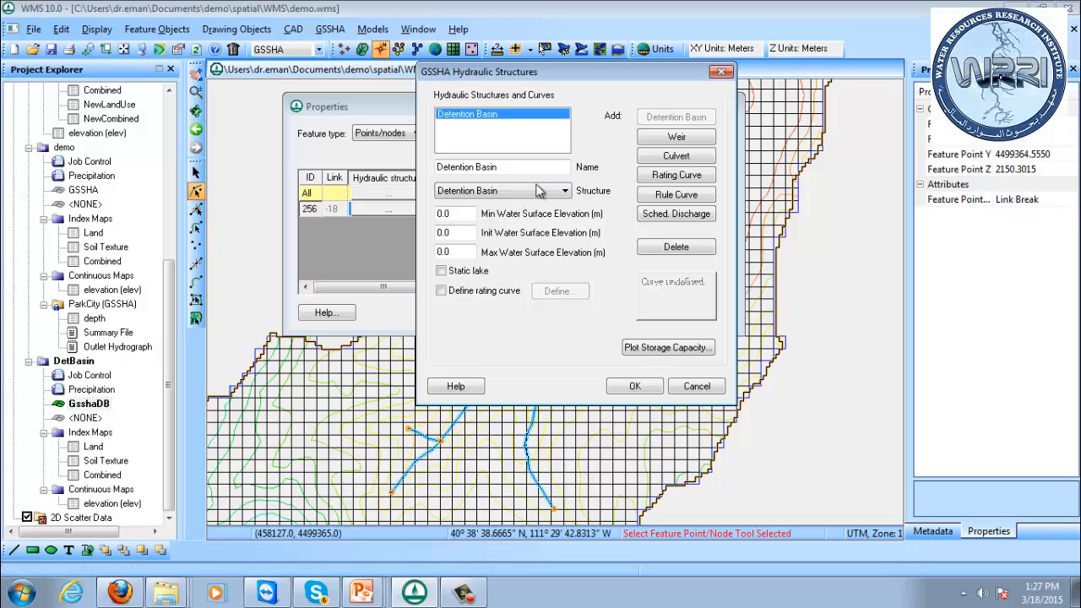
pyautogui.click(635, 386)
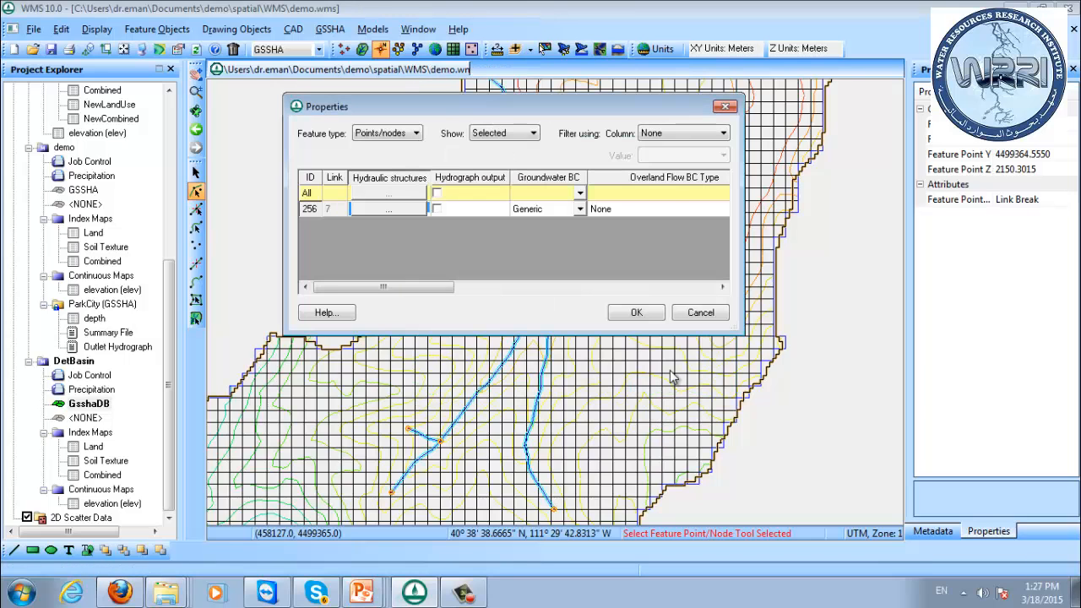
pyautogui.click(630, 314)
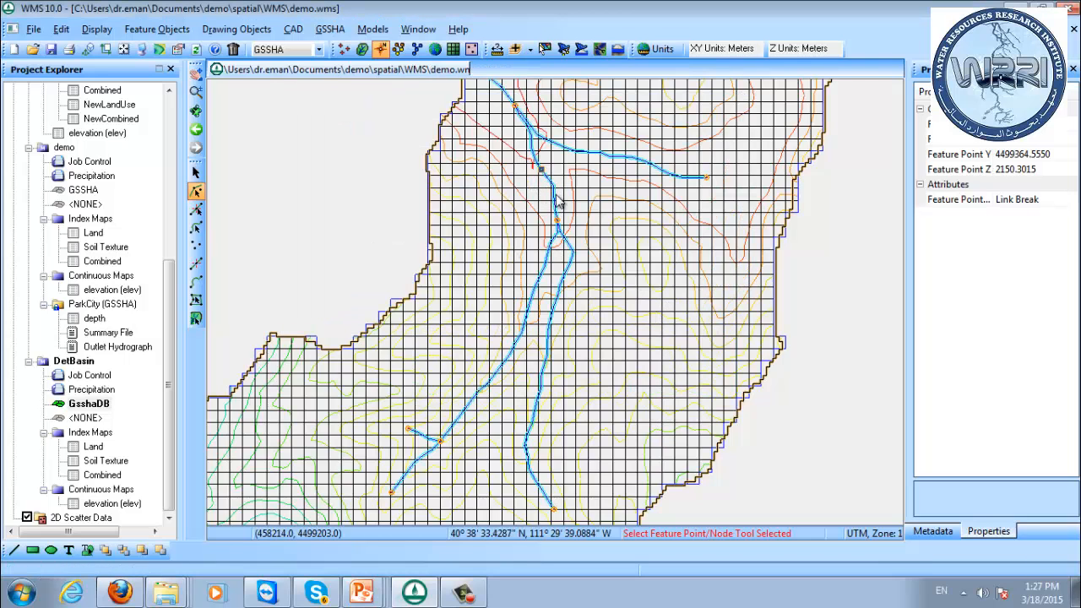
# Check the ground elevations around the basin node using the DEM and 2D grid data.
pyautogui.click(344, 49)
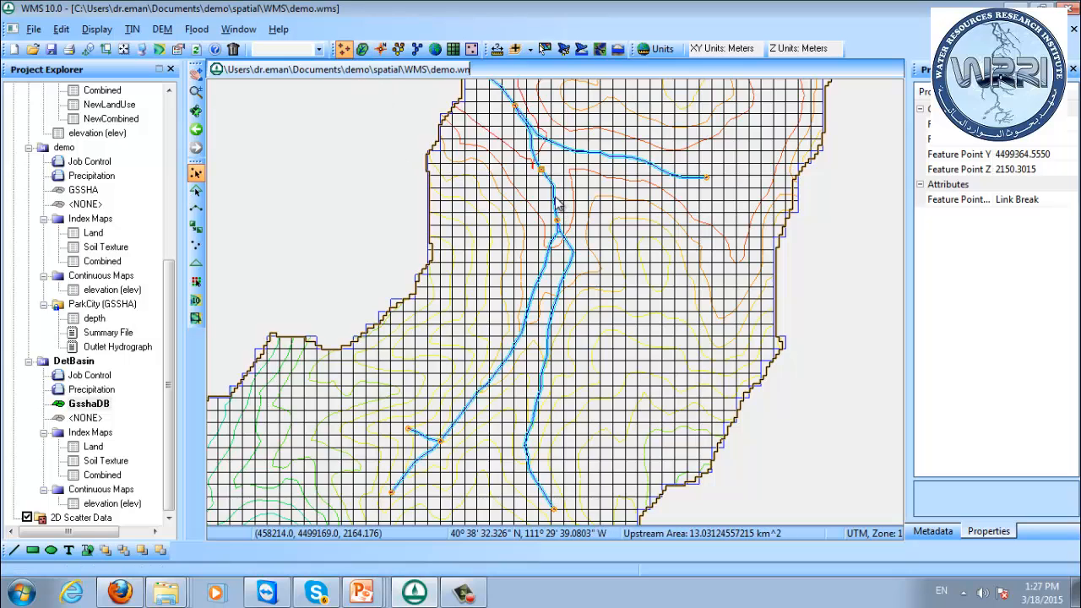
pyautogui.click(453, 48)
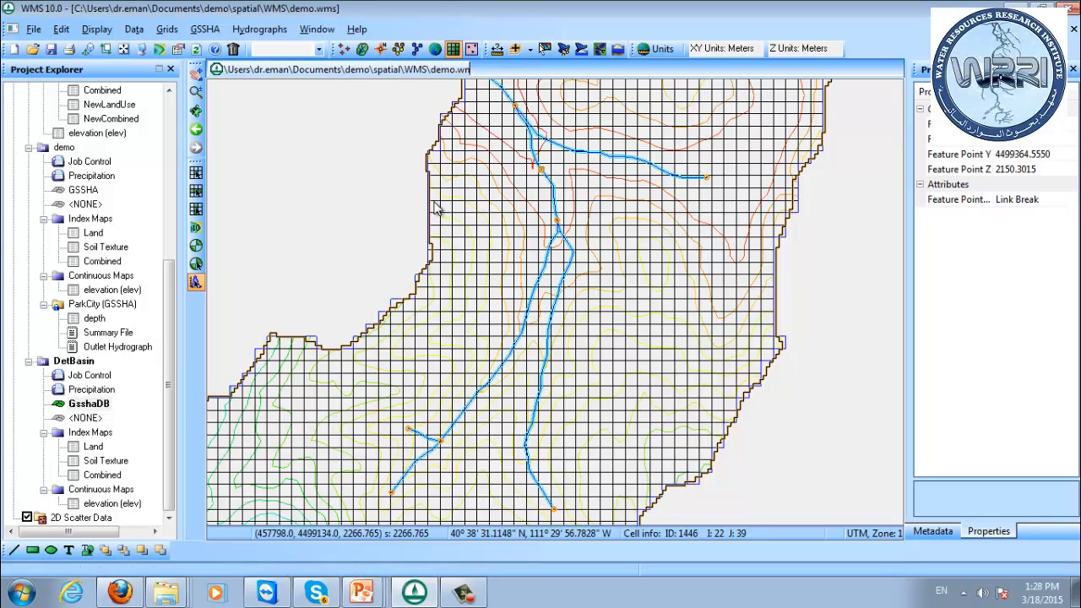
pyautogui.click(362, 48)
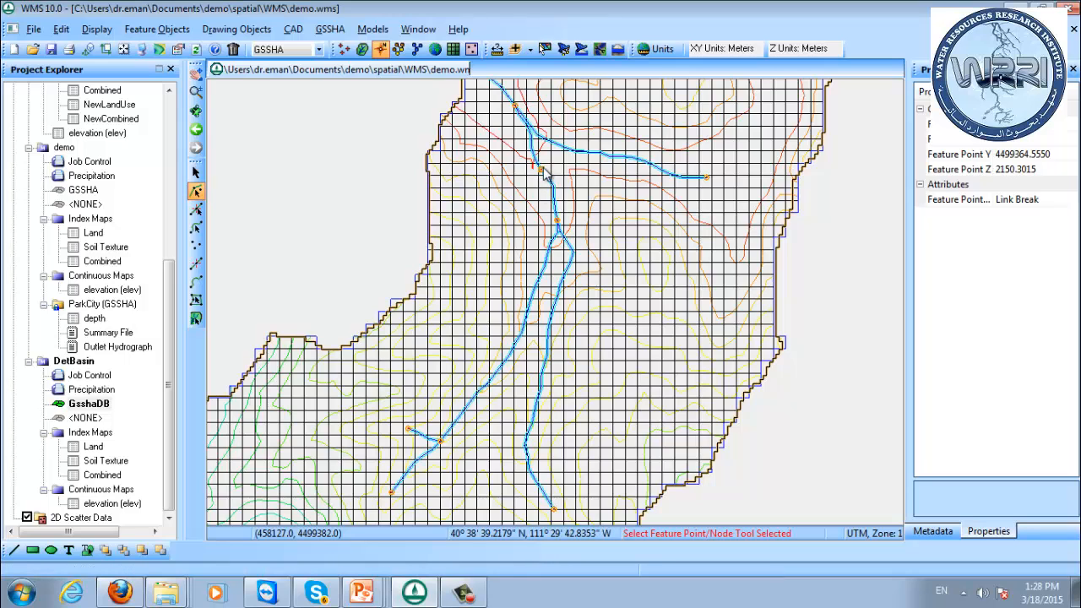
pyautogui.doubleClick(542, 171)
pyautogui.click(398, 213)
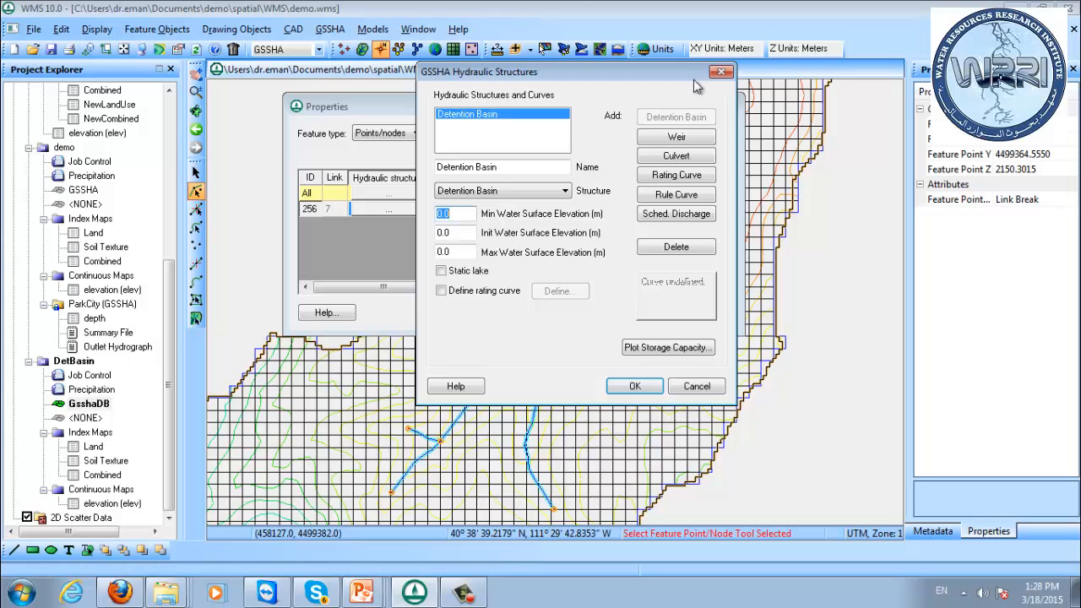
pyautogui.click(720, 73)
pyautogui.moveTo(587, 110); pyautogui.dragTo(857, 210)
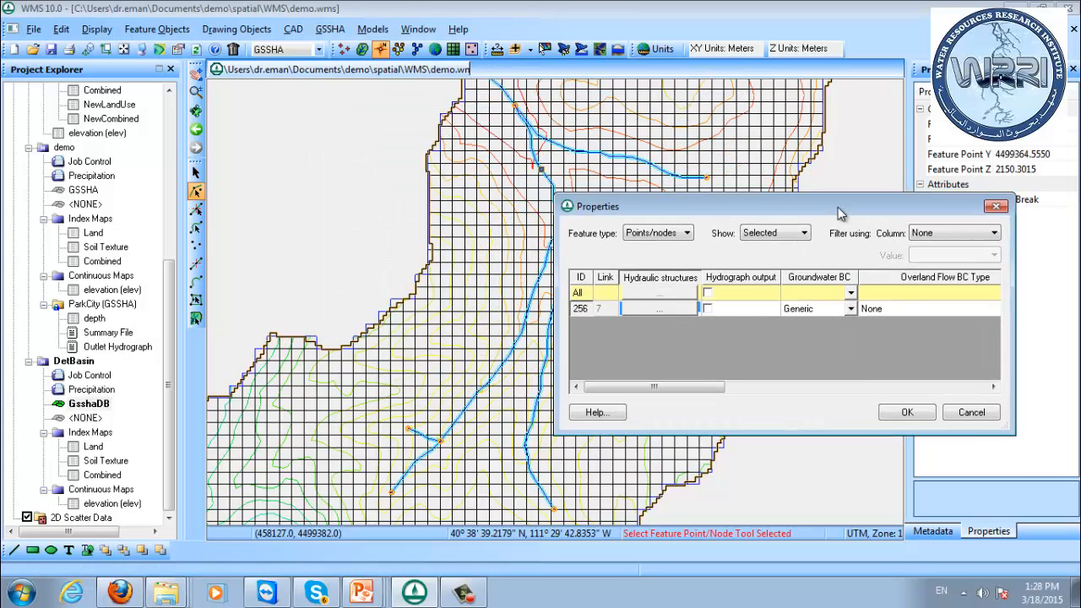
pyautogui.click(971, 412)
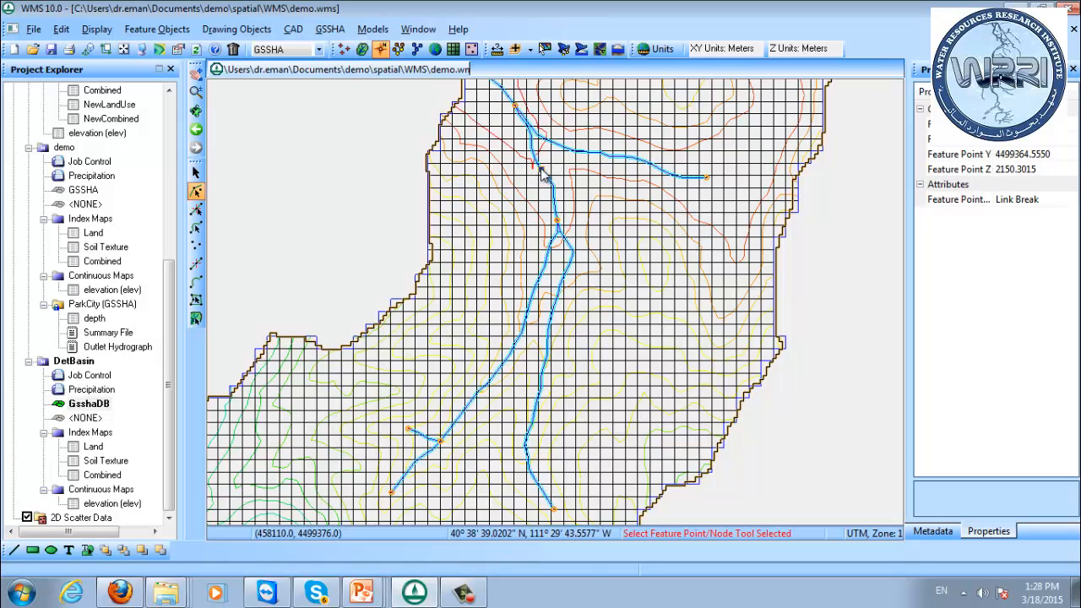
# Set the detention basin's minimum, initial and maximum water surface elevations to 2160, 2190 and 2220 m.
pyautogui.doubleClick(543, 175)
pyautogui.click(684, 313)
pyautogui.click(678, 317)
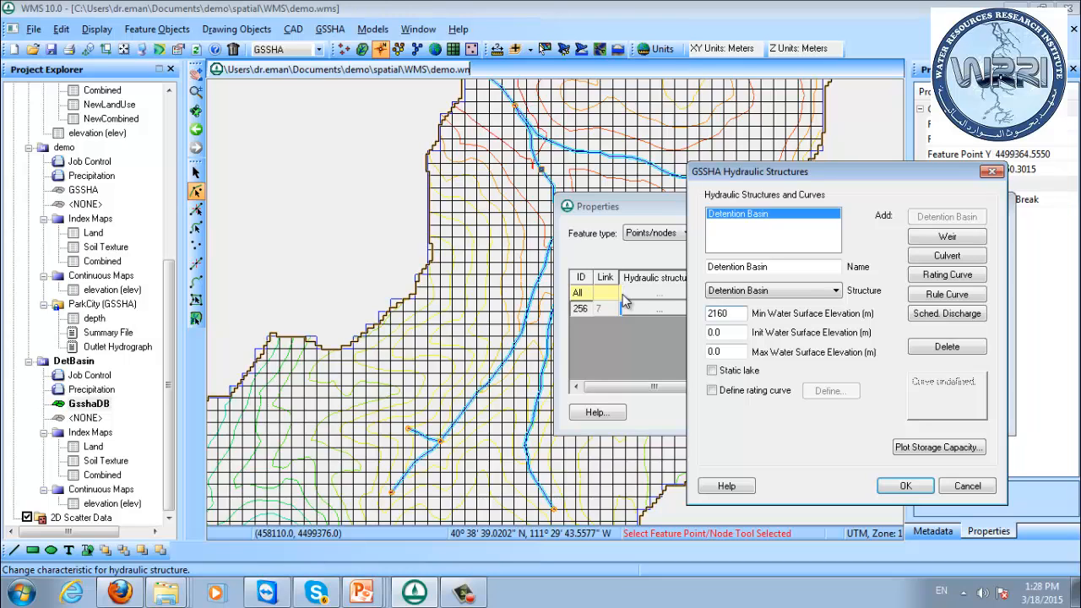
pyautogui.doubleClick(726, 333)
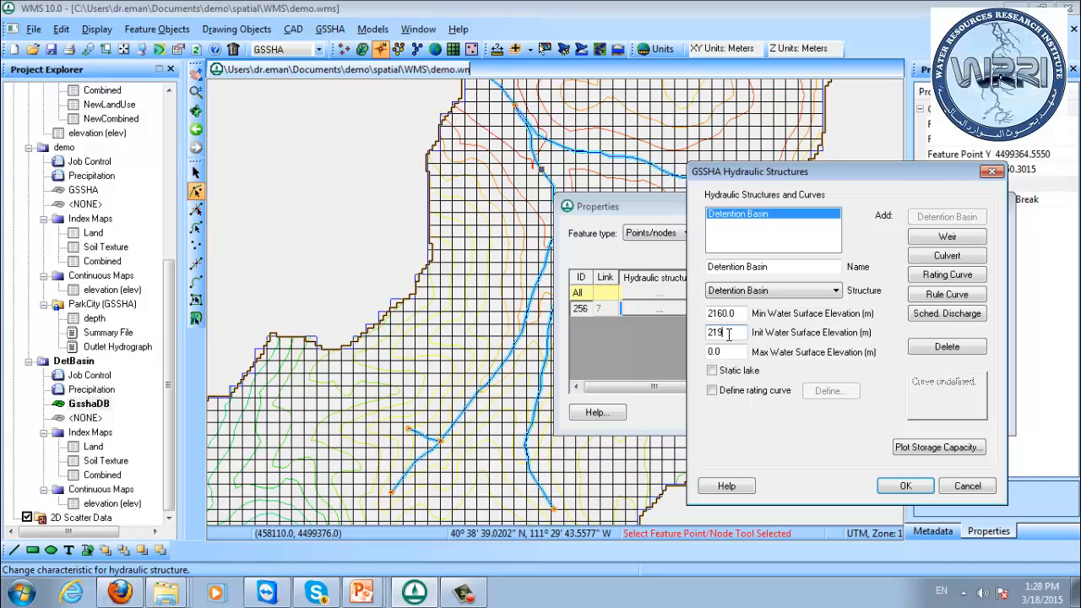
pyautogui.doubleClick(737, 352)
pyautogui.write('2220')
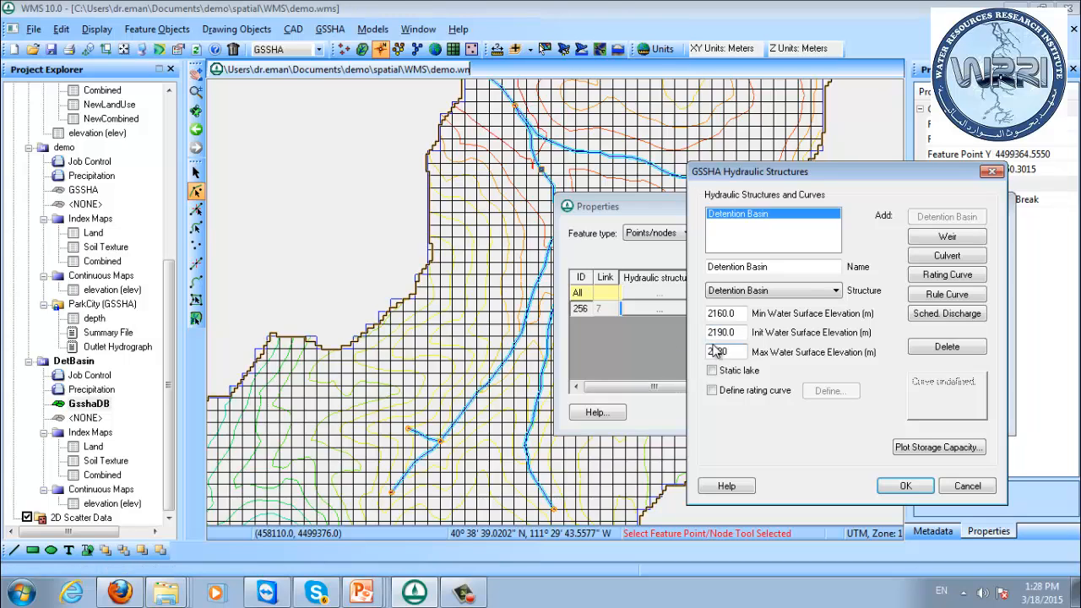
pyautogui.click(729, 333)
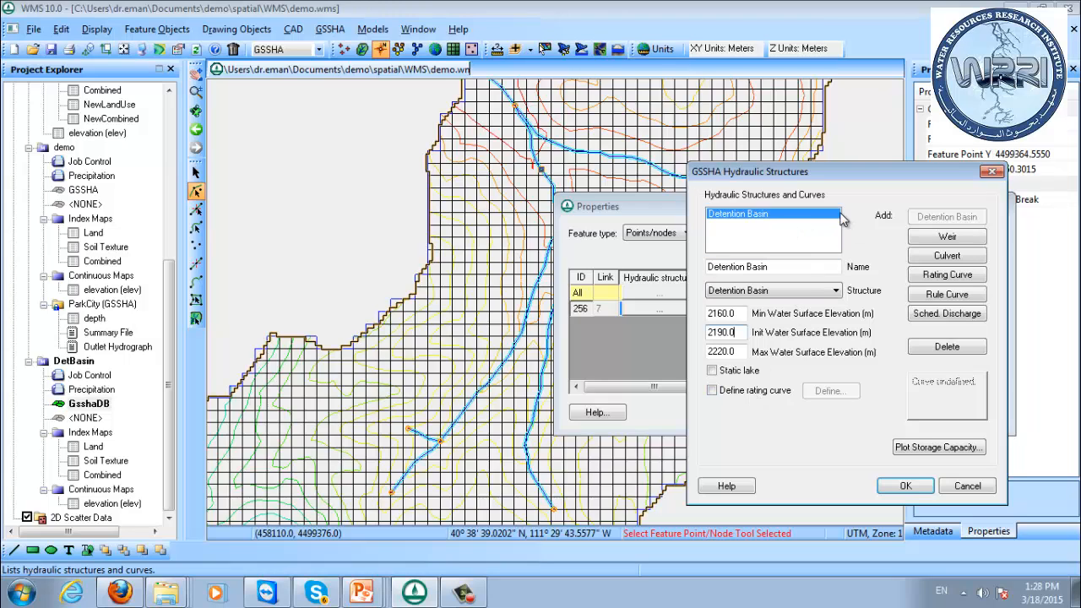
pyautogui.click(905, 487)
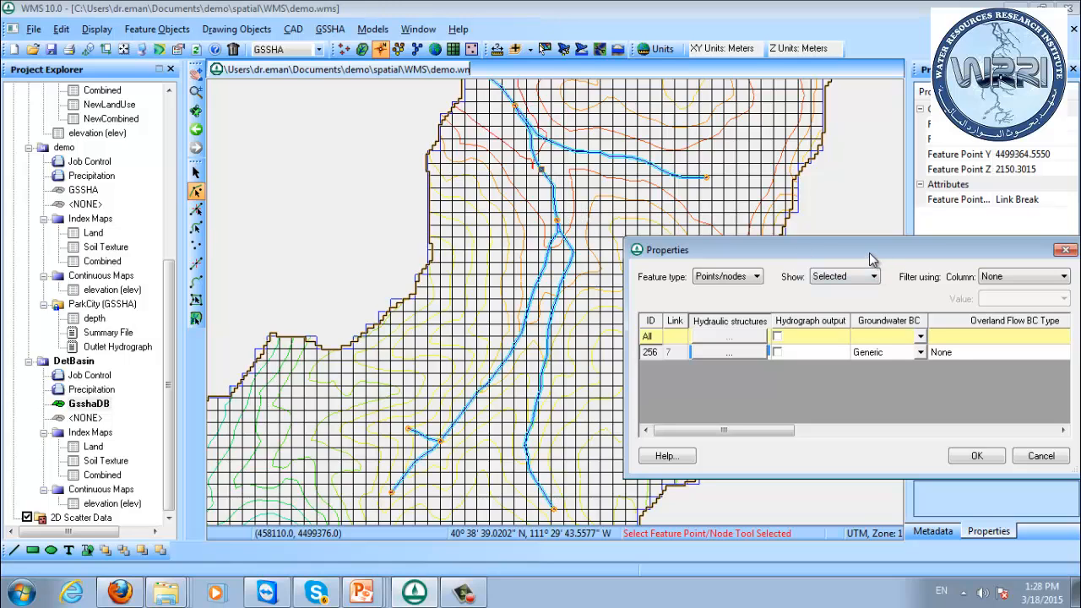
# Reopen the hydraulic structures of the detention basin node.
pyautogui.moveTo(872, 259); pyautogui.dragTo(814, 298)
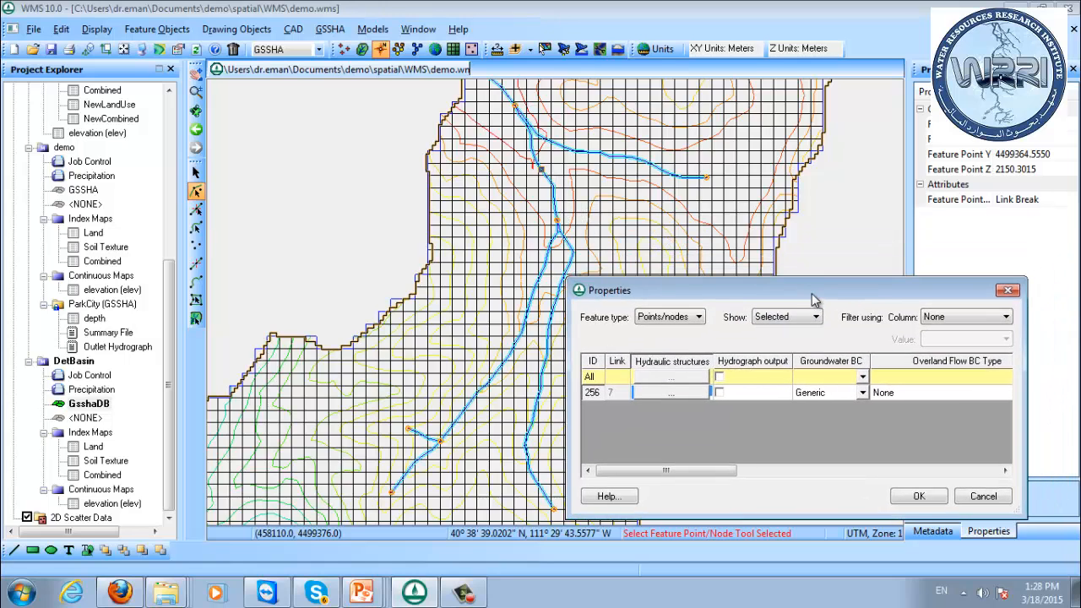
pyautogui.click(684, 395)
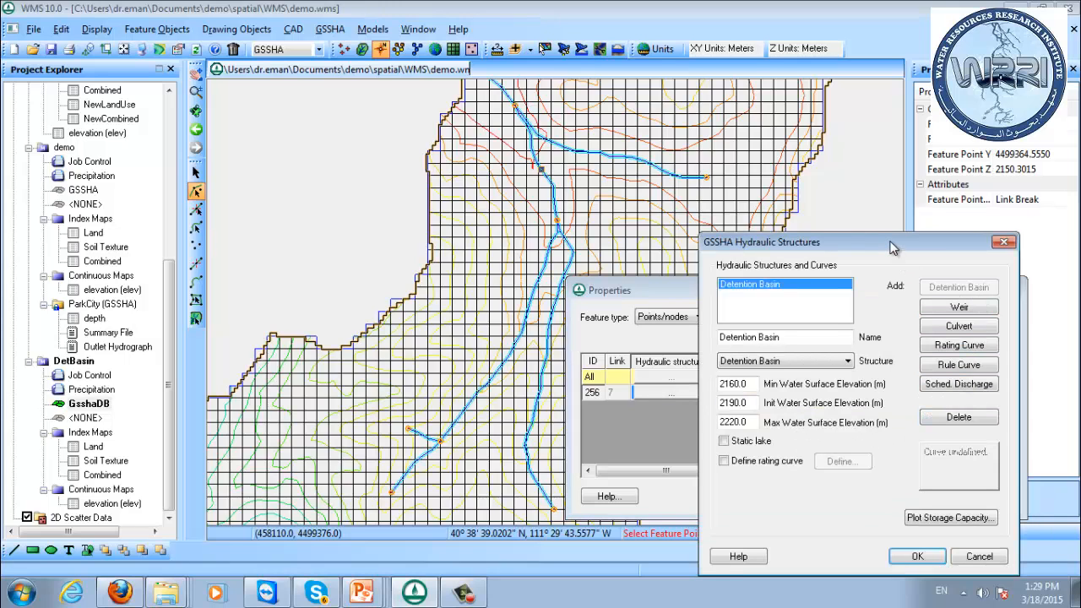
pyautogui.moveTo(893, 247); pyautogui.dragTo(862, 228)
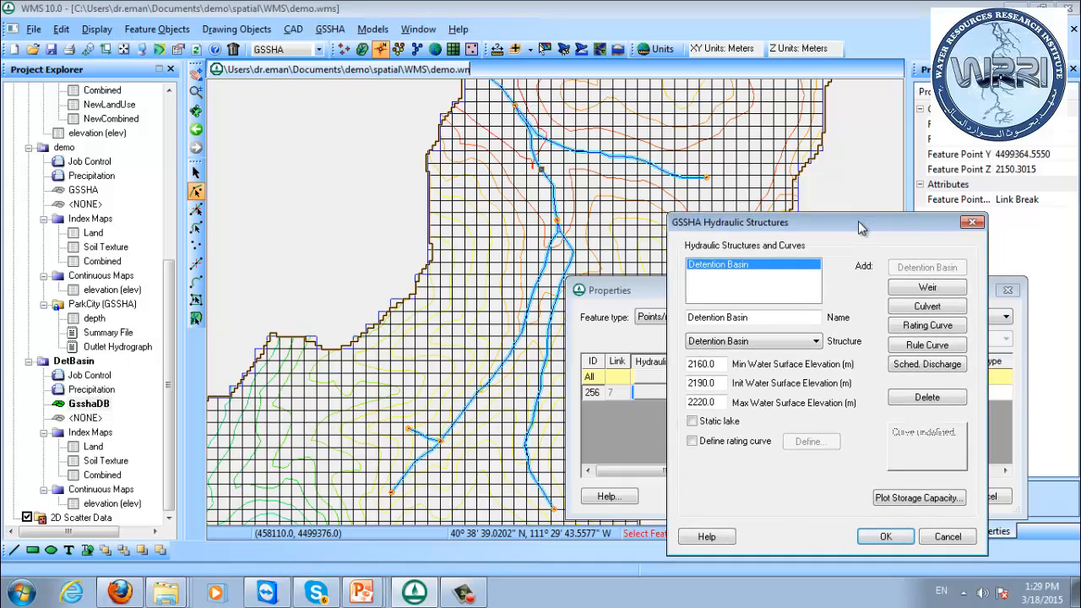
pyautogui.click(747, 444)
pyautogui.click(803, 442)
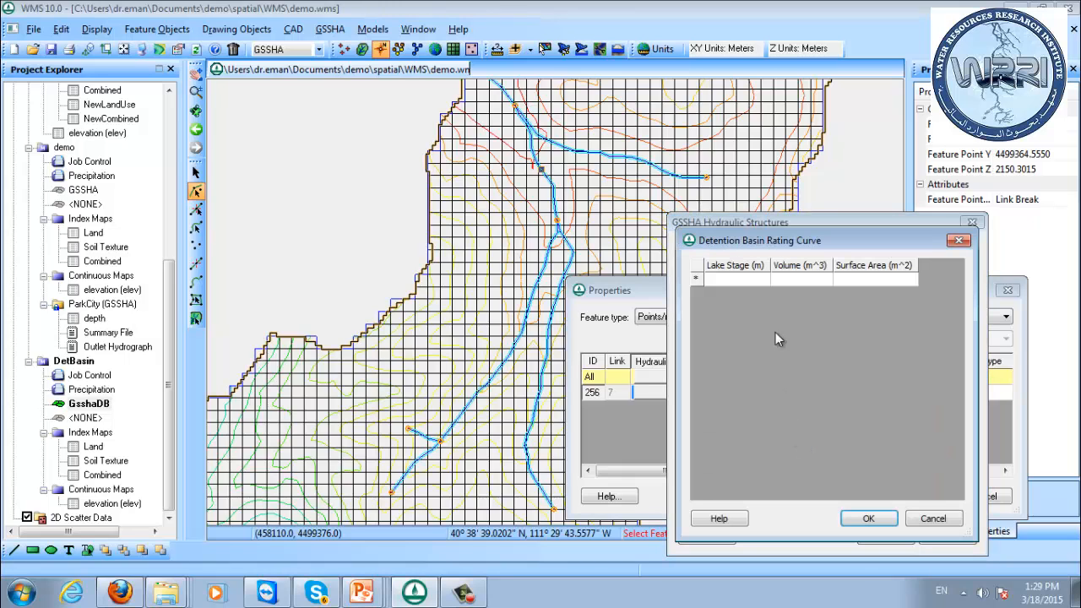
pyautogui.click(933, 518)
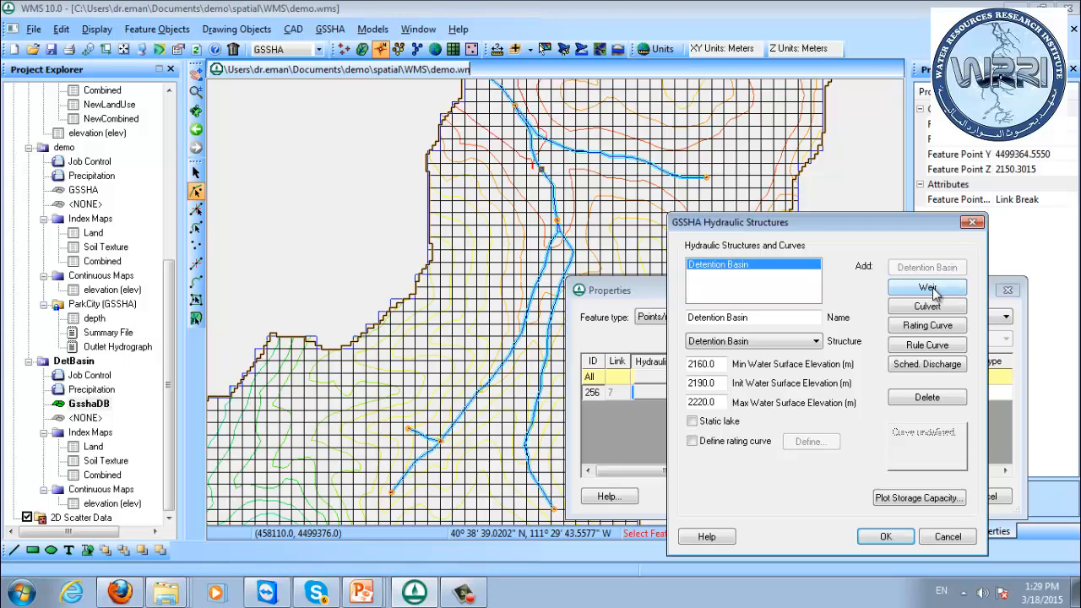
# Add a horizontal broad crested weir to the basin node with a 5 m crest length and a crest low point elevation of 2190 m.
pyautogui.click(929, 288)
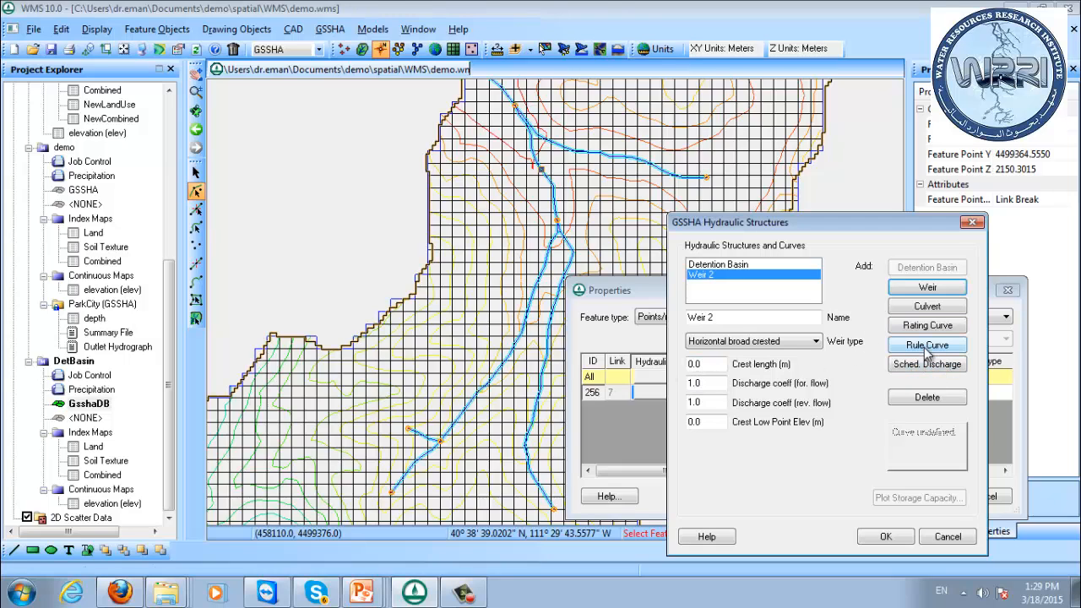
pyautogui.click(706, 364)
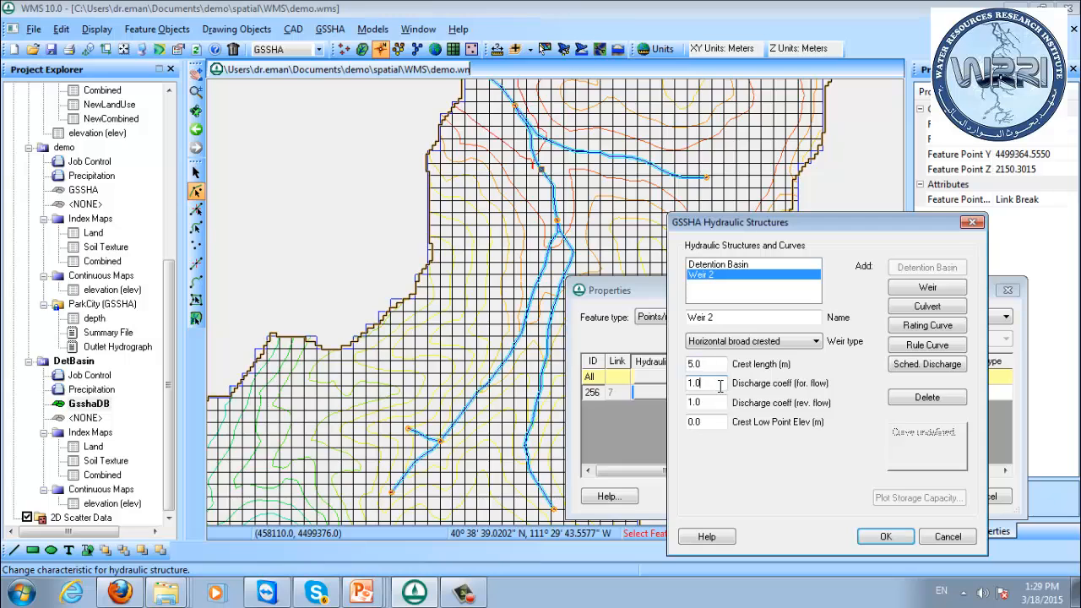
pyautogui.click(712, 422)
pyautogui.doubleClick(714, 420)
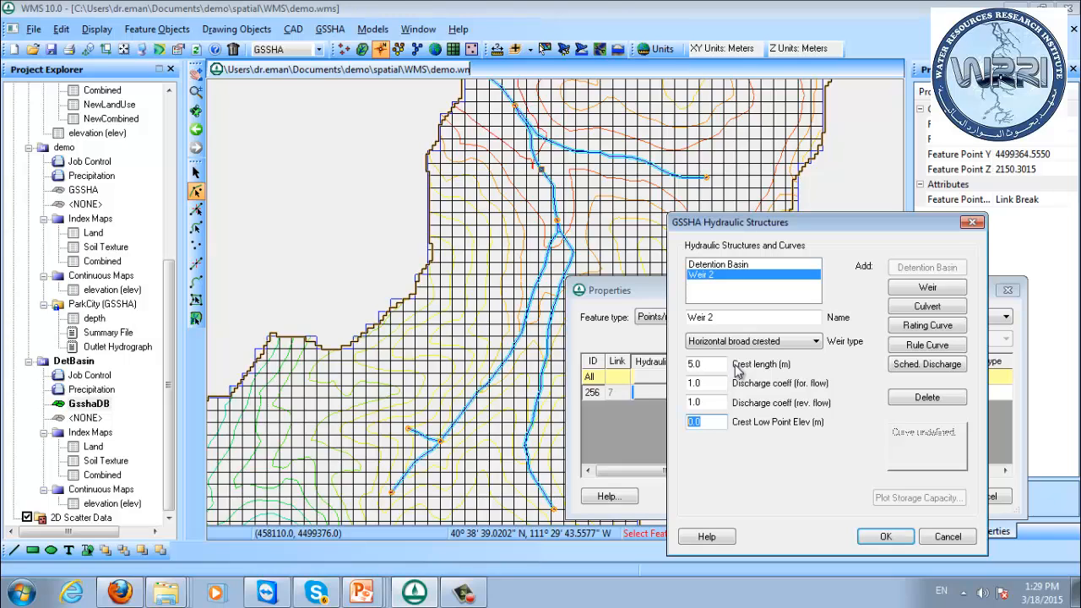
pyautogui.click(734, 265)
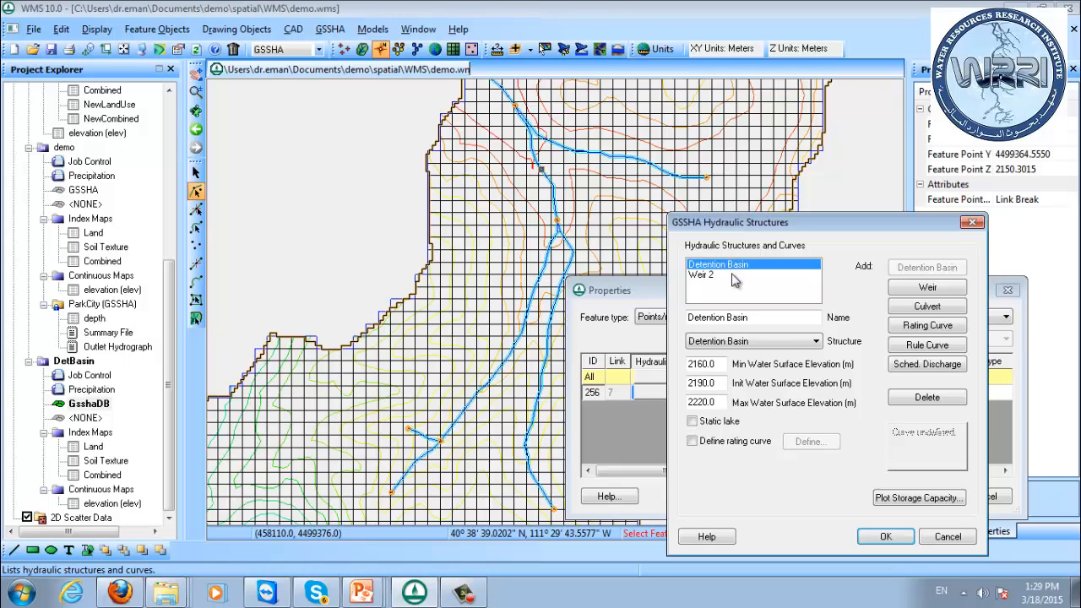
pyautogui.click(732, 275)
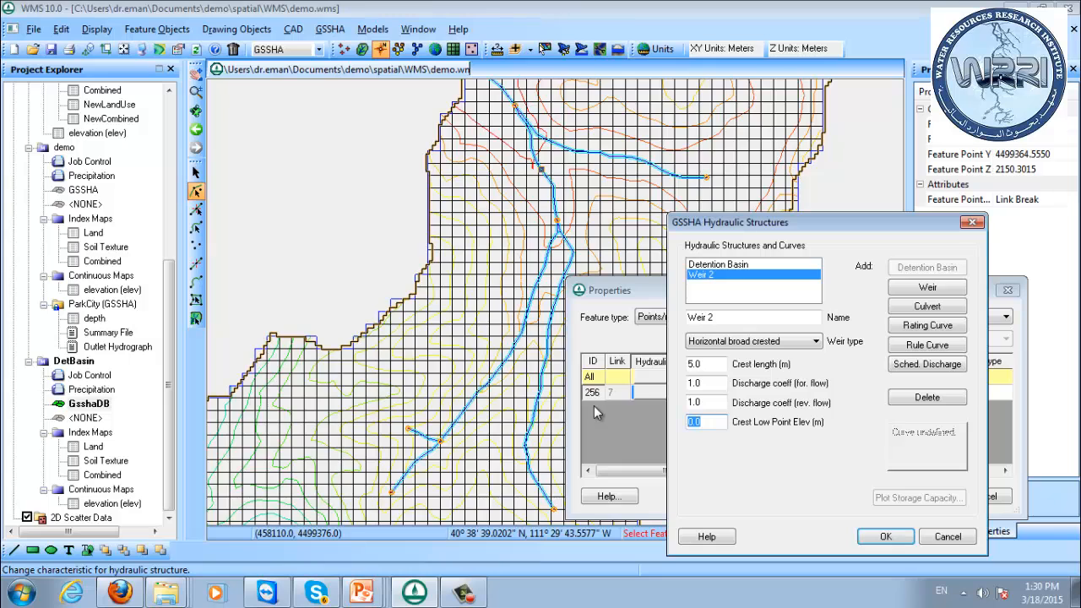
pyautogui.write('2190')
pyautogui.click(709, 403)
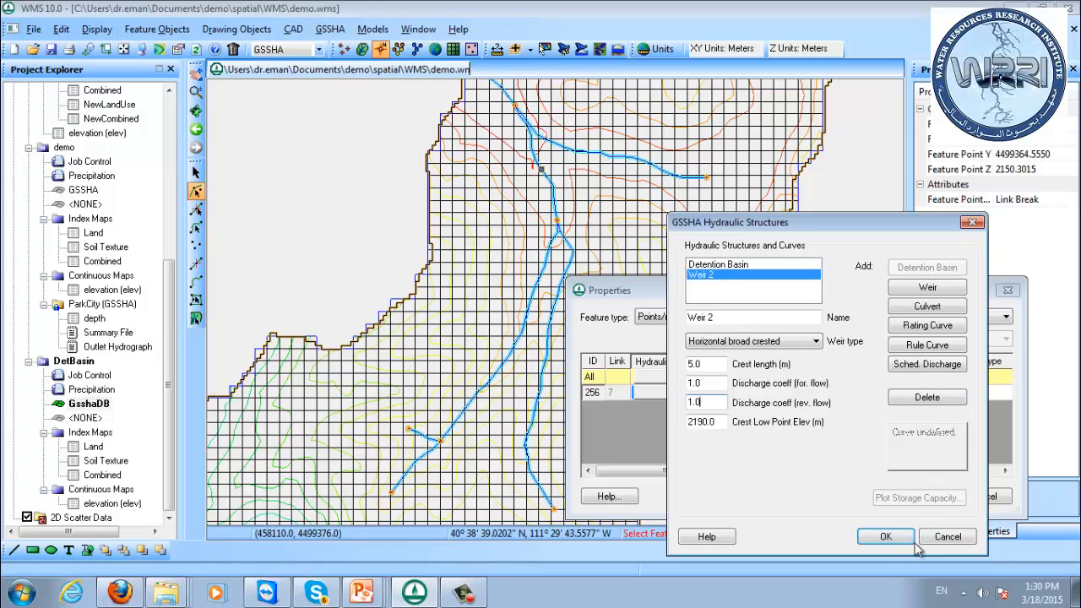
pyautogui.click(885, 538)
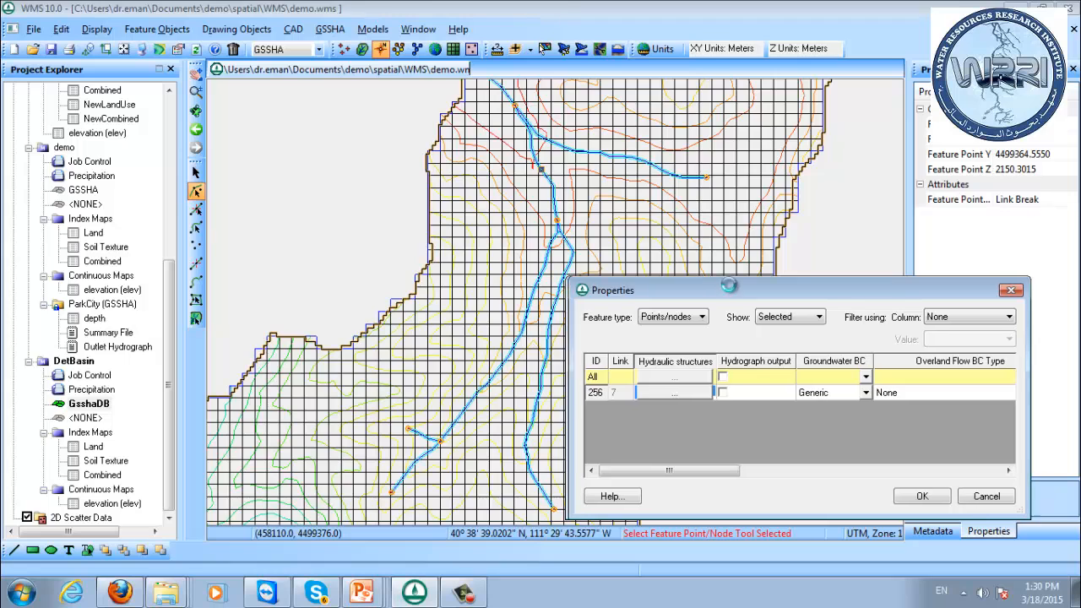
pyautogui.moveTo(721, 298); pyautogui.dragTo(749, 266)
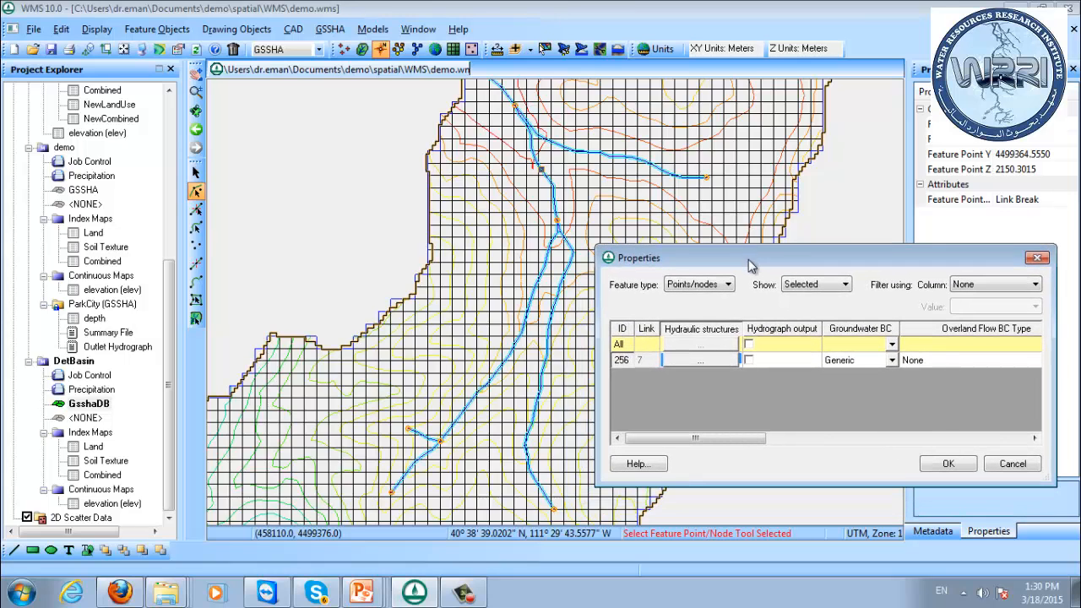
pyautogui.click(950, 465)
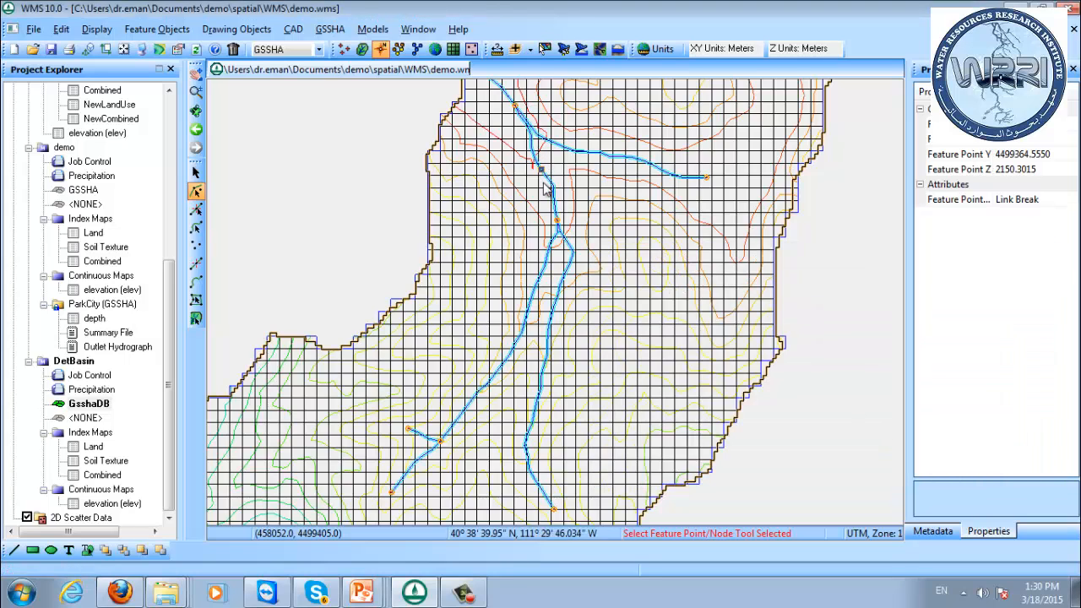
pyautogui.click(195, 285)
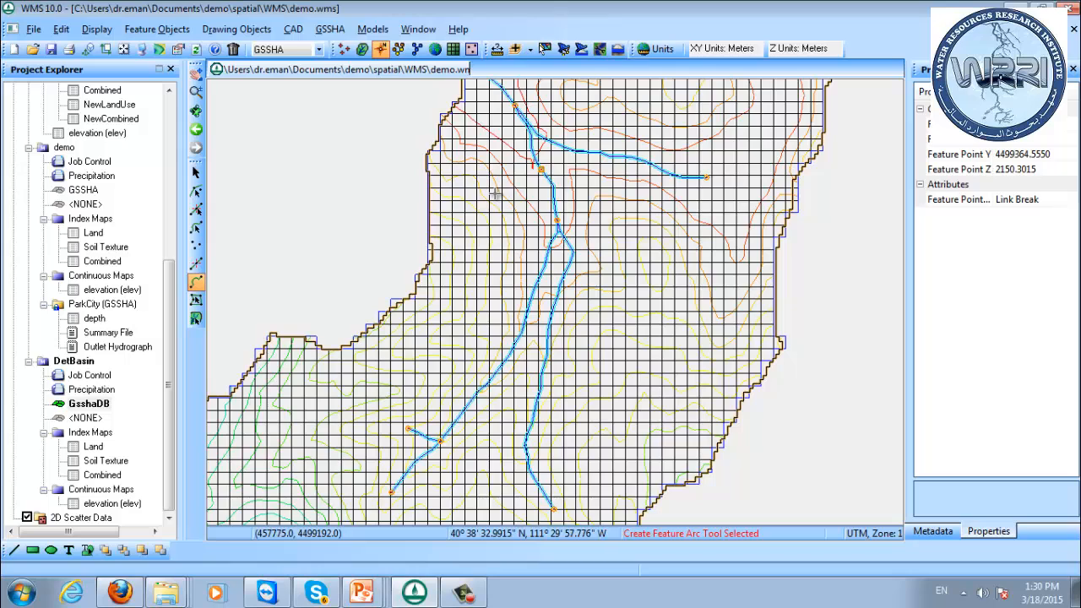
pyautogui.click(495, 193)
pyautogui.click(537, 166)
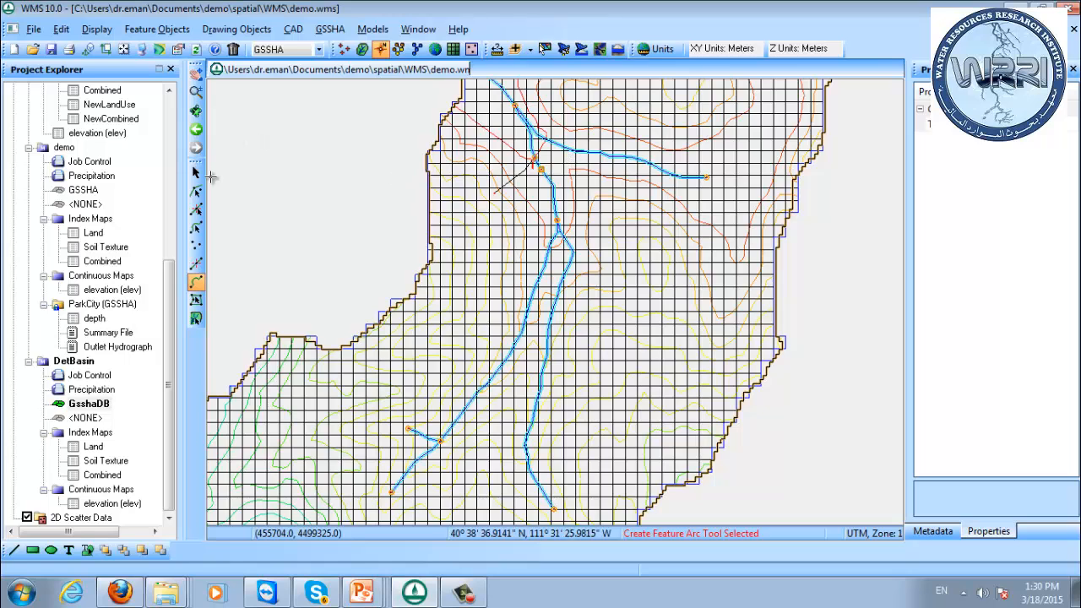
pyautogui.click(196, 228)
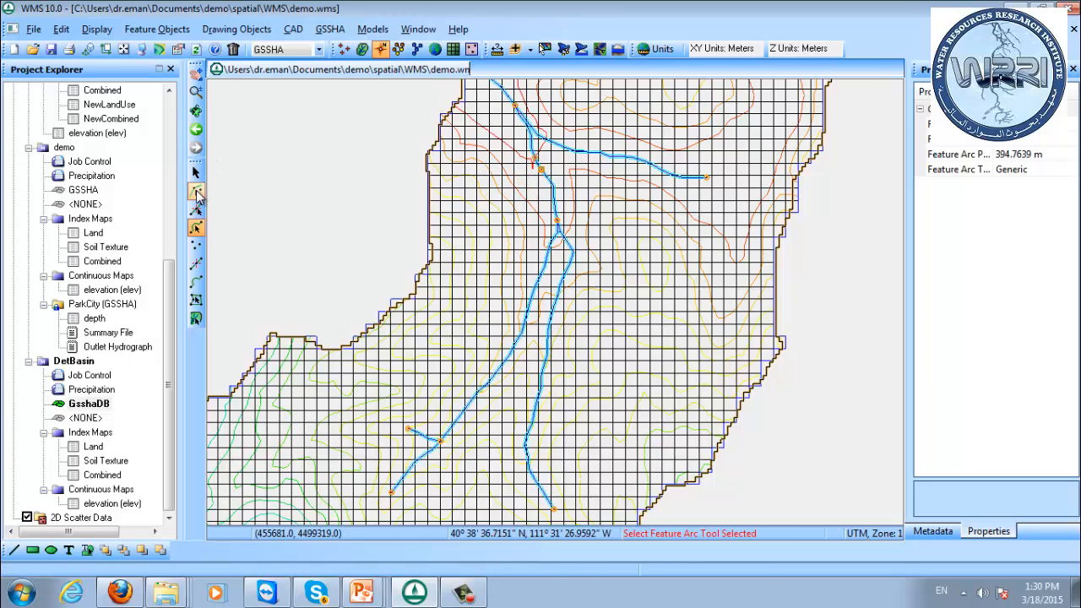
pyautogui.click(195, 191)
pyautogui.click(536, 158)
pyautogui.rightClick(536, 158)
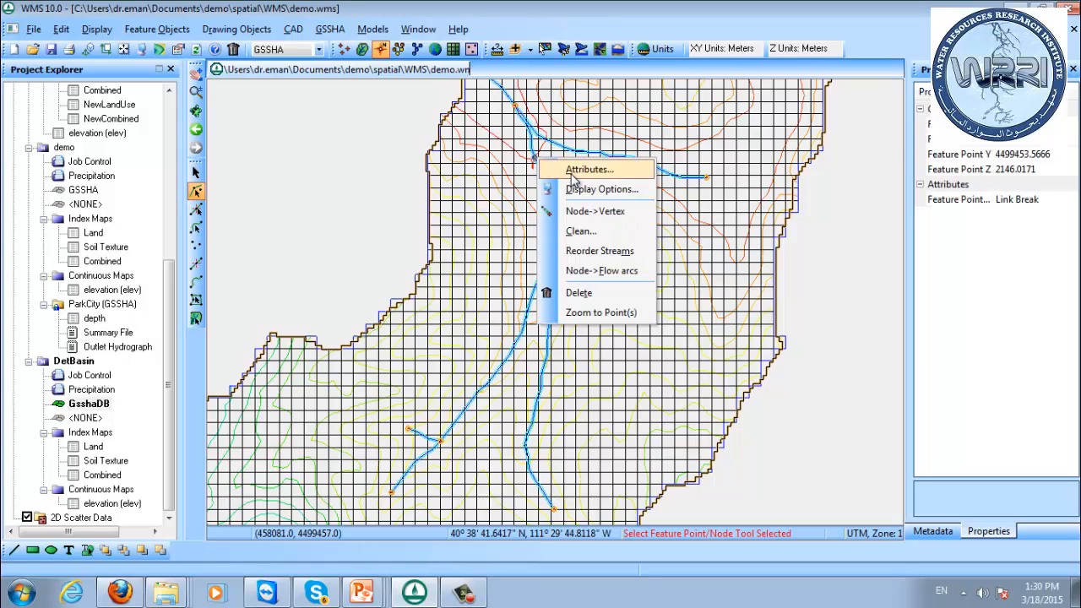
pyautogui.click(568, 213)
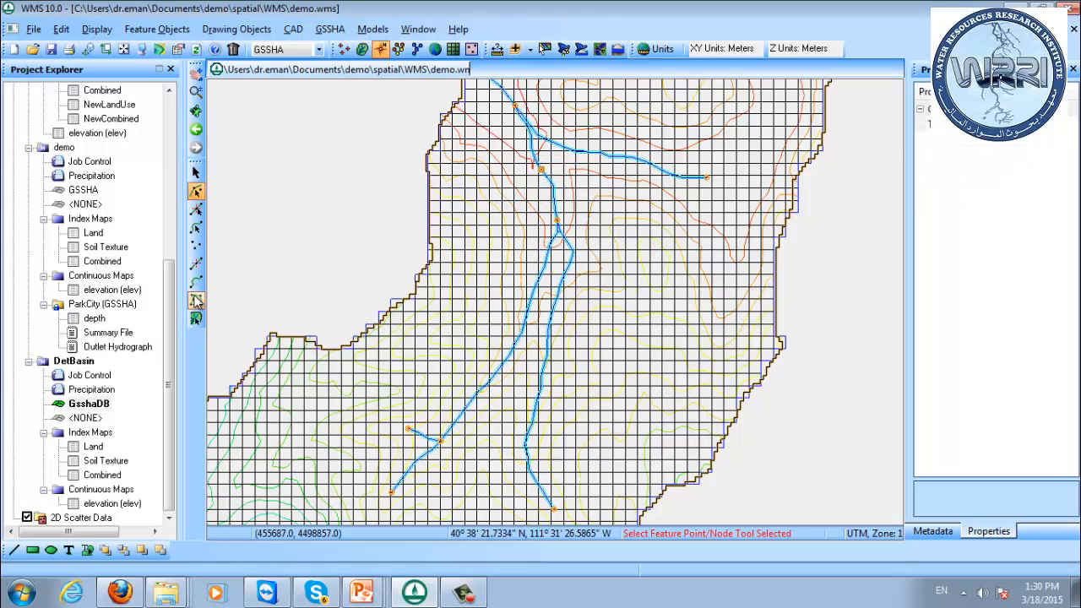
# Draw a curved feature arc about 1050 m long across the main stream at the detention basin node.
pyautogui.click(195, 282)
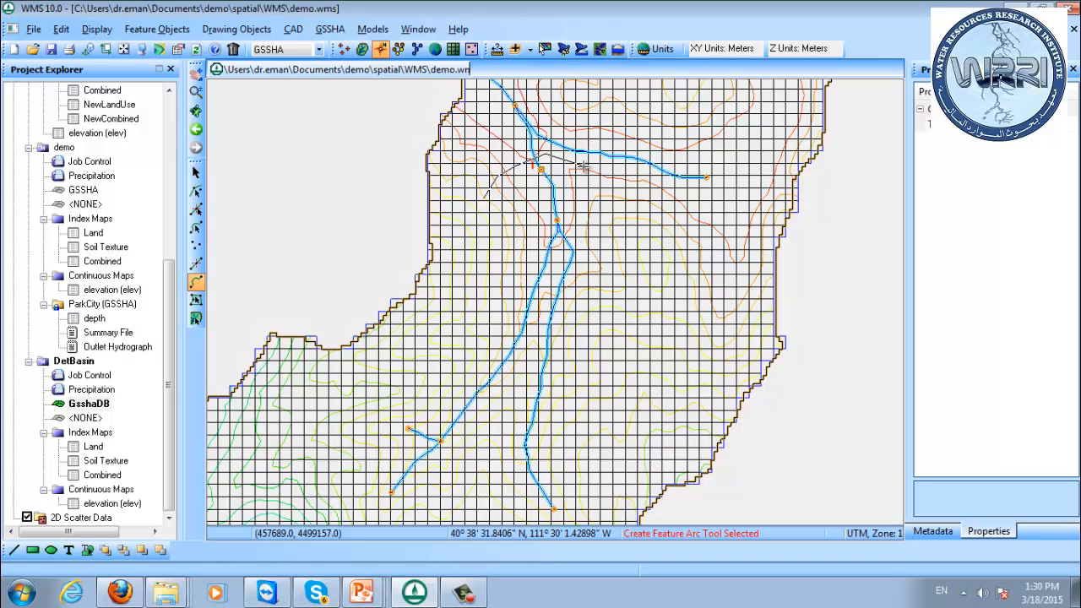
pyautogui.doubleClick(596, 191)
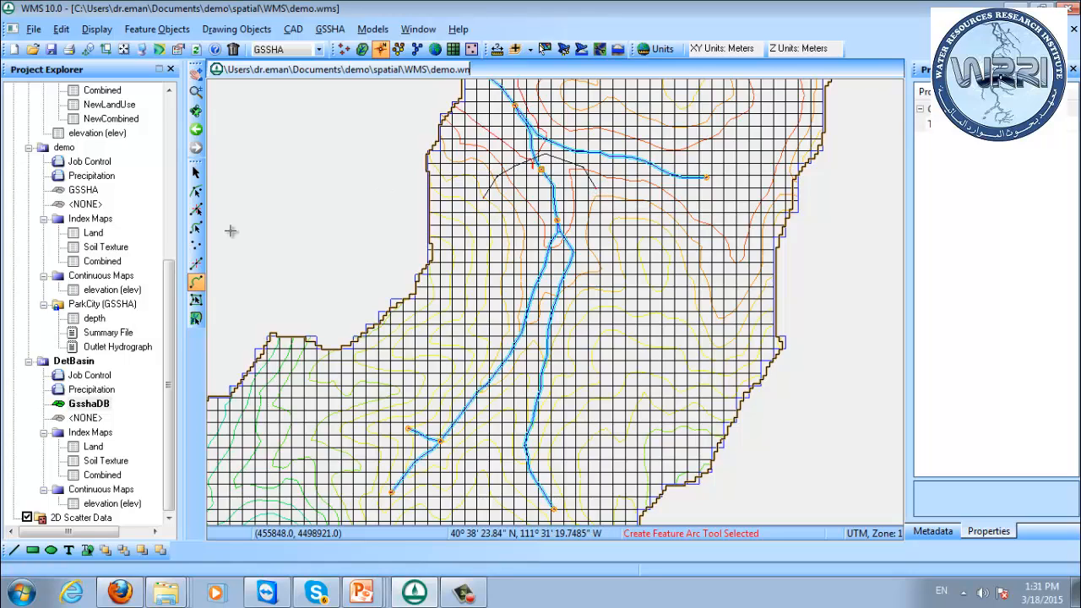
pyautogui.click(196, 228)
pyautogui.doubleClick(515, 174)
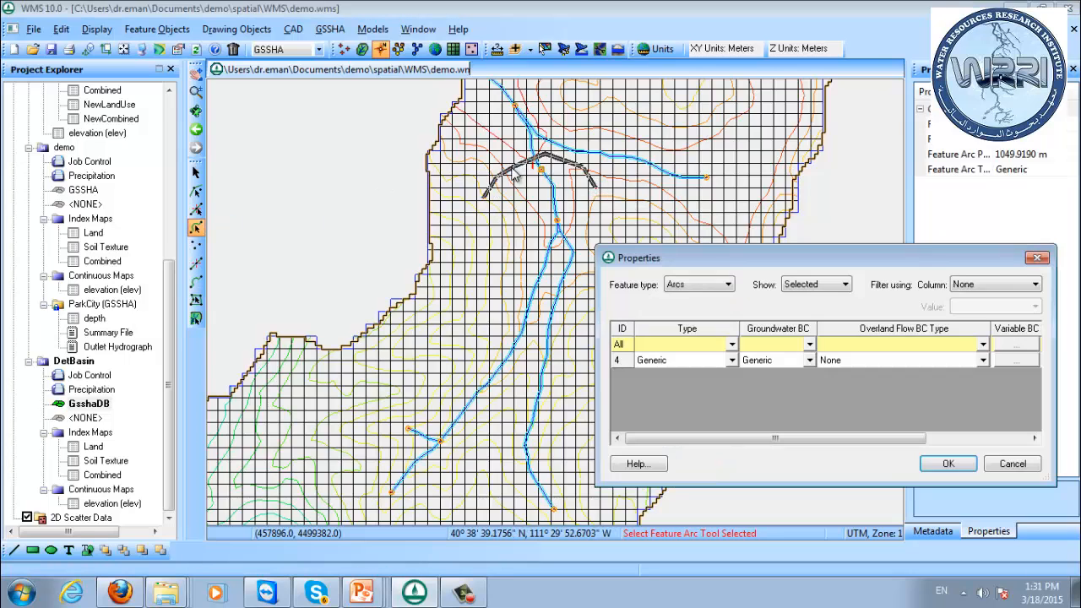
pyautogui.click(1013, 463)
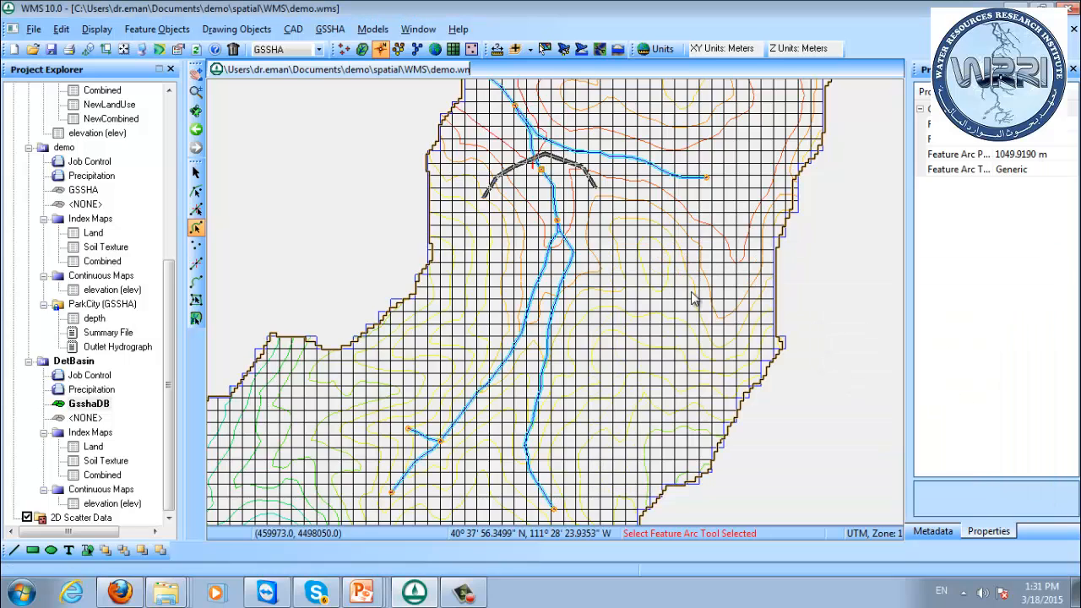
pyautogui.rightClick(517, 172)
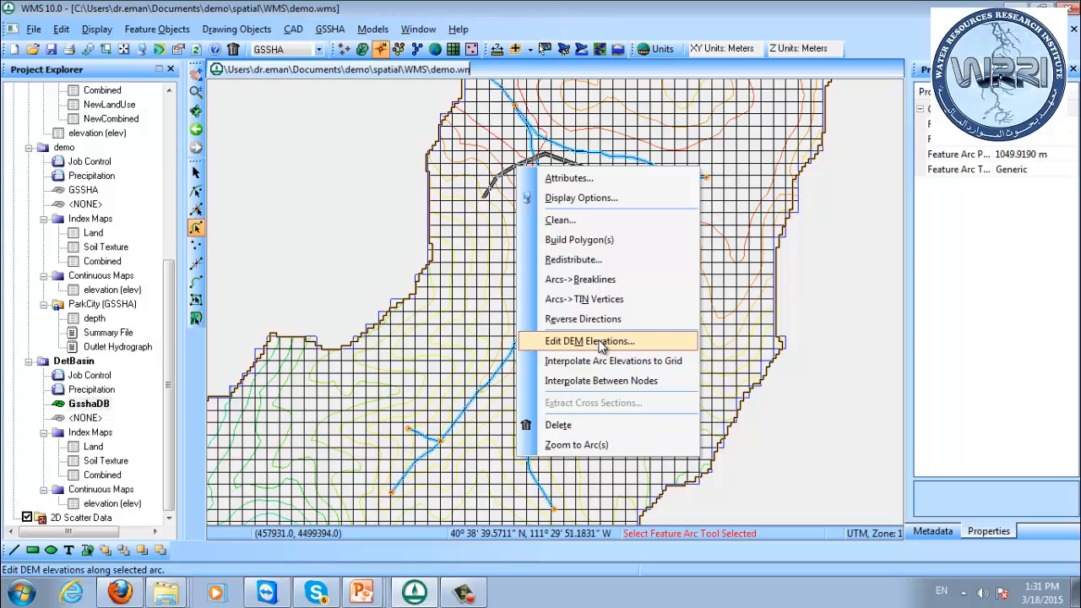
pyautogui.click(330, 29)
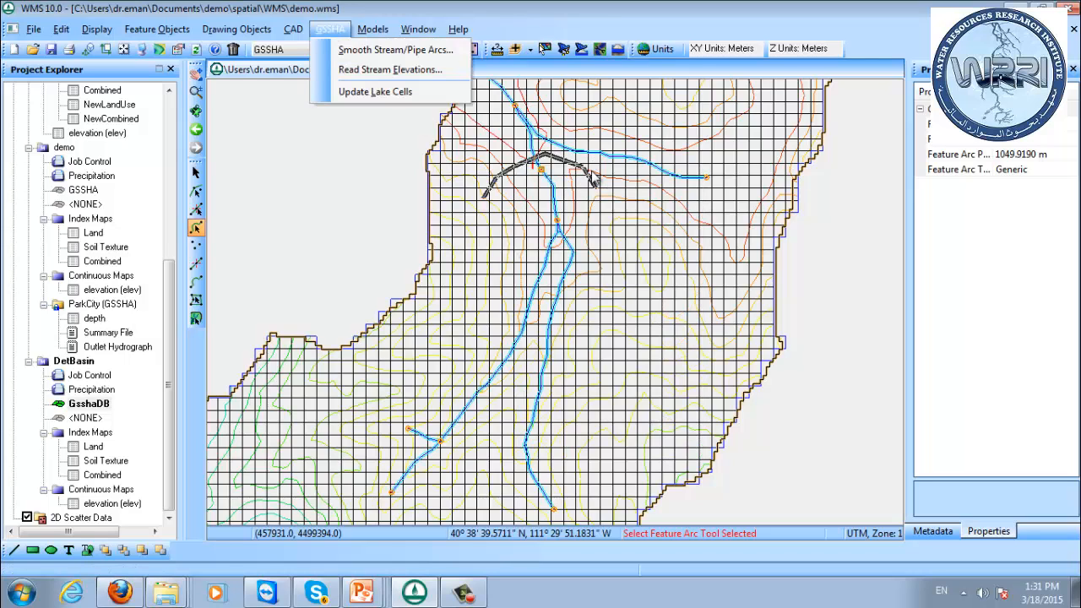
# Set the type of the arc crossing the stream at the basin to Embankment.
pyautogui.doubleClick(541, 165)
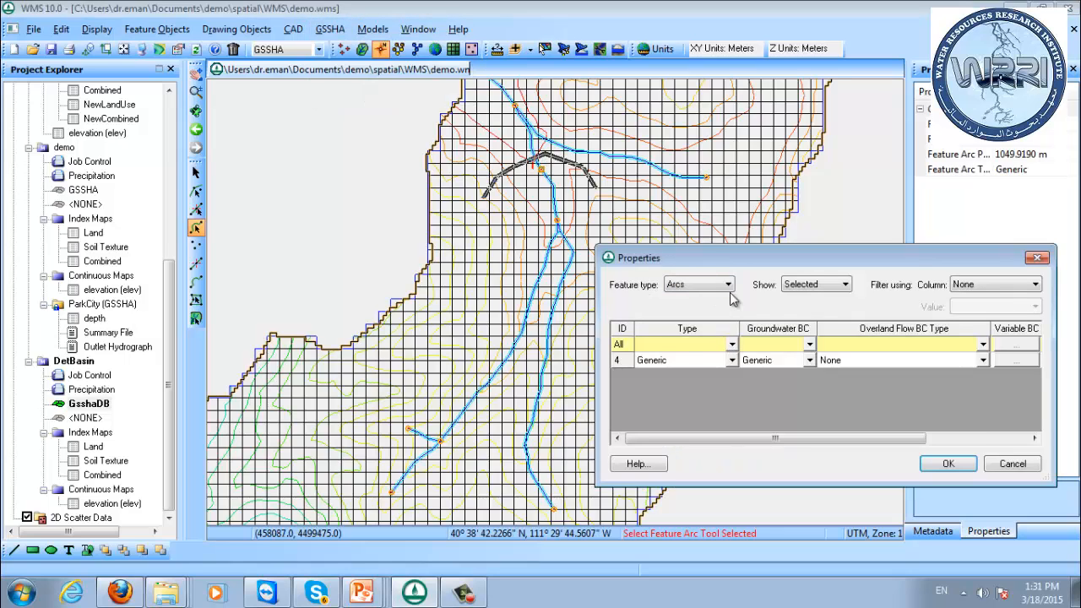
pyautogui.click(731, 360)
pyautogui.click(702, 417)
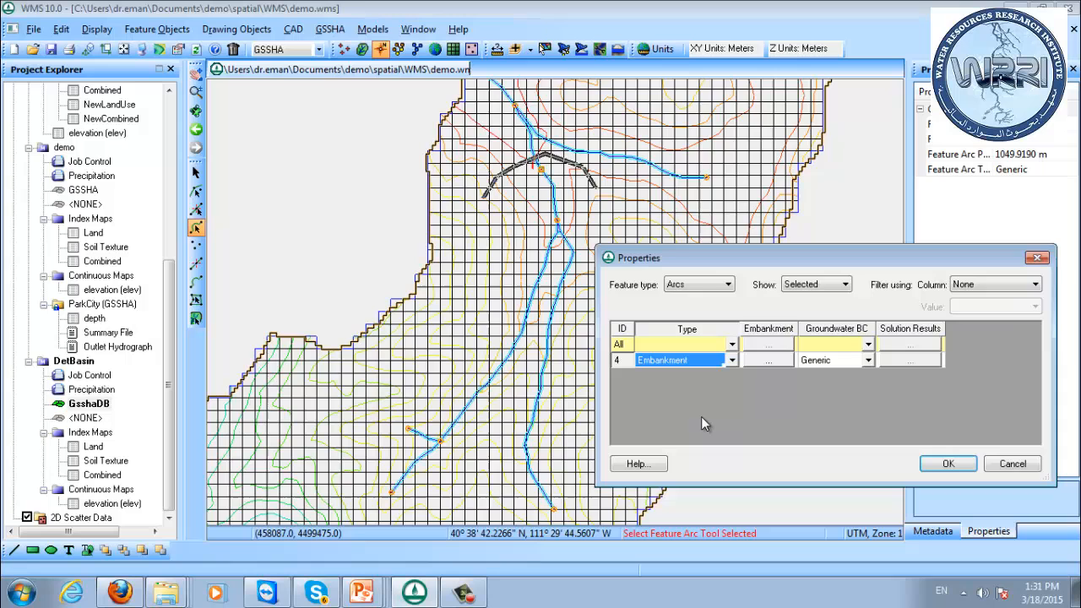
# In the embankment arc's profile, set the PVI elevation to 2220 and offset the arc up by 2220, accepting the profile and arc properties.
pyautogui.click(771, 362)
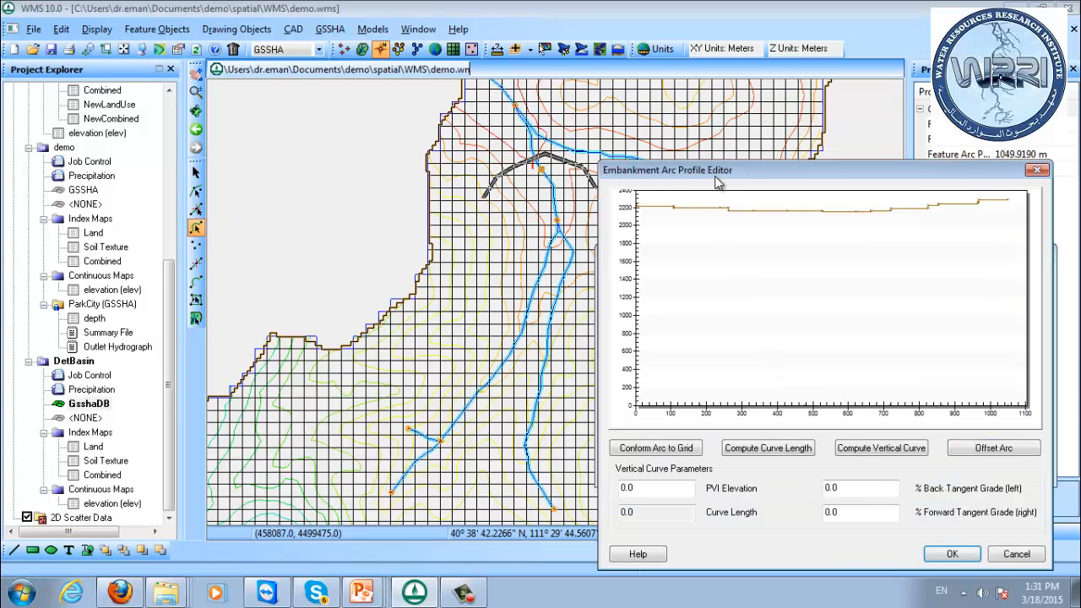
pyautogui.moveTo(716, 181); pyautogui.dragTo(657, 123)
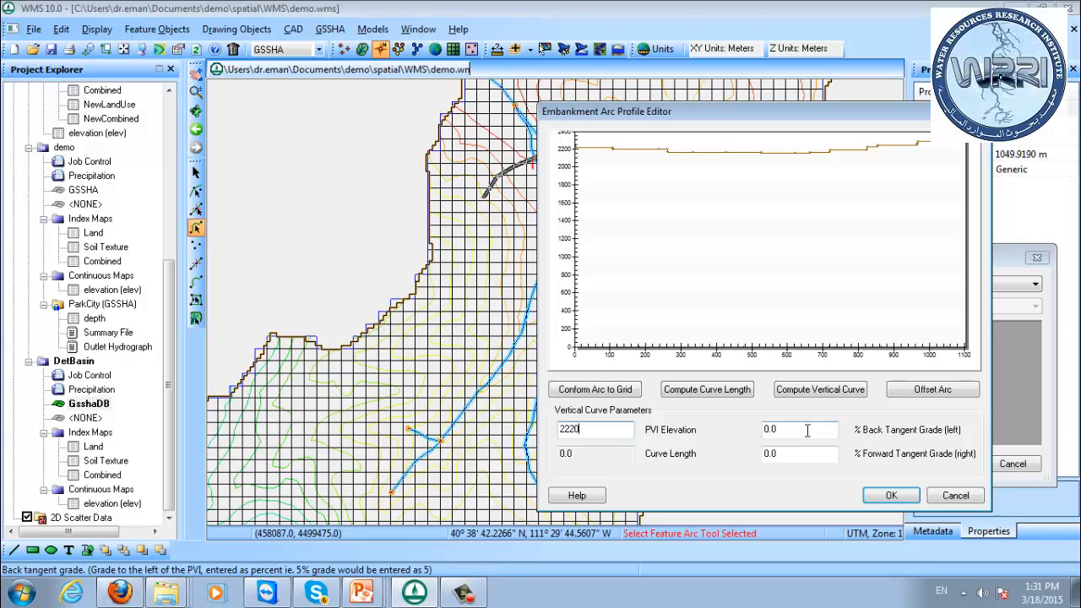
pyautogui.click(835, 429)
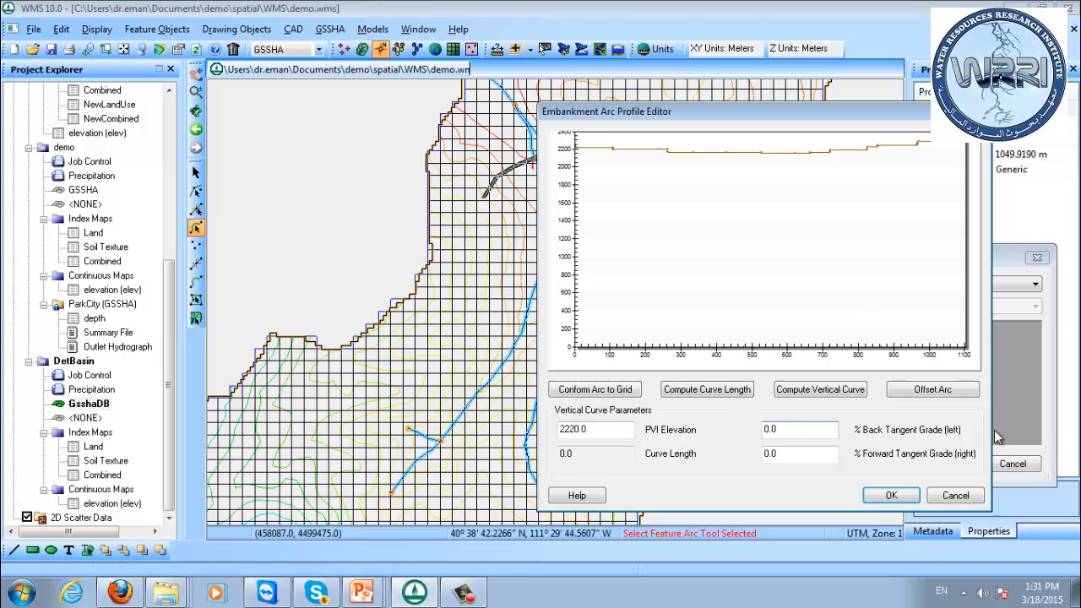
pyautogui.click(932, 390)
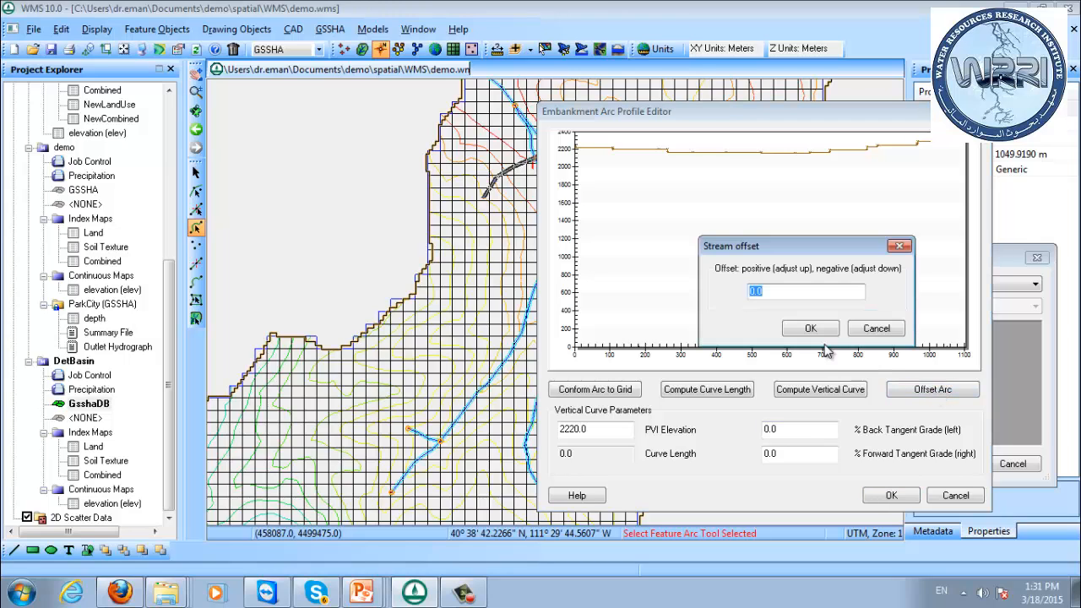
pyautogui.write('220')
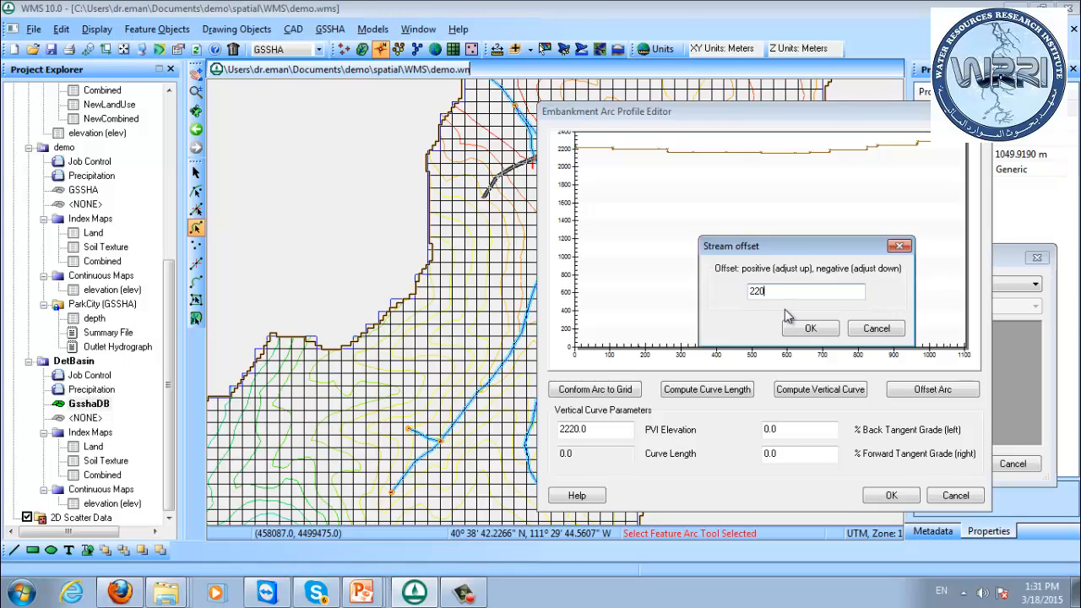
pyautogui.write('20')
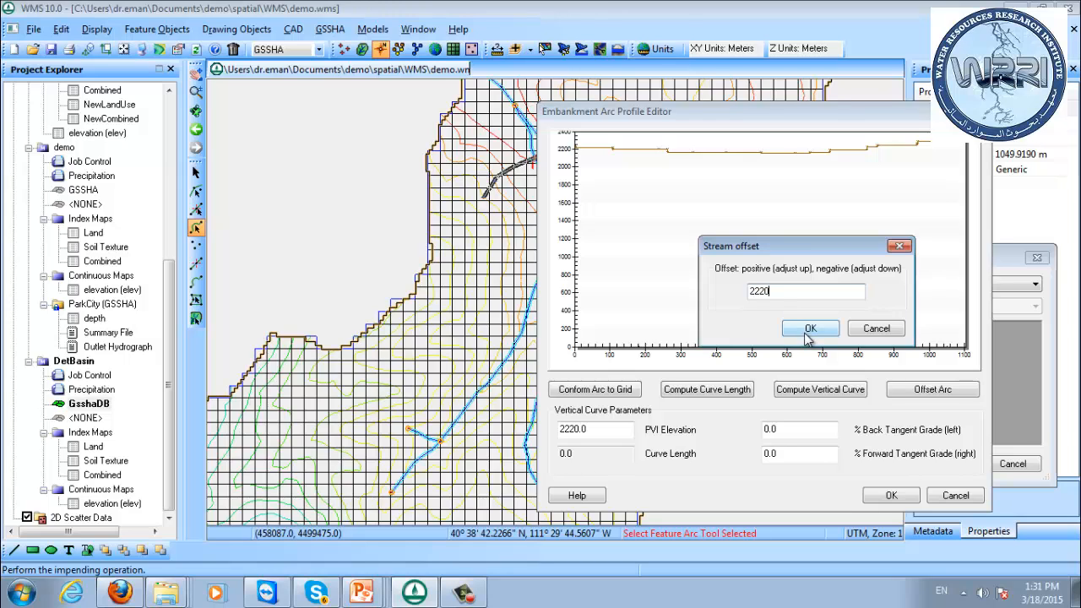
pyautogui.click(800, 328)
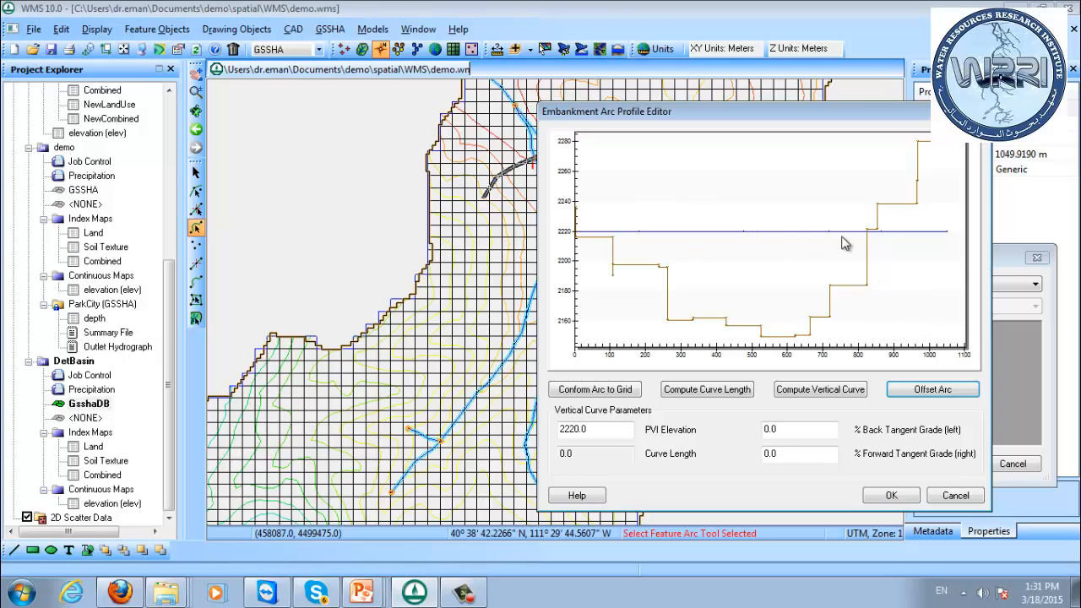
pyautogui.moveTo(666, 107); pyautogui.dragTo(851, 121)
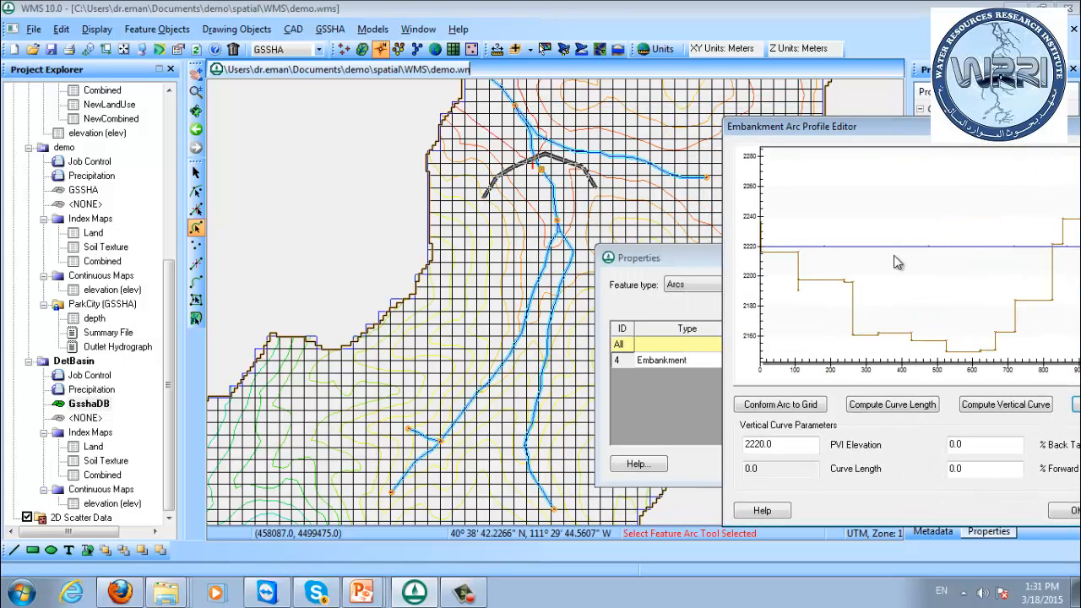
pyautogui.moveTo(900, 126); pyautogui.dragTo(794, 123)
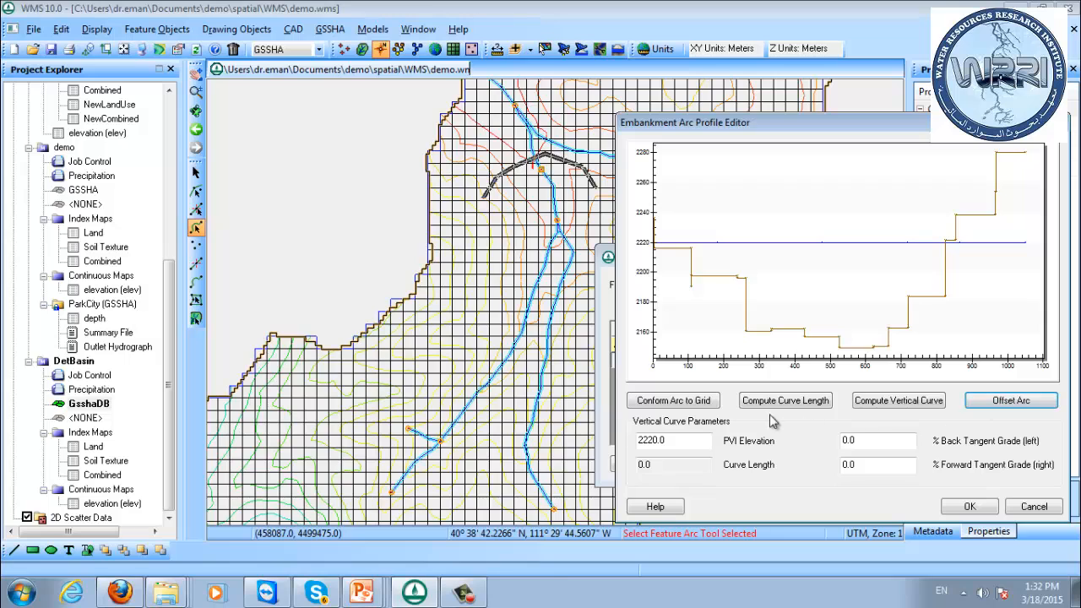
pyautogui.click(970, 507)
pyautogui.moveTo(881, 259); pyautogui.dragTo(837, 238)
pyautogui.click(898, 445)
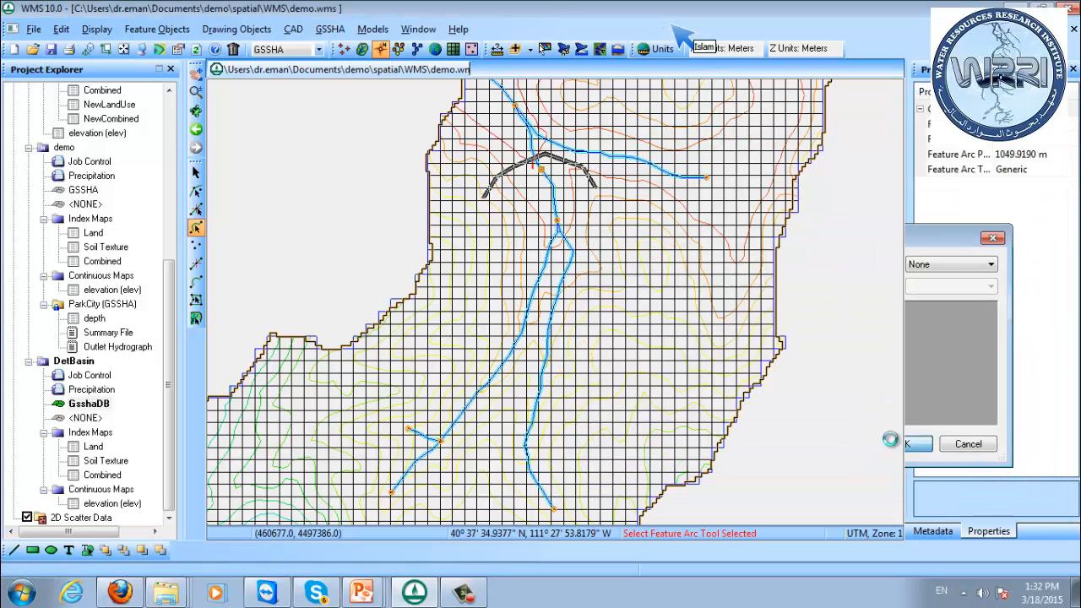
# Examine the embankment arc and the grid cells around the basin node up close.
pyautogui.click(383, 162)
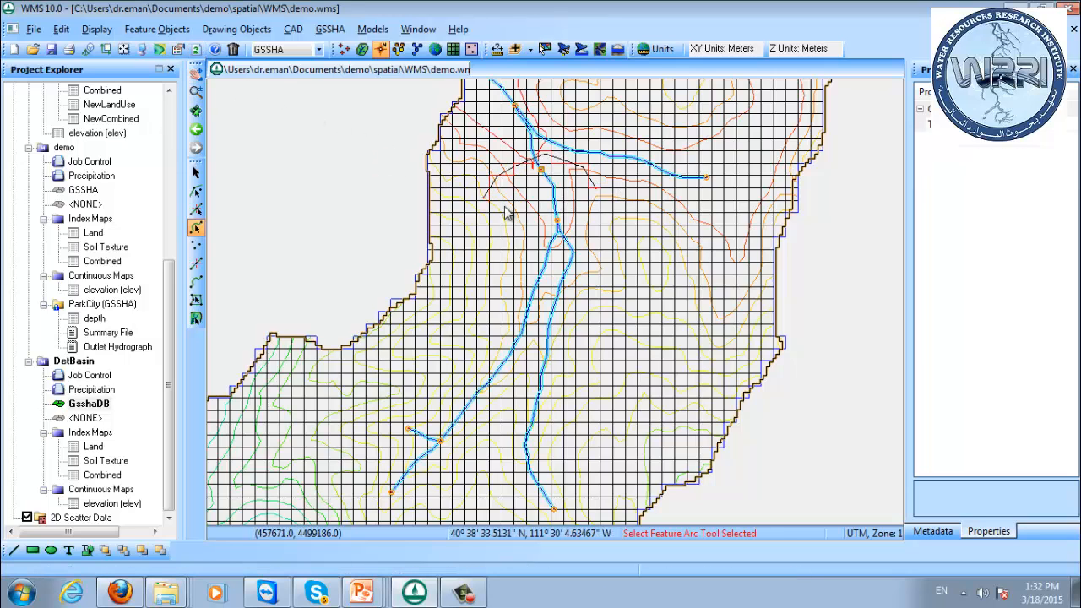
pyautogui.scroll(1, 528, 188)
pyautogui.scroll(1, 522, 188)
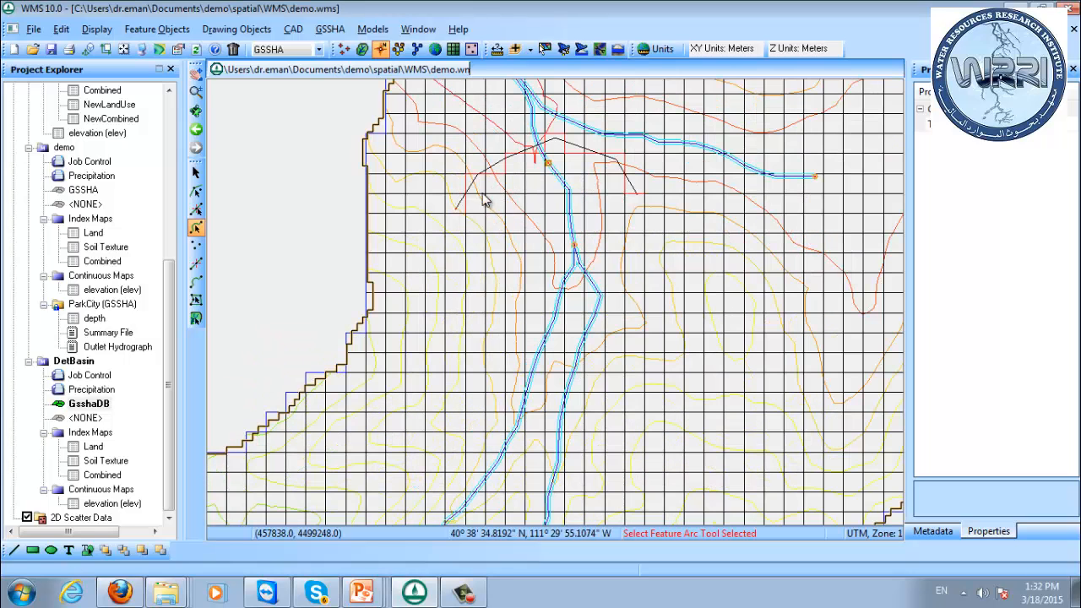
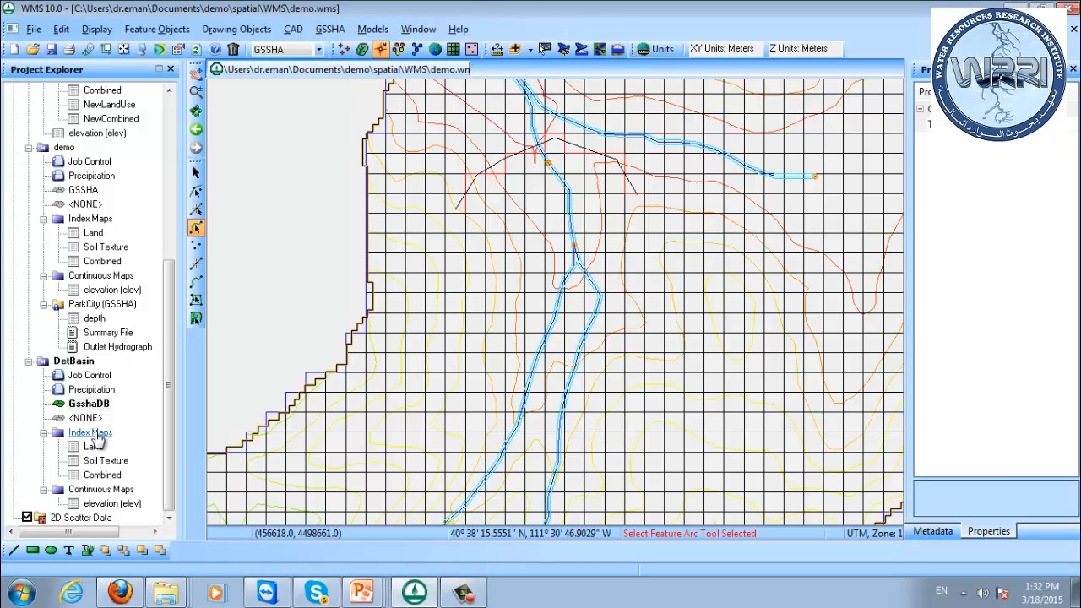
# Display the minimum, initial and maximum area lake cells of the DetBasin 2D grid.
pyautogui.click(74, 362)
pyautogui.rightClick(74, 362)
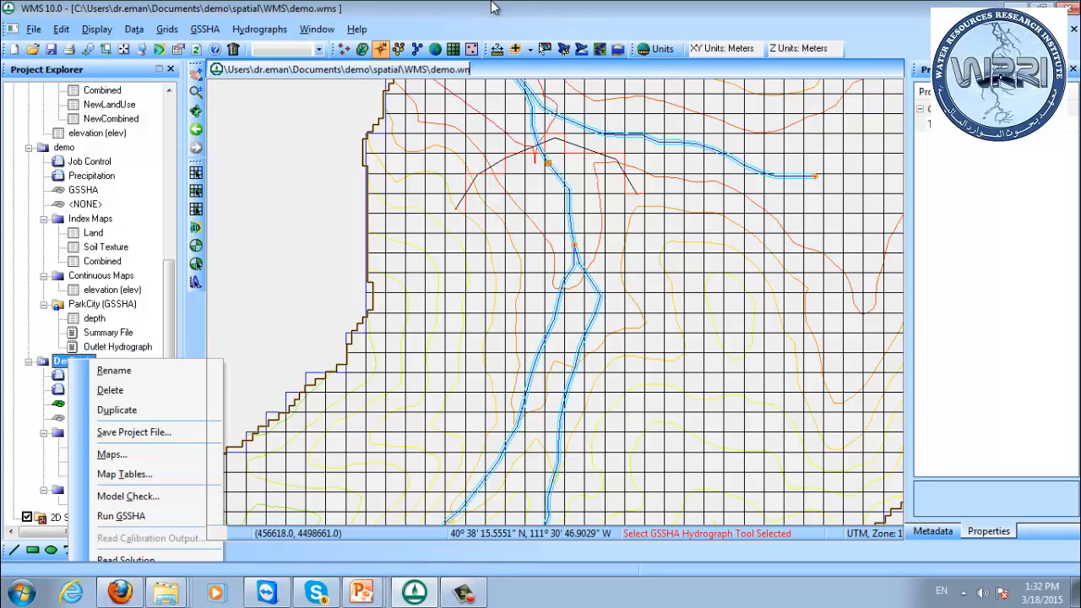
pyautogui.click(494, 6)
pyautogui.click(454, 49)
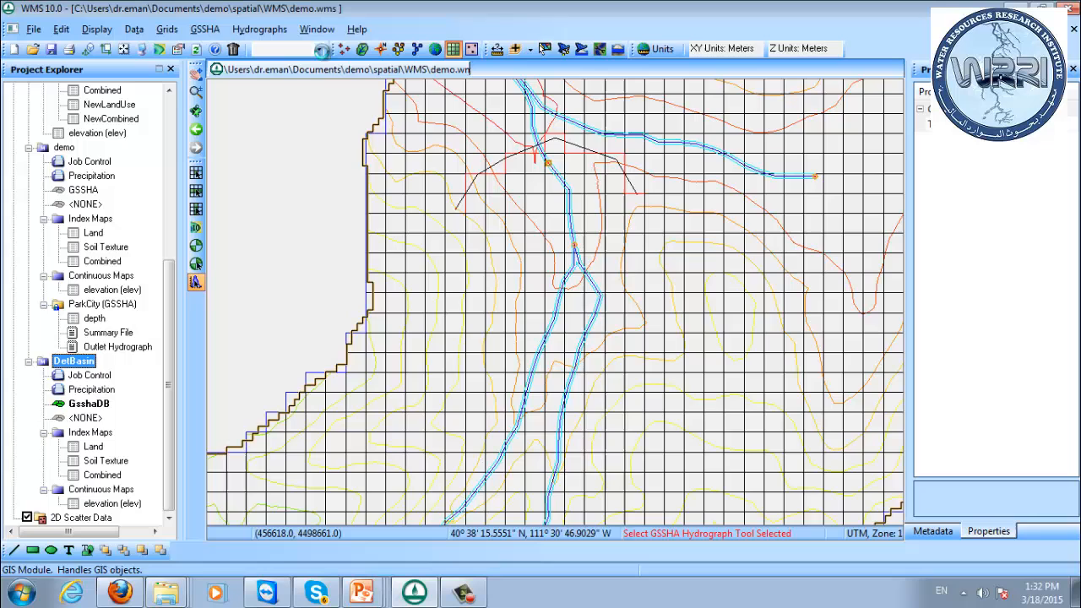
pyautogui.click(147, 48)
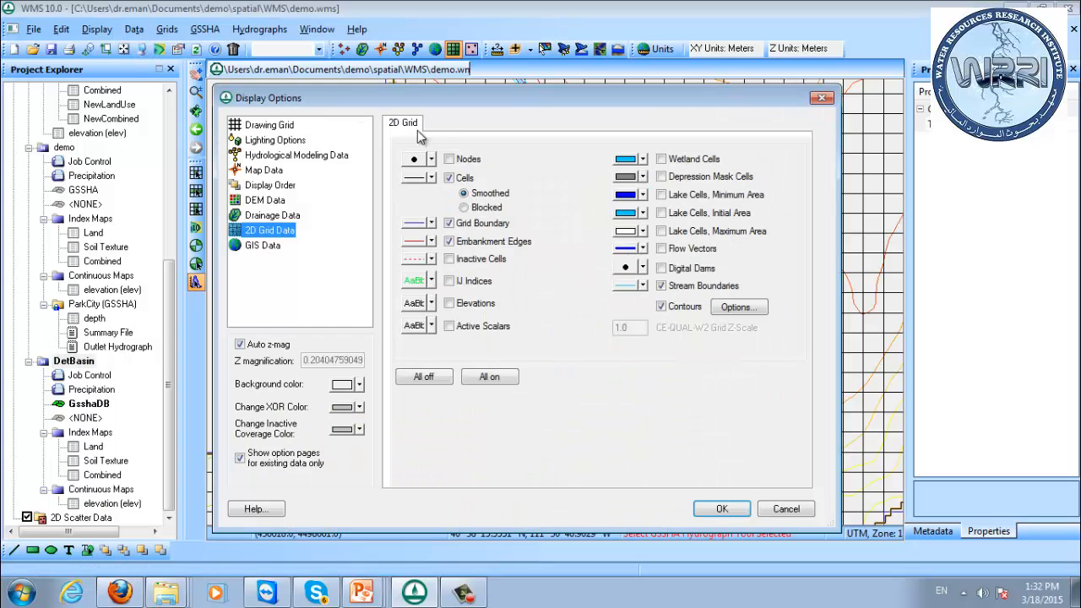
pyautogui.click(694, 195)
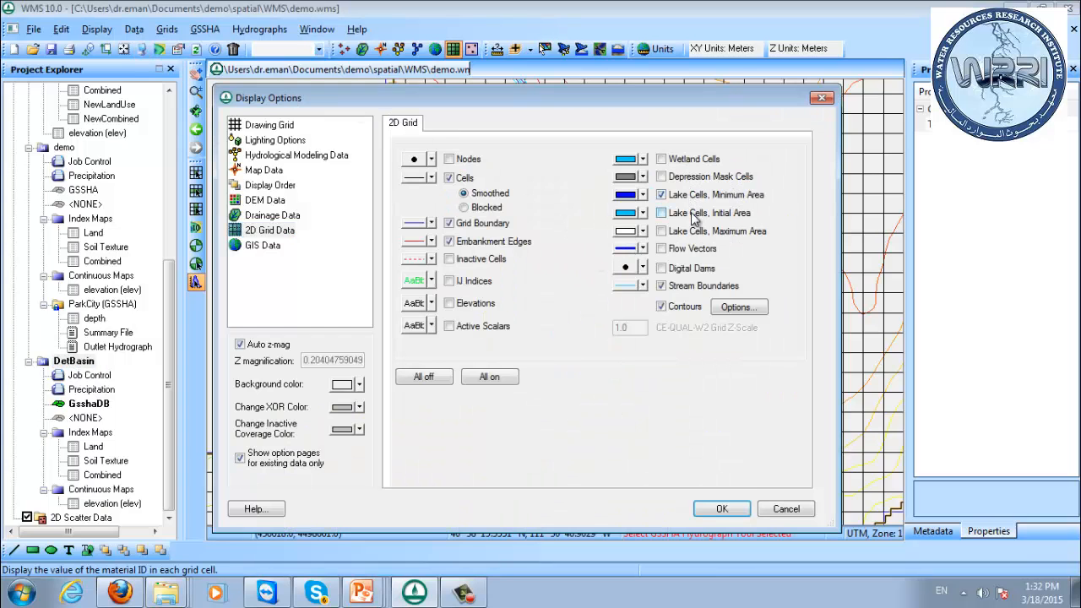
pyautogui.click(697, 214)
pyautogui.click(698, 232)
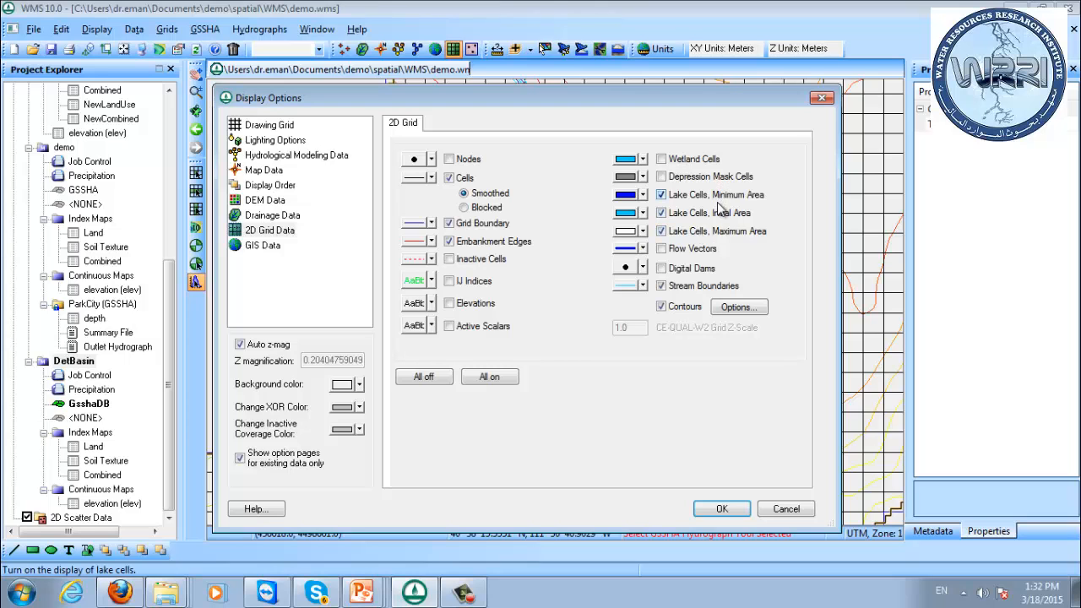
pyautogui.click(722, 507)
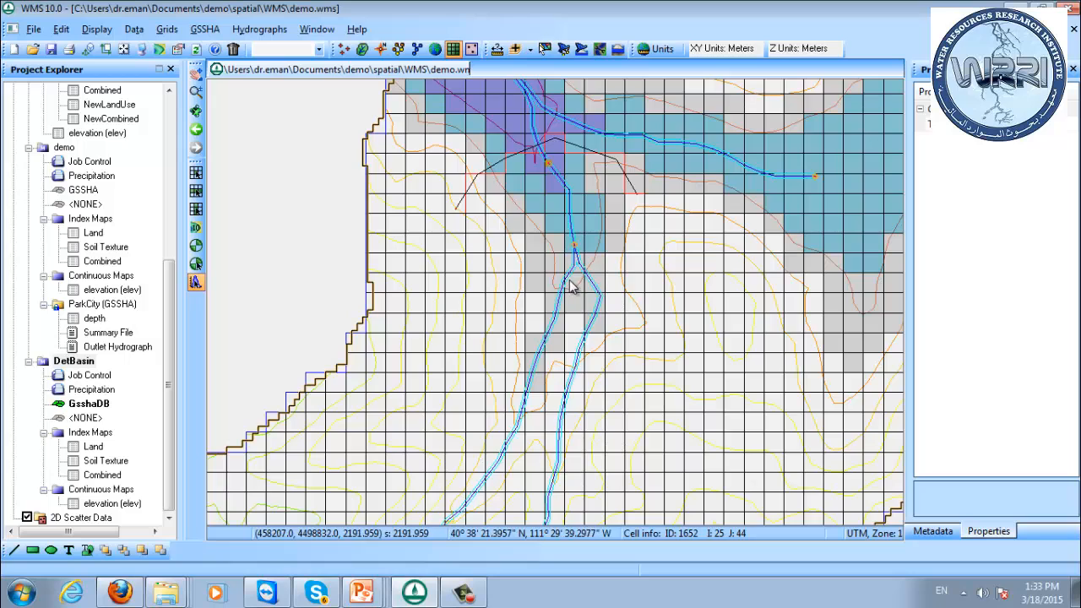
# Reshape the embankment arc by moving its east-side vertex and end node north, so it crosses the eastern tributary near the confluence.
pyautogui.moveTo(587, 279); pyautogui.dragTo(545, 363)
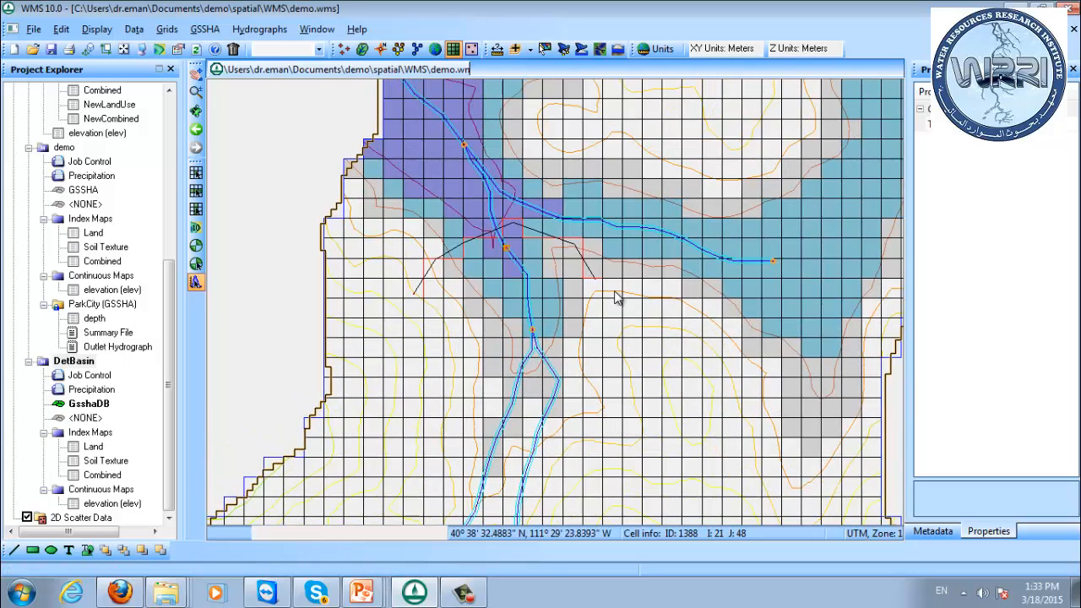
pyautogui.scroll(-1, 652, 289)
pyautogui.scroll(-1, 599, 287)
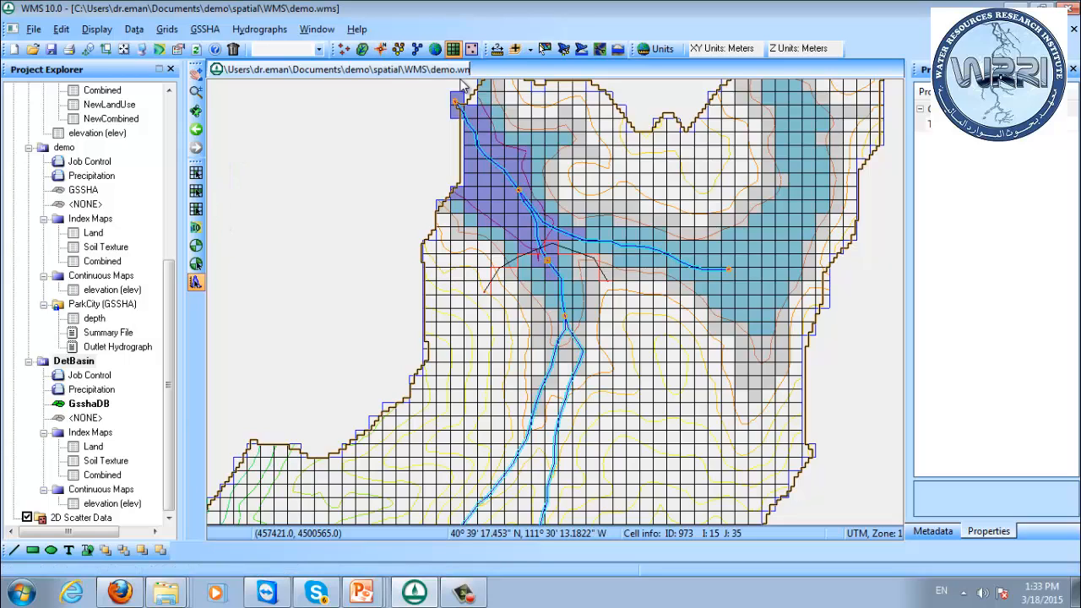
pyautogui.click(384, 49)
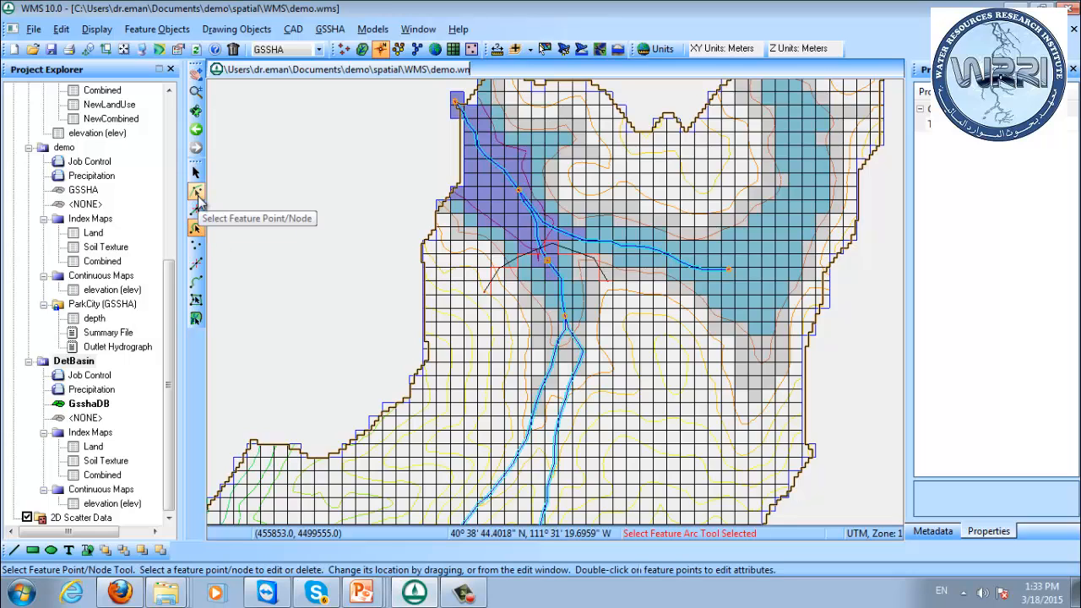
pyautogui.click(197, 209)
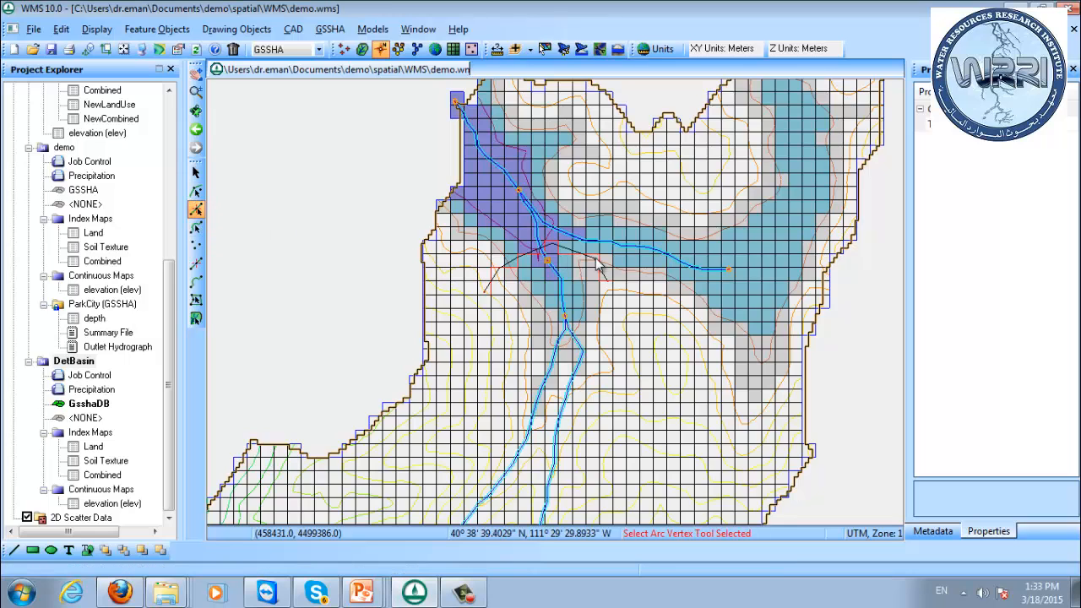
pyautogui.click(587, 208)
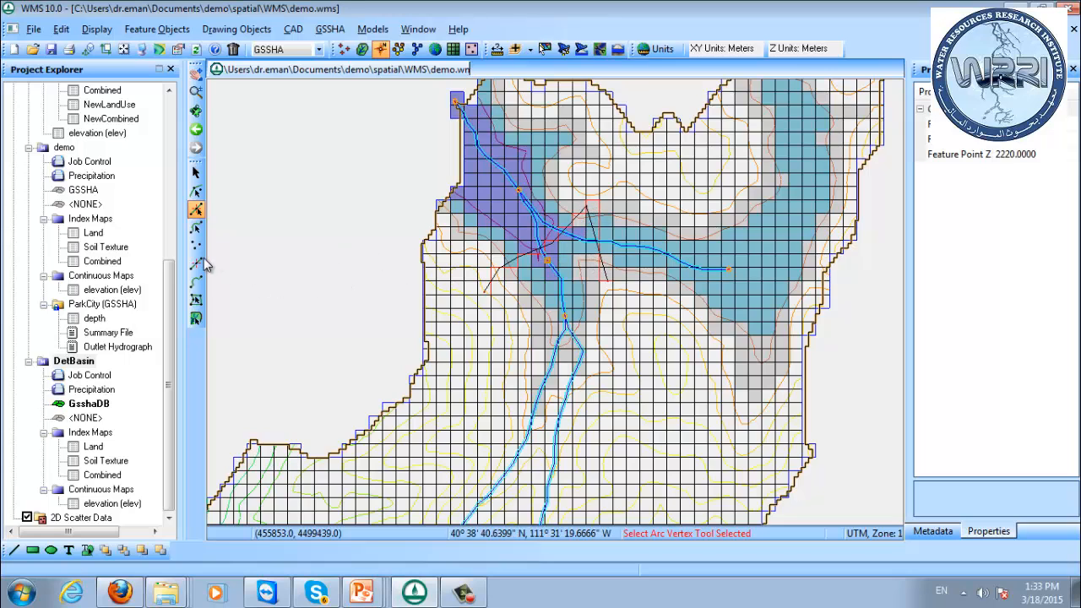
pyautogui.click(195, 191)
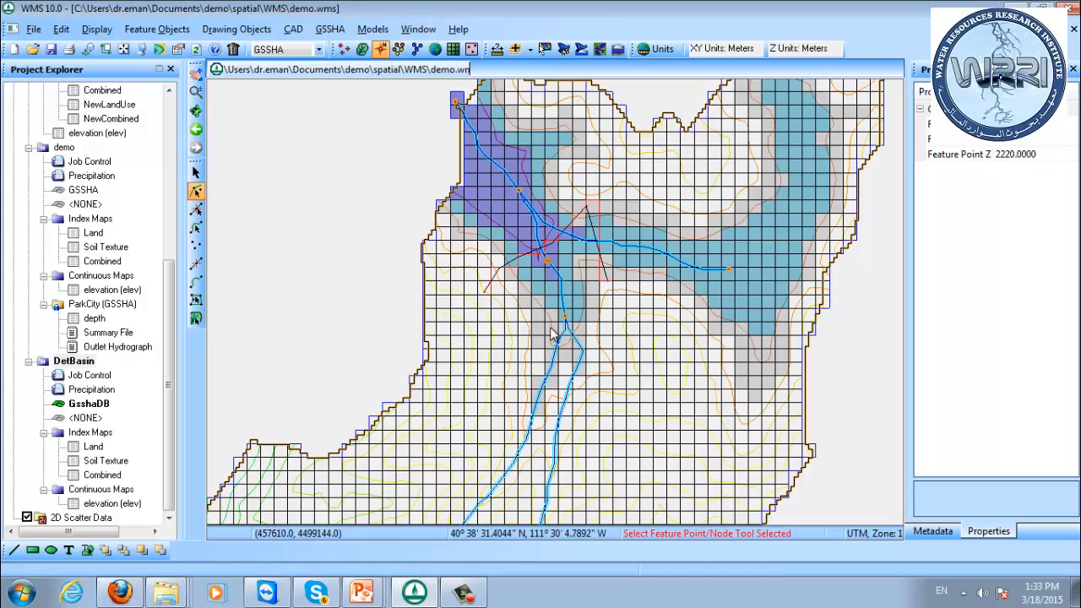
pyautogui.moveTo(608, 279); pyautogui.dragTo(600, 188)
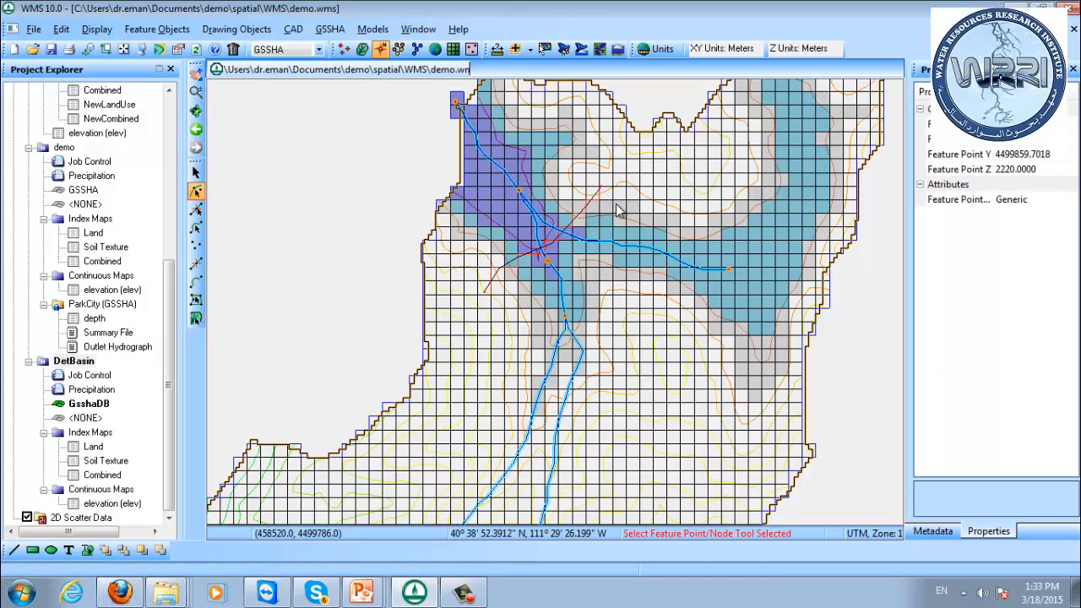
# Review the reshaped embankment arc's elevation profile against the ground, accepting the profile and arc properties.
pyautogui.click(196, 228)
pyautogui.doubleClick(575, 219)
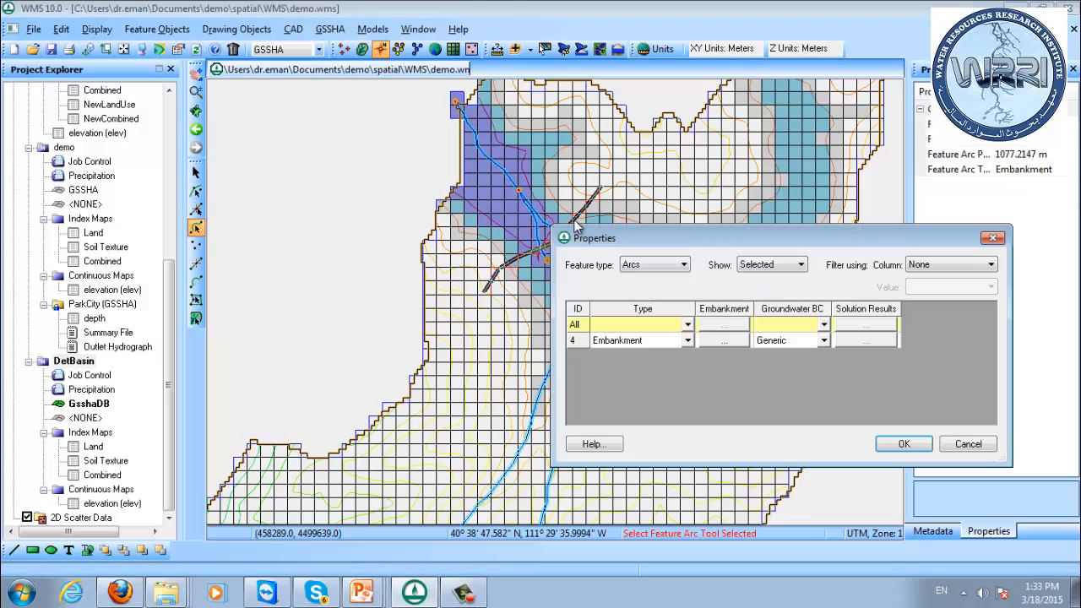
pyautogui.click(739, 342)
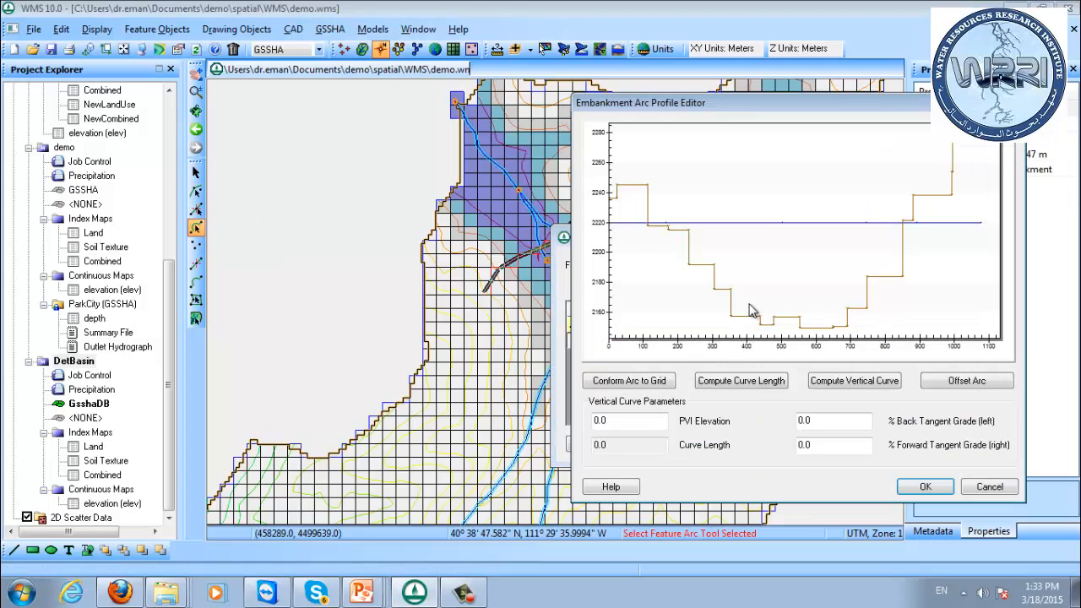
pyautogui.click(926, 488)
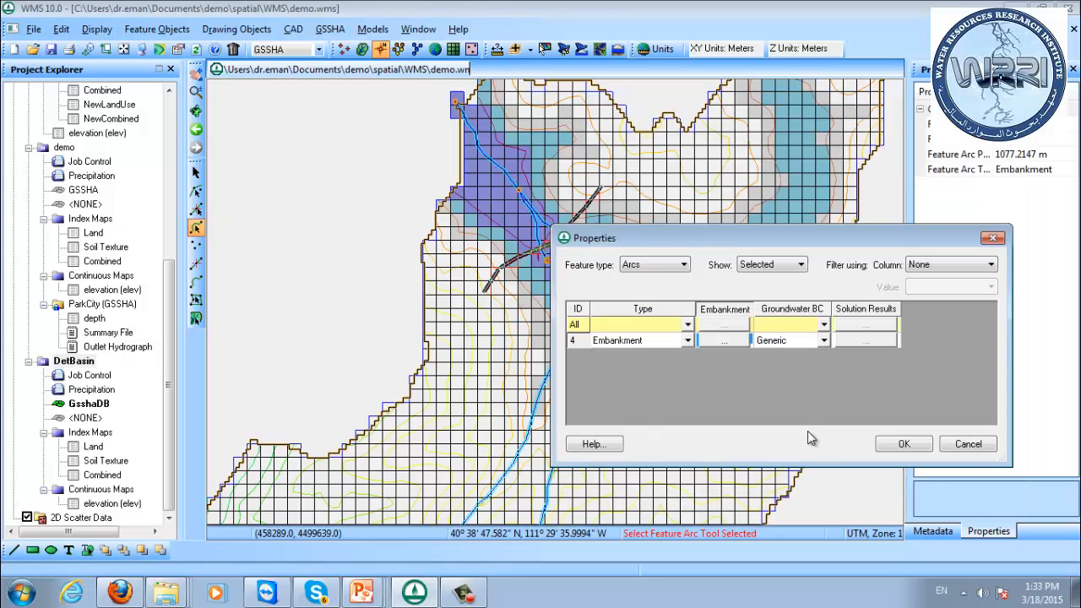
pyautogui.click(834, 442)
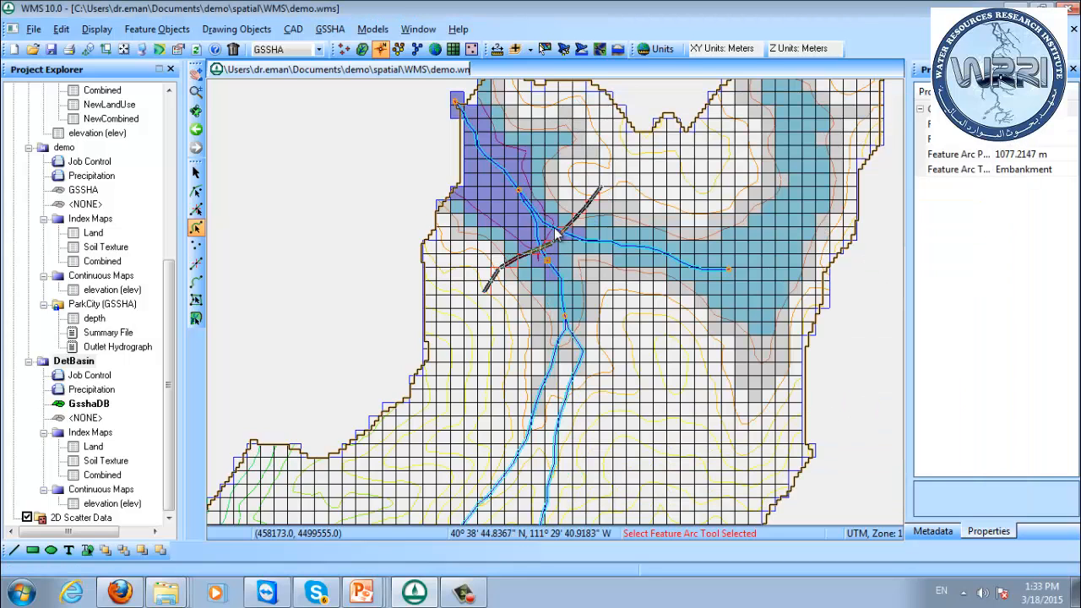
pyautogui.click(552, 184)
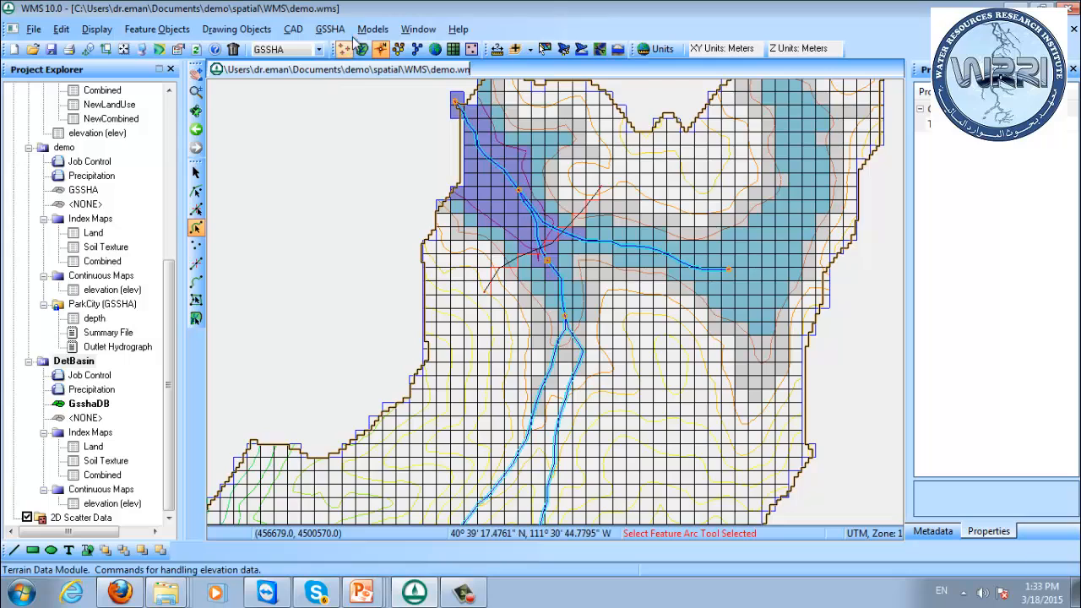
# Update the lake cells to match the reshaped embankment.
pyautogui.click(331, 30)
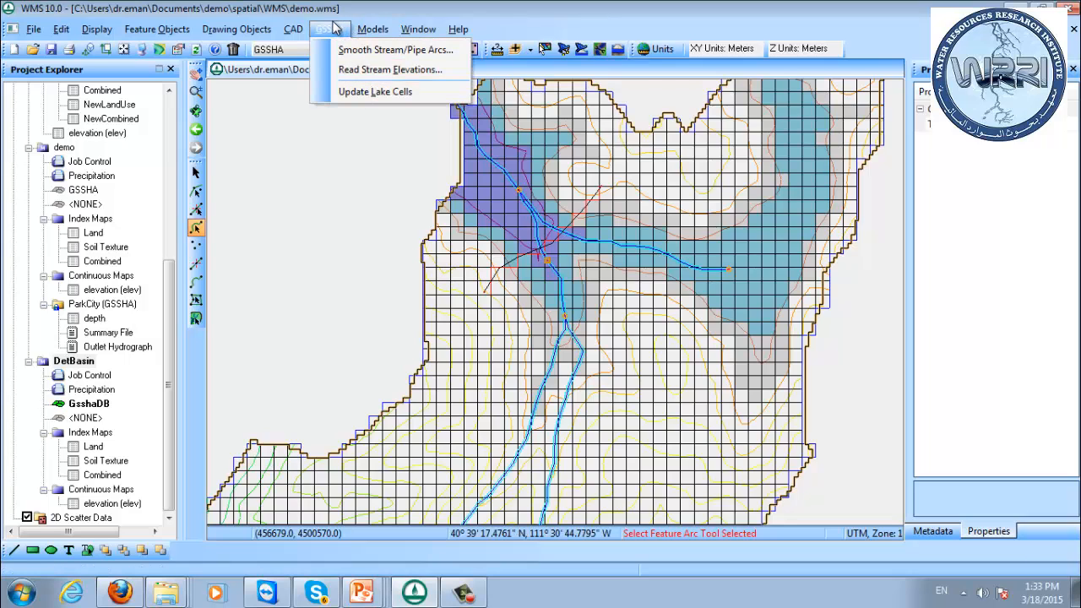
pyautogui.click(362, 91)
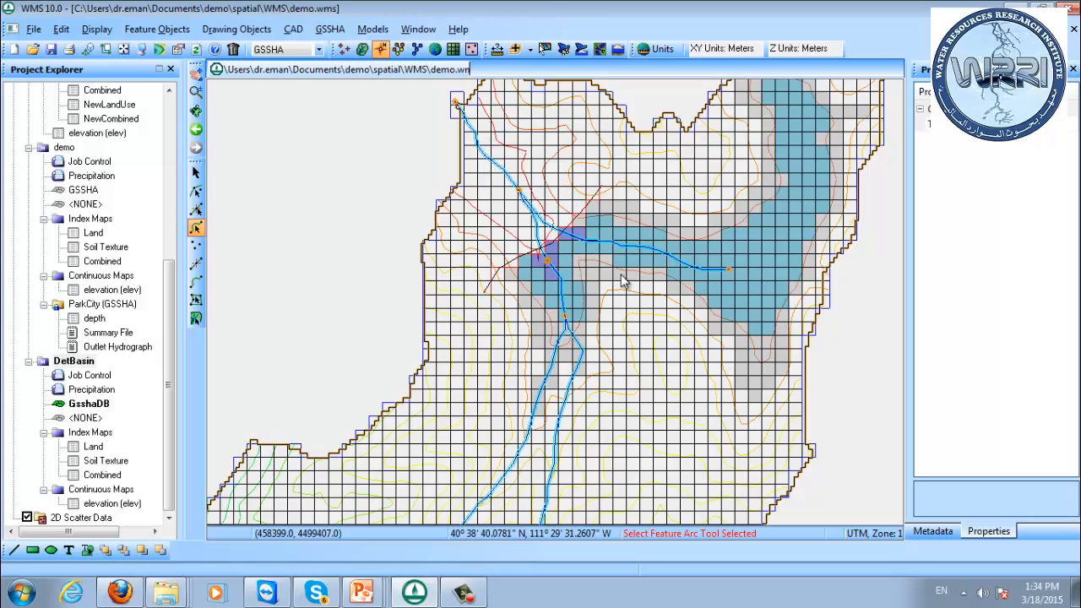
pyautogui.moveTo(777, 247); pyautogui.dragTo(576, 298)
pyautogui.moveTo(481, 294); pyautogui.dragTo(601, 240)
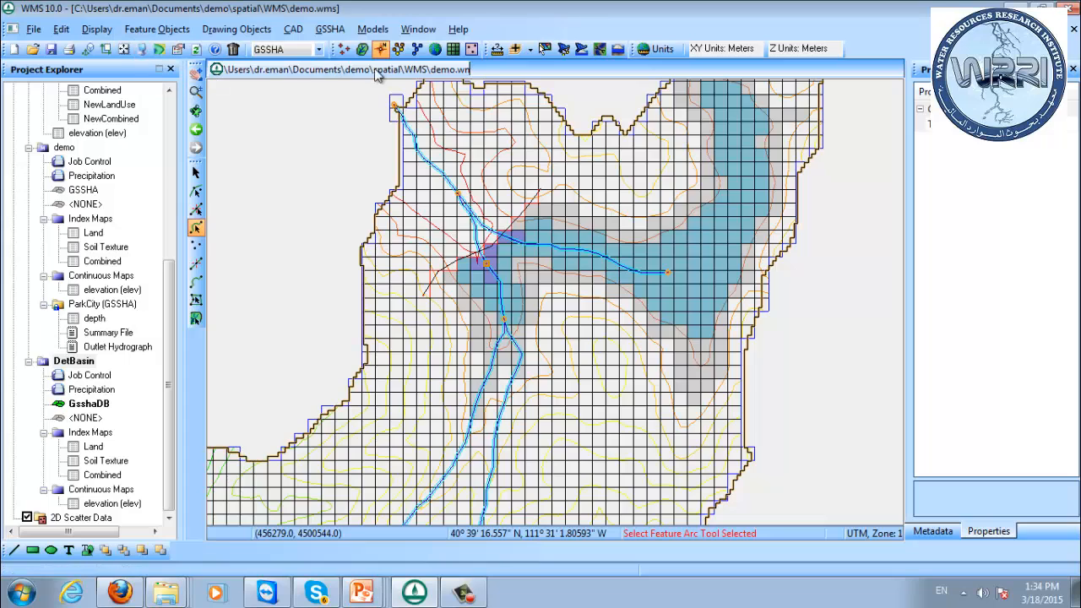
# Run GSSHA for the DetBasin model with screen printing suppressed, and read the solution on exit.
pyautogui.click(452, 48)
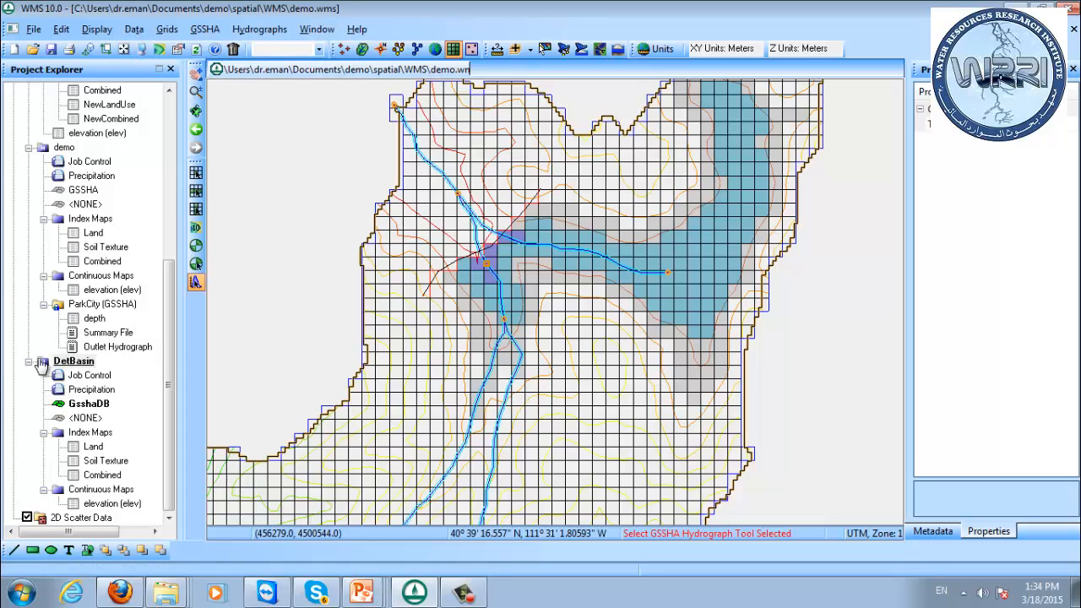
pyautogui.rightClick(75, 363)
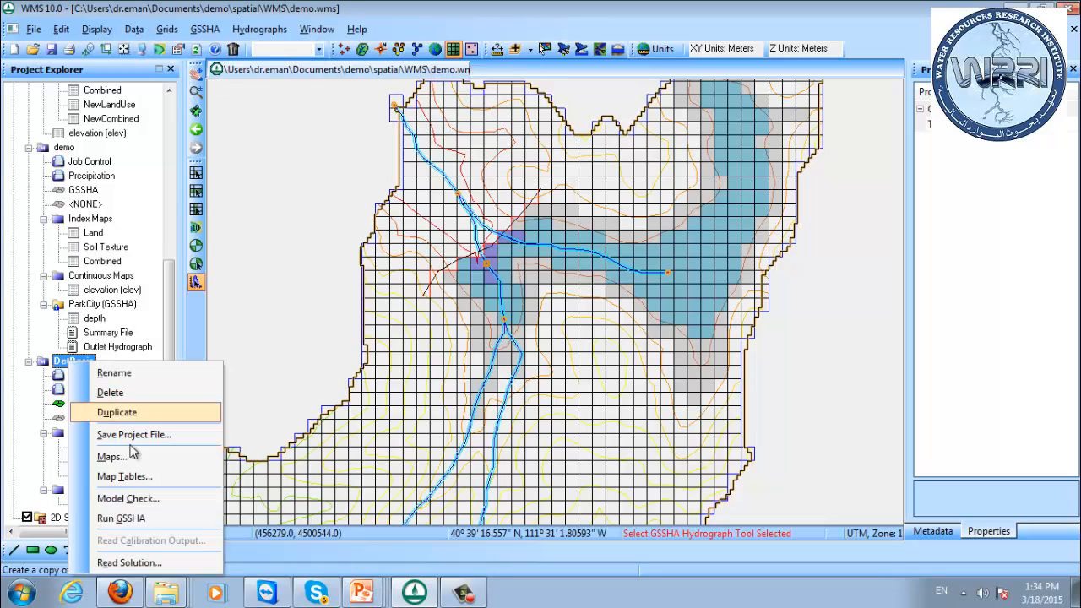
pyautogui.click(135, 519)
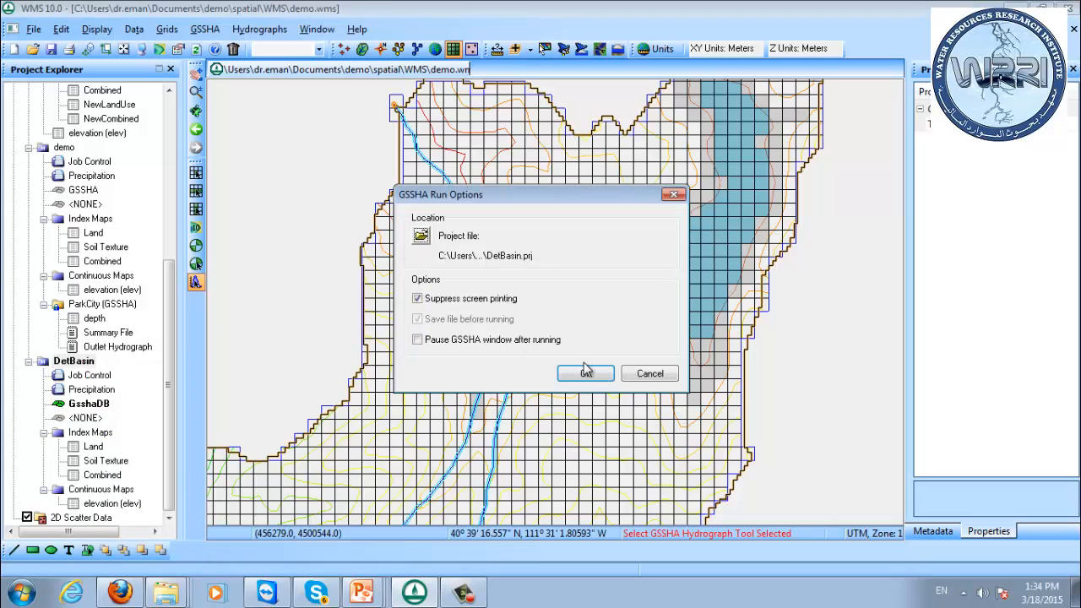
pyautogui.click(585, 374)
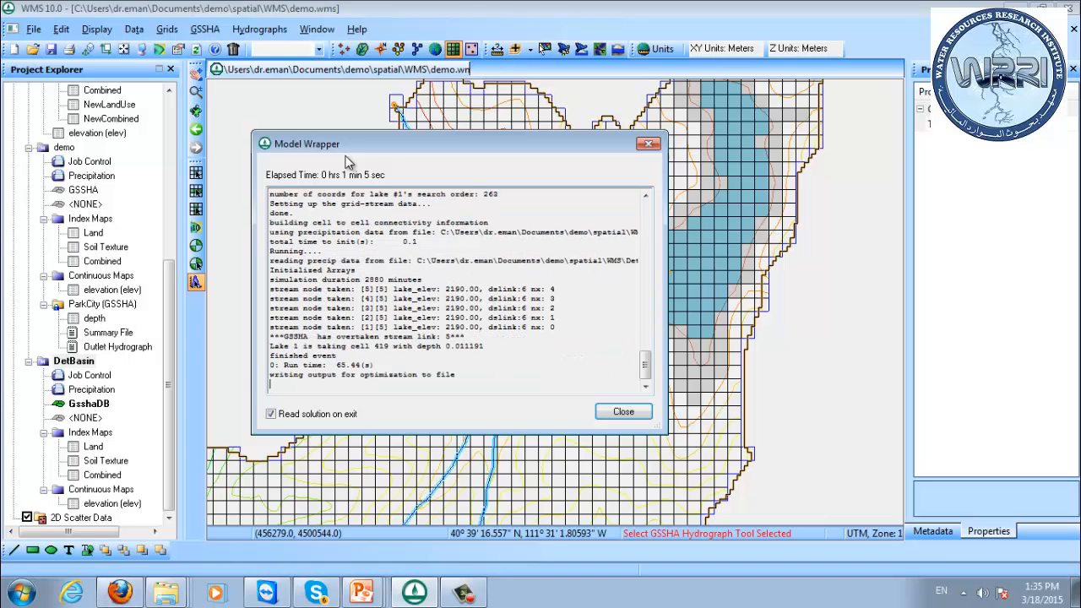
pyautogui.click(626, 411)
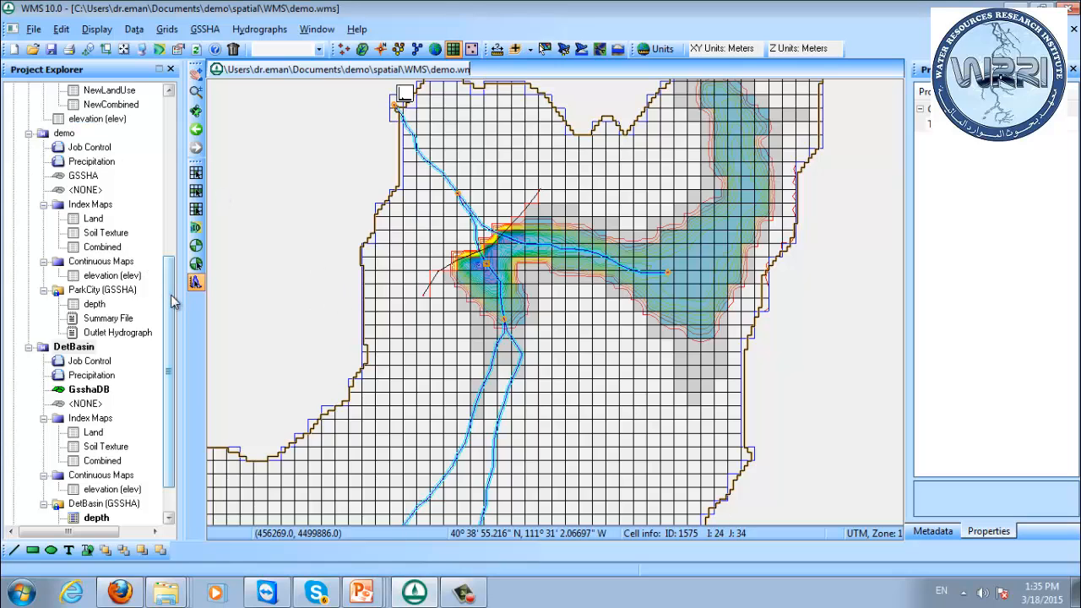
# Select the DetBasin depth solution and hide the minimum, initial and maximum area lake cells on the 2D grid.
pyautogui.scroll(-1, 156, 346)
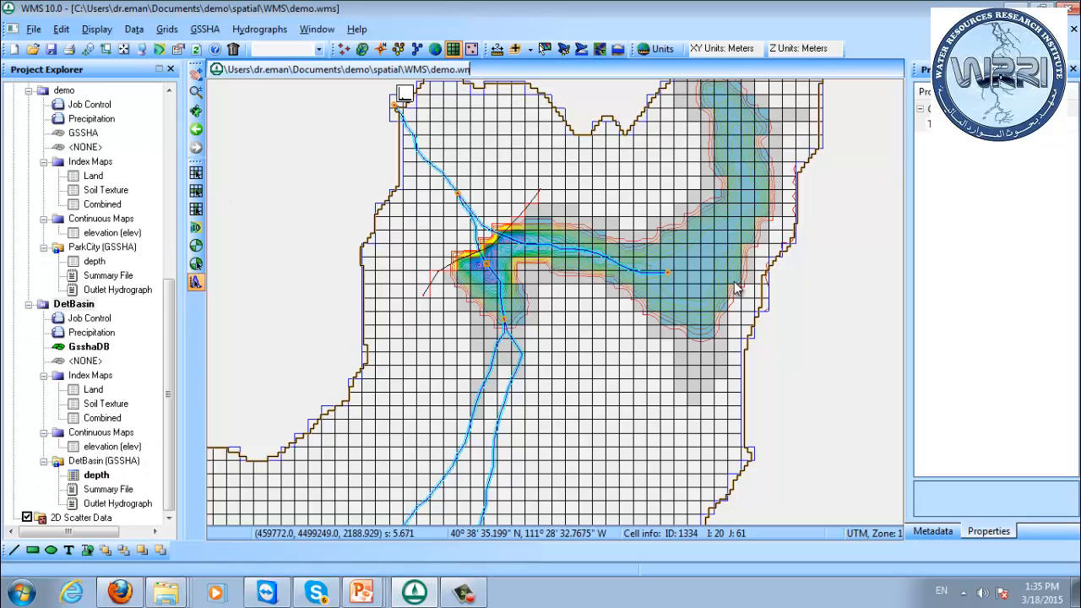
pyautogui.moveTo(642, 288); pyautogui.dragTo(557, 258)
pyautogui.scroll(-2, 595, 266)
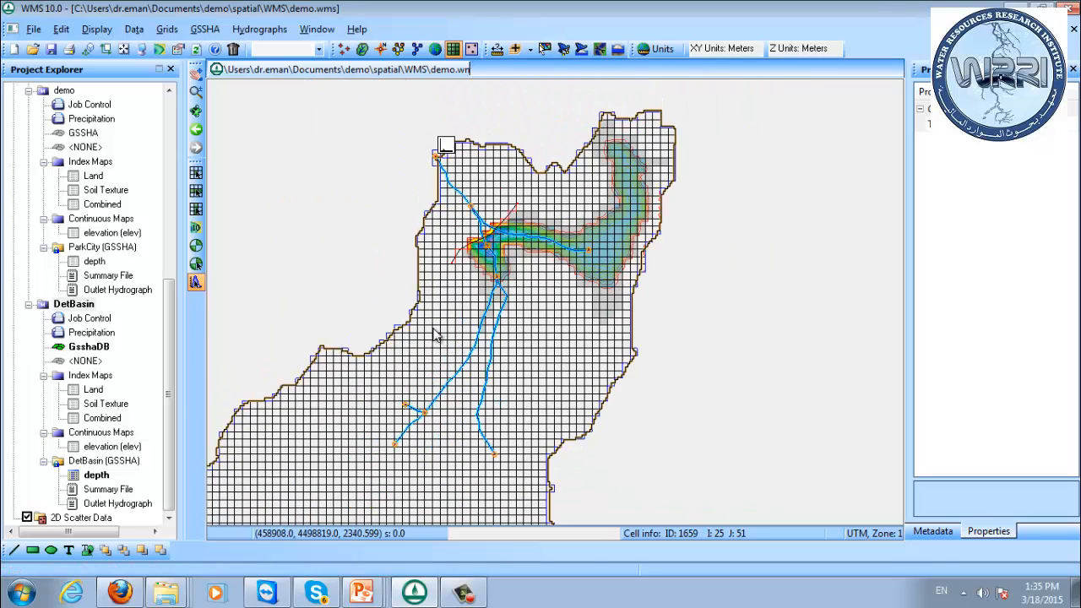
pyautogui.click(94, 478)
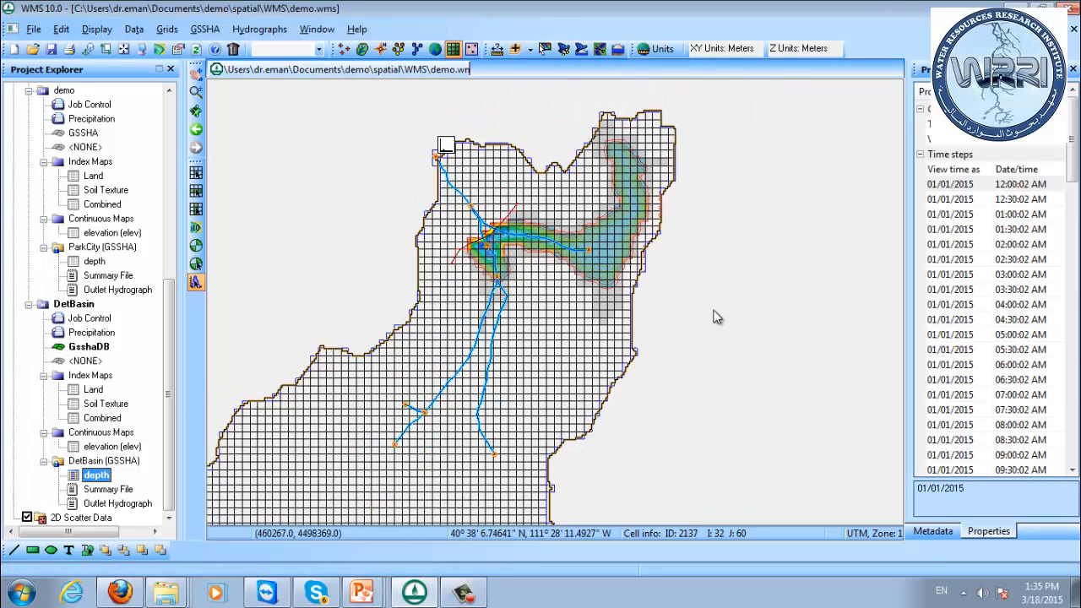
pyautogui.click(140, 48)
pyautogui.click(688, 195)
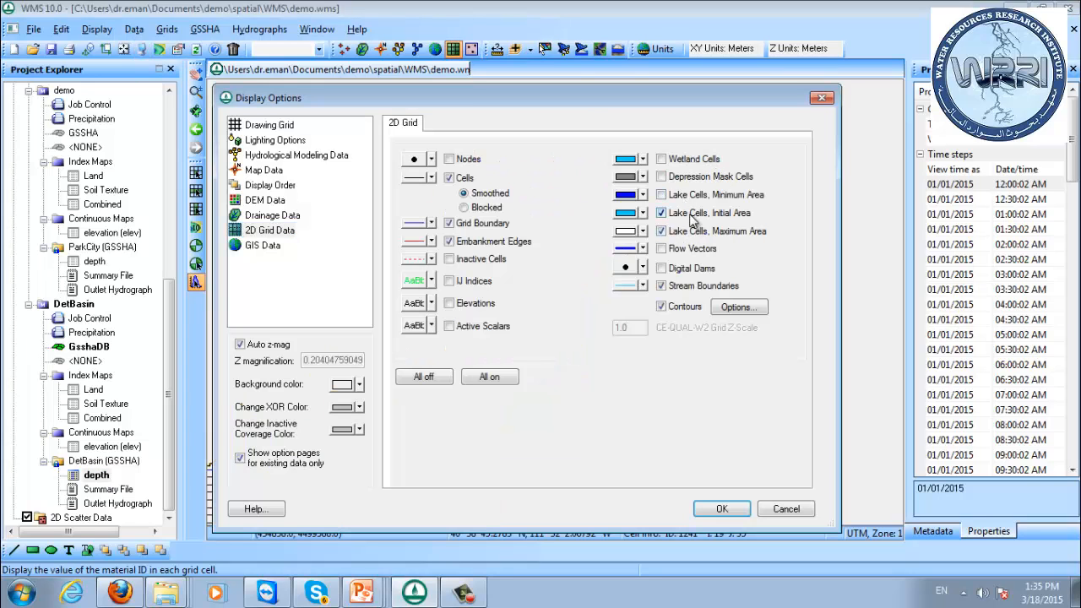
pyautogui.click(689, 213)
pyautogui.click(694, 231)
pyautogui.click(722, 508)
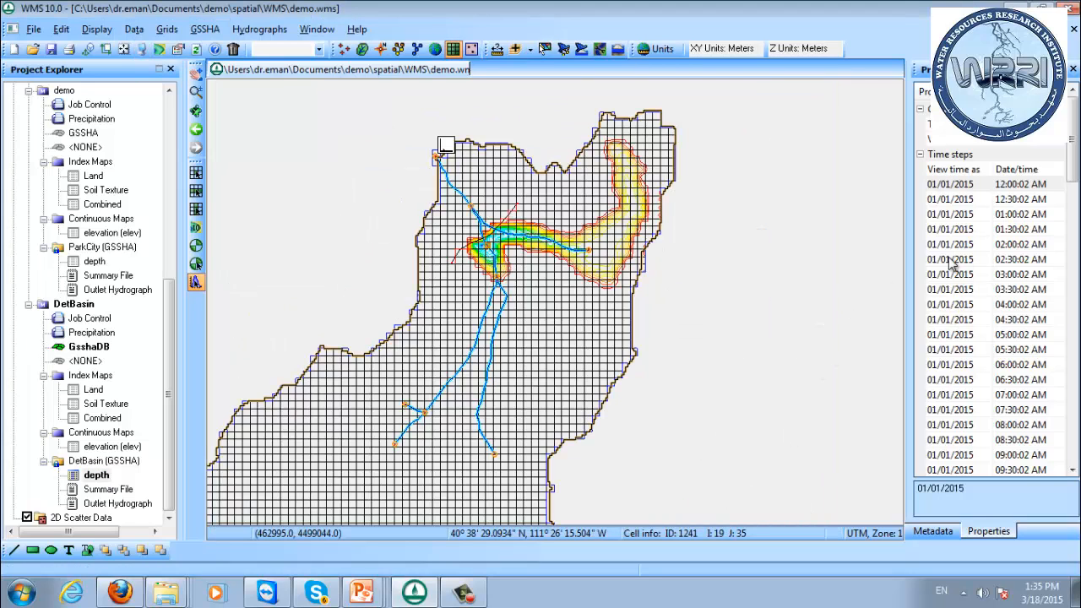
# Step through the DetBasin depth results from 01/01/2015 12:30:02 AM to 01/02/2015 09:30:02 AM, examining water depths behind the embankment.
pyautogui.click(959, 200)
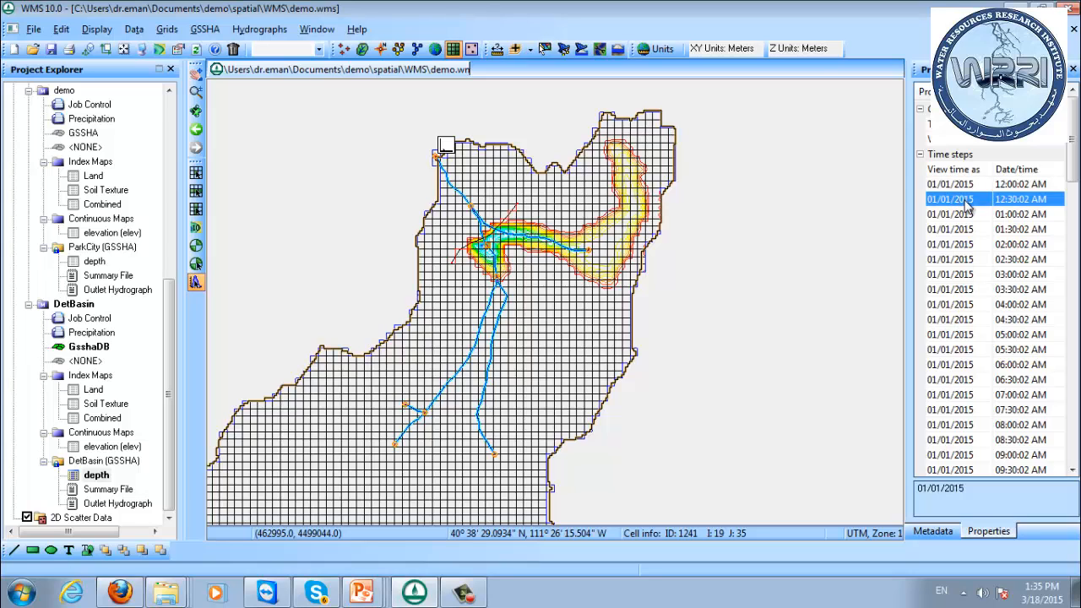
pyautogui.press('Down')
pyautogui.press('Down')
pyautogui.press('Down')
pyautogui.press('Down')
pyautogui.press('Down')
pyautogui.press('Down')
pyautogui.press('Down')
pyautogui.press('Down')
pyautogui.press('Down')
pyautogui.press('Down')
pyautogui.press('Down')
pyautogui.press('Down')
pyautogui.press('Down')
pyautogui.press('Down')
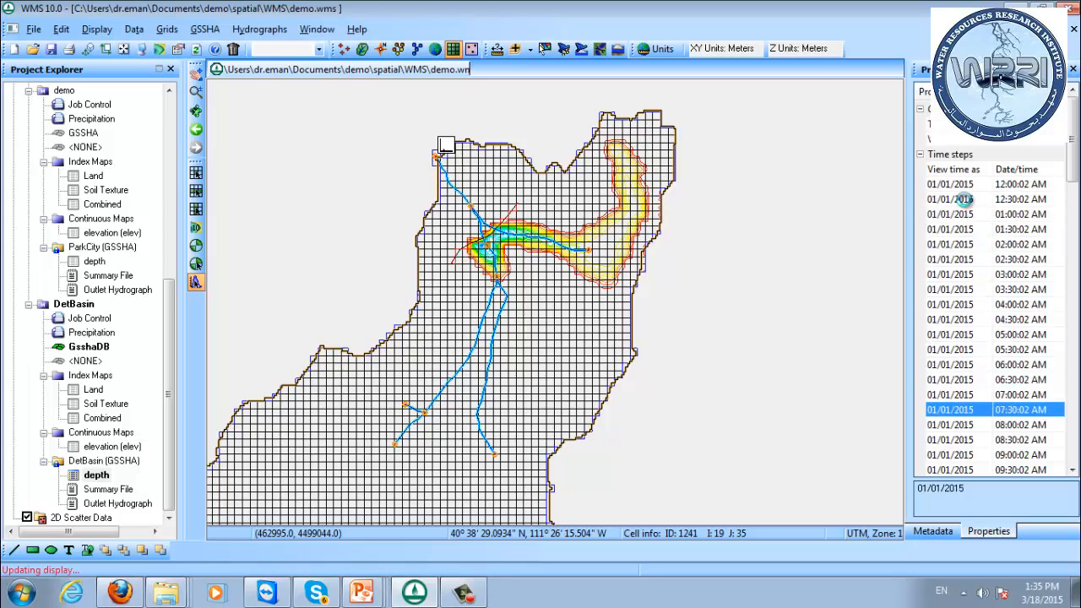
pyautogui.press('Down')
pyautogui.press('Down')
pyautogui.press('Down')
pyautogui.press('Down')
pyautogui.press('Down')
pyautogui.press('Down')
pyautogui.press('Down')
pyautogui.press('Down')
pyautogui.press('Down')
pyautogui.press('Down')
pyautogui.press('Down')
pyautogui.press('Down')
pyautogui.press('Down')
pyautogui.press('Down')
pyautogui.press('Down')
pyautogui.press('Down')
pyautogui.press('Down')
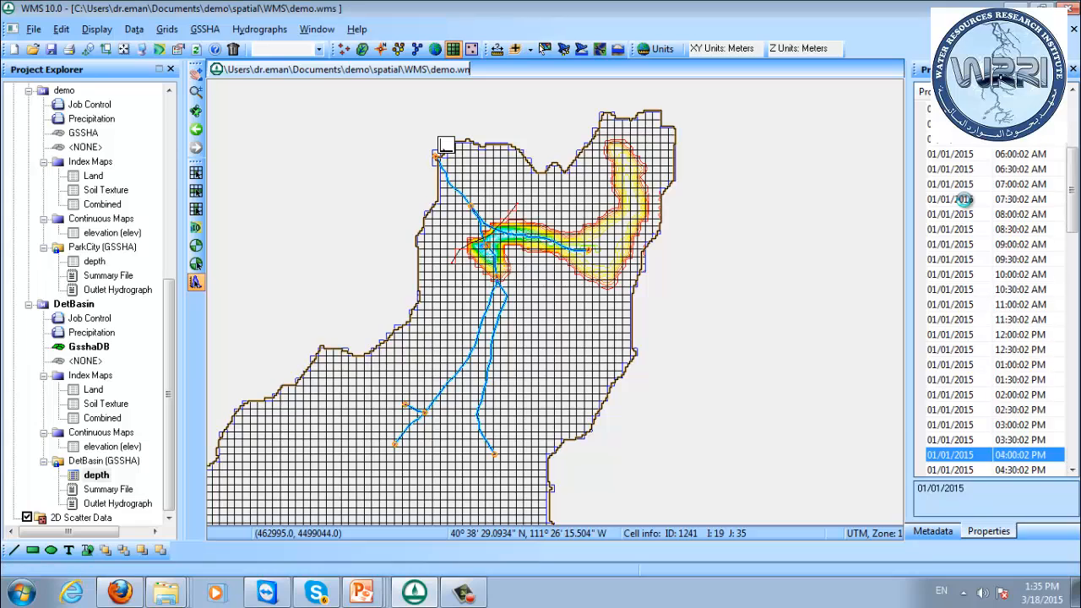
pyautogui.press('Down')
pyautogui.press('Down')
pyautogui.press('Down')
pyautogui.press('Down')
pyautogui.press('Down')
pyautogui.press('Down')
pyautogui.press('Down')
pyautogui.press('Down')
pyautogui.press('Down')
pyautogui.press('Down')
pyautogui.press('Down')
pyautogui.press('Down')
pyautogui.press('Down')
pyautogui.press('Down')
pyautogui.press('Down')
pyautogui.press('Down')
pyautogui.press('Down')
pyautogui.press('Down')
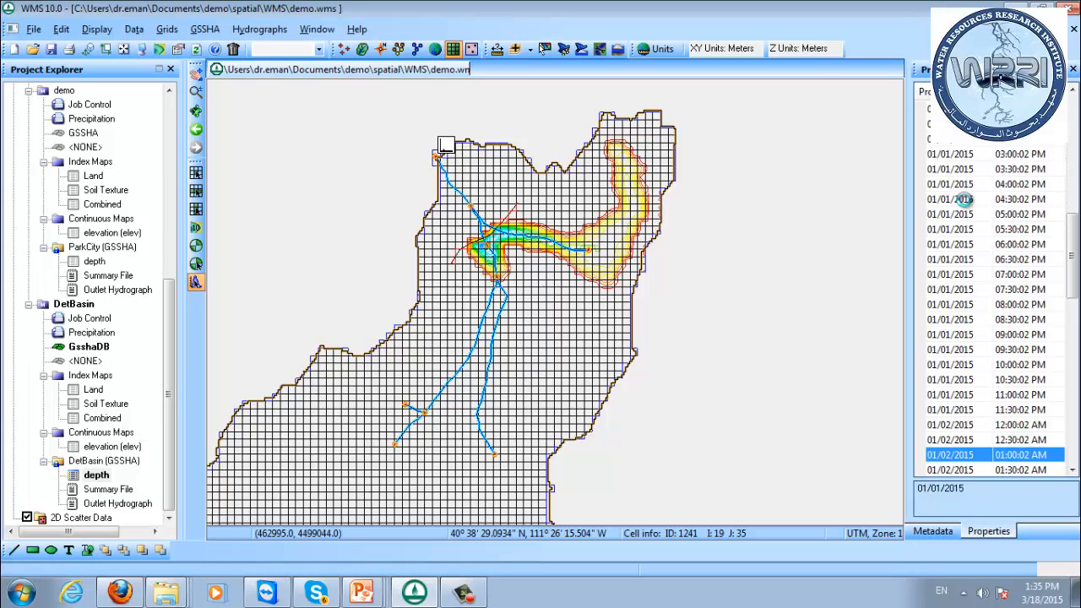
pyautogui.press('Down')
pyautogui.press('Down')
pyautogui.press('Down')
pyautogui.press('Down')
pyautogui.press('Down')
pyautogui.press('Down')
pyautogui.press('Down')
pyautogui.press('Down')
pyautogui.press('Down')
pyautogui.press('Down')
pyautogui.press('Down')
pyautogui.press('Down')
pyautogui.press('Down')
pyautogui.press('Down')
pyautogui.press('Down')
pyautogui.press('Down')
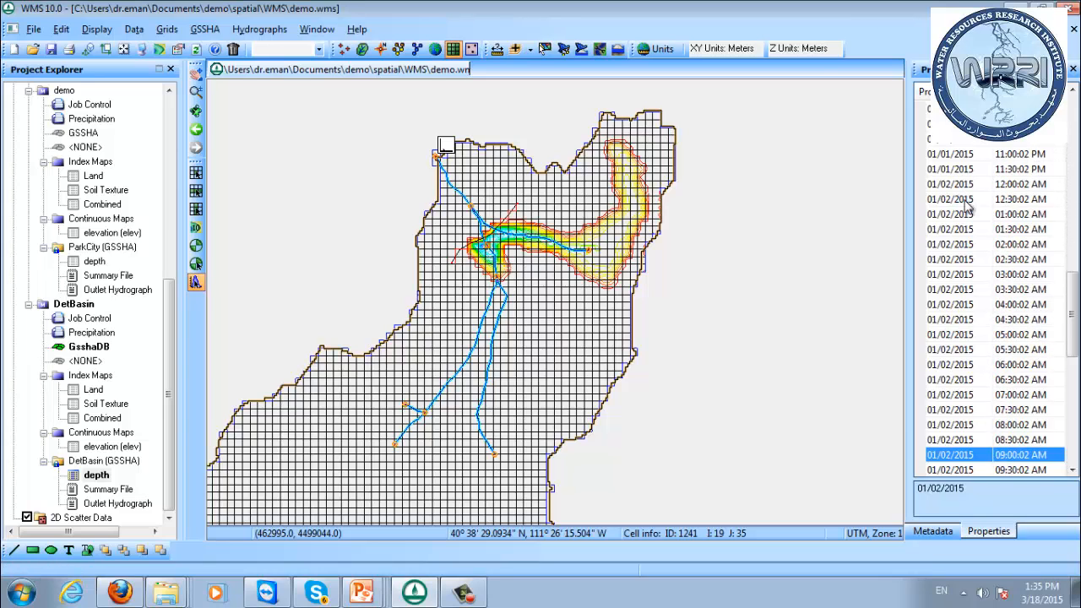
pyautogui.press('Down')
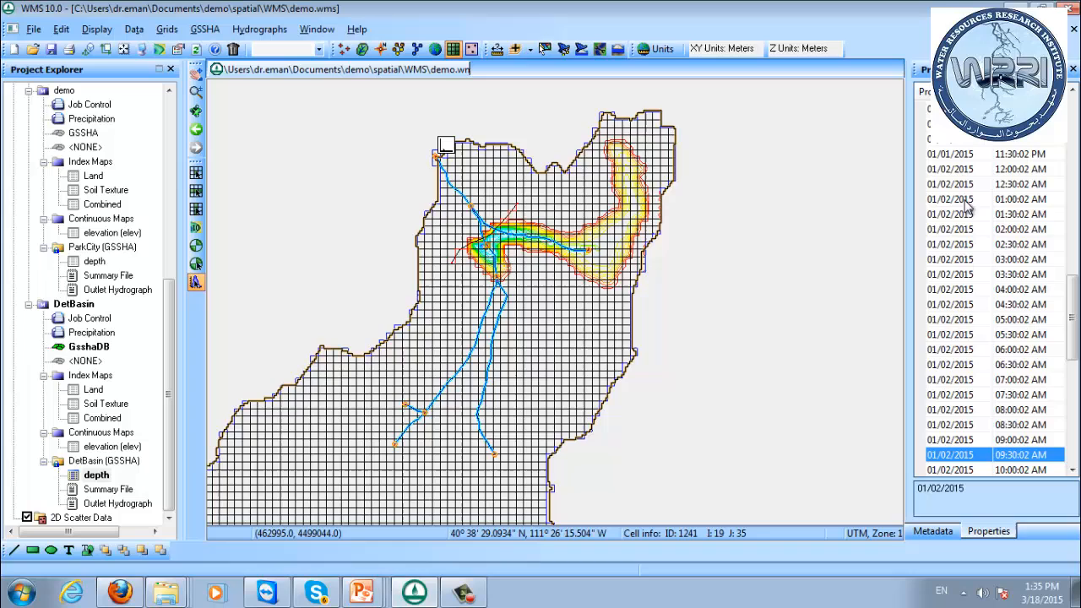
# Examine the depth contours at selected 01/02/2015 time steps, including 02:00:02 AM, 01:00:02 PM, 04:00:02 PM and 10:30:02 PM.
pyautogui.click(1045, 155)
pyautogui.click(1052, 318)
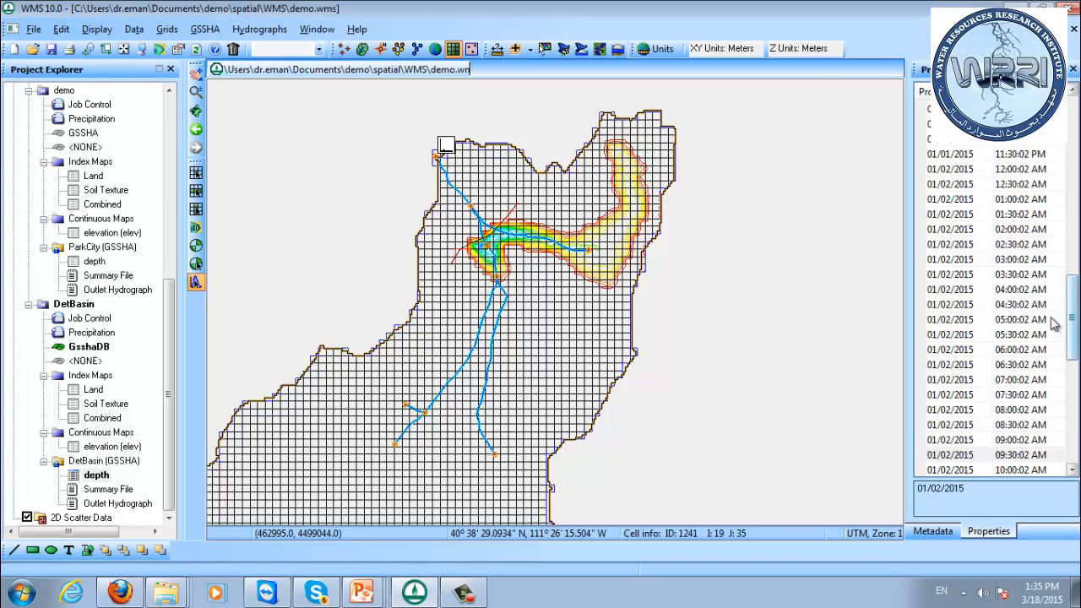
pyautogui.scroll(5, 1068, 350)
pyautogui.click(1018, 304)
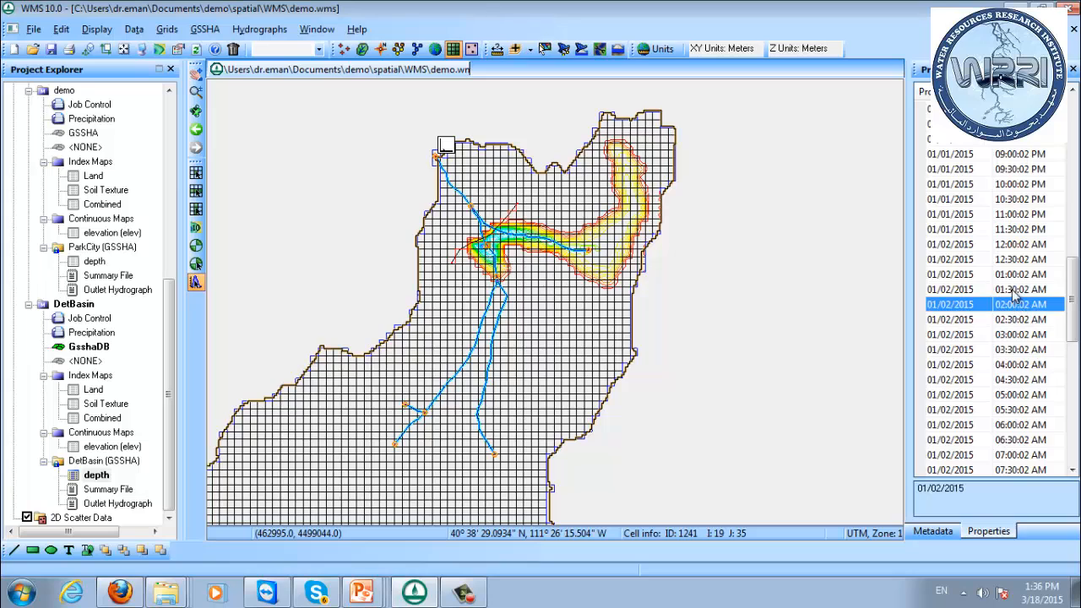
pyautogui.scroll(-6, 1016, 291)
pyautogui.click(1001, 364)
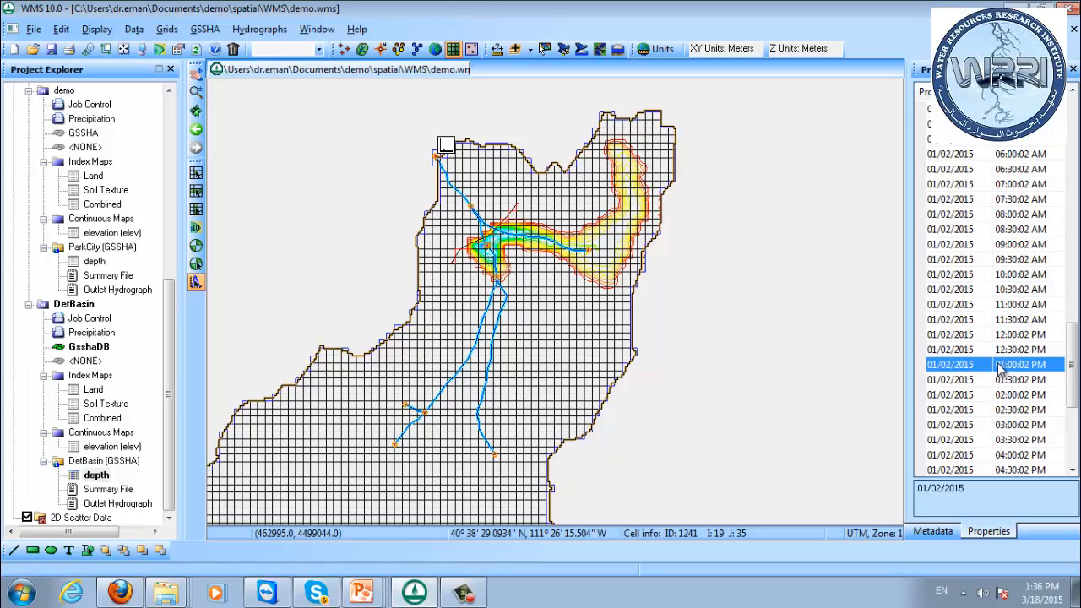
pyautogui.click(1005, 394)
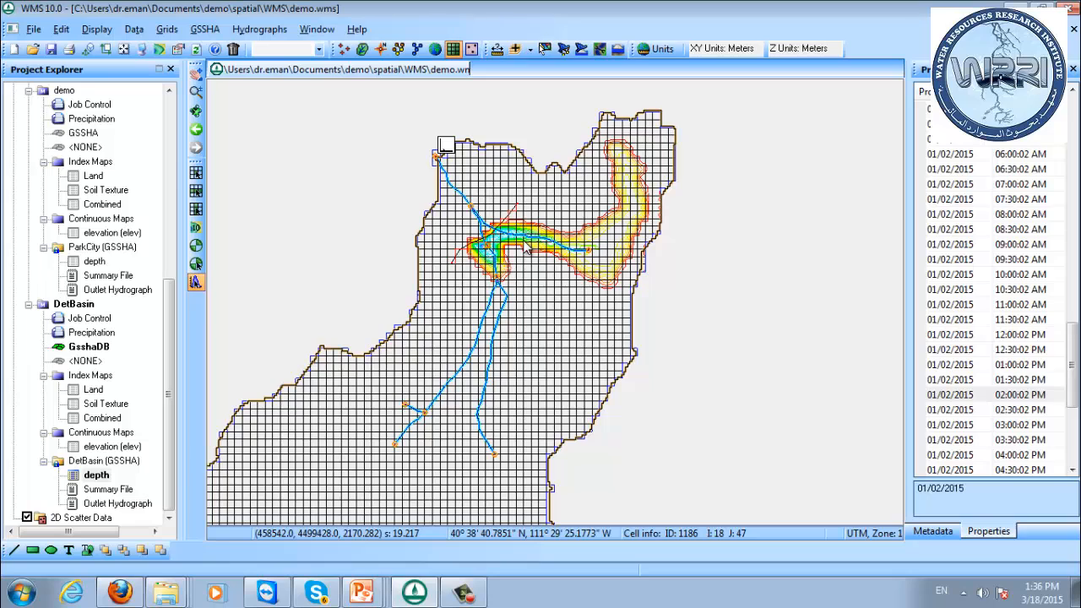
pyautogui.click(980, 440)
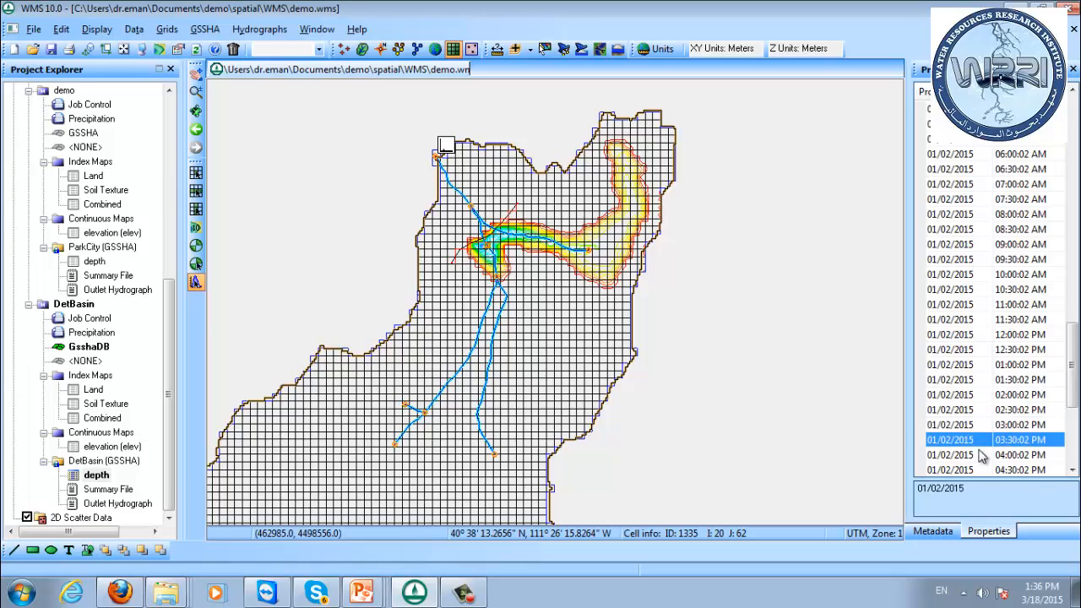
pyautogui.click(982, 455)
pyautogui.scroll(-5, 979, 422)
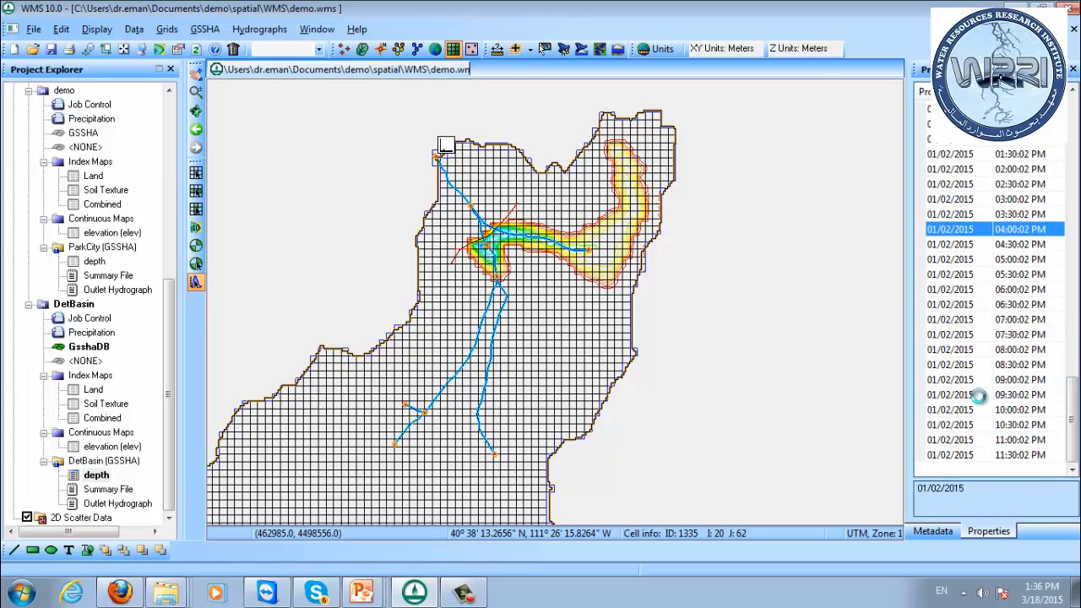
pyautogui.click(978, 394)
pyautogui.click(956, 425)
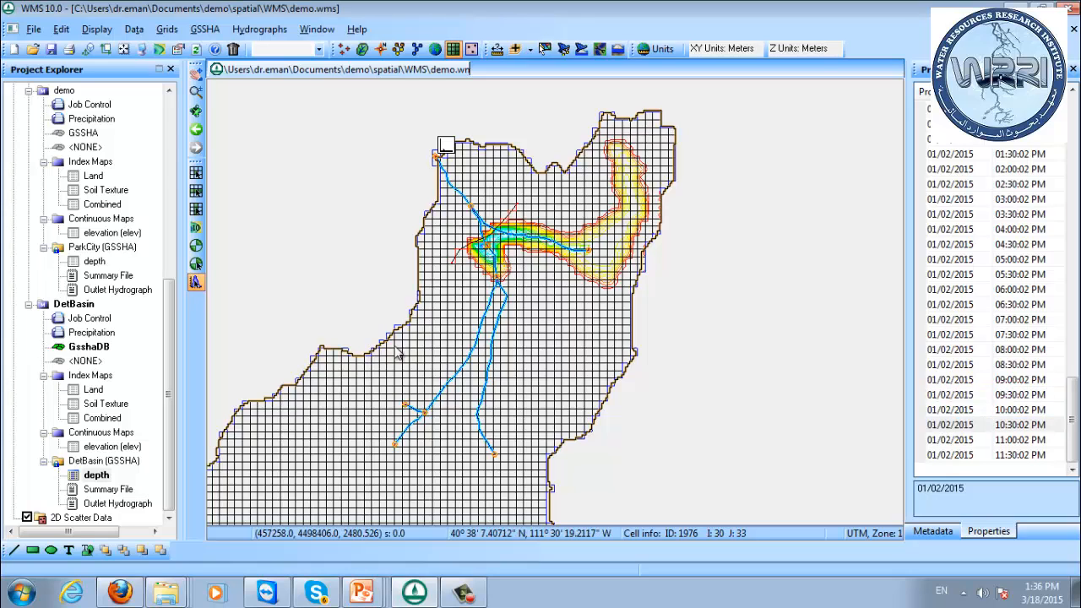
# View the DetBasin flow hydrograph at the watershed outlet, and close the plot.
pyautogui.moveTo(172, 310); pyautogui.dragTo(173, 254)
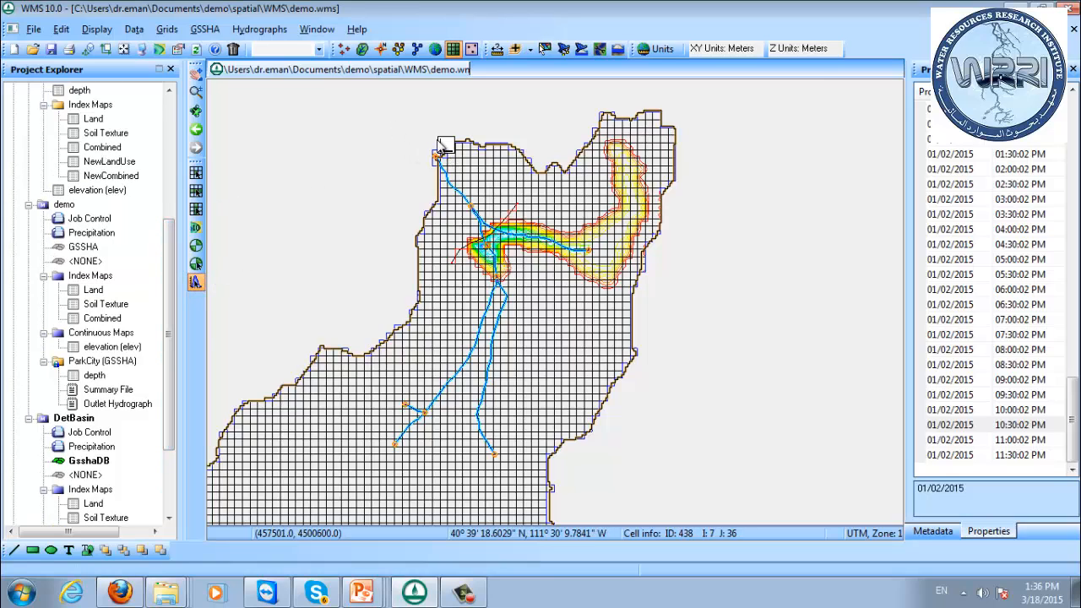
pyautogui.doubleClick(445, 146)
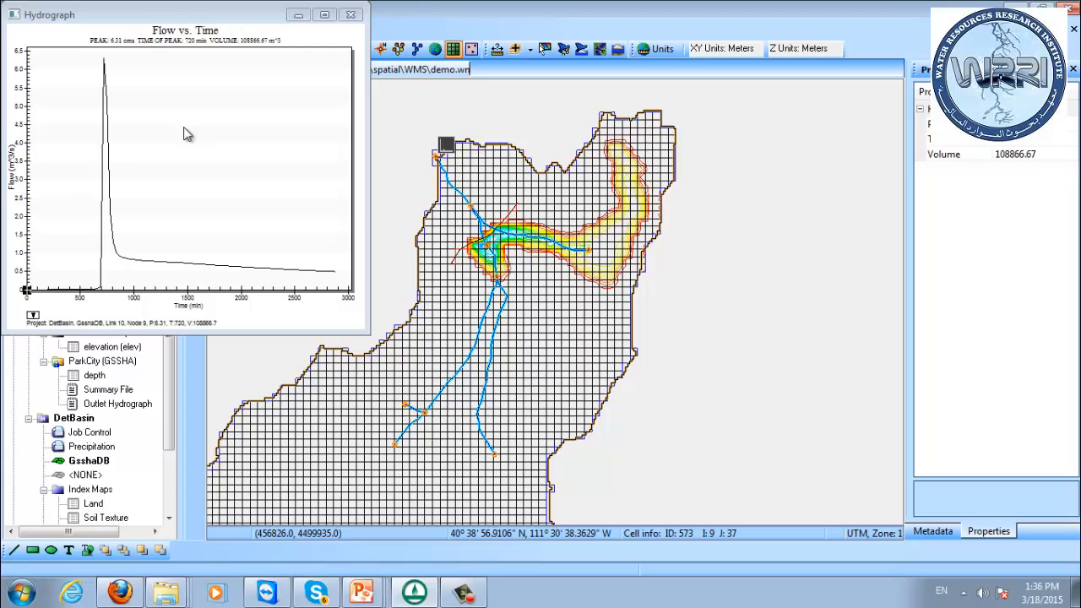
pyautogui.click(350, 14)
# Save and run the 2D grid's GSSHA group with the demo and DetBasin projects, suppressing screen printing and reading solutions on finish.
pyautogui.moveTo(170, 250); pyautogui.dragTo(167, 190)
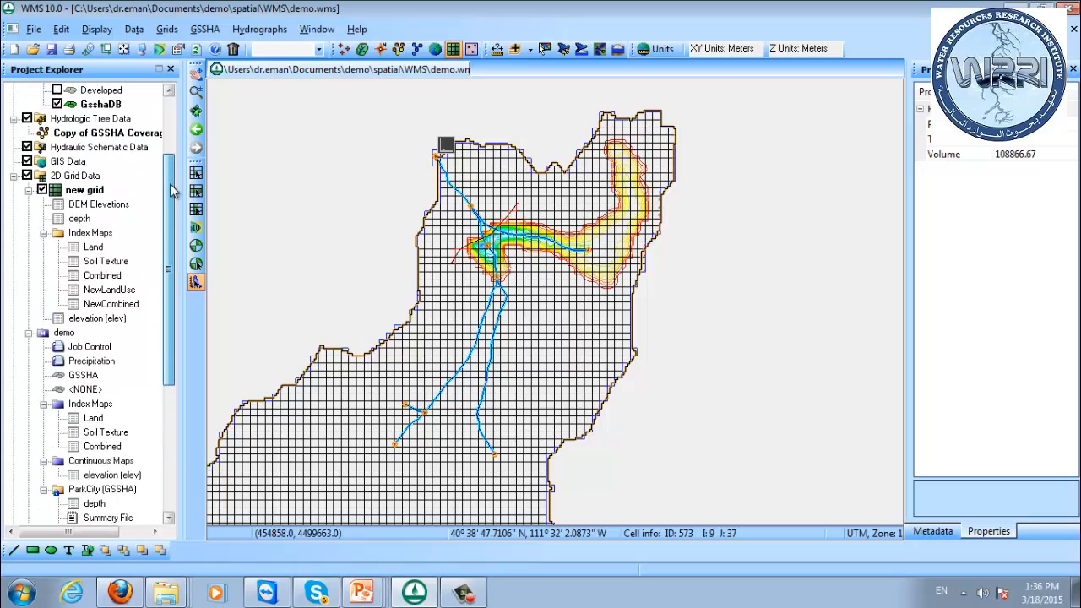
pyautogui.rightClick(68, 177)
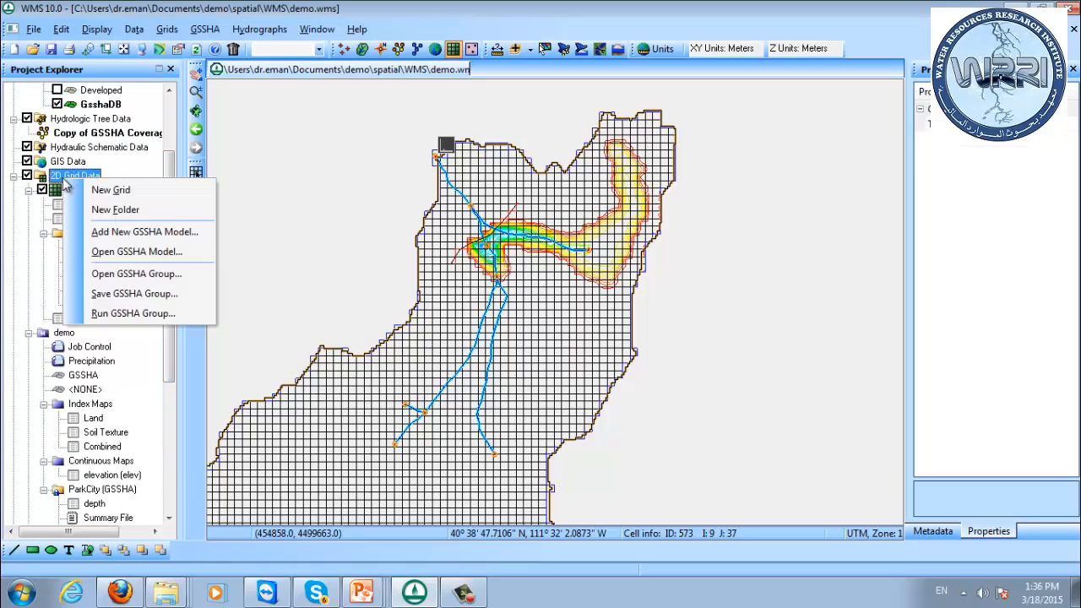
pyautogui.click(135, 313)
pyautogui.click(432, 245)
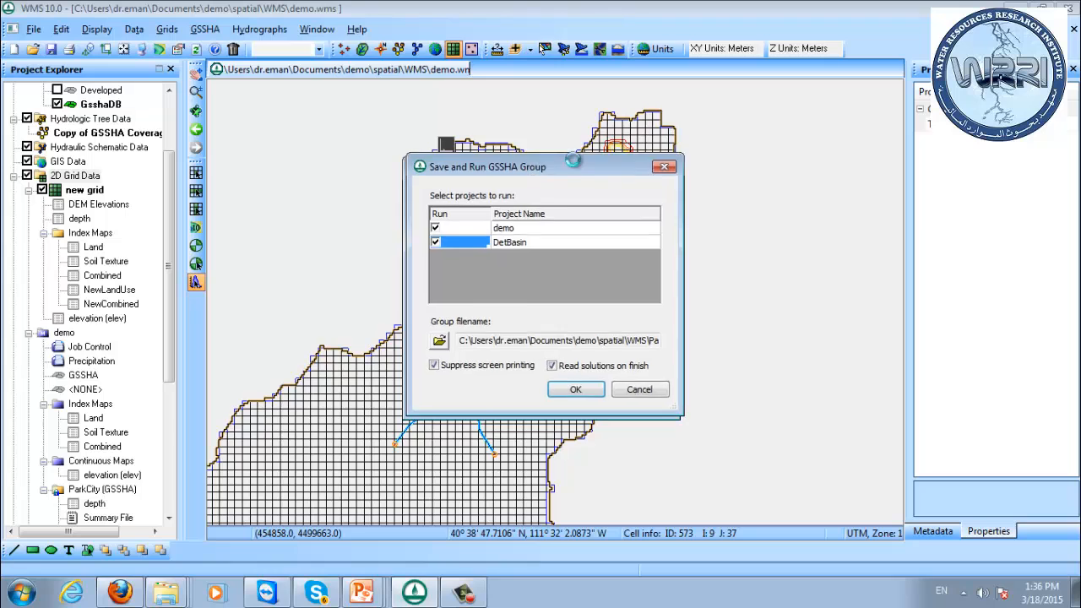
pyautogui.moveTo(527, 177); pyautogui.dragTo(581, 155)
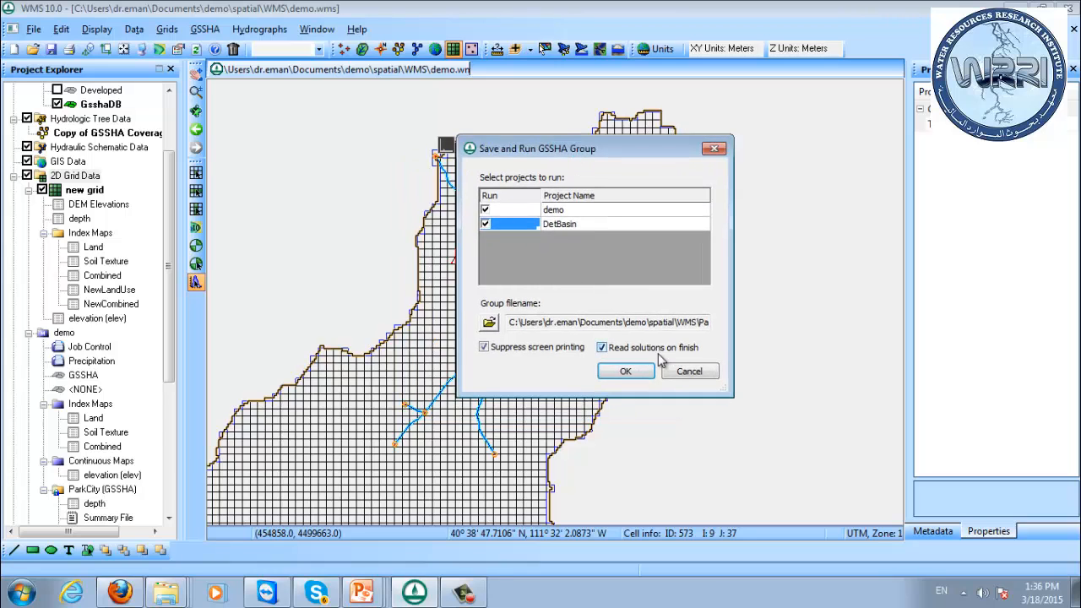
pyautogui.click(629, 375)
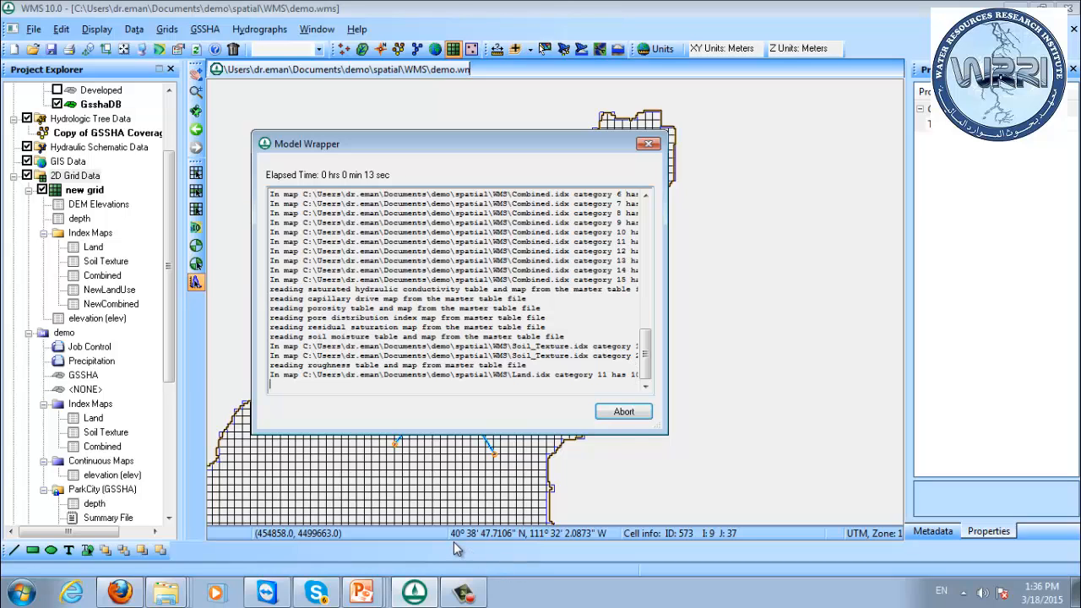
pyautogui.click(361, 591)
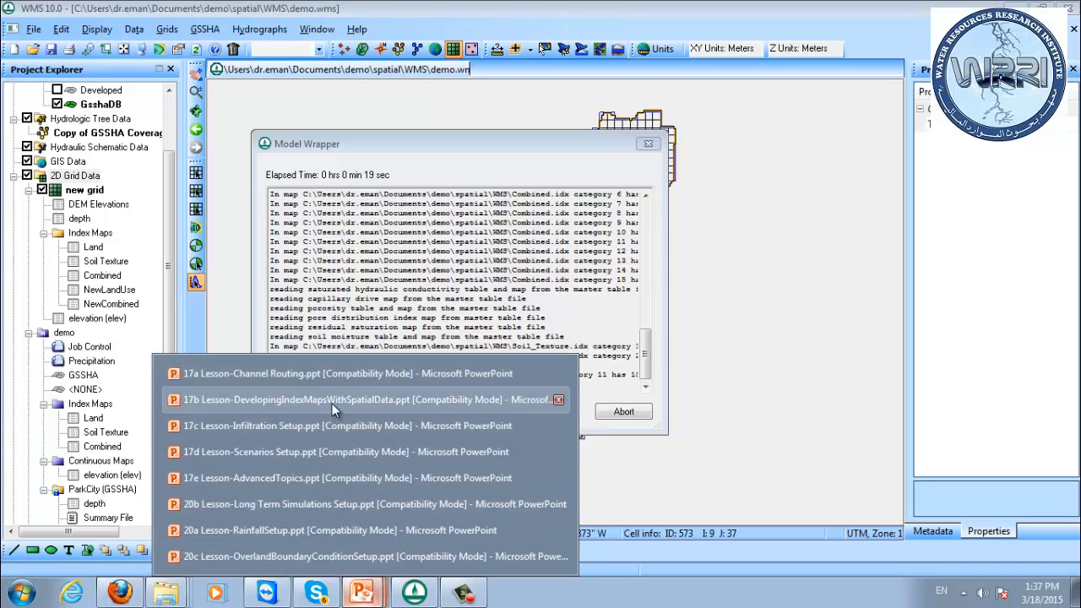
pyautogui.click(326, 426)
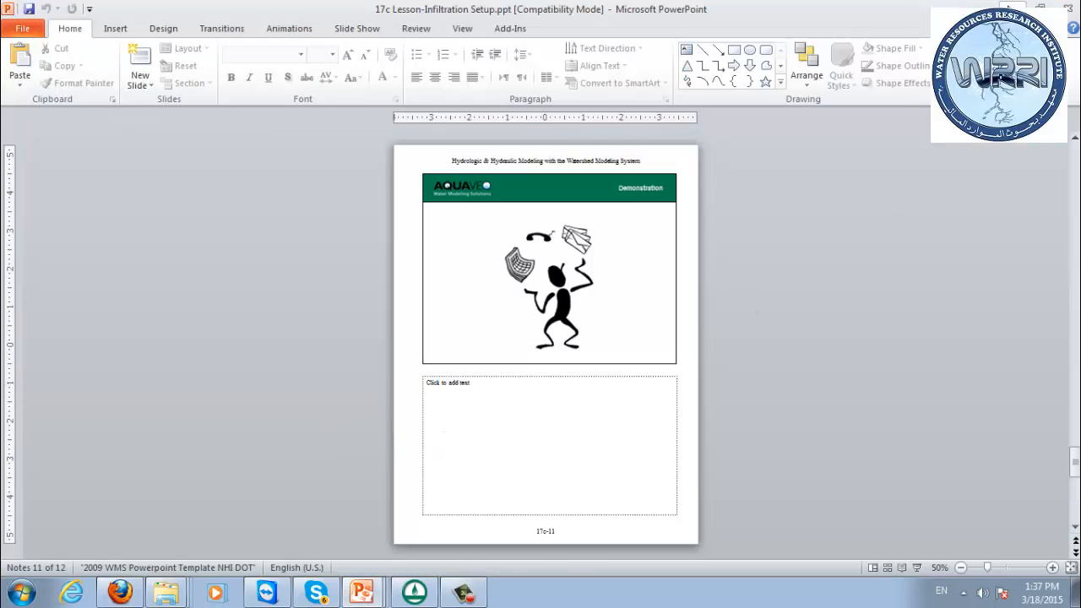
pyautogui.click(1069, 8)
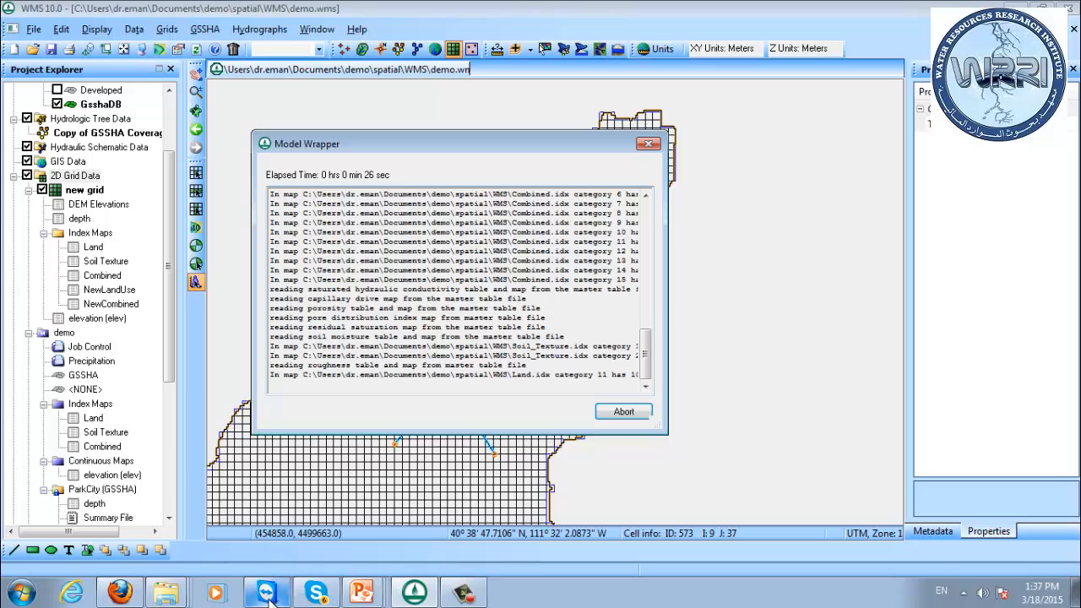
# Switch to the 17e Lesson-AdvancedTopics presentation in PowerPoint and start its slide show from the Objectives slide.
pyautogui.click(363, 593)
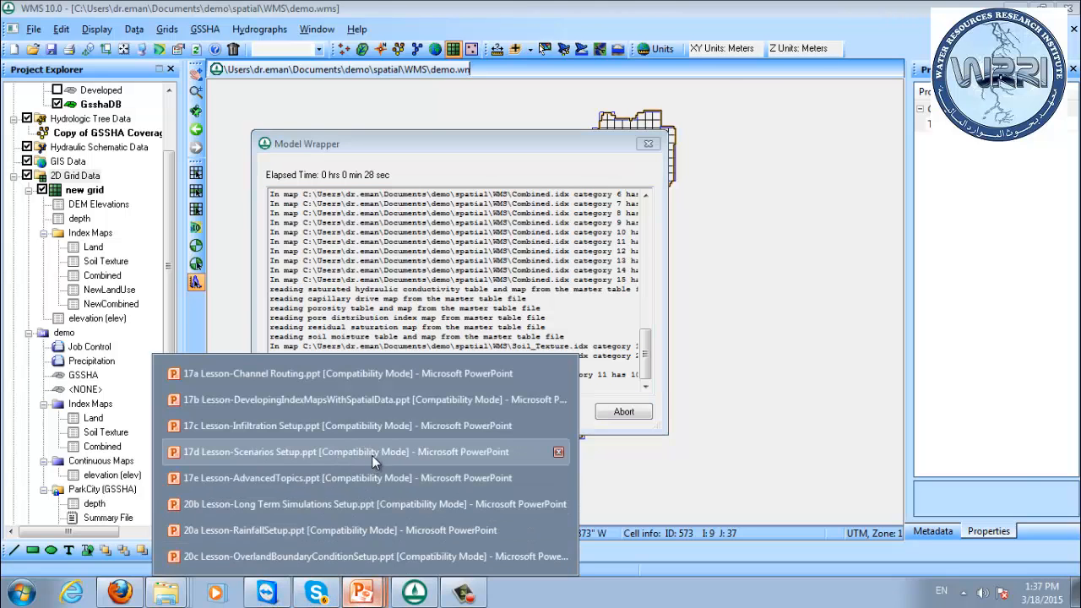
pyautogui.click(372, 478)
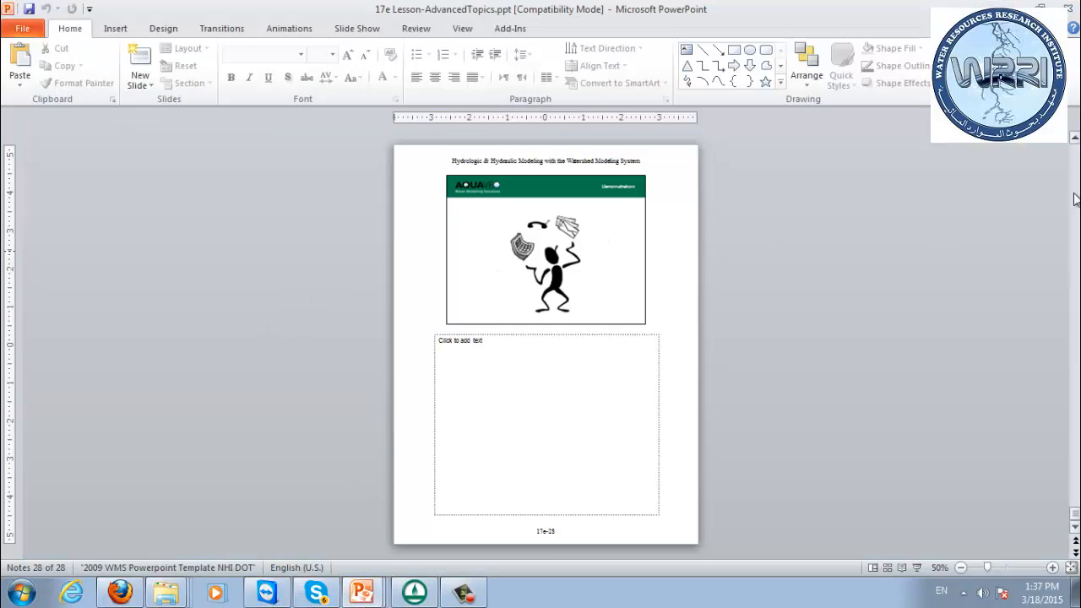
pyautogui.moveTo(1075, 514); pyautogui.dragTo(1075, 147)
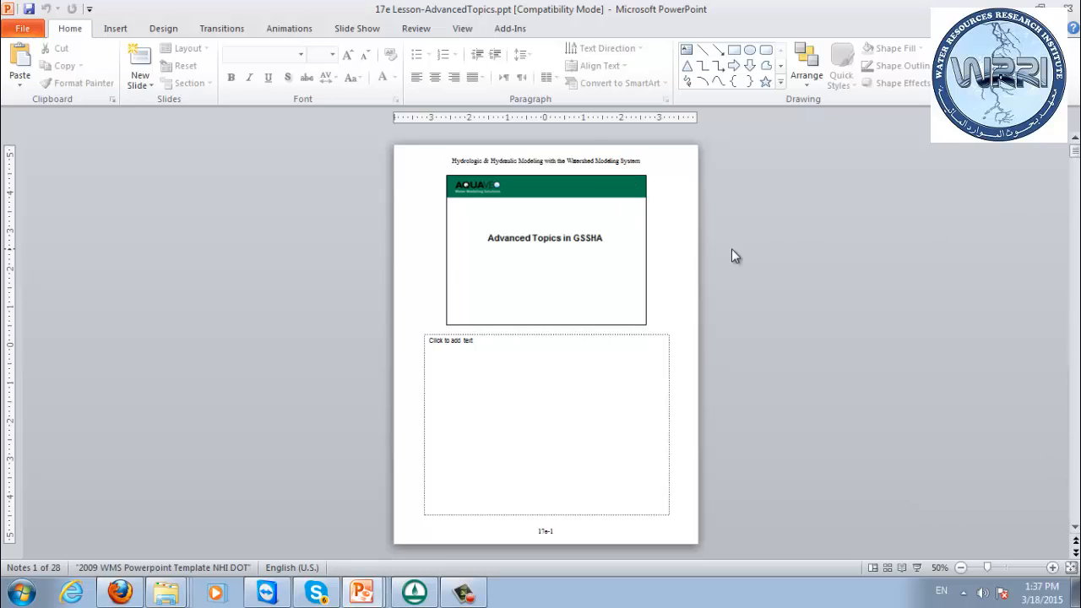
pyautogui.scroll(-1, 786, 259)
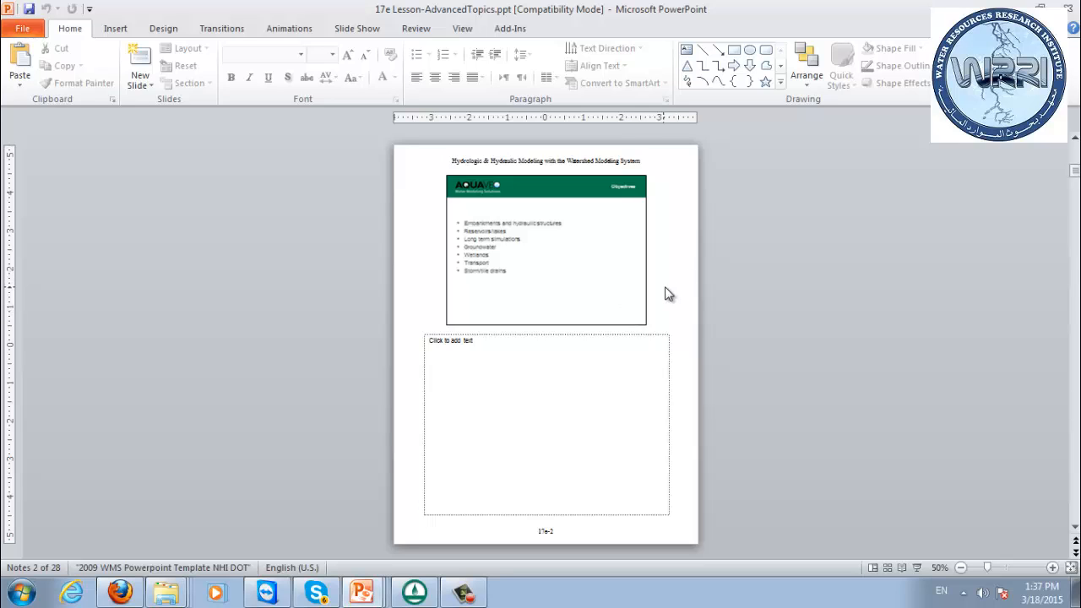
pyautogui.hotkey('shift', 'F5')
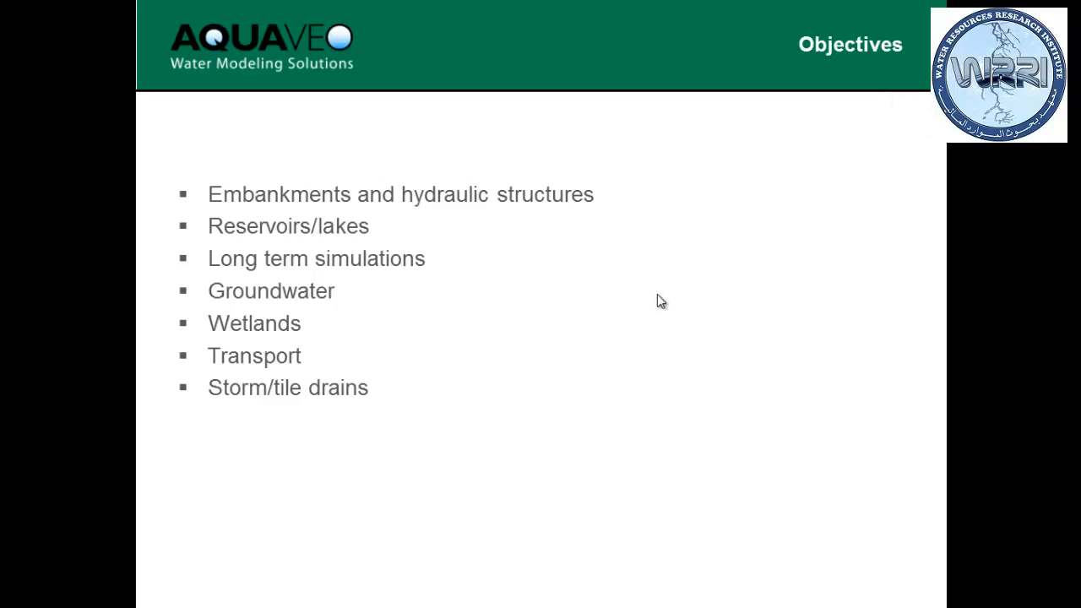
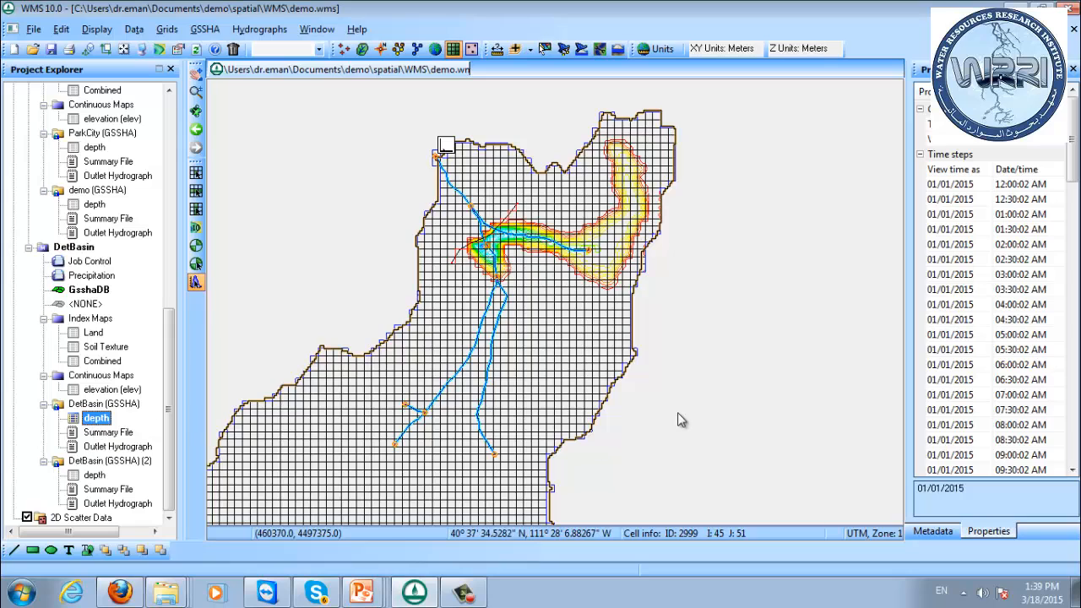
# View the depth dataset of the DetBasin (GSSHA) (2) solution at the 01/01/2015 04:30:02 AM and 07:30:02 AM time steps.
pyautogui.click(94, 475)
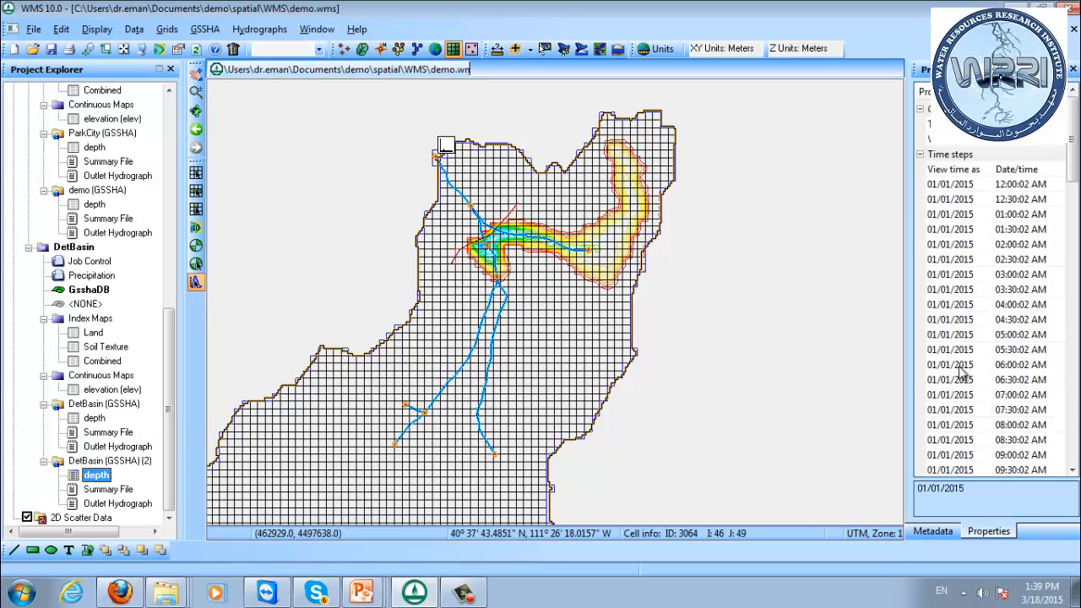
pyautogui.click(979, 319)
pyautogui.click(1006, 410)
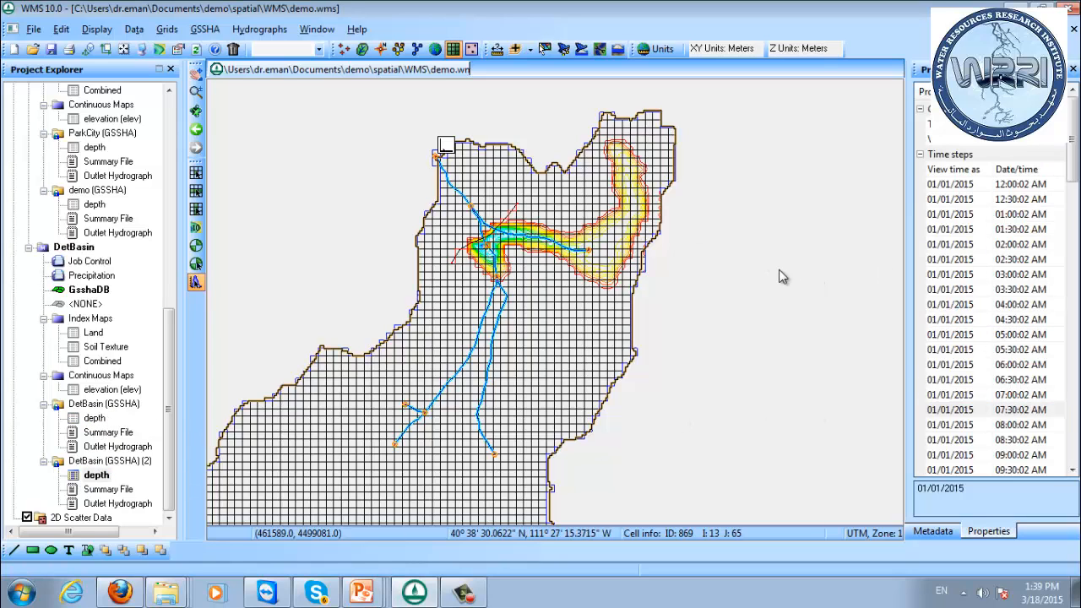
# Duplicate the GSSHA coverage in the map data.
pyautogui.click(169, 211)
pyautogui.moveTo(173, 208); pyautogui.dragTo(174, 182)
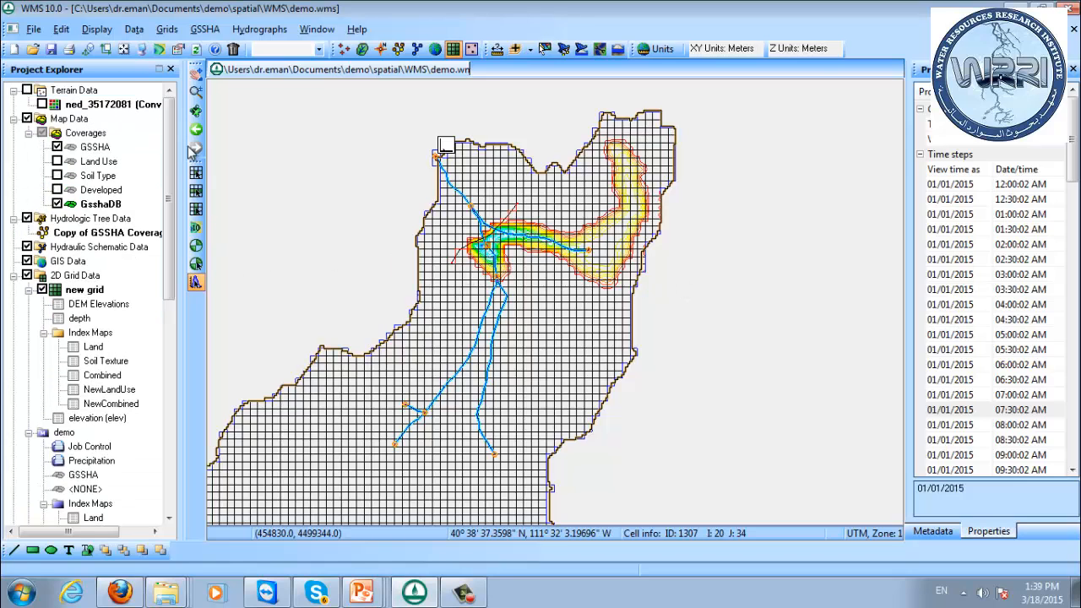
pyautogui.click(96, 148)
pyautogui.rightClick(96, 149)
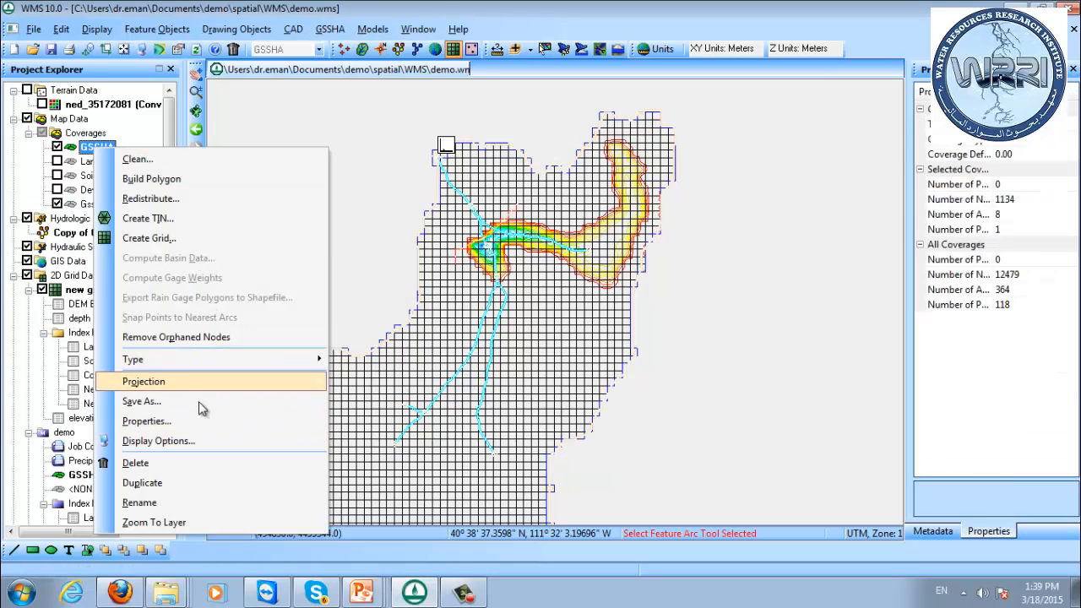
pyautogui.click(198, 483)
# Rename the duplicated GSSHA coverage as GSSHAWetlands.
pyautogui.click(108, 218)
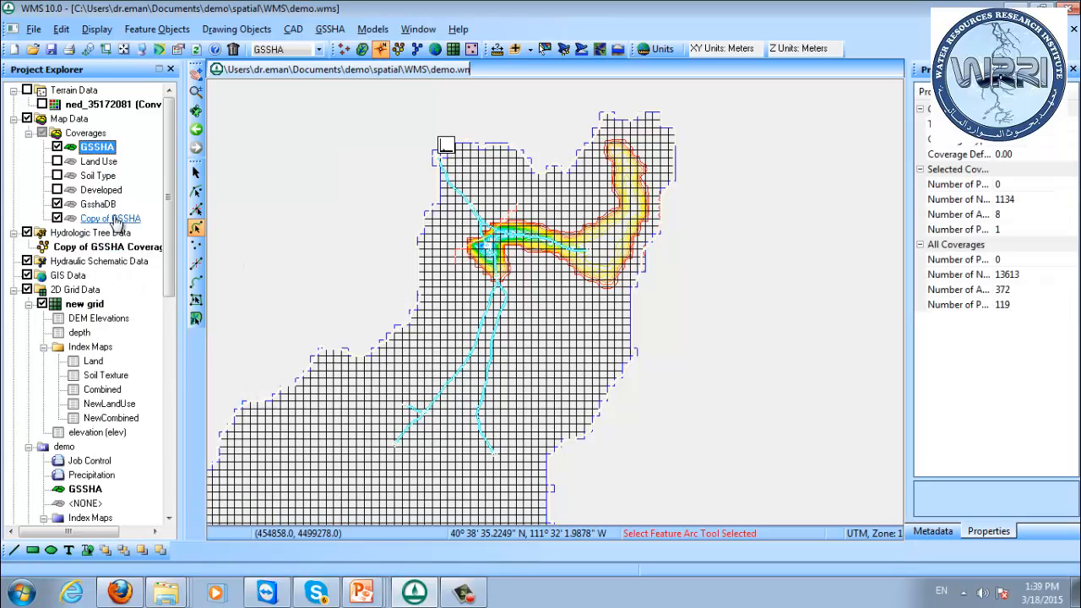
pyautogui.rightClick(115, 217)
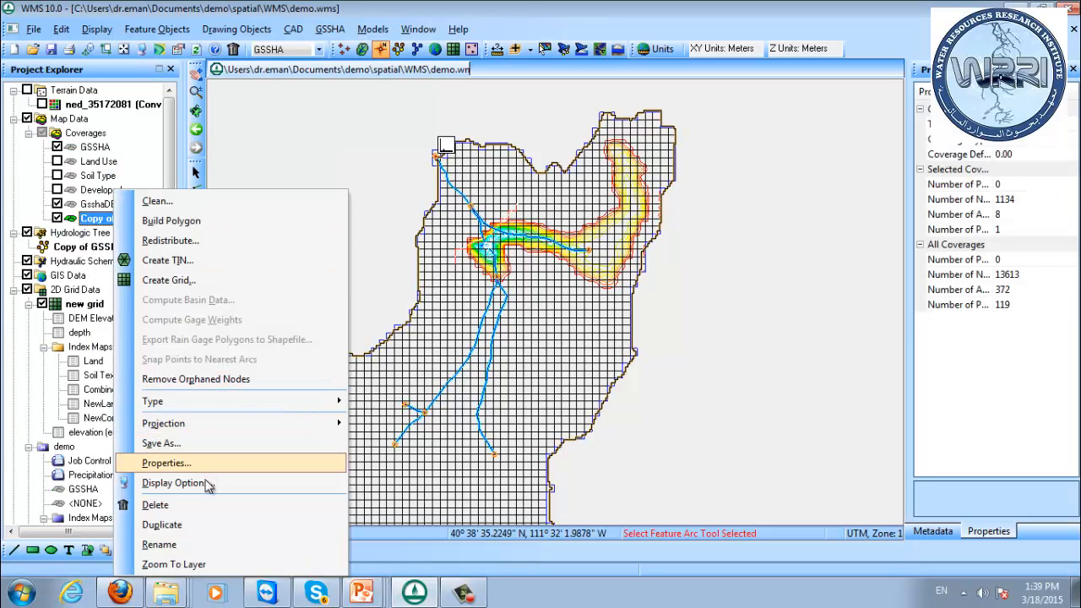
pyautogui.click(96, 214)
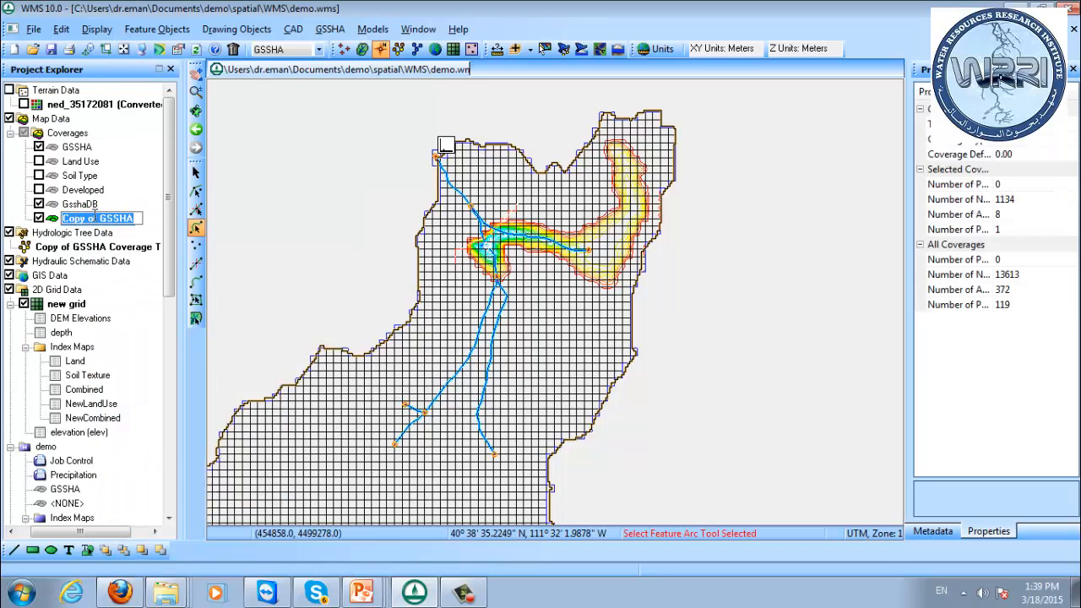
pyautogui.write('H')
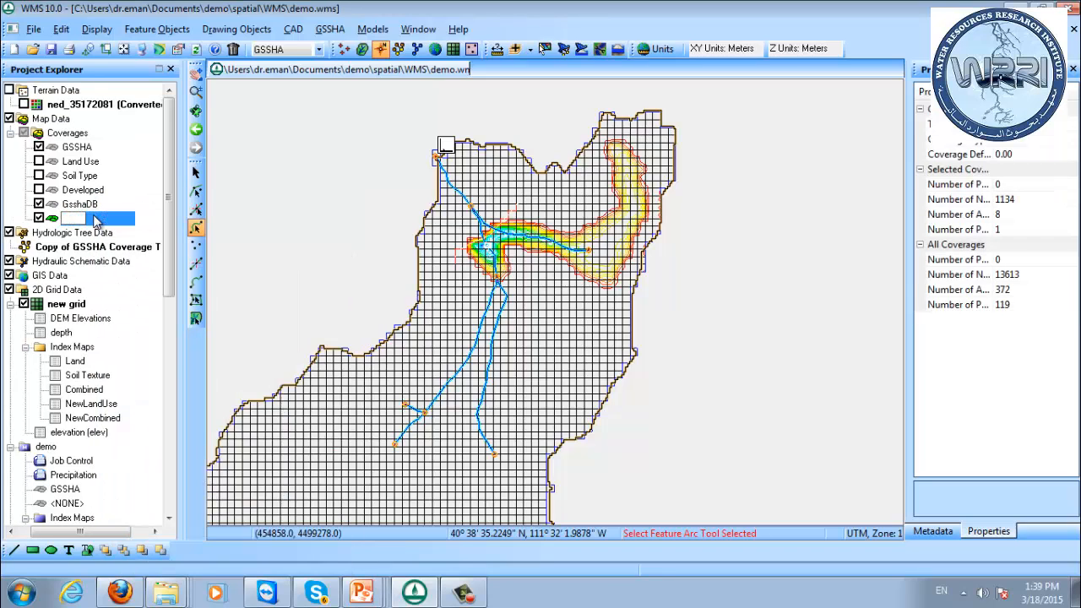
pyautogui.write('GSSHA Wetlands')
pyautogui.press('Return')
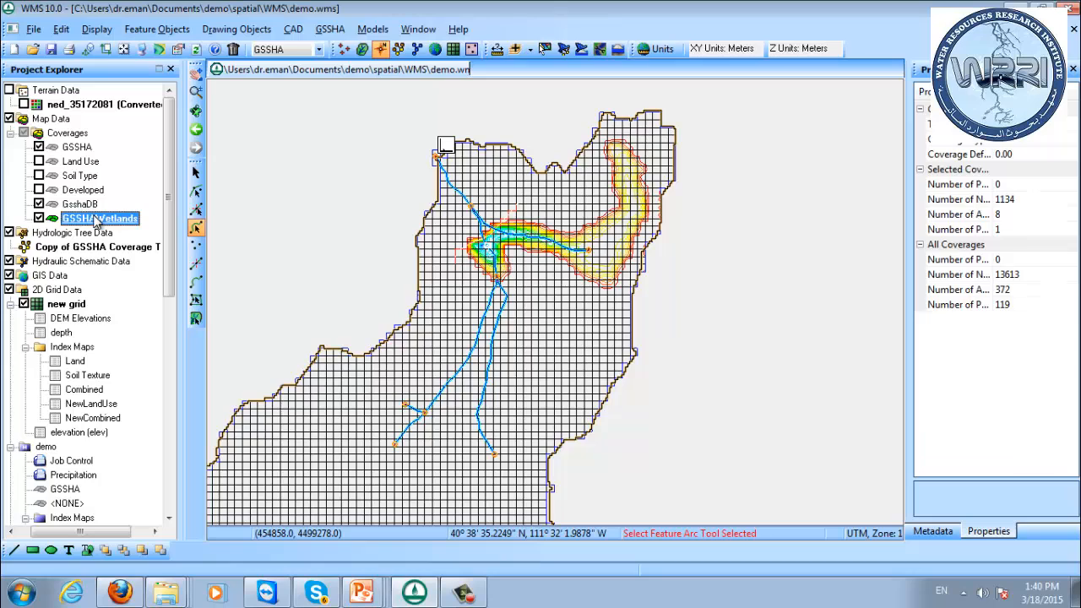
pyautogui.moveTo(169, 221); pyautogui.dragTo(169, 228)
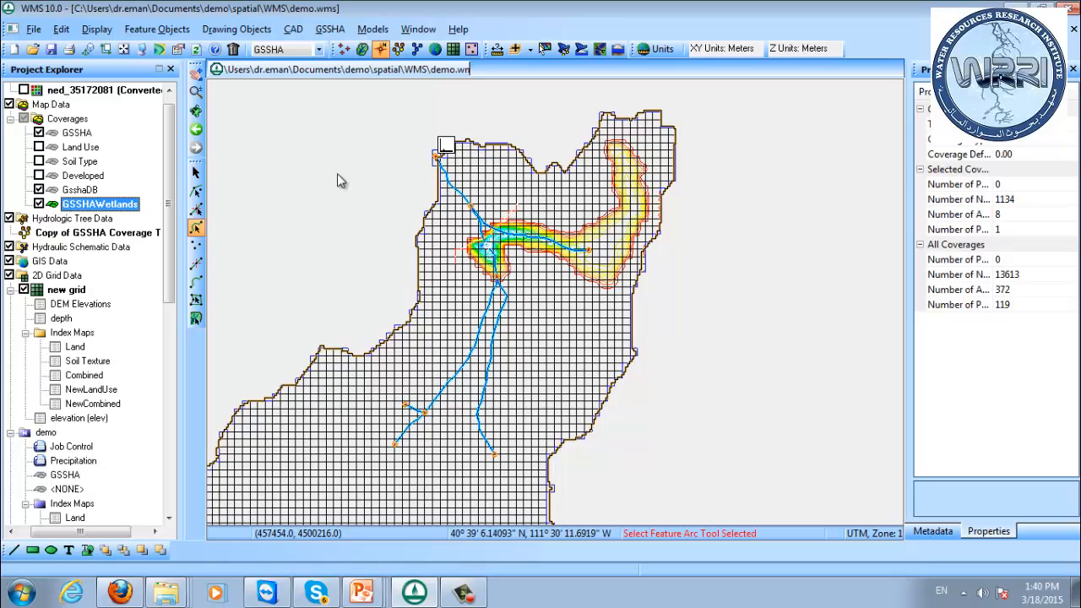
pyautogui.click(196, 282)
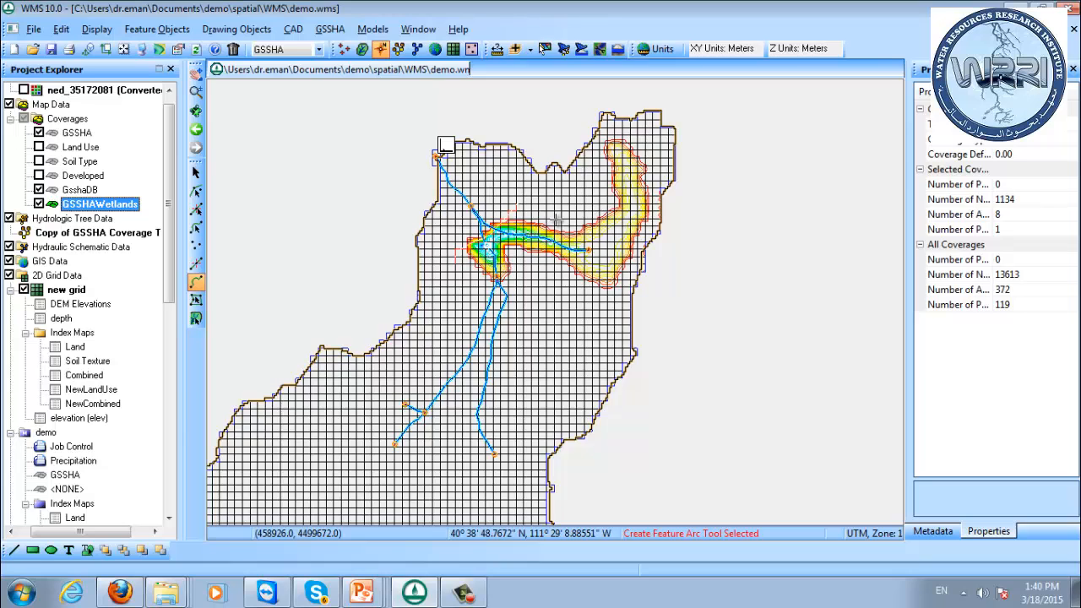
pyautogui.click(545, 224)
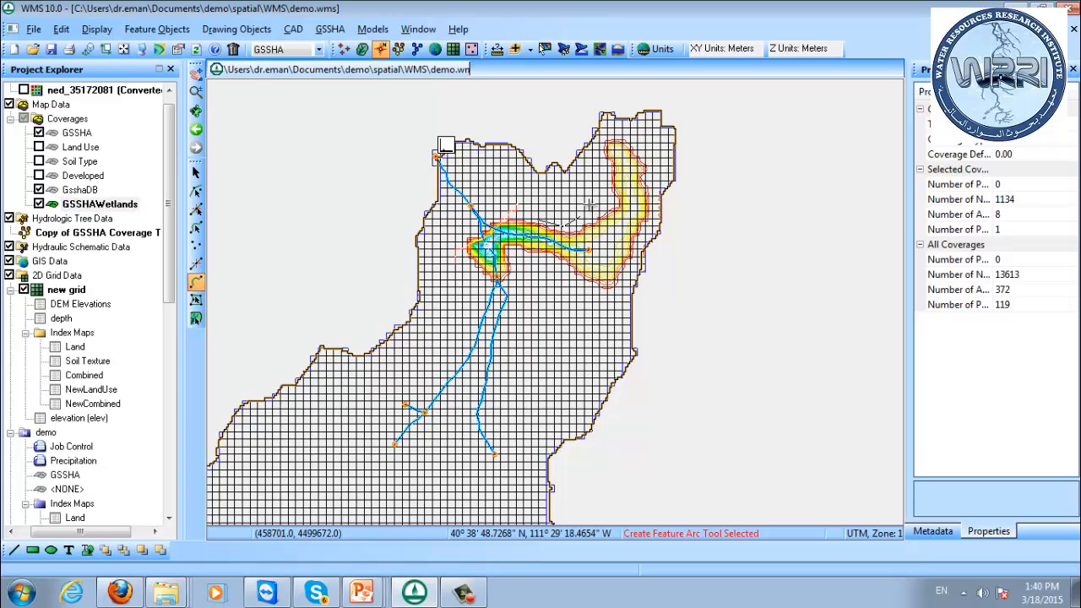
pyautogui.moveTo(589, 204)
pyautogui.mouseDown()
pyautogui.moveTo(606, 156)
pyautogui.moveTo(629, 151)
pyautogui.moveTo(647, 176)
pyautogui.mouseUp()
pyautogui.click(647, 205)
pyautogui.doubleClick(647, 239)
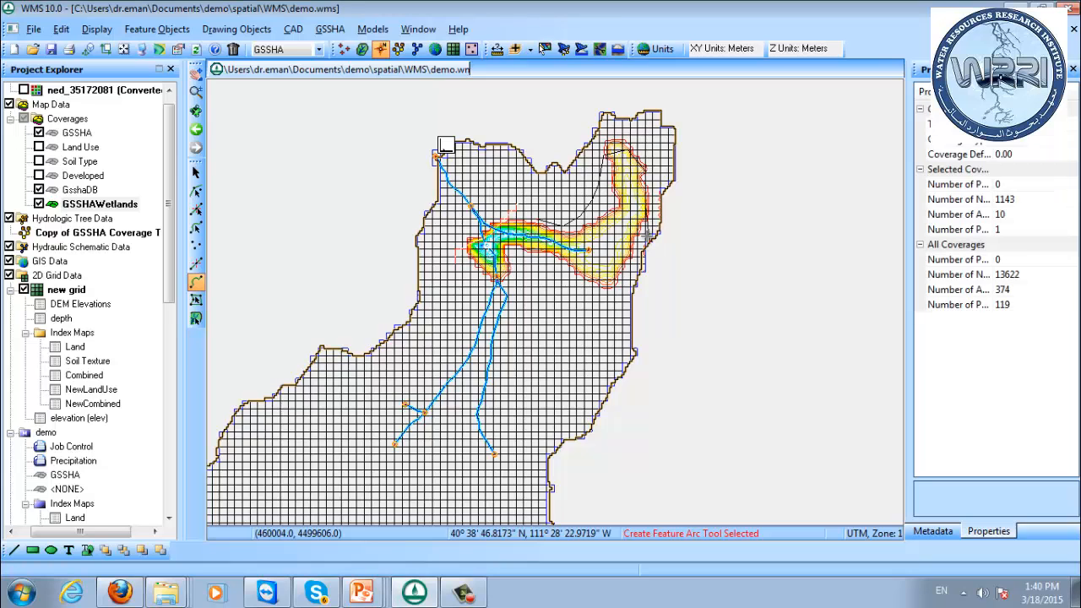
pyautogui.click(195, 229)
pyautogui.click(650, 173)
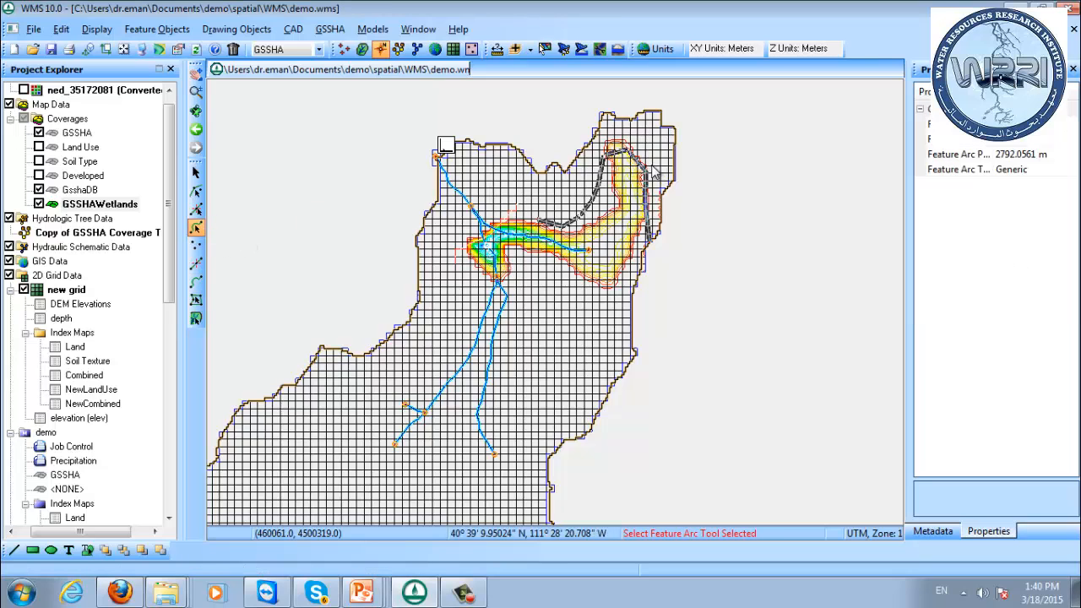
pyautogui.press('Delete')
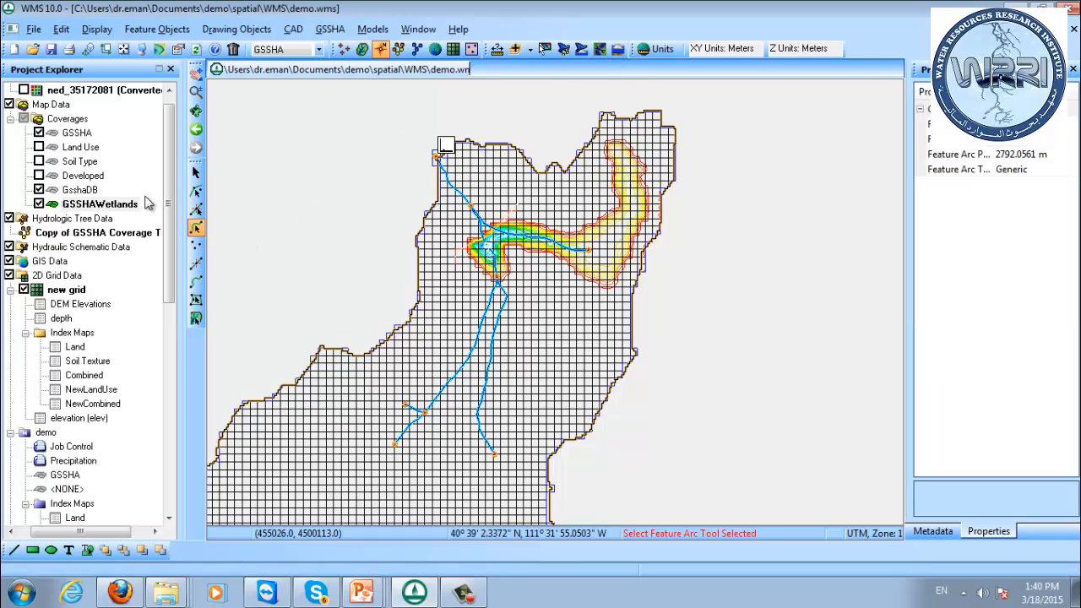
# Draw a closed feature arc about 5299 m long in GSSHAWetlands, enclosing the broad eastern part of the depth contours.
pyautogui.click(196, 283)
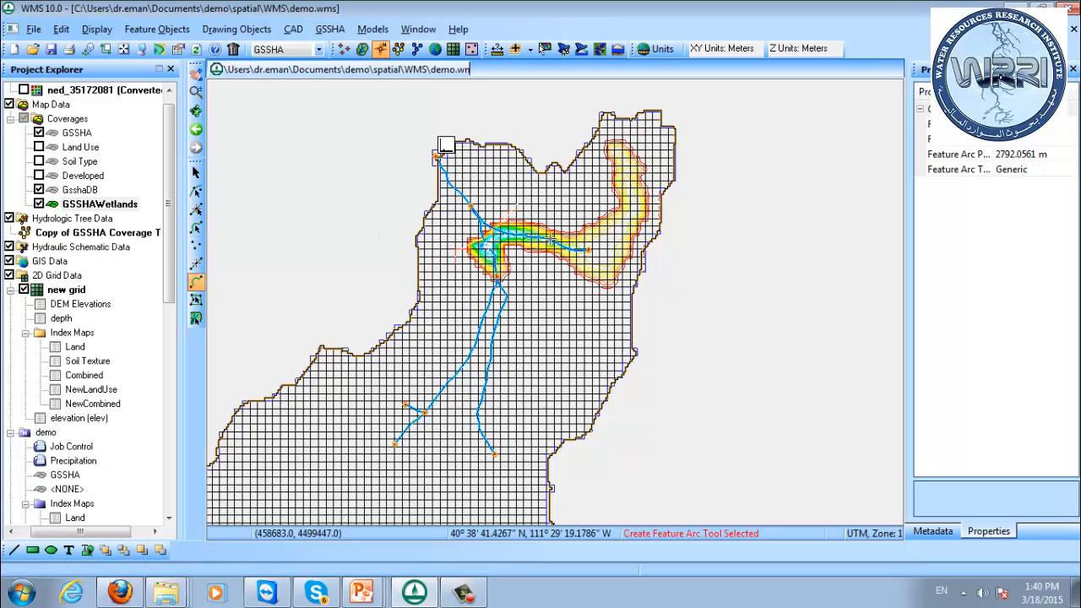
pyautogui.click(535, 223)
pyautogui.click(563, 227)
pyautogui.click(585, 222)
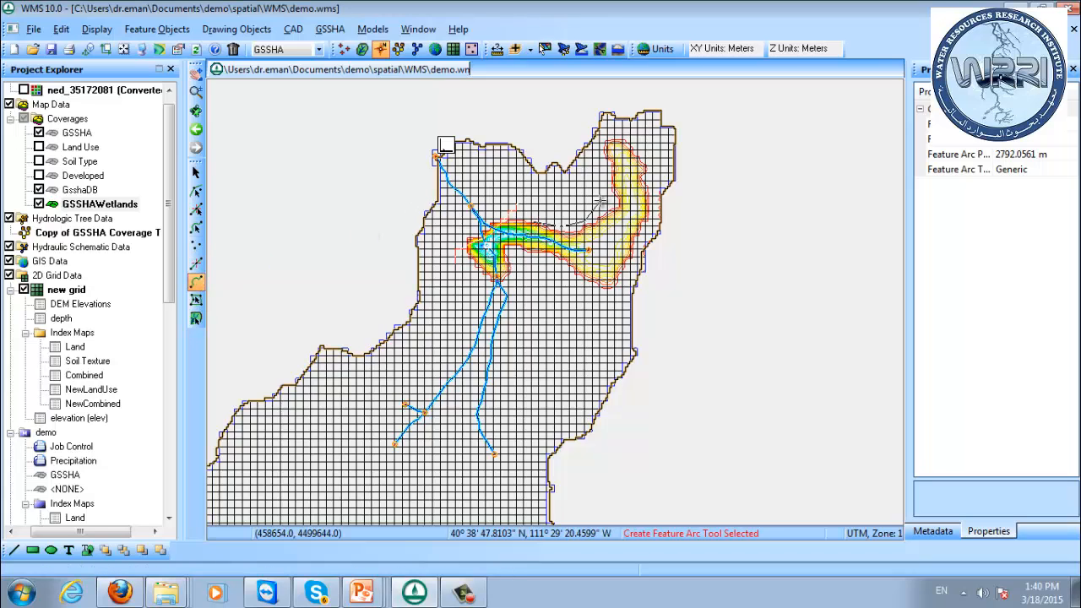
pyautogui.click(601, 202)
pyautogui.click(612, 178)
pyautogui.click(616, 157)
pyautogui.click(632, 162)
pyautogui.click(647, 199)
pyautogui.click(641, 246)
pyautogui.click(626, 272)
pyautogui.click(588, 297)
pyautogui.click(549, 272)
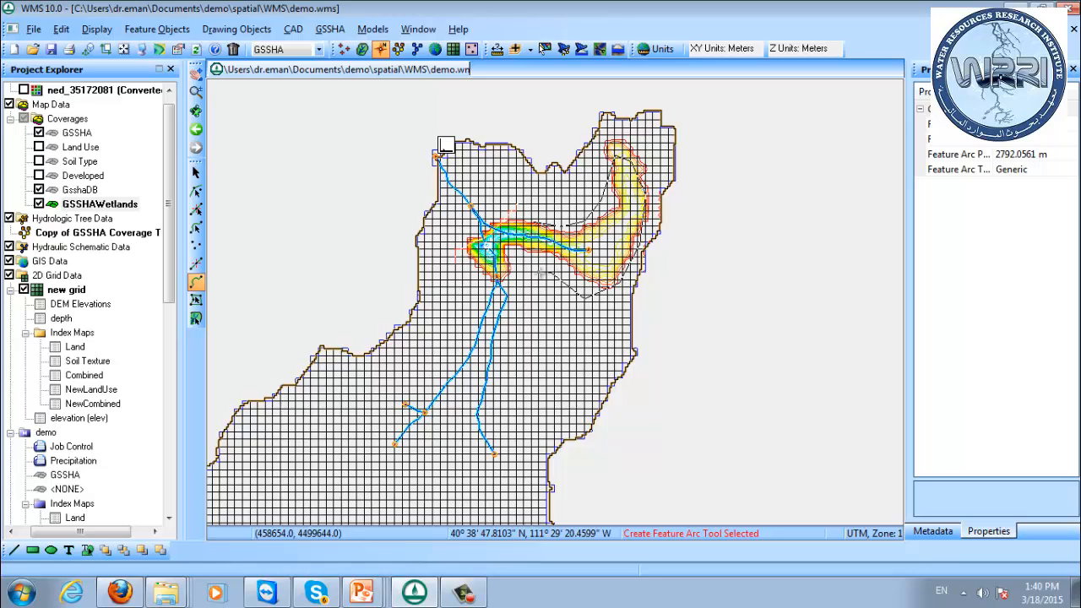
pyautogui.click(523, 264)
pyautogui.click(516, 222)
pyautogui.click(530, 222)
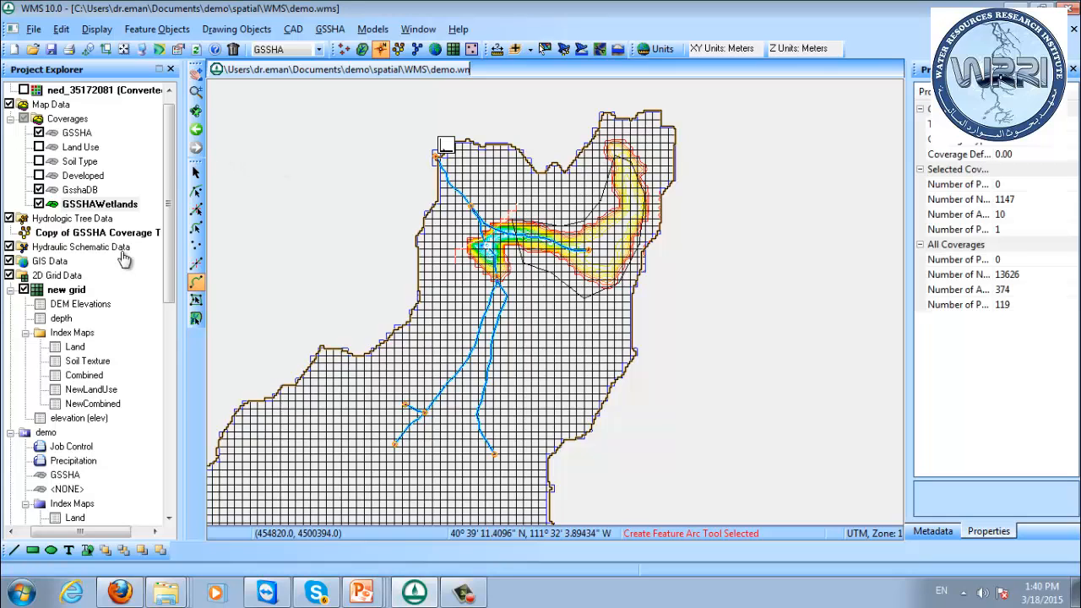
# Build a polygon from the closed arc around the eastern depth contours.
pyautogui.click(195, 228)
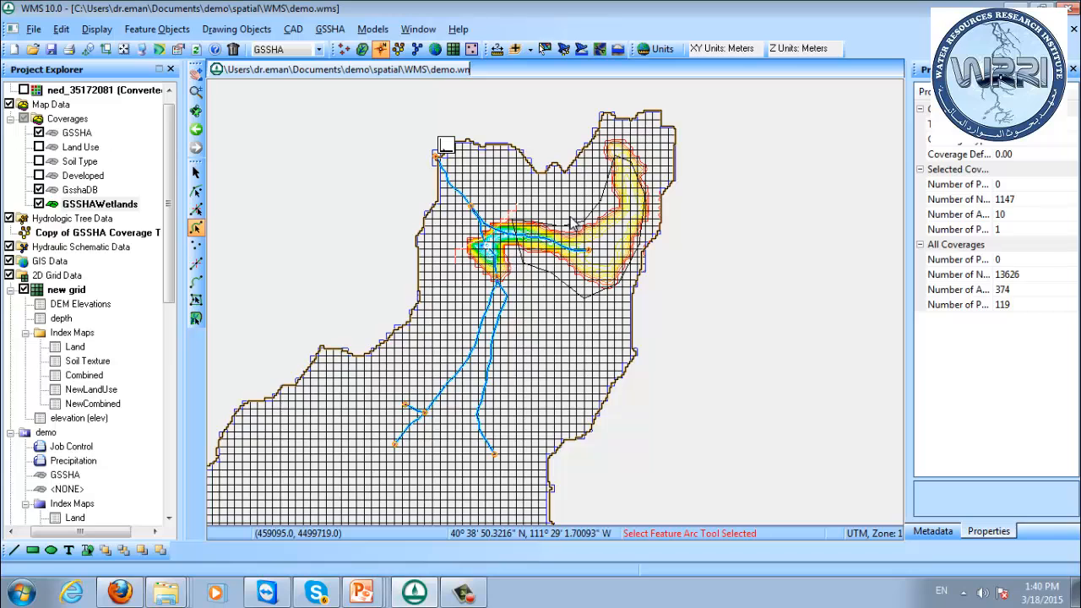
pyautogui.rightClick(575, 223)
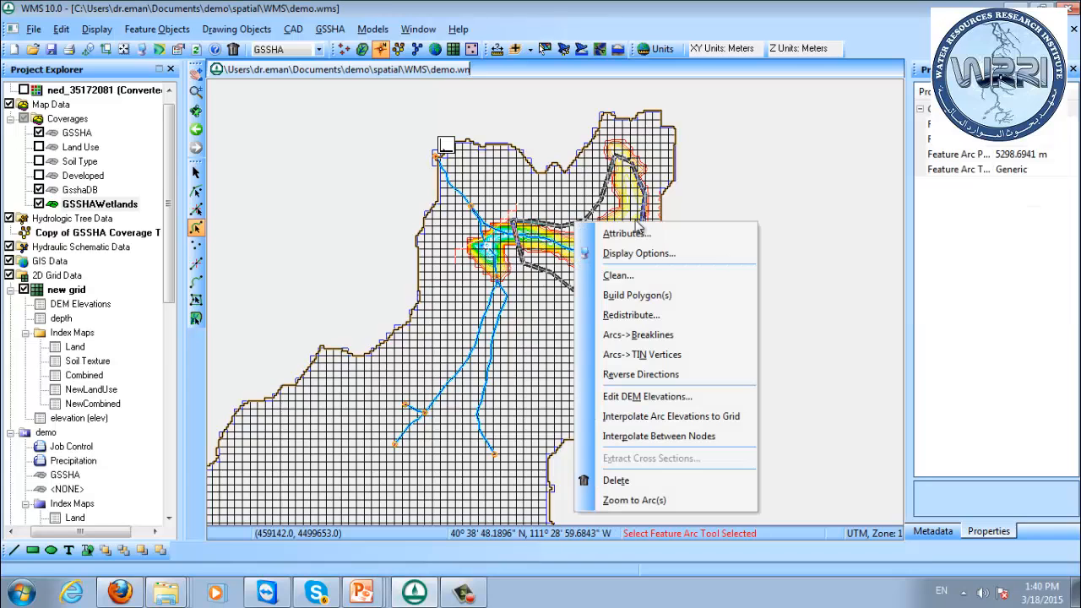
pyautogui.click(665, 296)
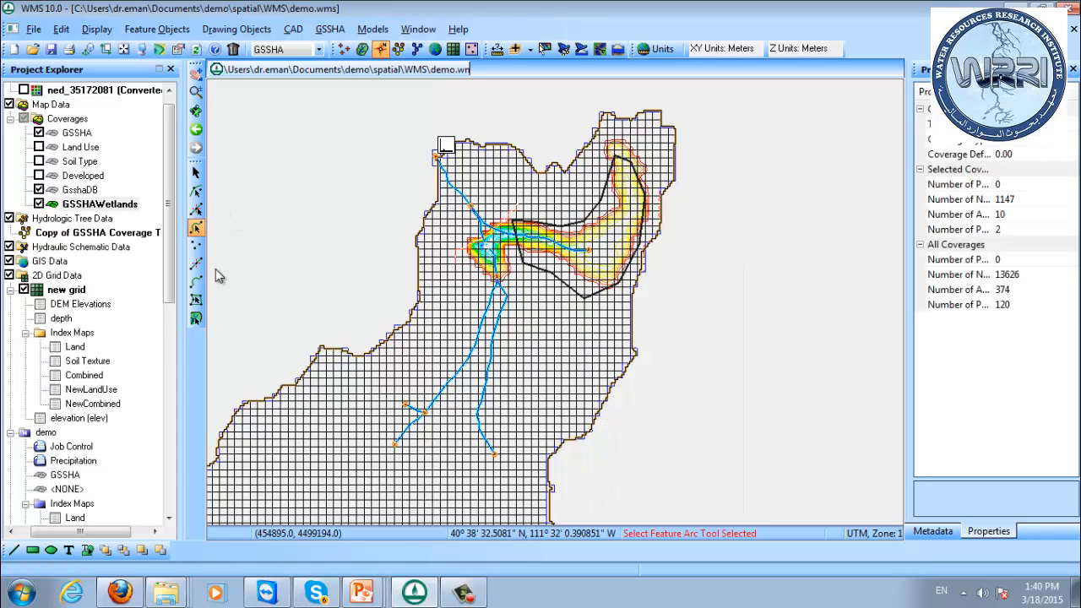
# Open the new polygon's GSSHA attributes and set its polygon type to Wetland.
pyautogui.click(195, 300)
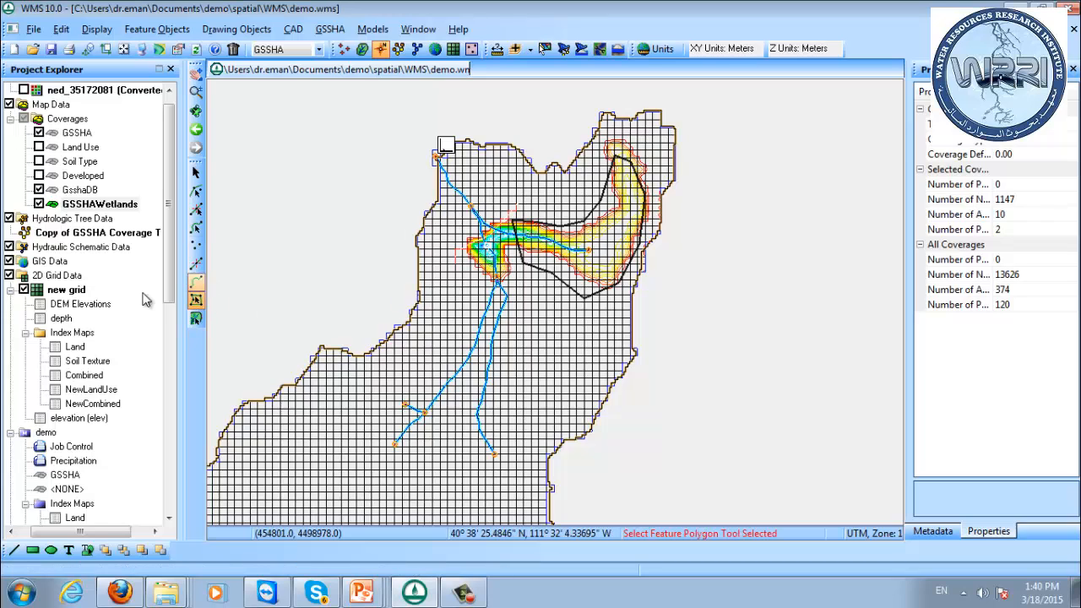
pyautogui.doubleClick(581, 230)
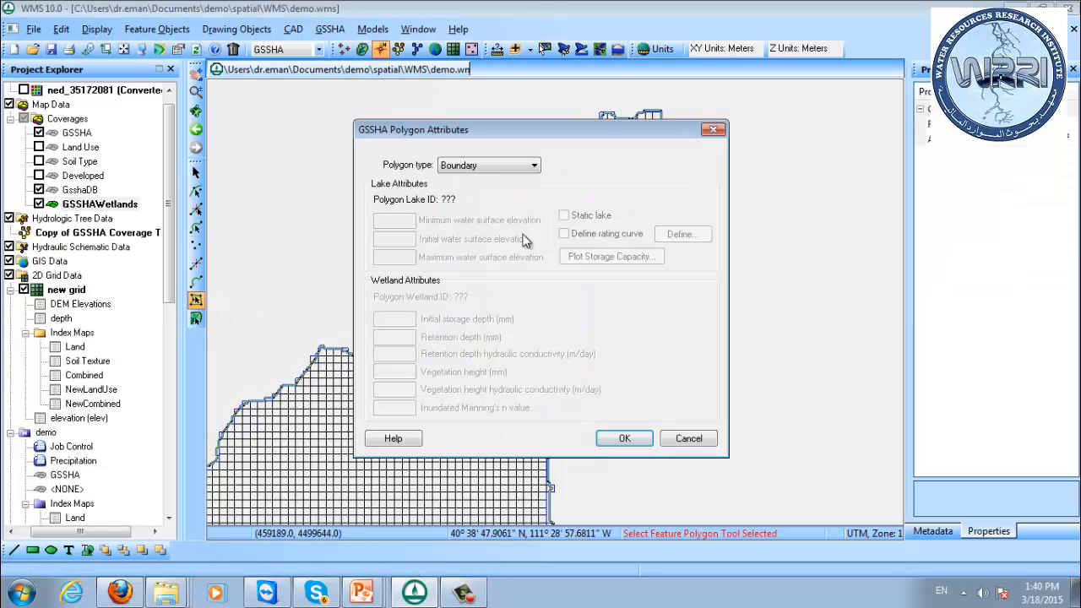
pyautogui.click(488, 167)
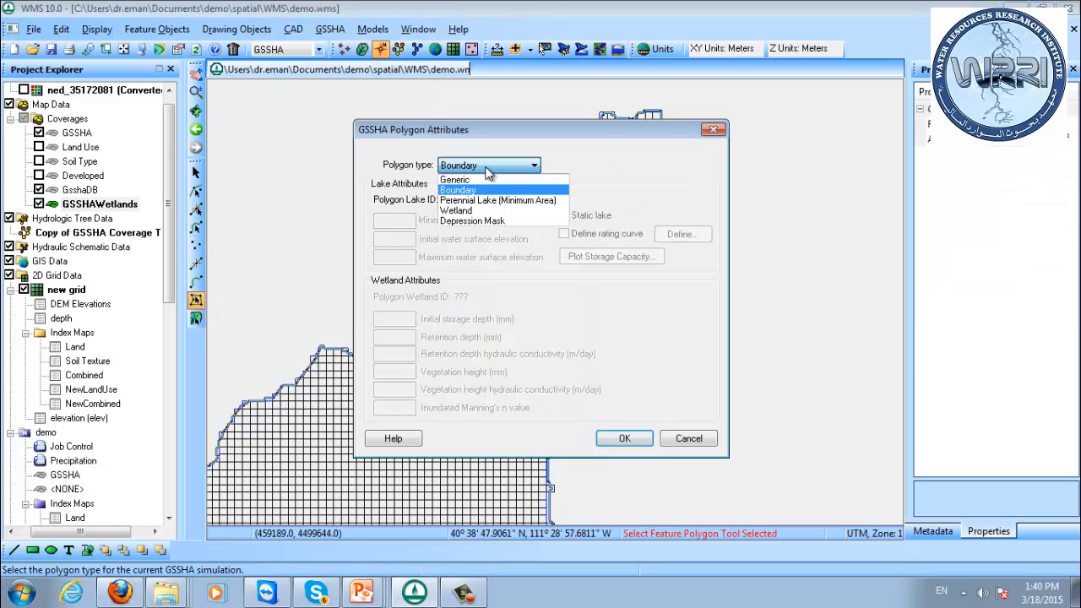
pyautogui.click(493, 211)
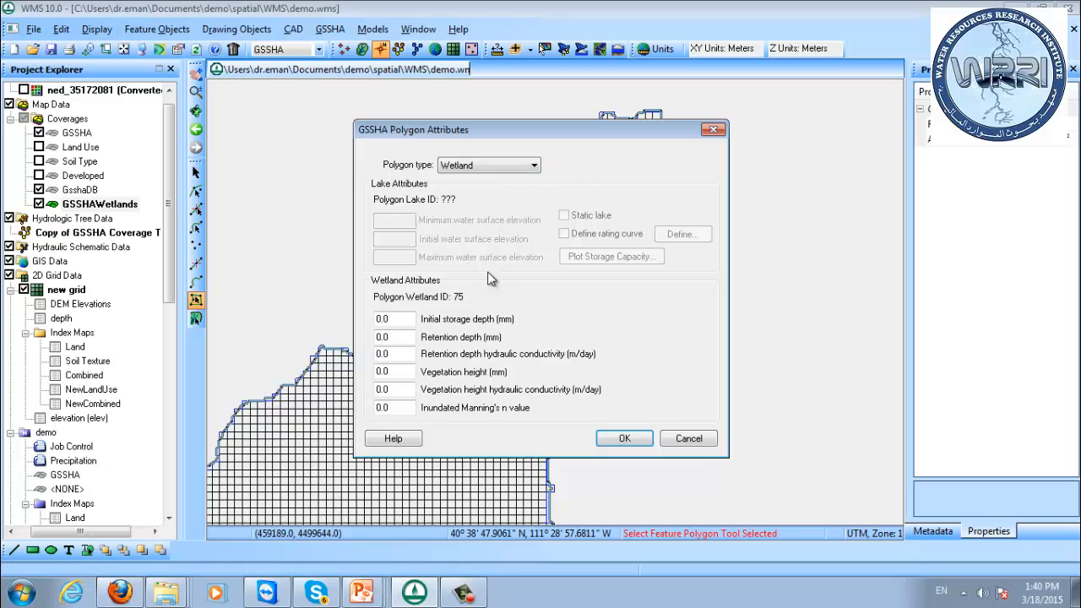
# Set the wetland's initial storage depth to 10 mm, retention depth to 5 mm and retention depth hydraulic conductivity to 0.5 m/day.
pyautogui.click(406, 321)
pyautogui.write('10')
pyautogui.click(401, 337)
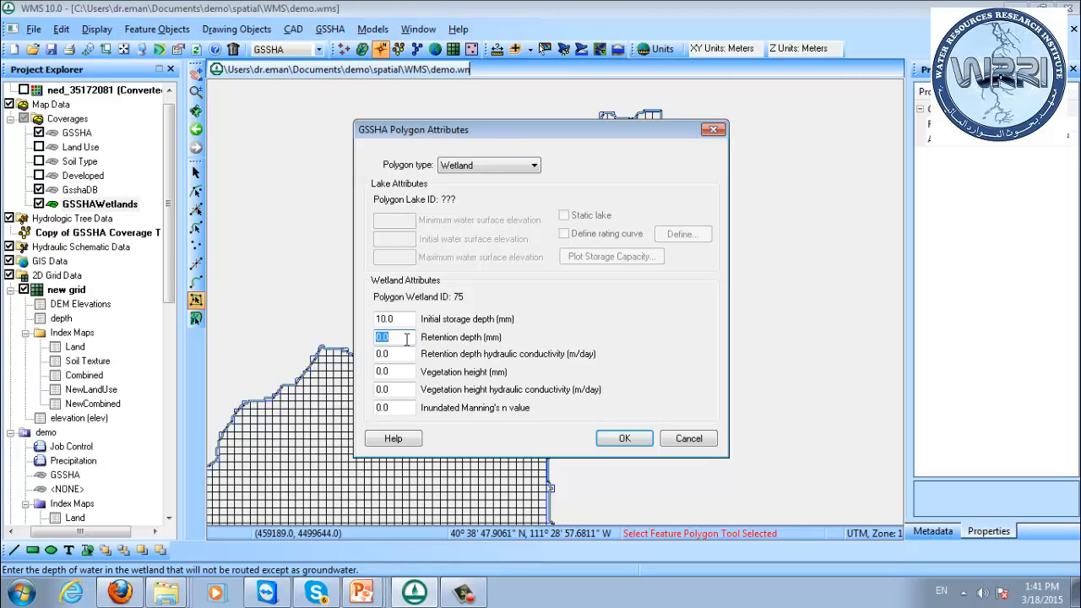
pyautogui.write('5')
pyautogui.click(400, 356)
pyautogui.click(399, 356)
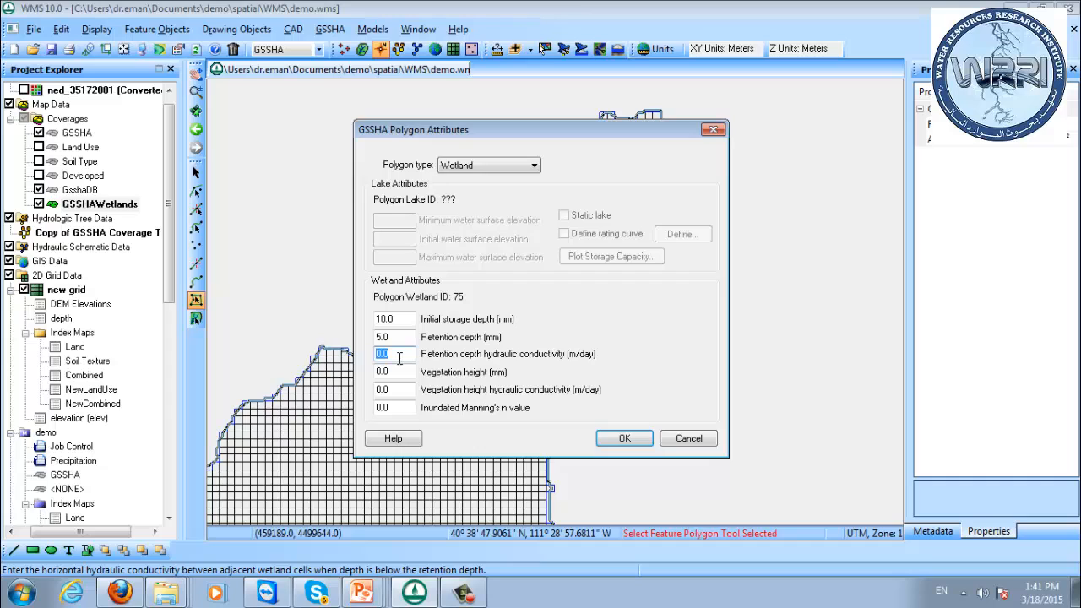
pyautogui.write('.5')
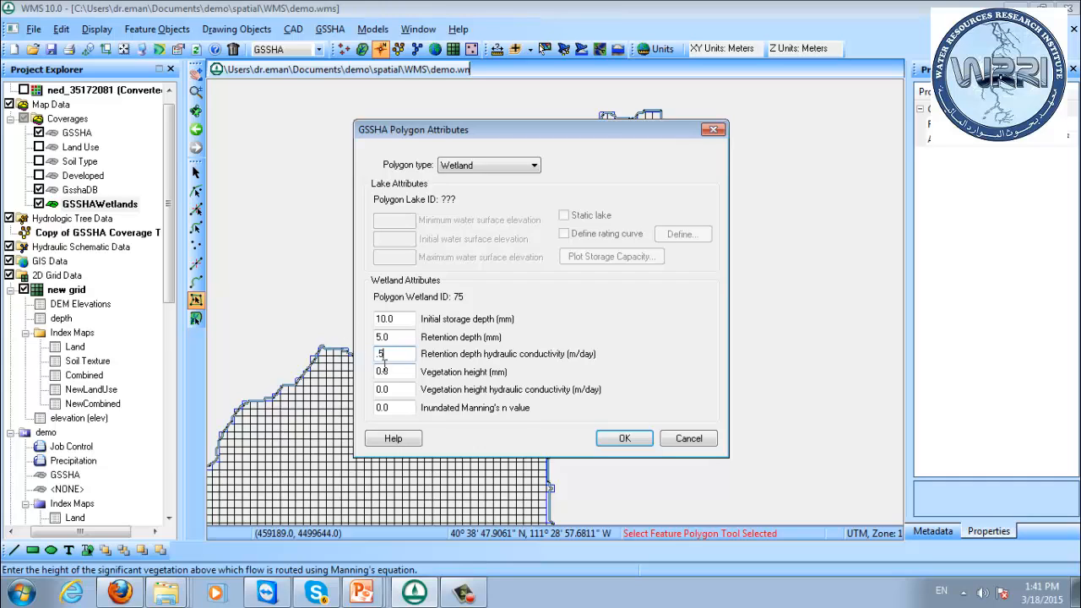
# Set vegetation height to 100 mm, its hydraulic conductivity to 1.0 m/day and inundated Manning's n to 0.2, and accept the wetland attributes.
pyautogui.click(404, 374)
pyautogui.click(408, 393)
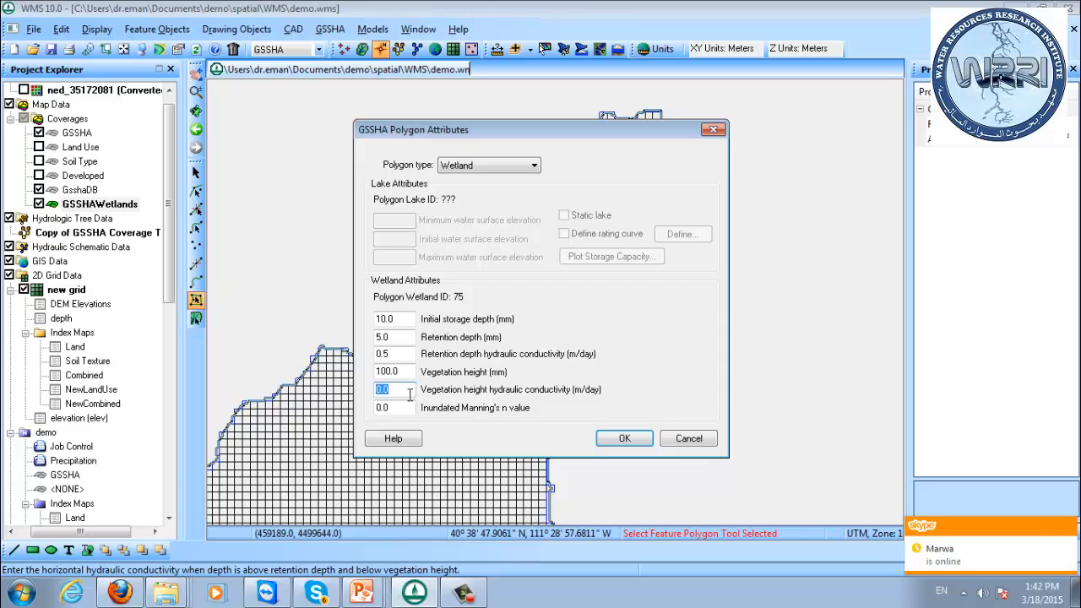
pyautogui.press('Tab')
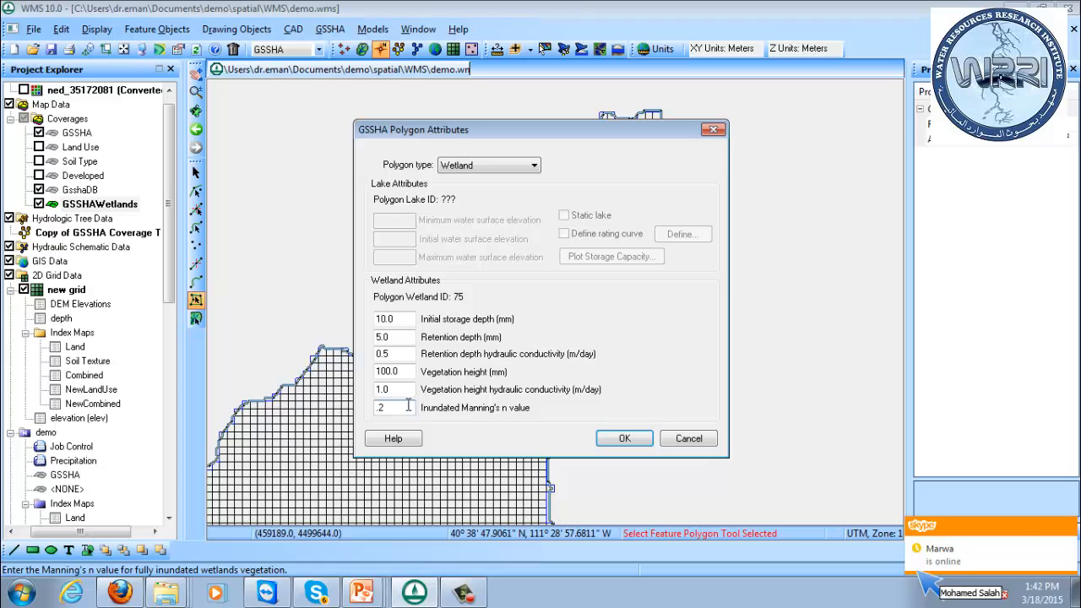
pyautogui.click(624, 438)
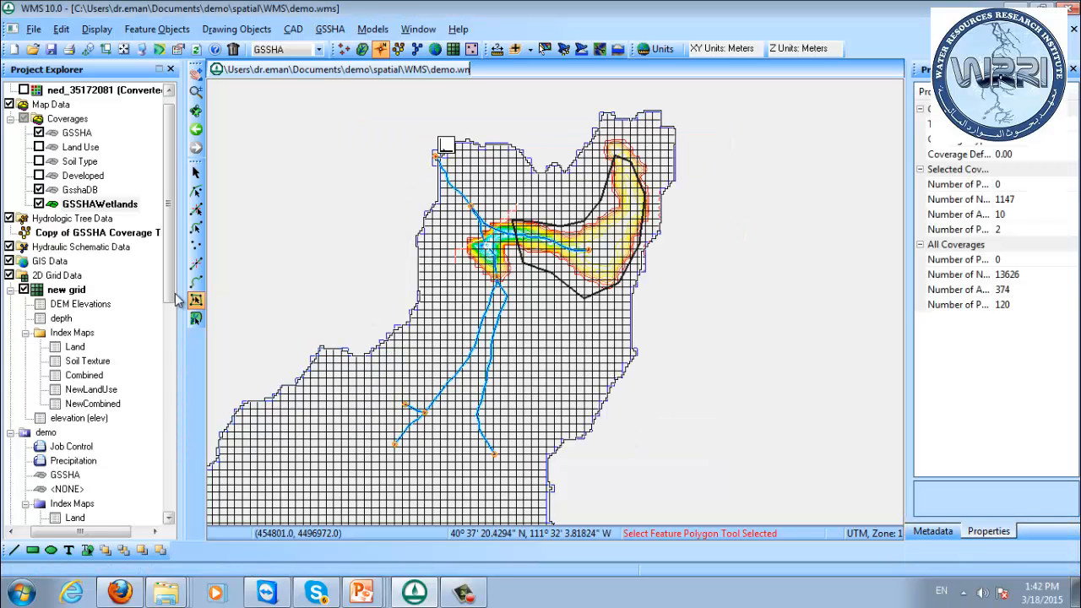
# Duplicate the demo GSSHA project in the project tree and rename the copy as Wetland.
pyautogui.moveTo(170, 291); pyautogui.dragTo(186, 407)
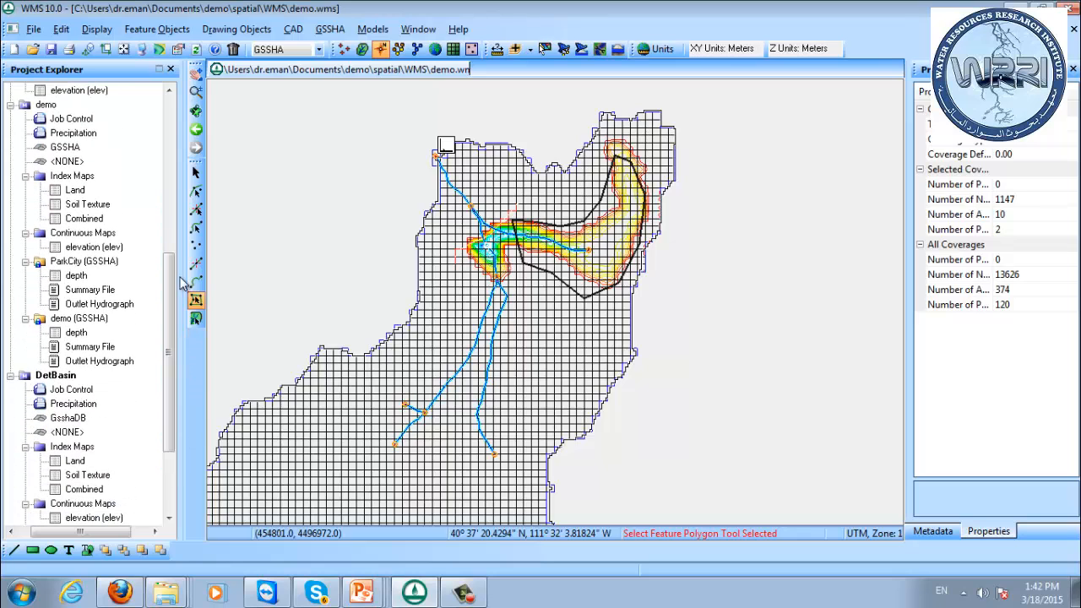
pyautogui.rightClick(47, 105)
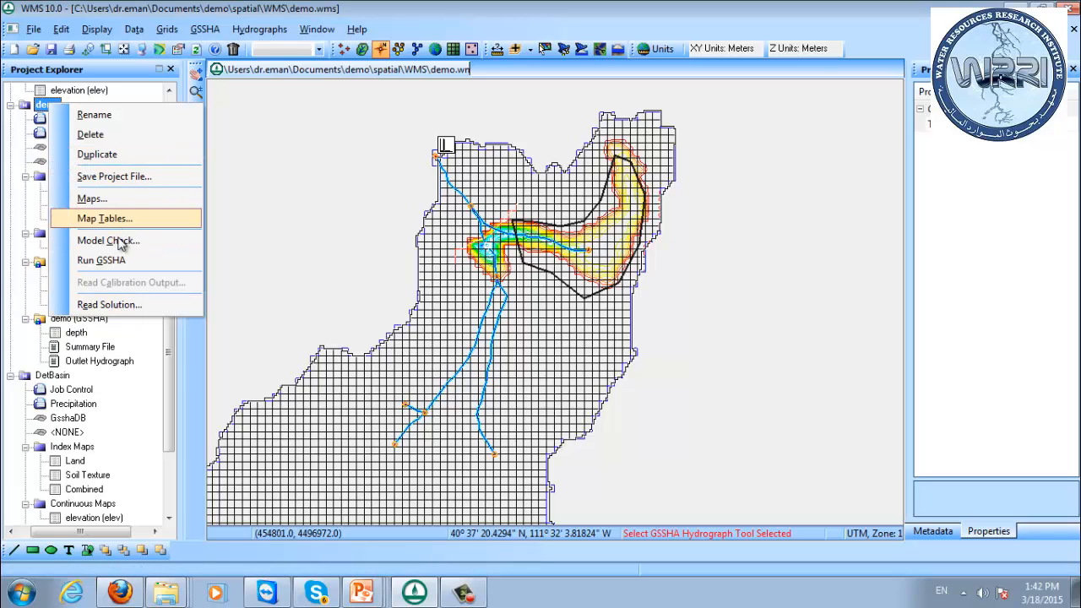
pyautogui.click(116, 155)
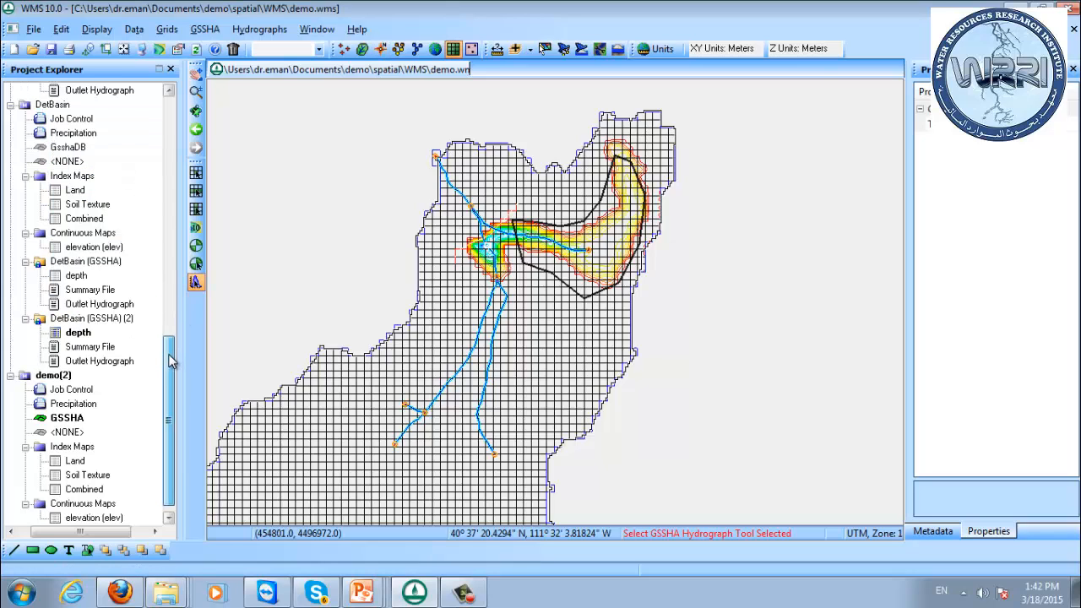
pyautogui.scroll(-1, 173, 448)
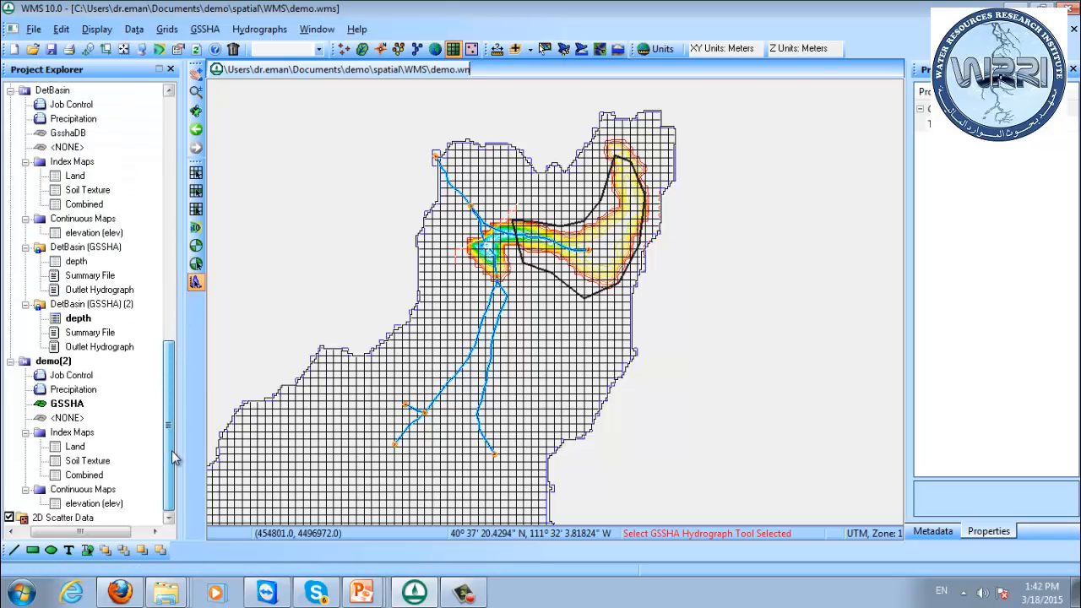
pyautogui.rightClick(44, 362)
pyautogui.click(46, 365)
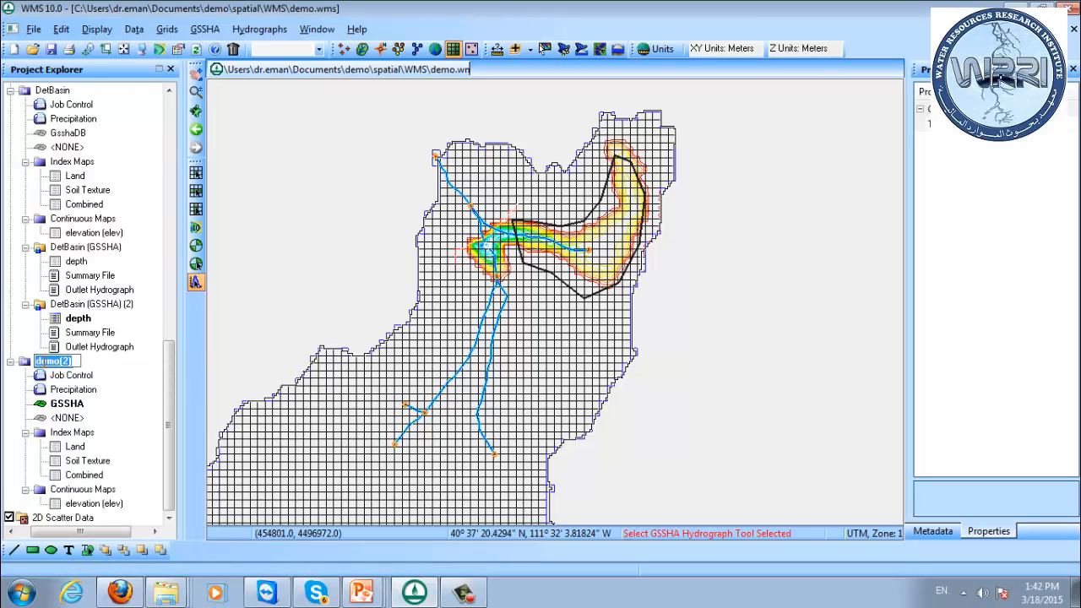
pyautogui.write('Wetland')
pyautogui.press('Return')
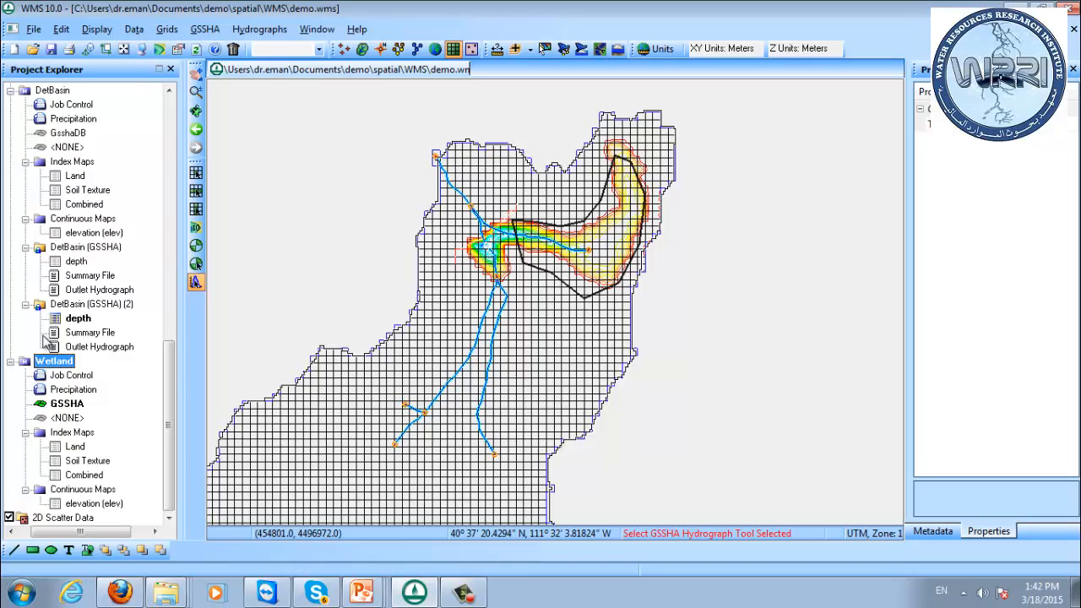
# Assign the GSSHAWetlands coverage to the Wetland project in place of its GSSHA coverage.
pyautogui.rightClick(53, 405)
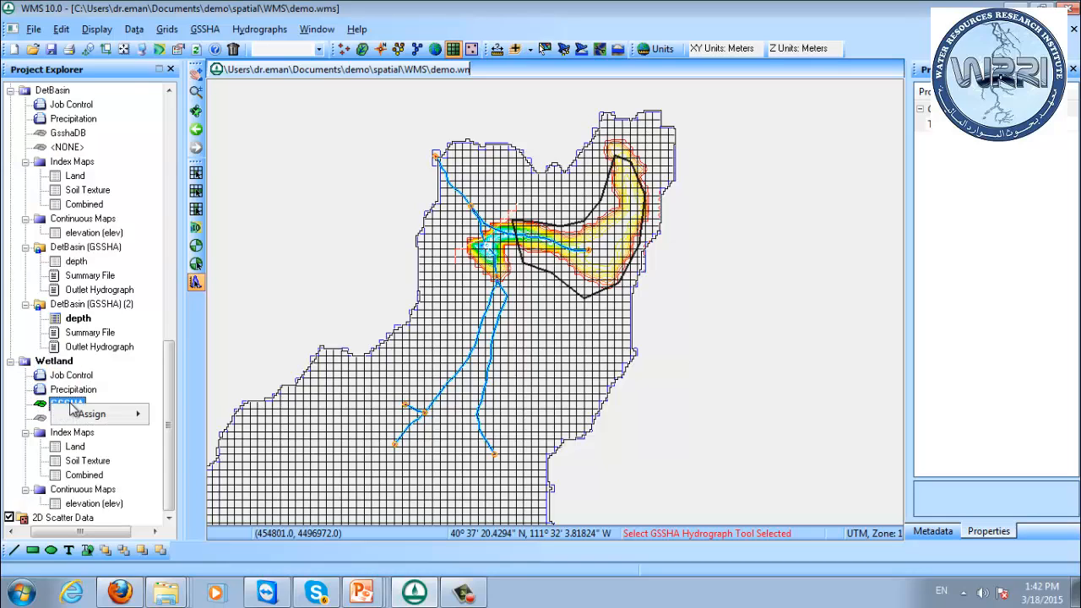
pyautogui.moveTo(103, 417)
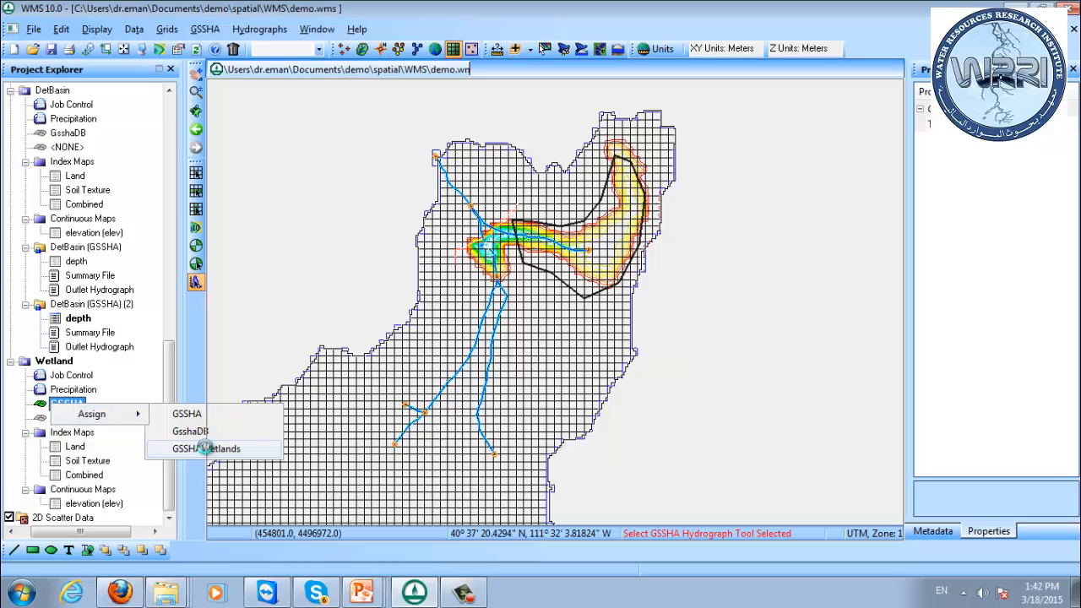
pyautogui.click(210, 448)
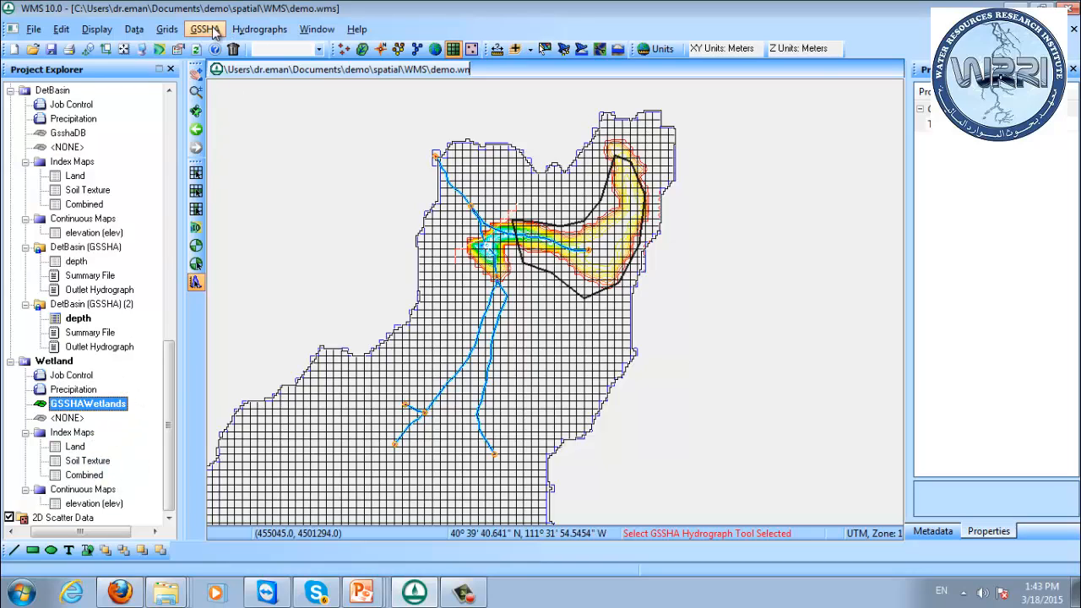
# Run GSSHA for the Wetland project, saving to Wetland.prj with screen printing suppressed.
pyautogui.rightClick(59, 362)
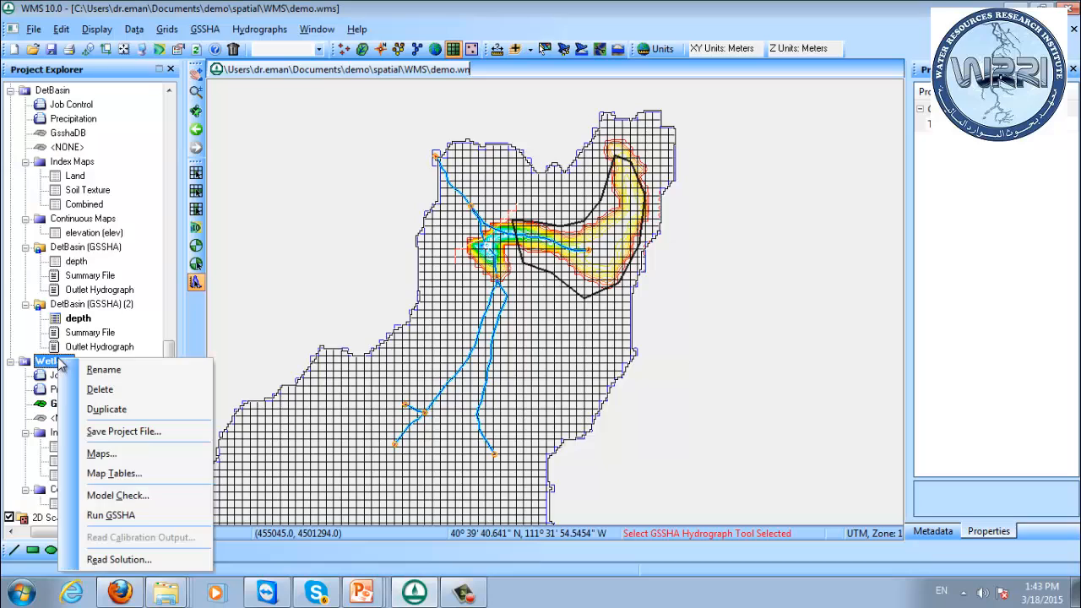
pyautogui.click(111, 514)
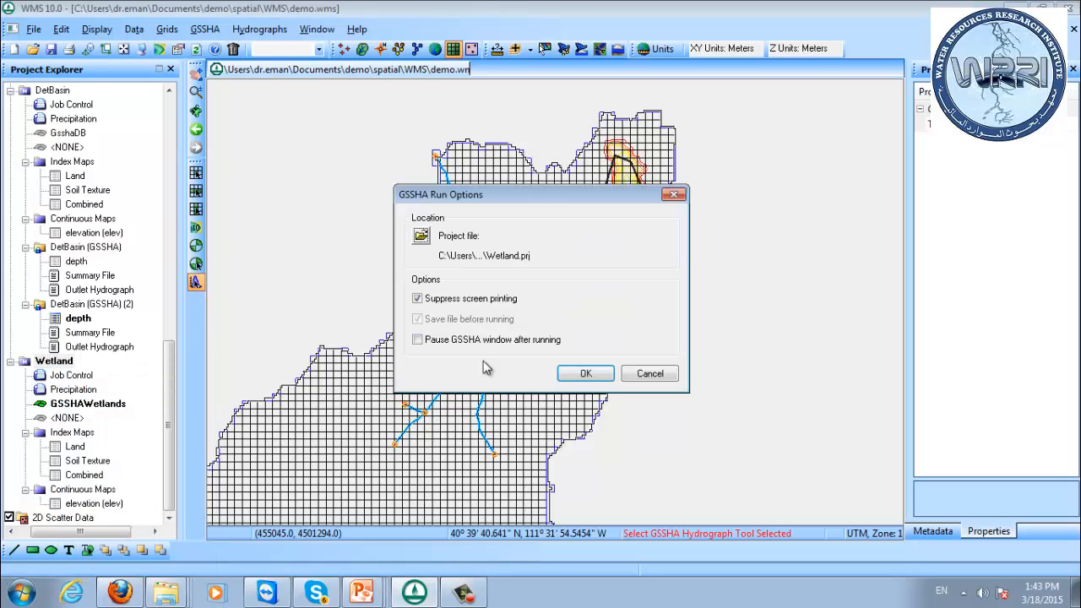
pyautogui.click(585, 376)
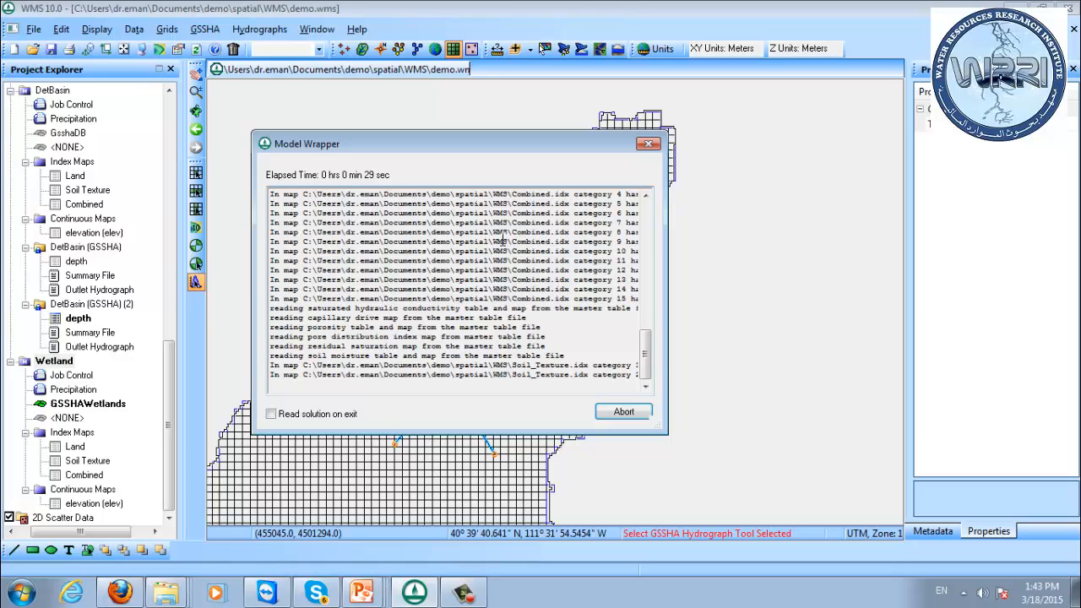
# Switch to the Presentations folder in the file explorer and open 17e Lesson-AdvancedTopics.ppt.
pyautogui.click(167, 591)
pyautogui.click(167, 558)
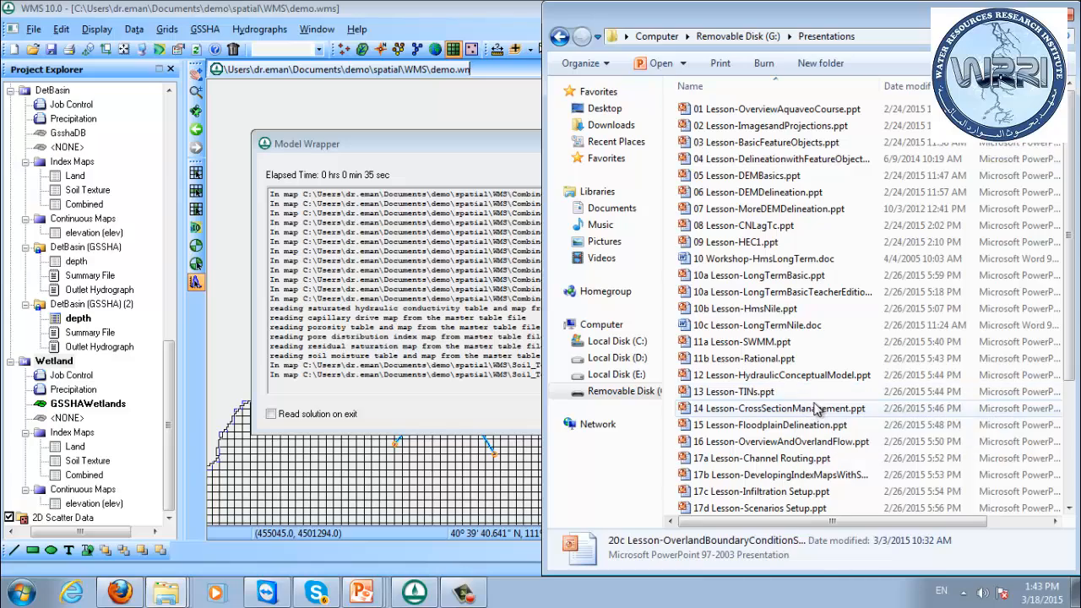
pyautogui.moveTo(1069, 333); pyautogui.dragTo(1068, 470)
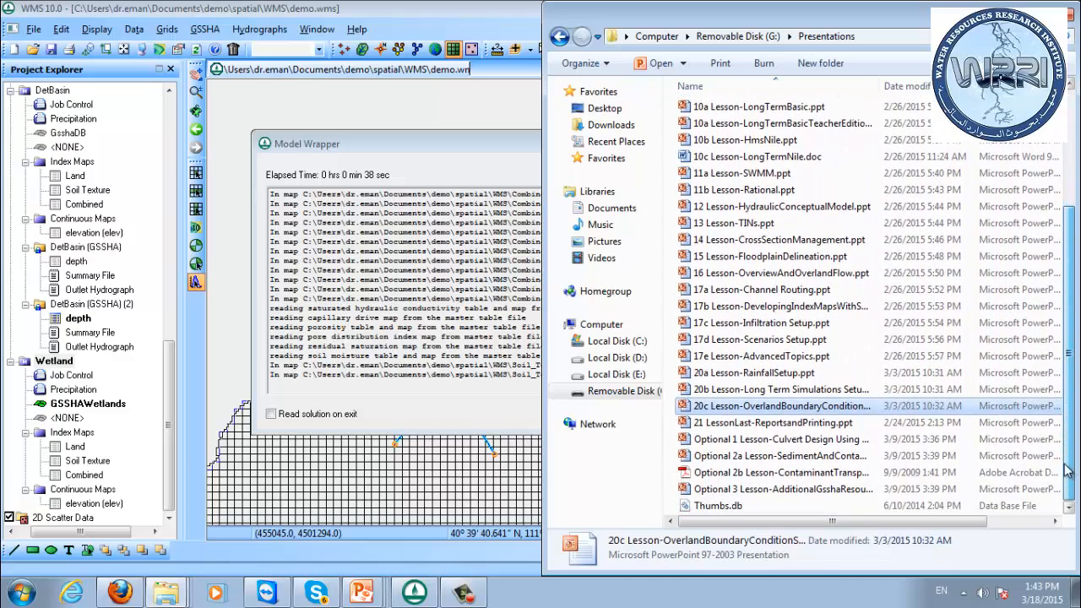
pyautogui.click(743, 357)
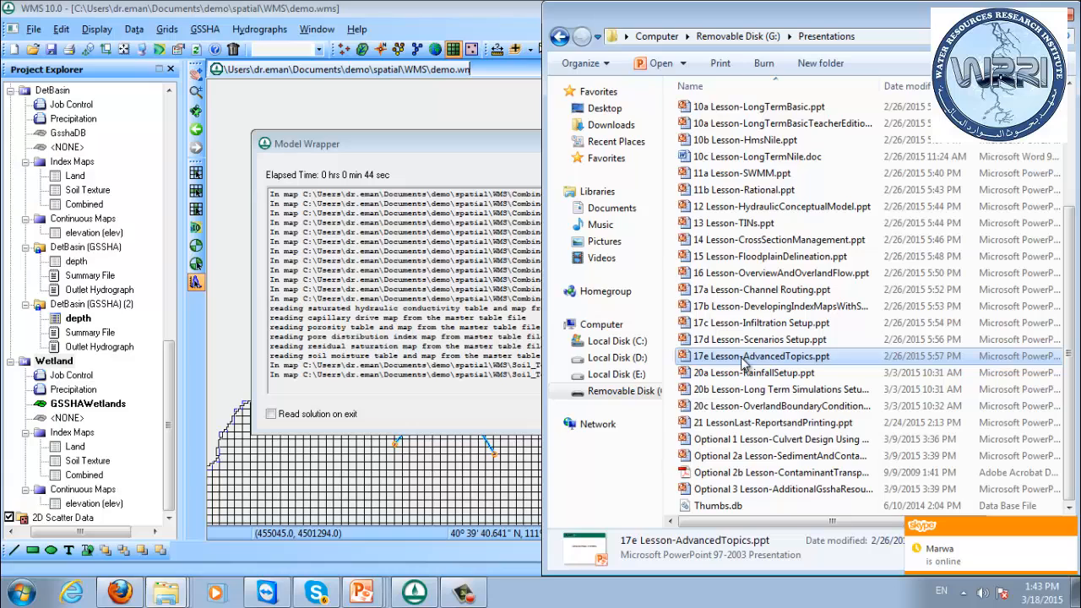
pyautogui.doubleClick(743, 362)
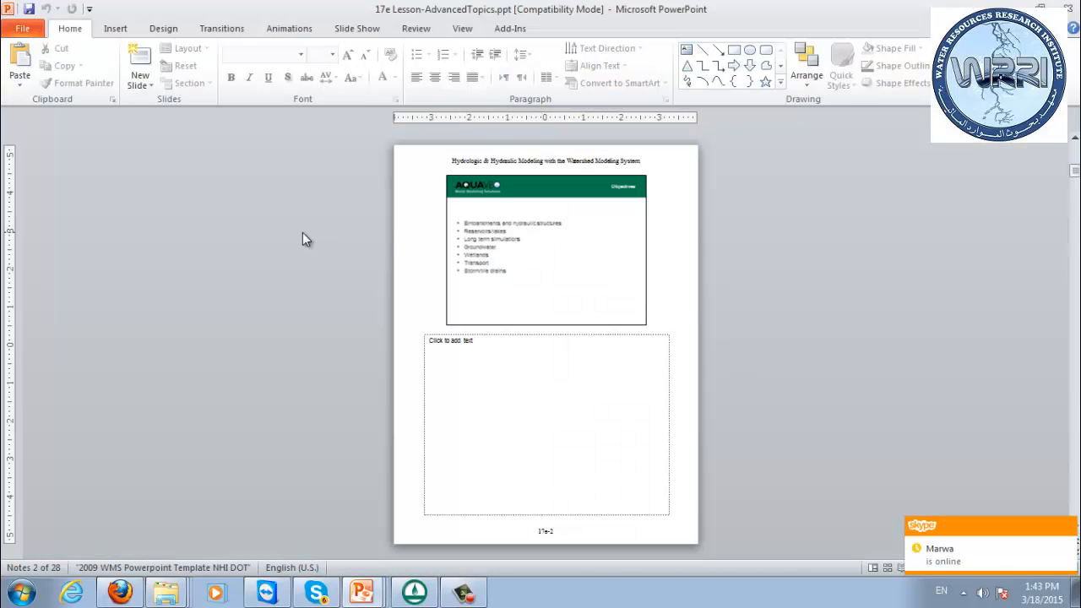
# Browse the lesson to the Wetlands slide, view its diagram and polygon attributes full screen, and return to the notes view.
pyautogui.scroll(-3, 315, 230)
pyautogui.scroll(-8, 315, 230)
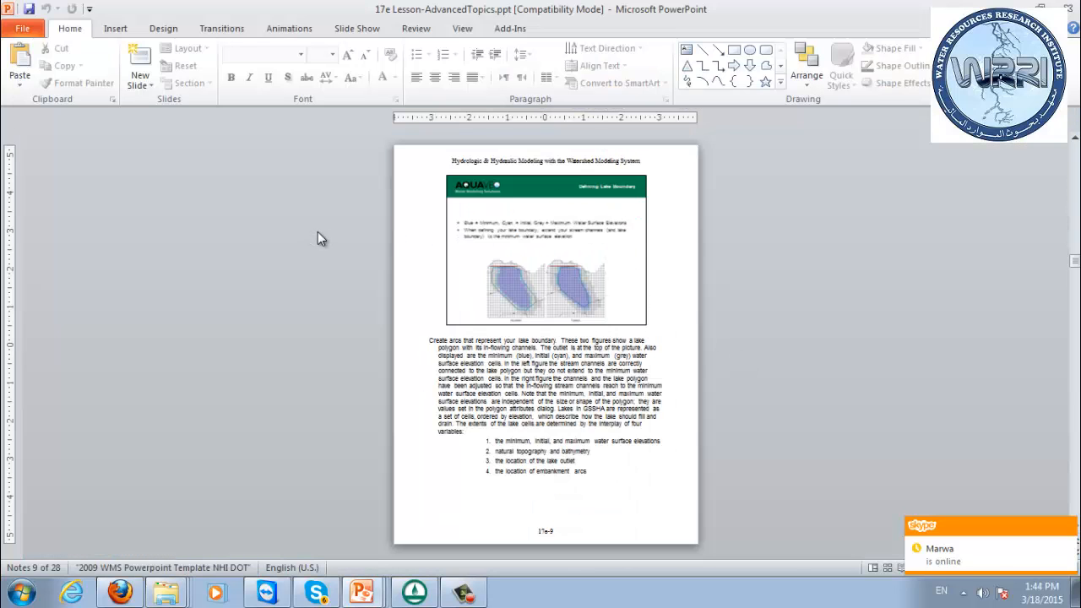
pyautogui.scroll(-4, 319, 231)
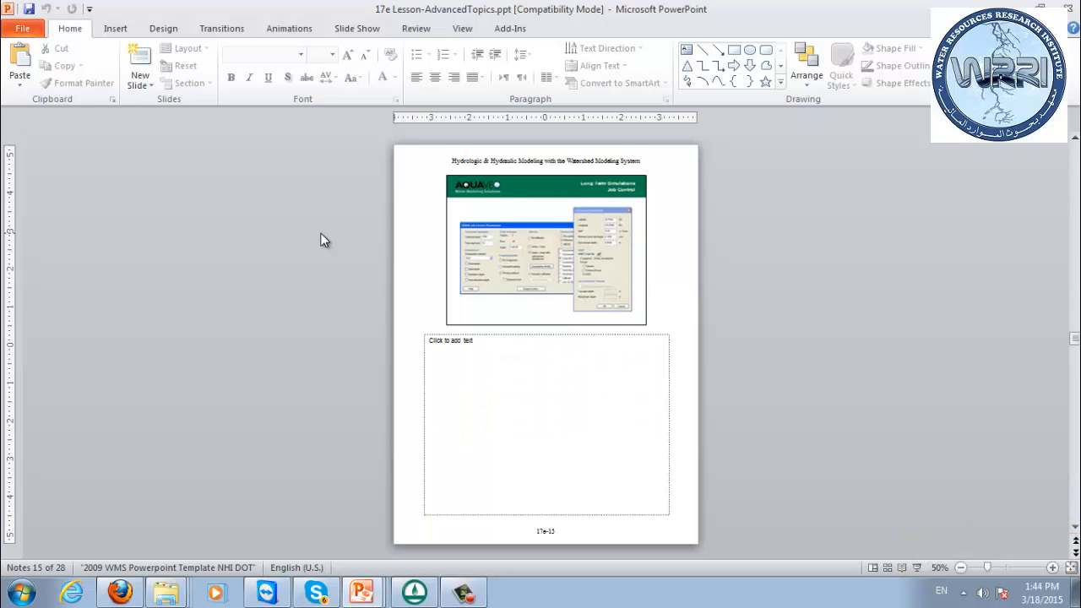
pyautogui.scroll(-1, 320, 234)
pyautogui.scroll(-6, 320, 241)
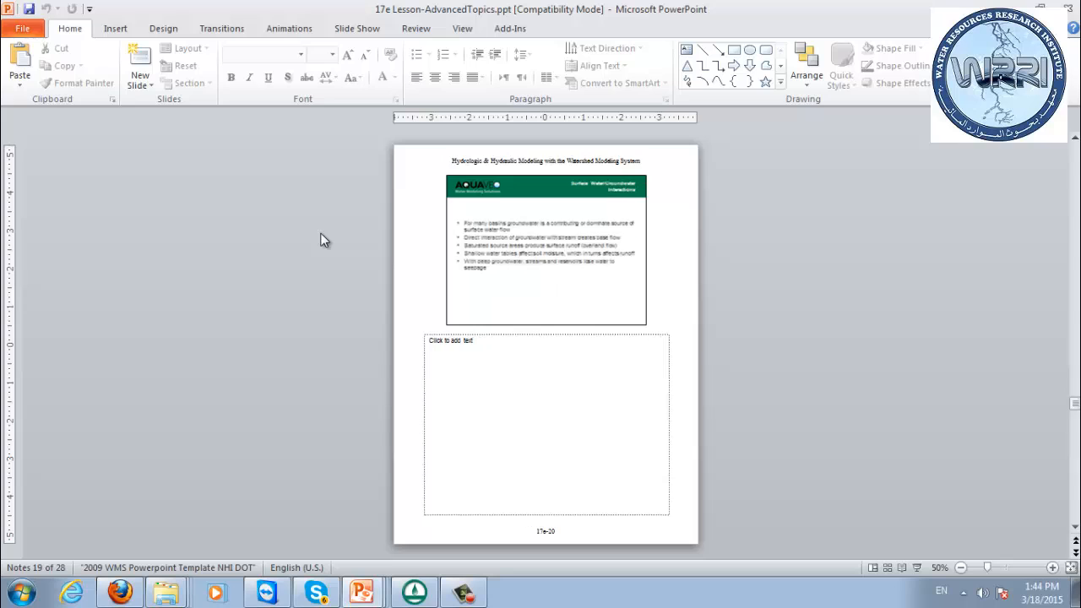
pyautogui.scroll(-1, 320, 241)
pyautogui.scroll(-4, 321, 239)
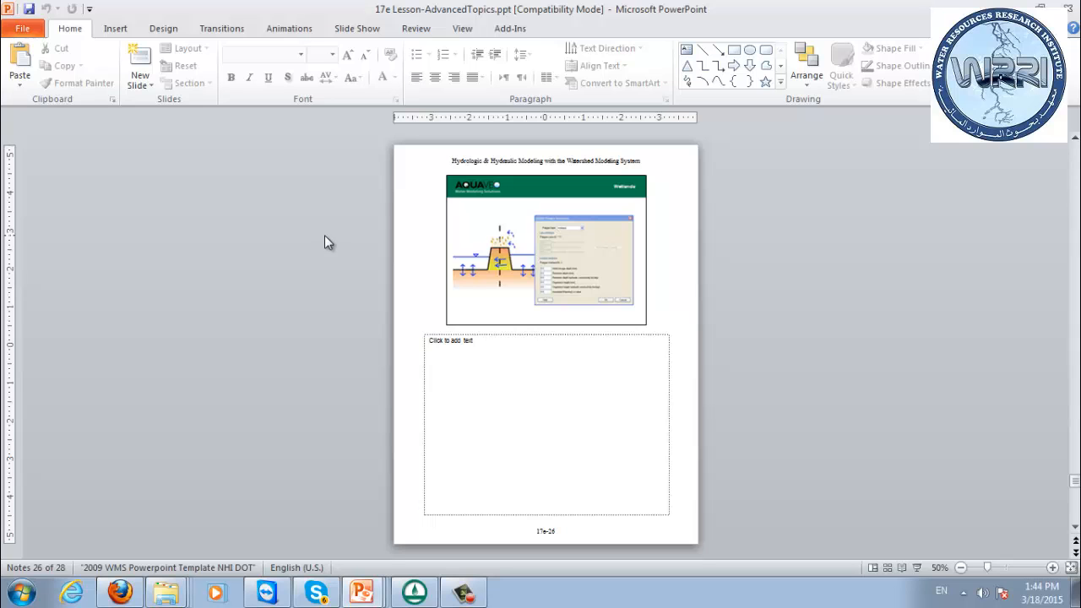
pyautogui.hotkey('shift', 'F5')
pyautogui.click(325, 236)
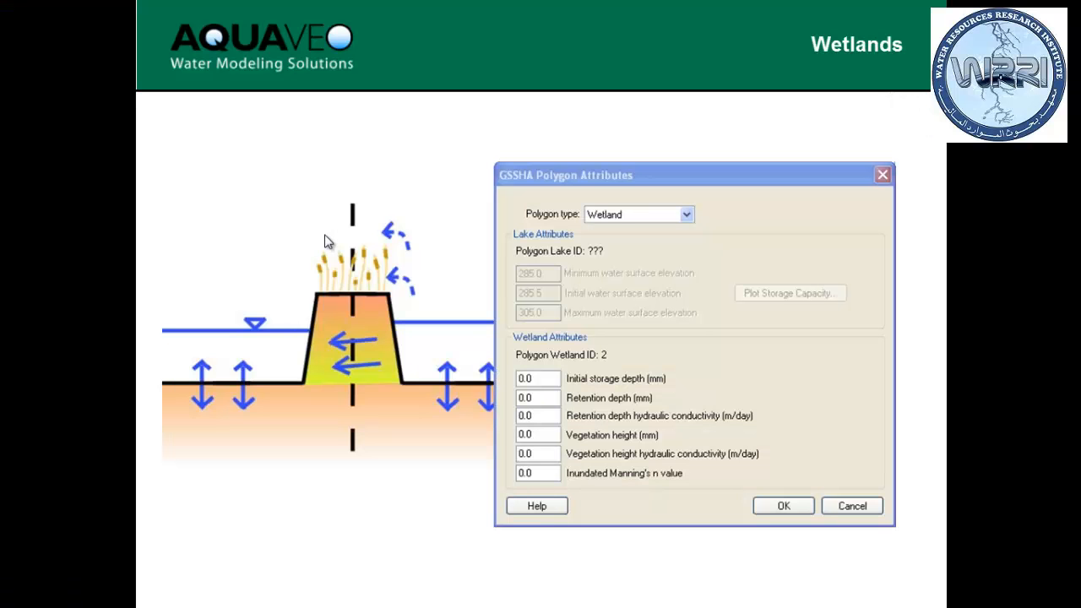
pyautogui.click(327, 241)
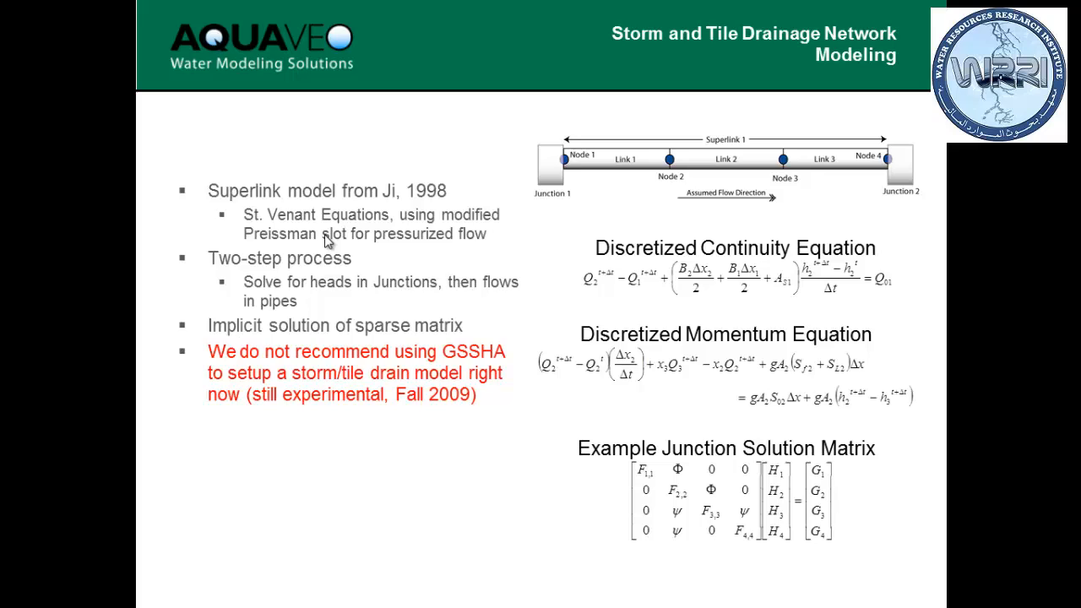
pyautogui.press('Left')
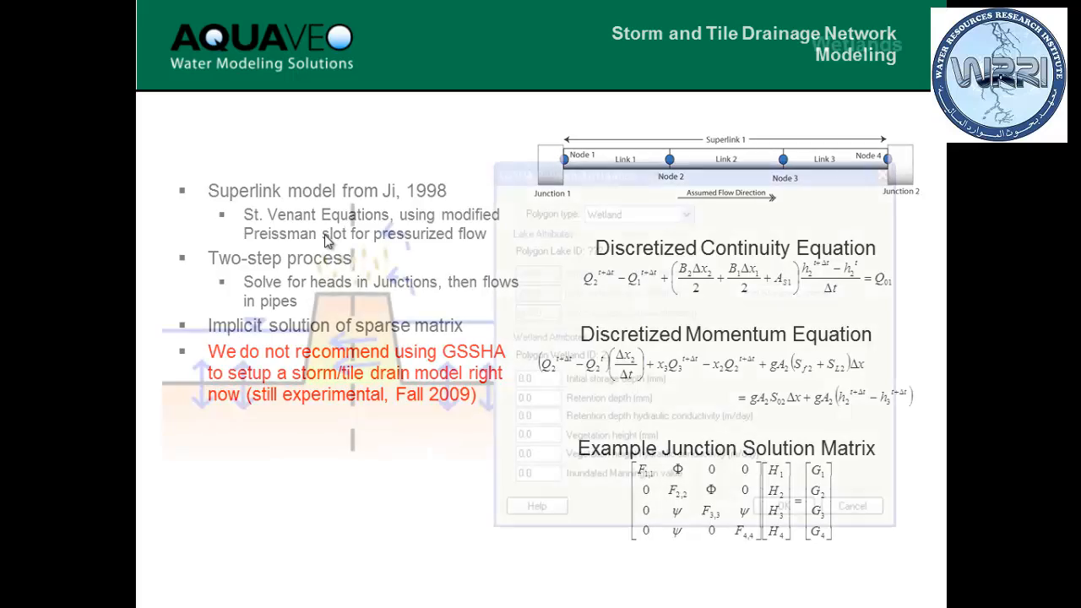
pyautogui.press('Escape')
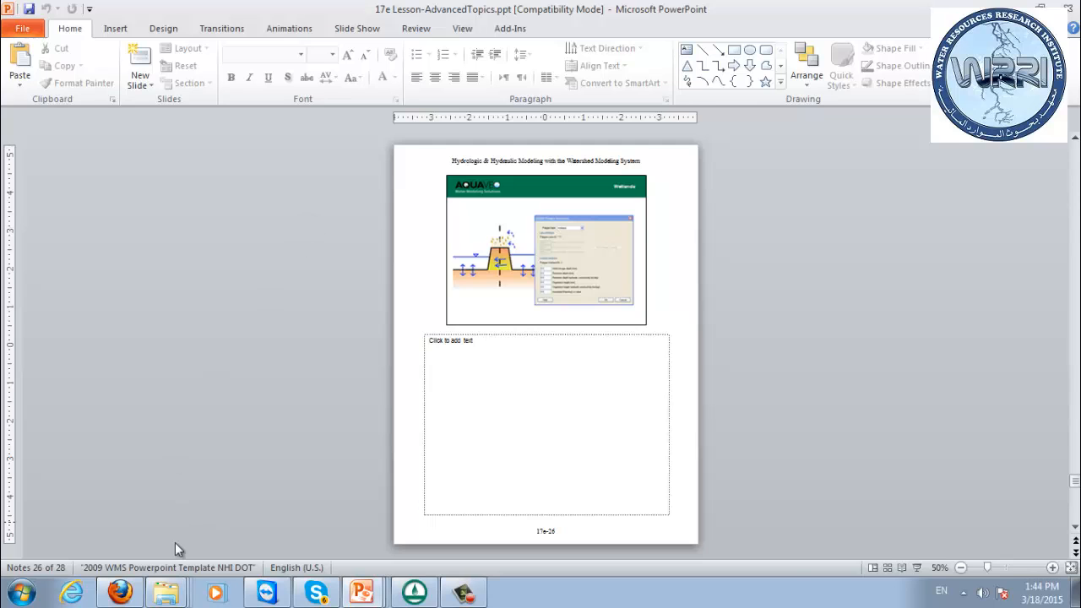
# Switch to Firefox and search Google for "gsshawiki.com wetlands".
pyautogui.click(119, 591)
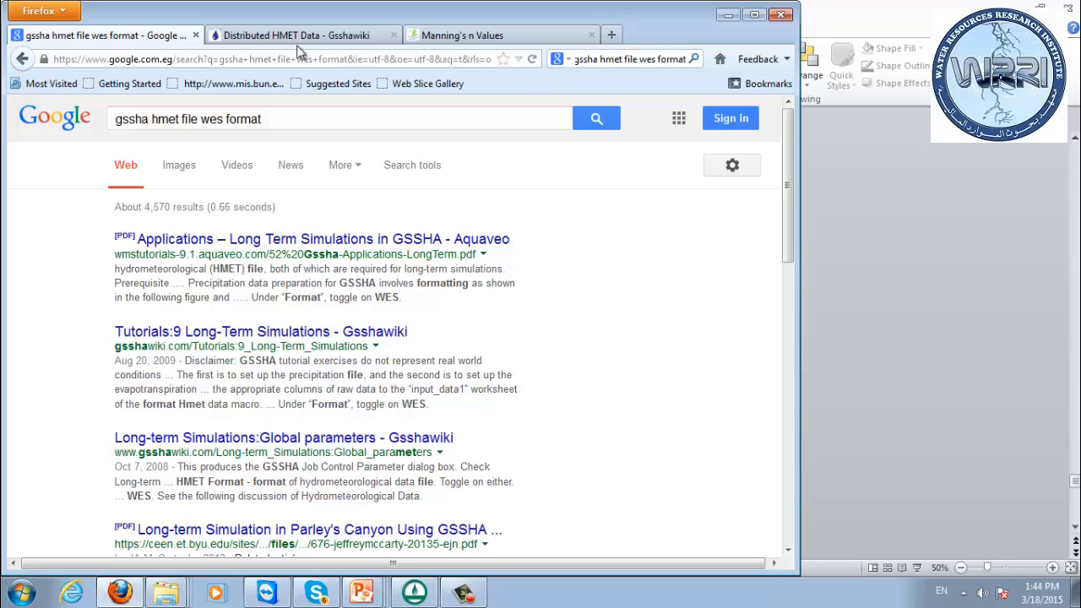
pyautogui.moveTo(292, 119); pyautogui.dragTo(4, 71)
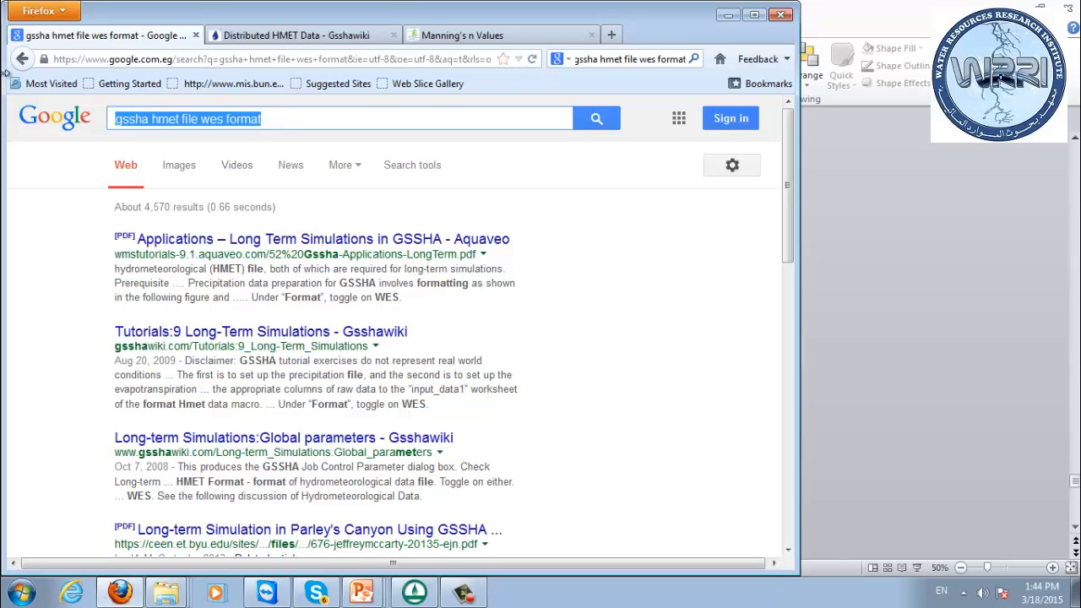
pyautogui.write('gs')
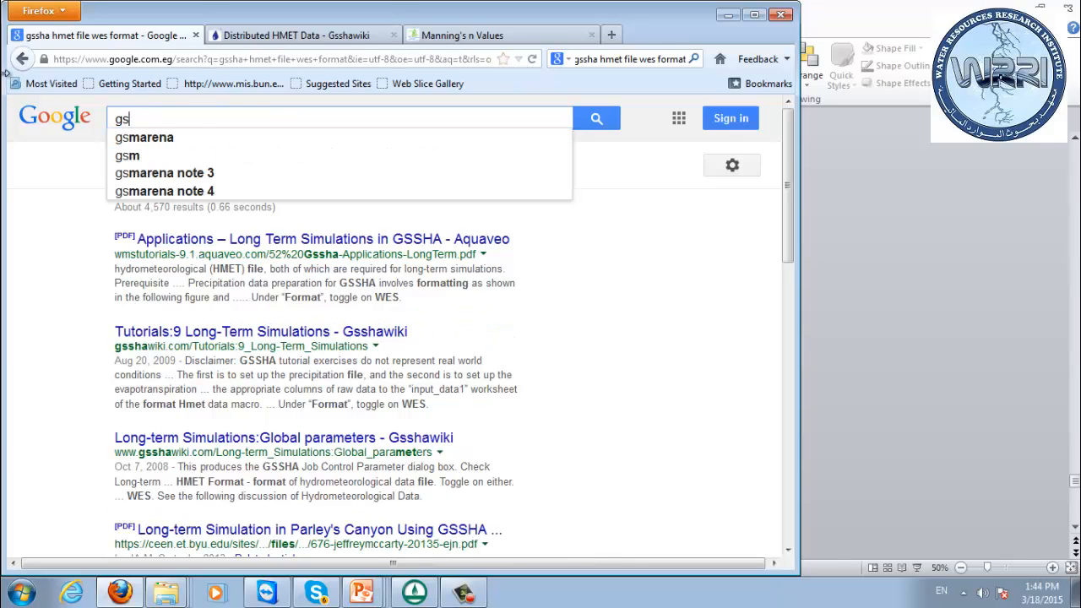
pyautogui.write('shawiki.com ')
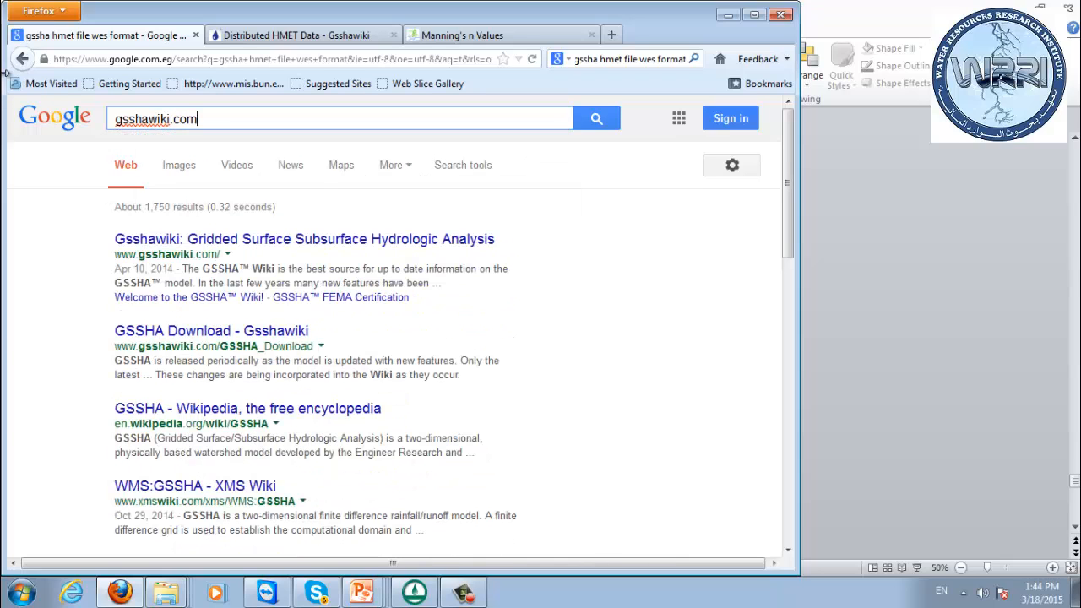
pyautogui.write('wetlands')
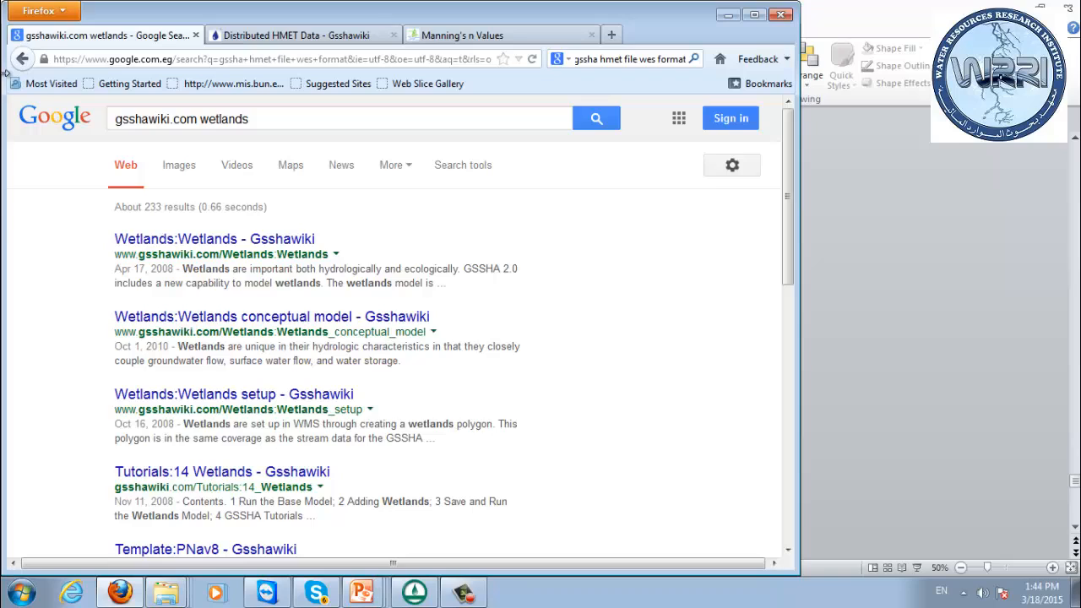
# Open the Gsshawiki Wetlands page and examine the parameter definitions on its Wetlands setup page.
pyautogui.click(215, 240)
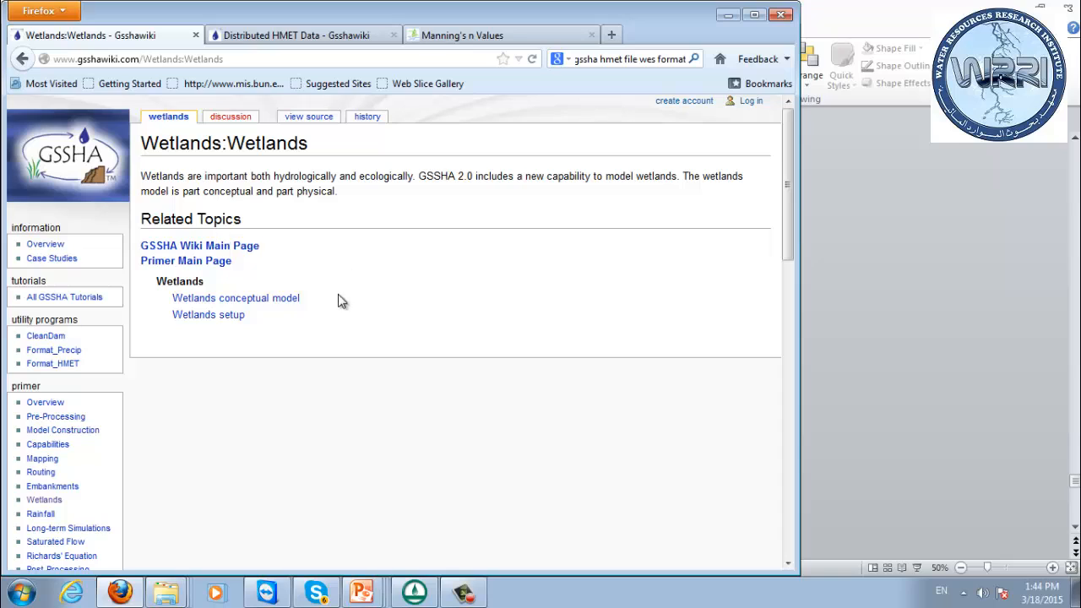
pyautogui.click(226, 318)
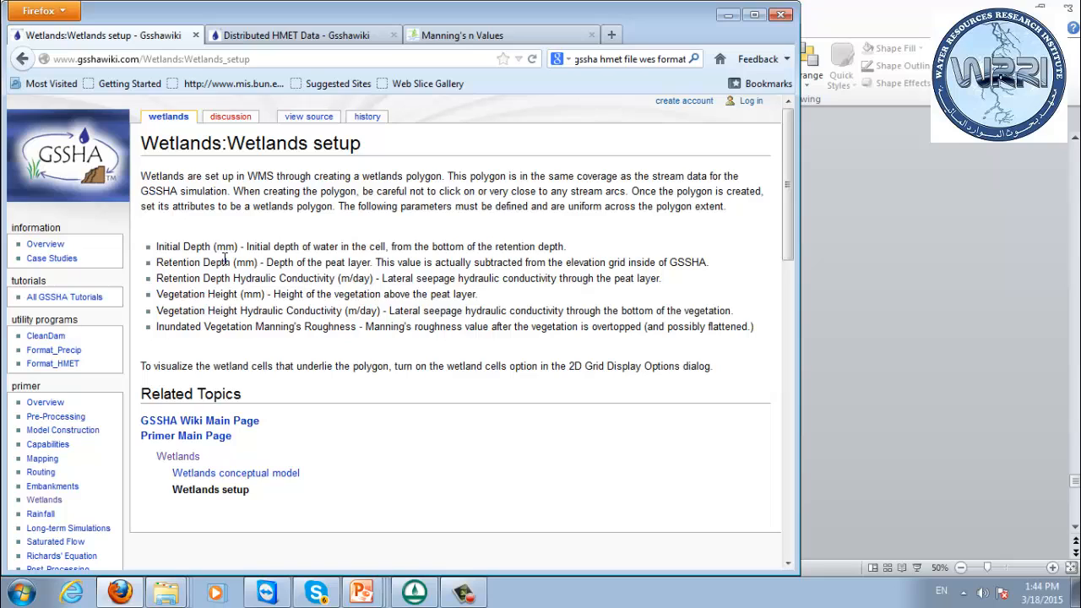
pyautogui.moveTo(224, 259); pyautogui.dragTo(741, 329)
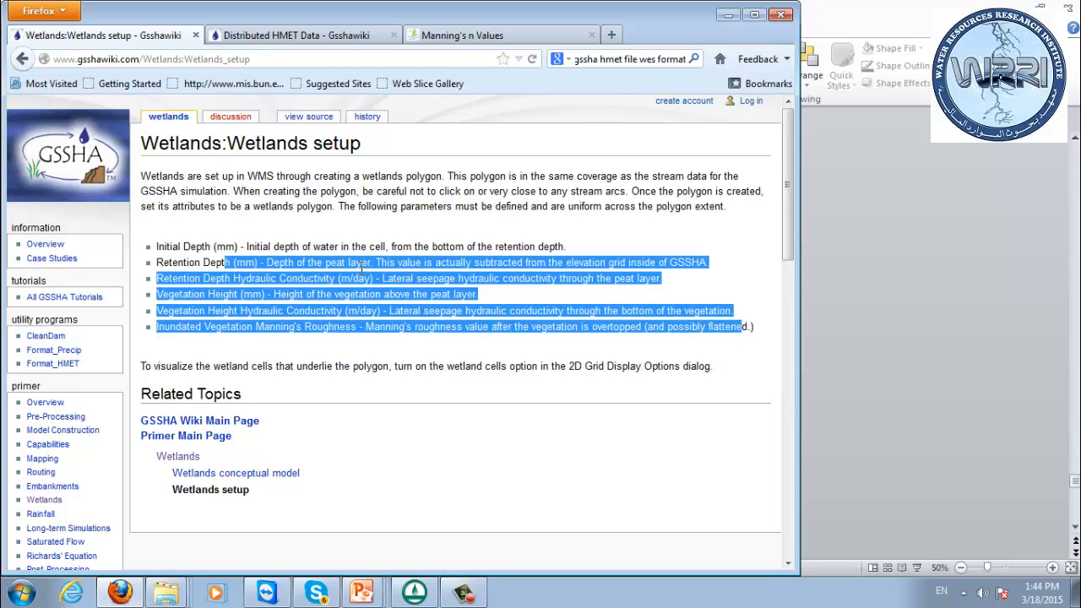
pyautogui.click(338, 258)
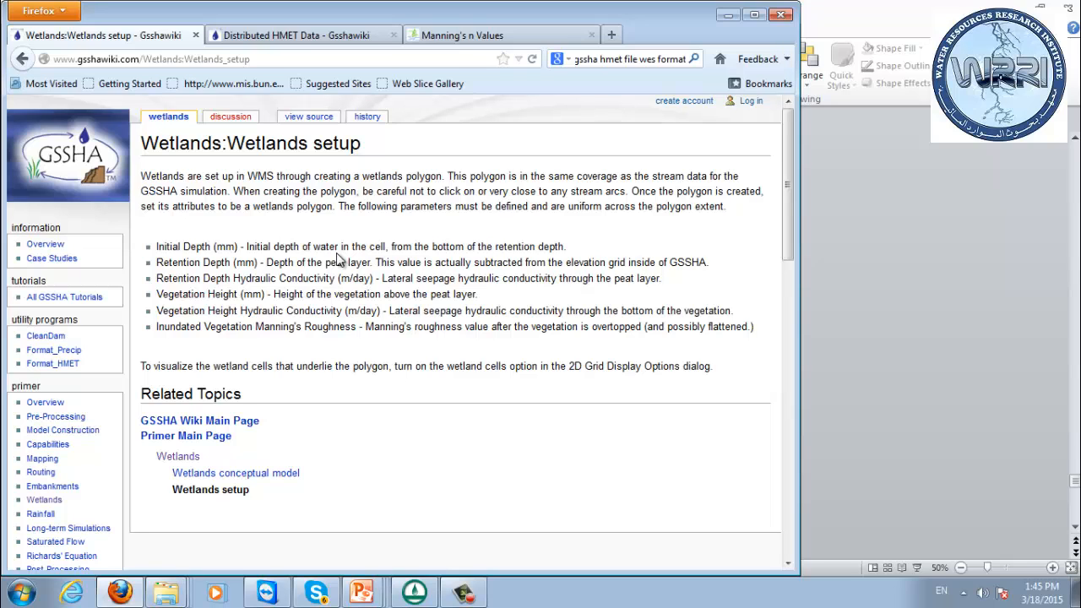
# Return to the search results and open the GSSHA Software Primer page in a new tab.
pyautogui.press('BackSpace')
pyautogui.press('BackSpace')
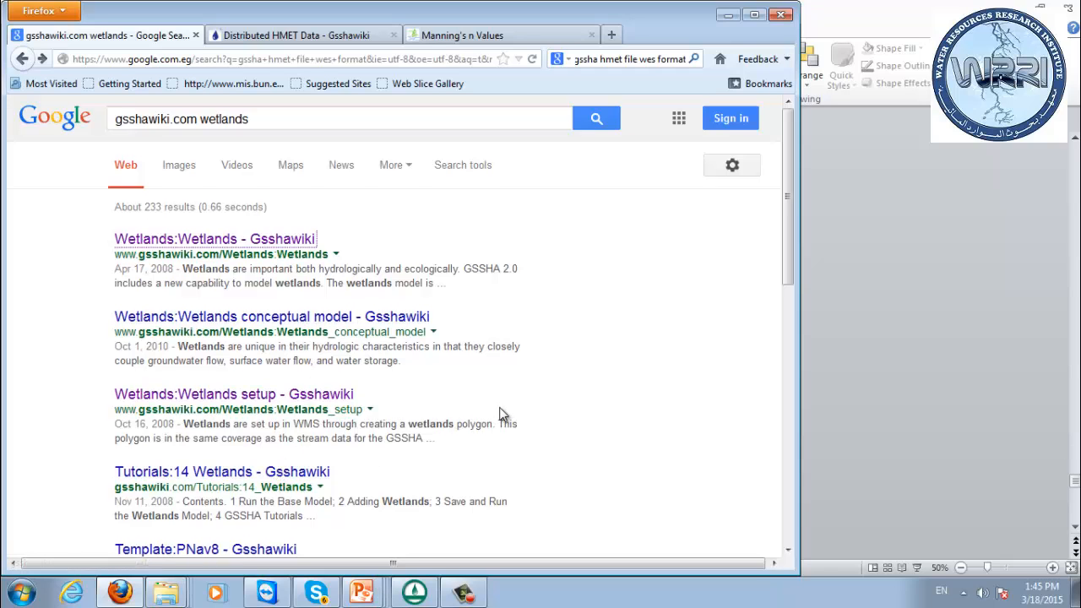
pyautogui.scroll(-3, 499, 414)
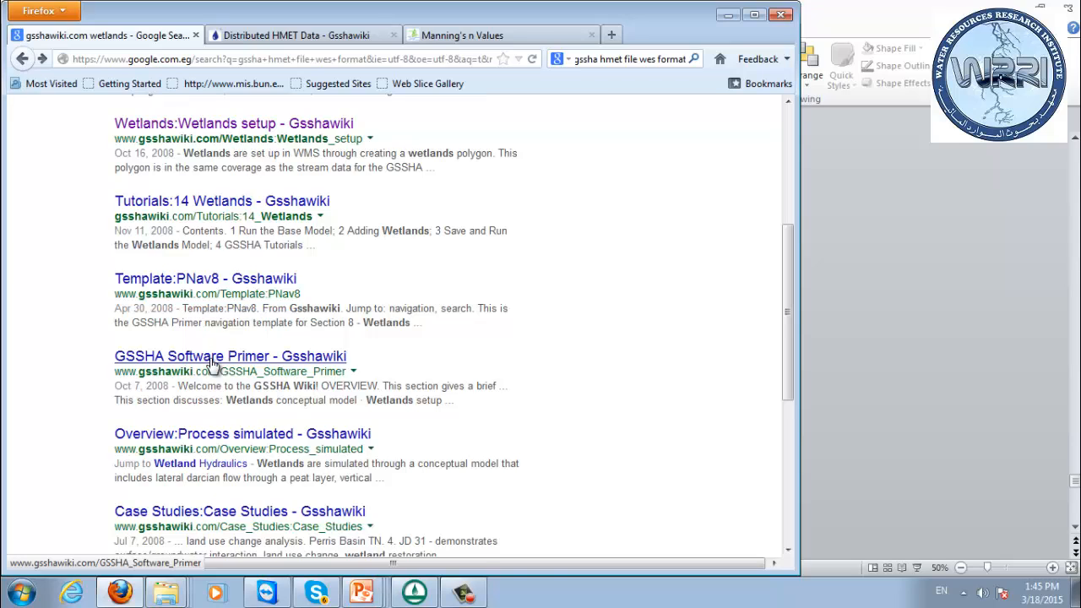
pyautogui.middleClick(213, 359)
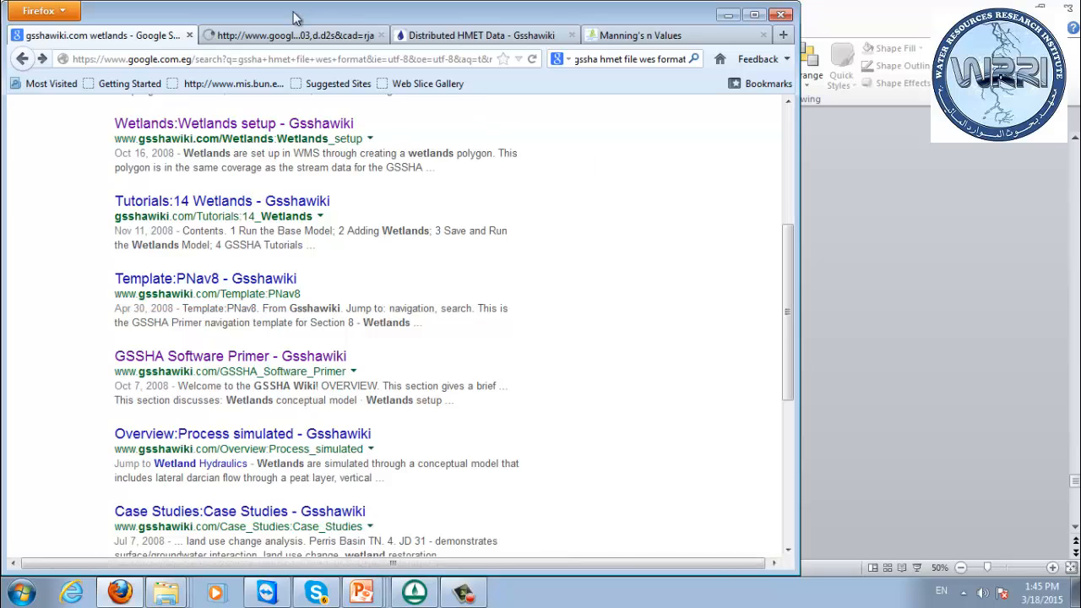
pyautogui.click(287, 36)
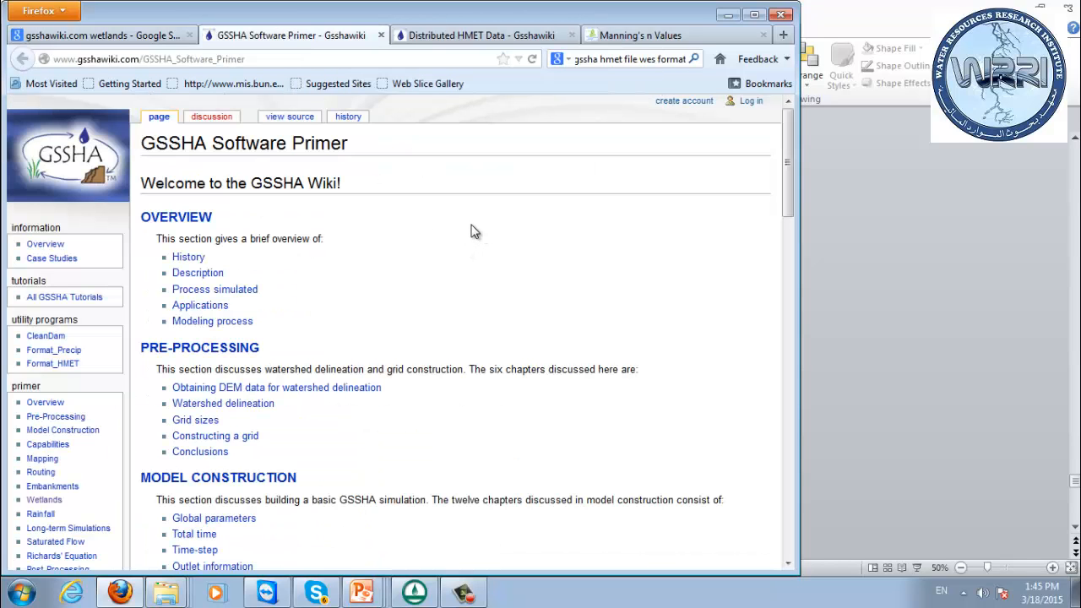
# Find "wetland" in the primer page and open the Wetlands conceptual model topic.
pyautogui.hotkey('ctrl', 'f')
pyautogui.write('wetland')
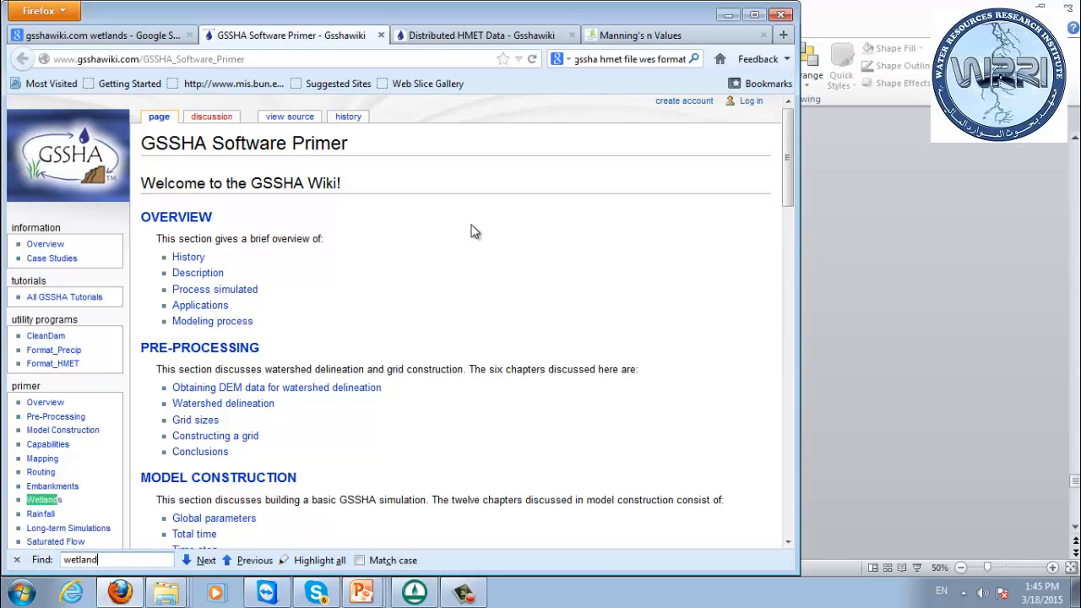
pyautogui.press('Return')
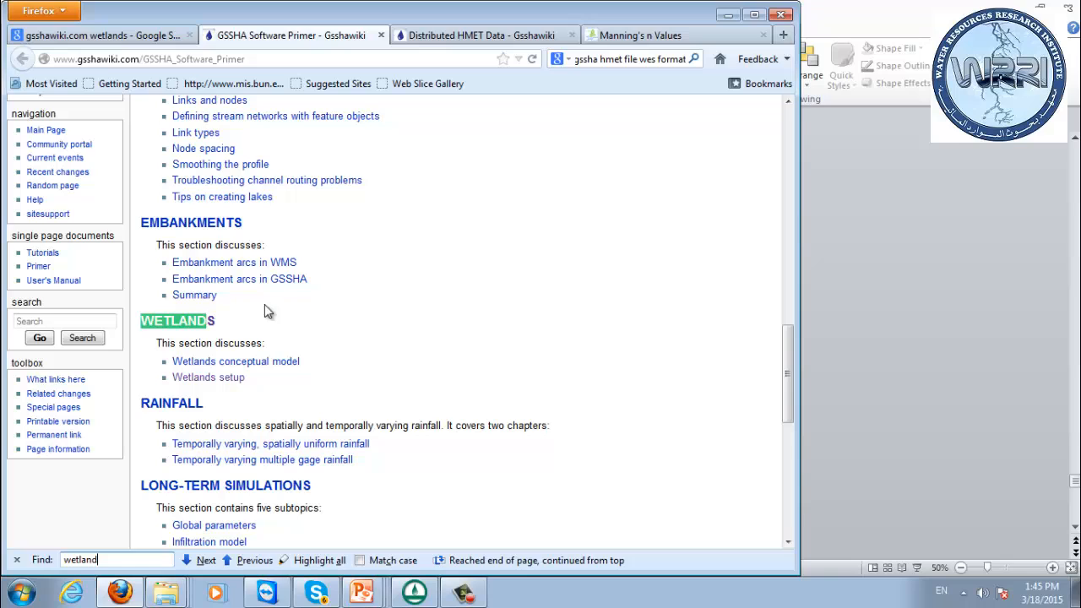
pyautogui.click(291, 363)
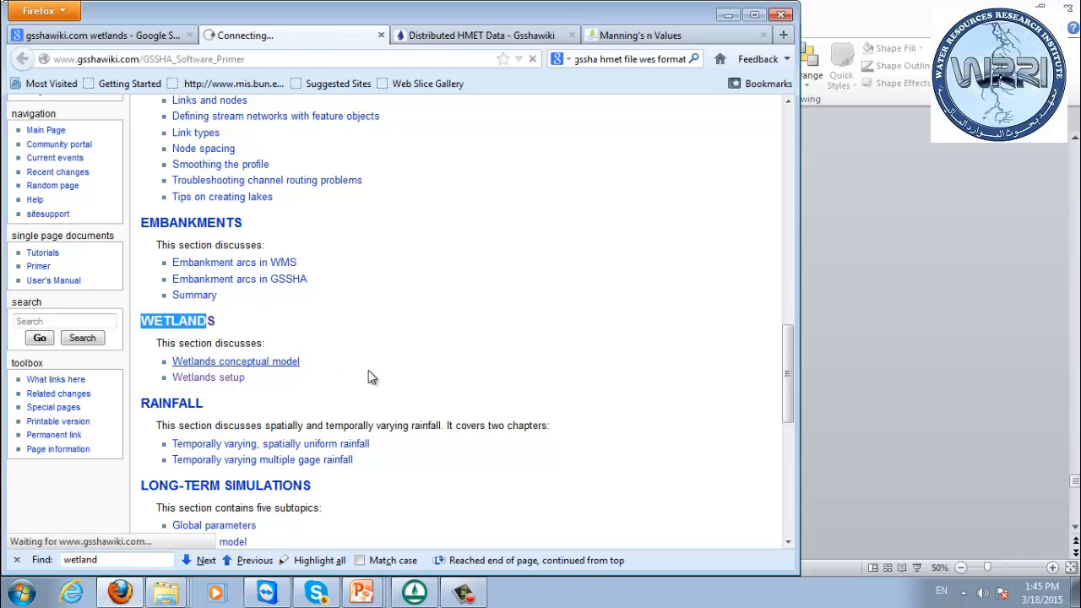